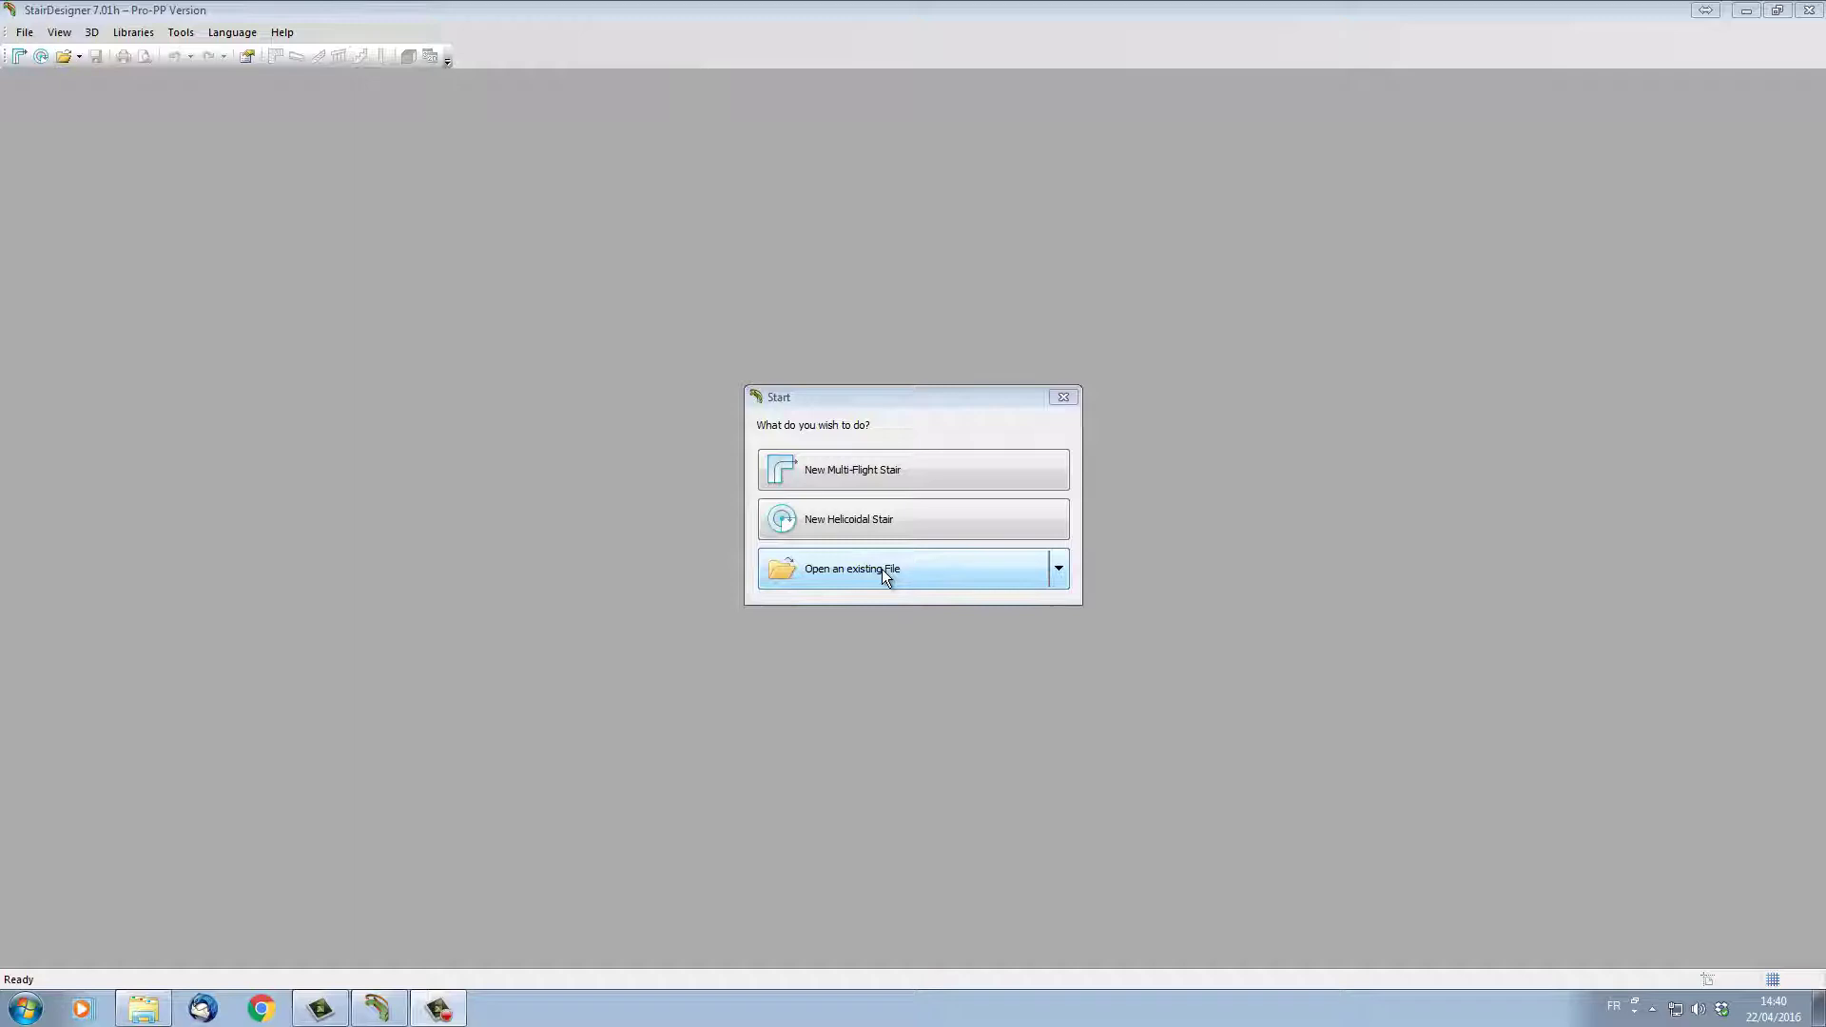
# Start a new multi-flight stair, try adding four extra flights, then return to the predefined models
pyautogui.click(888, 467)
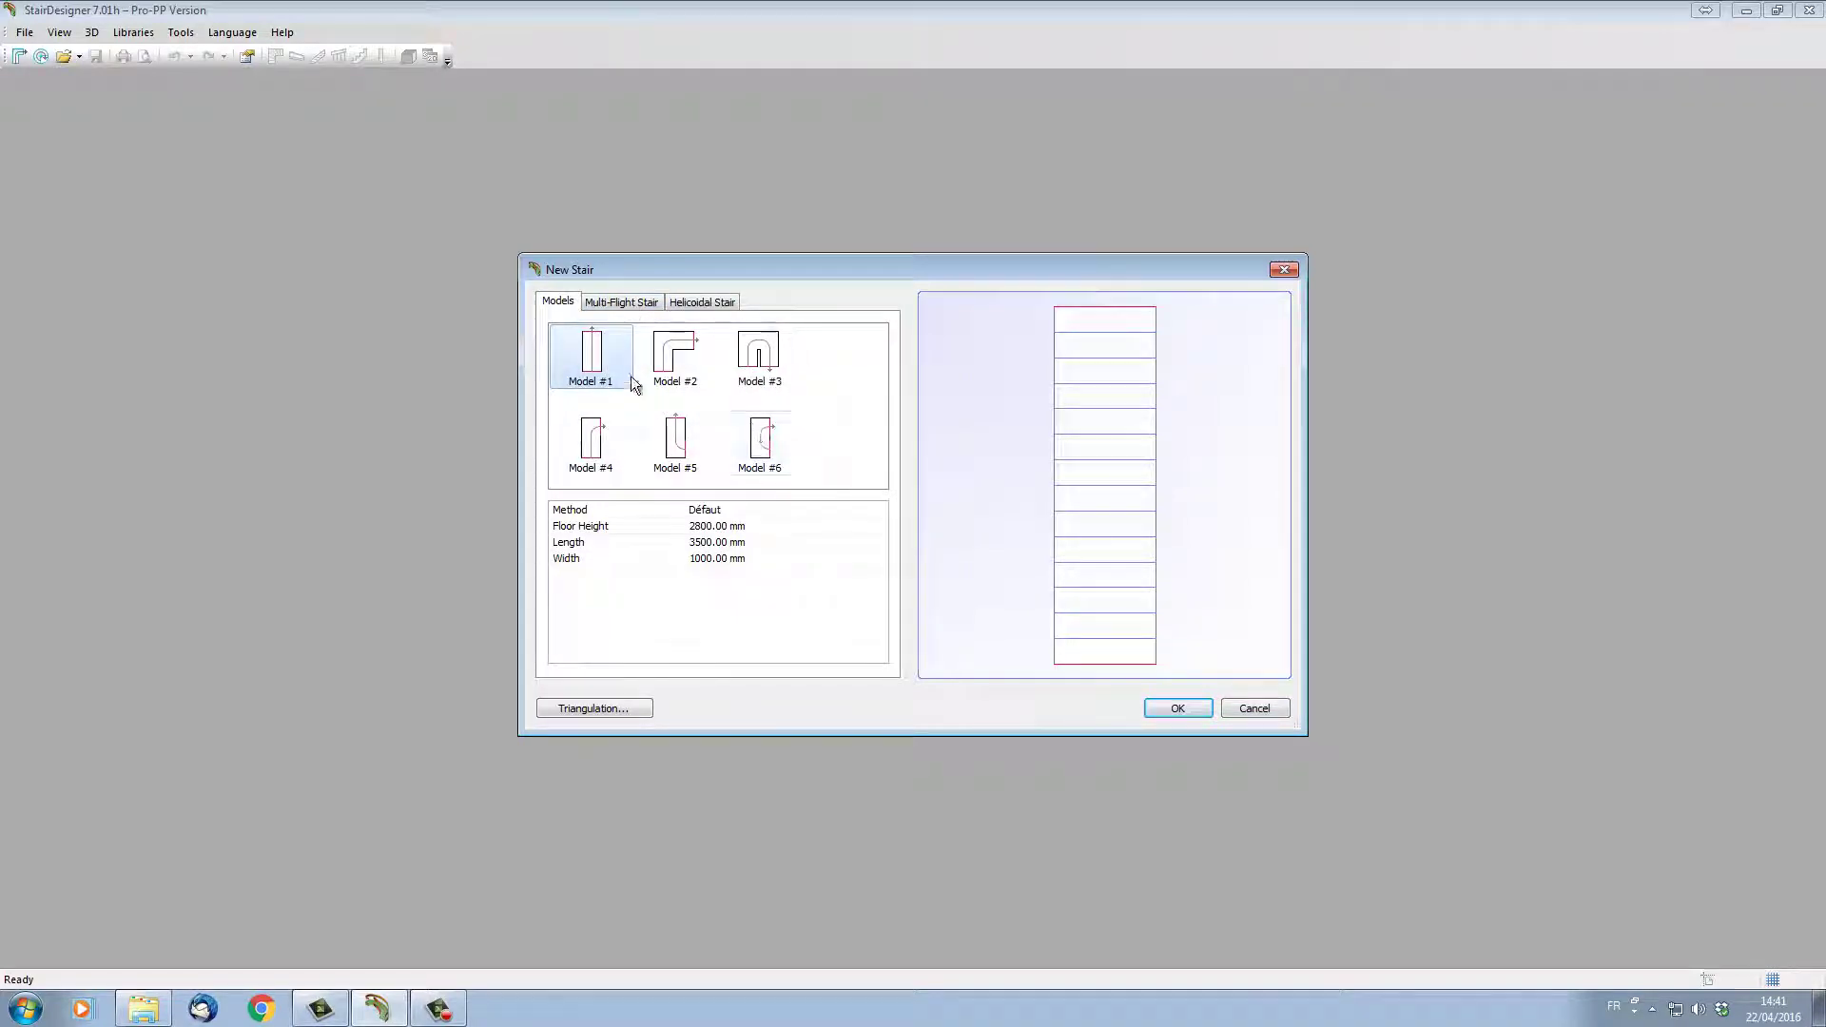
pyautogui.click(635, 304)
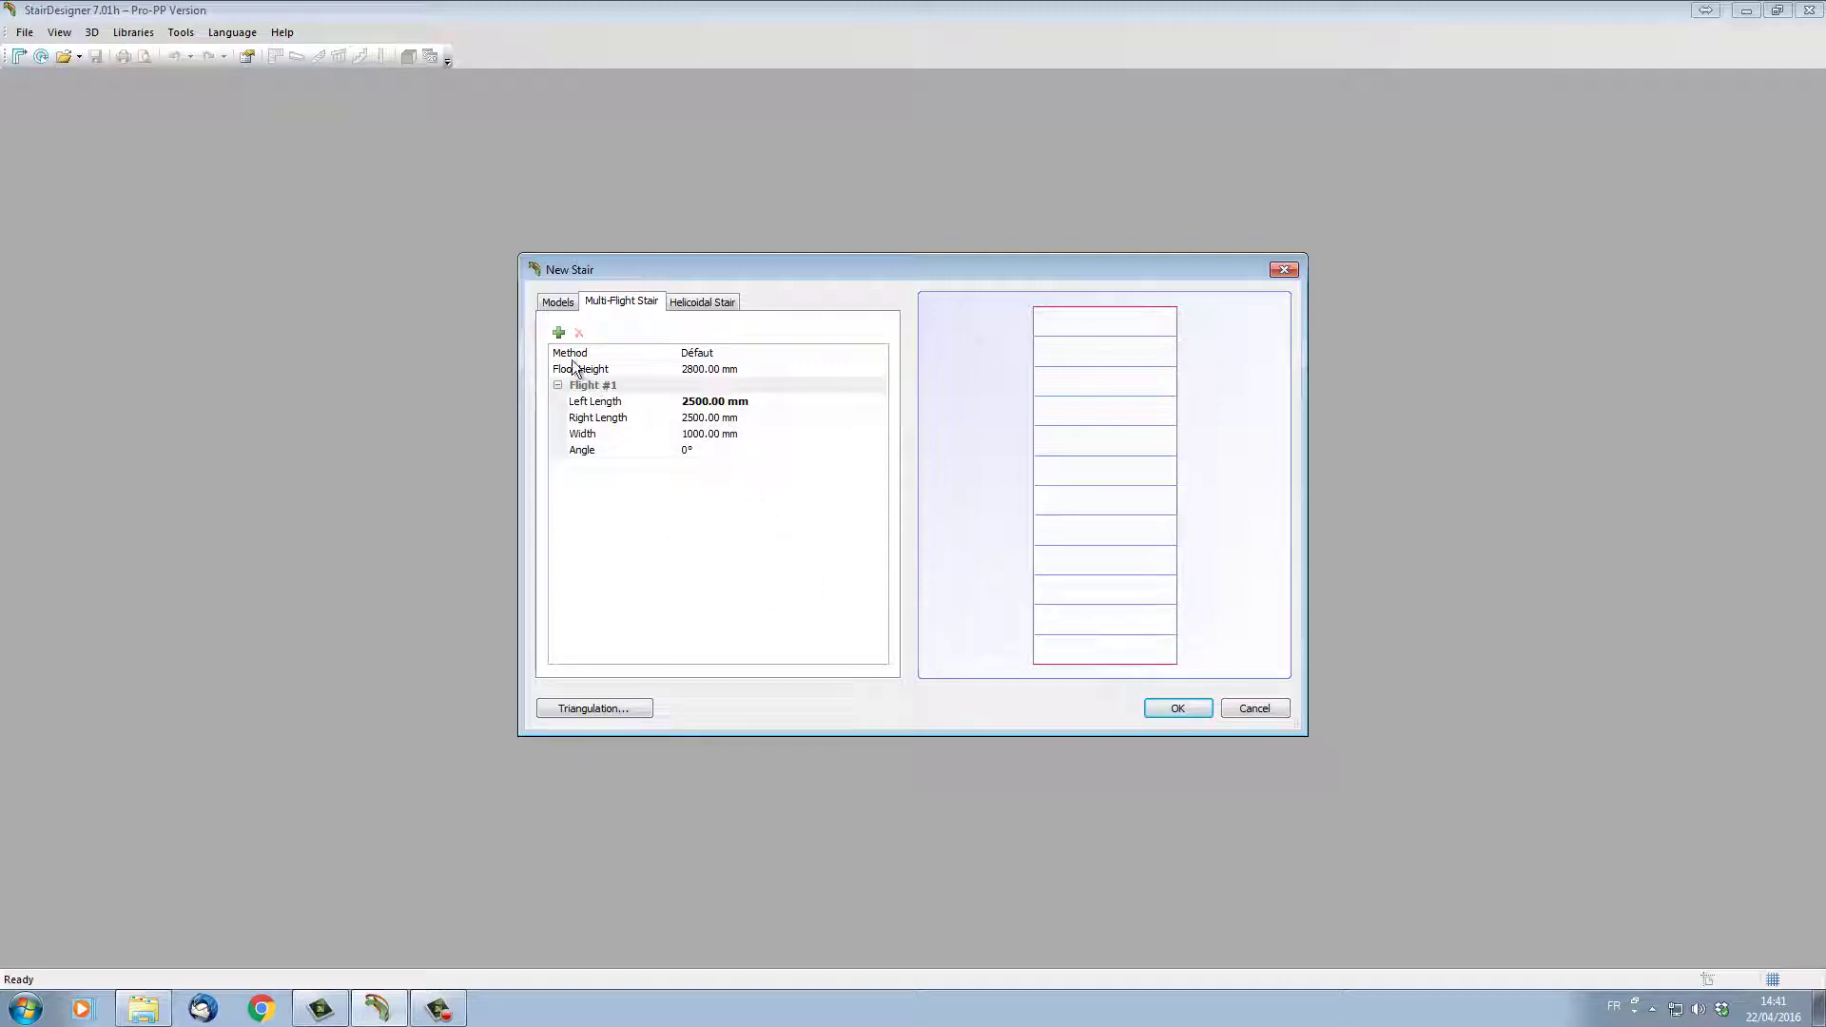
pyautogui.click(559, 333)
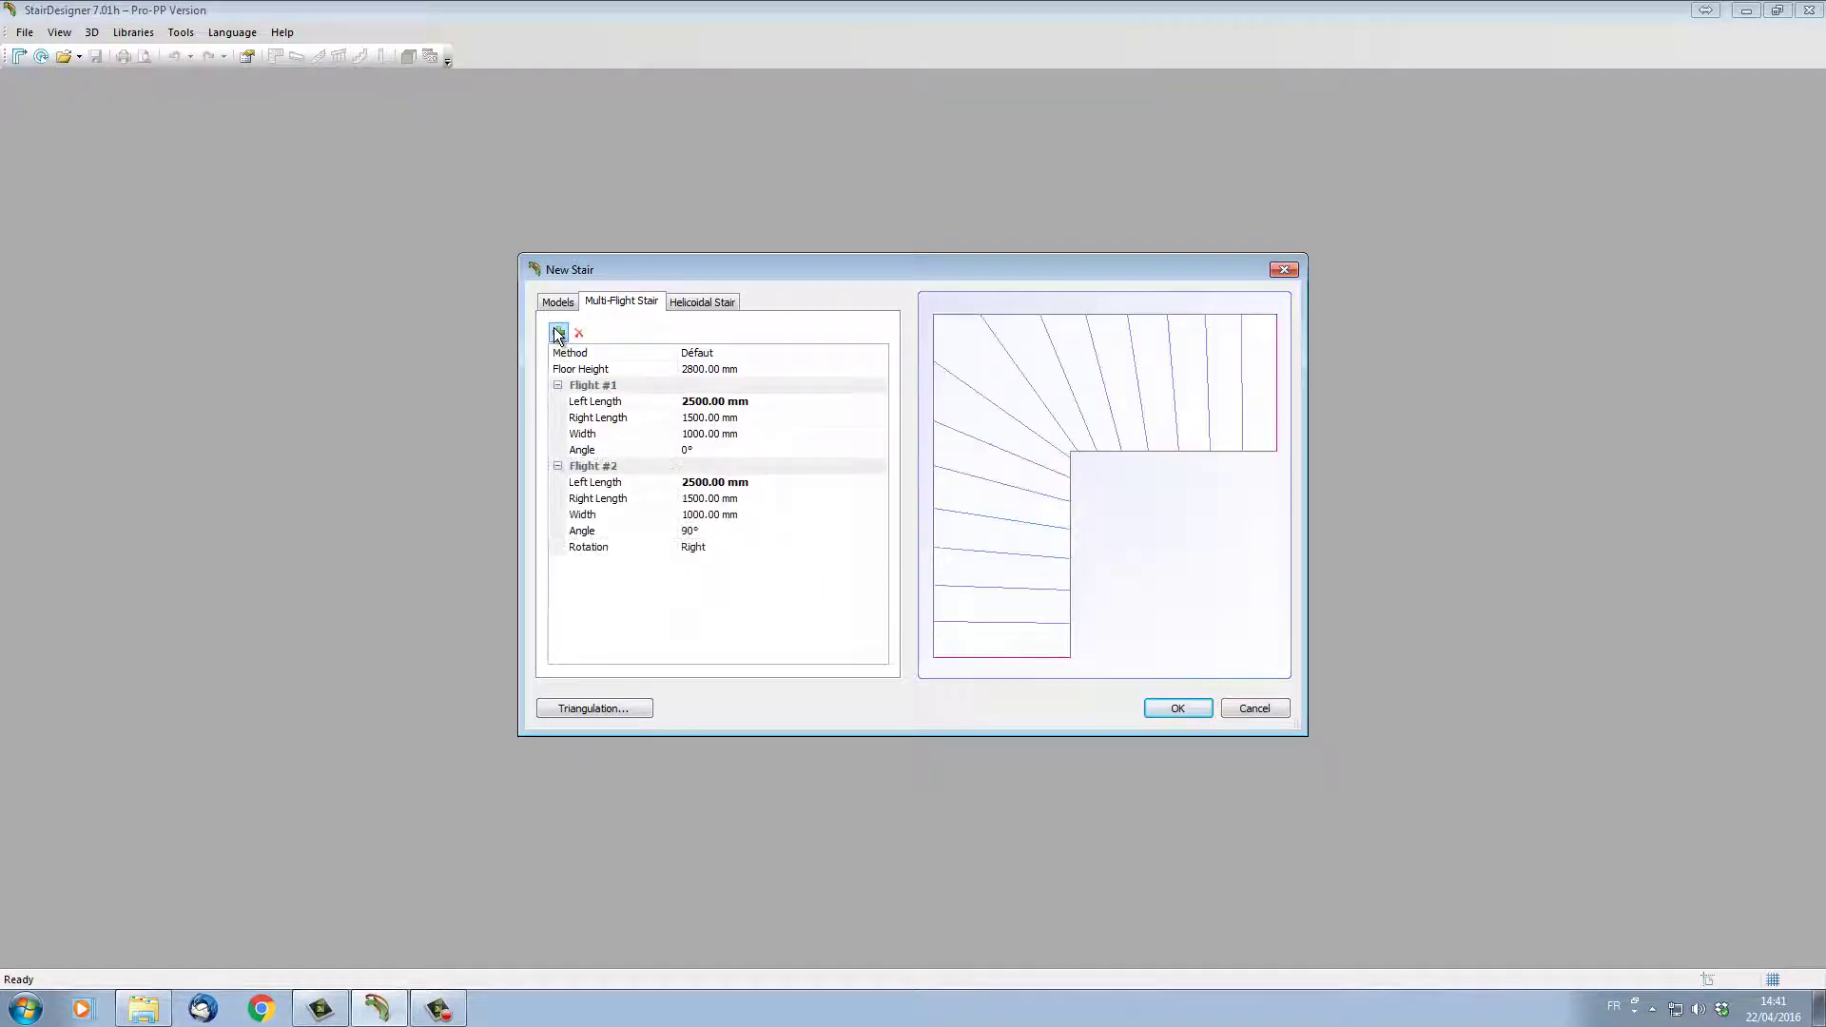
pyautogui.click(558, 333)
pyautogui.click(559, 333)
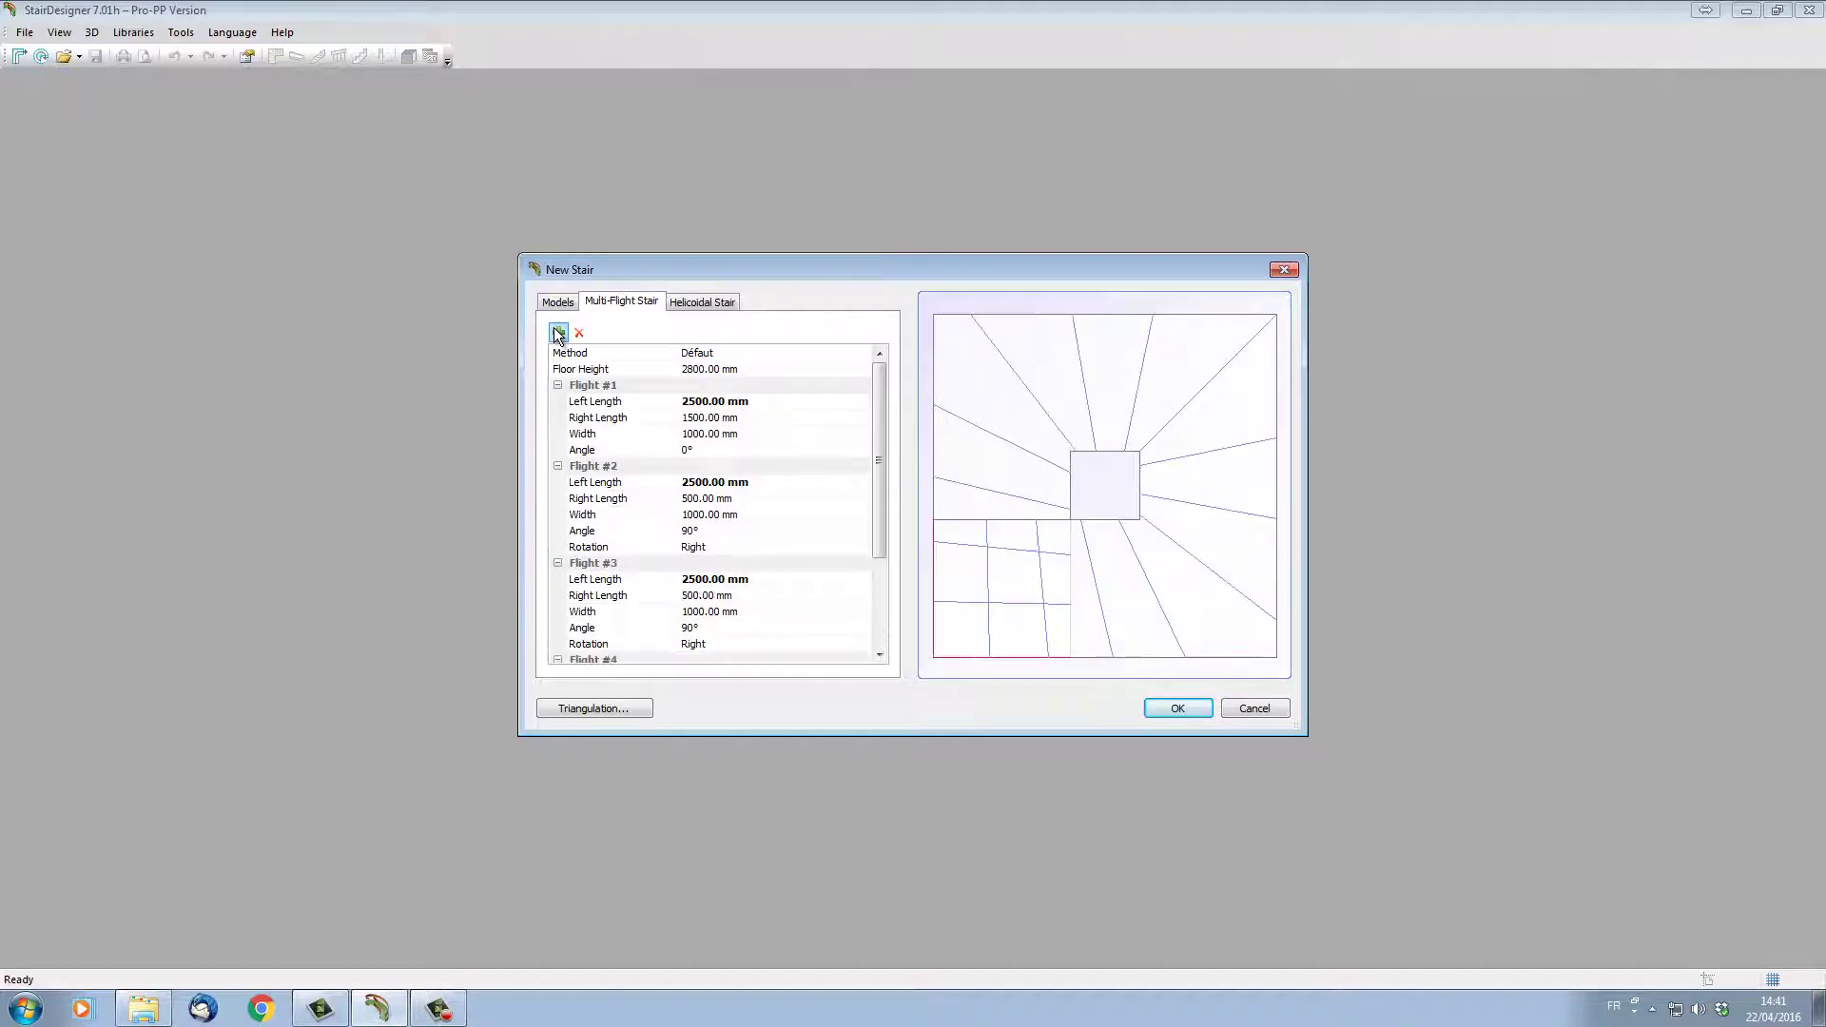
pyautogui.click(559, 333)
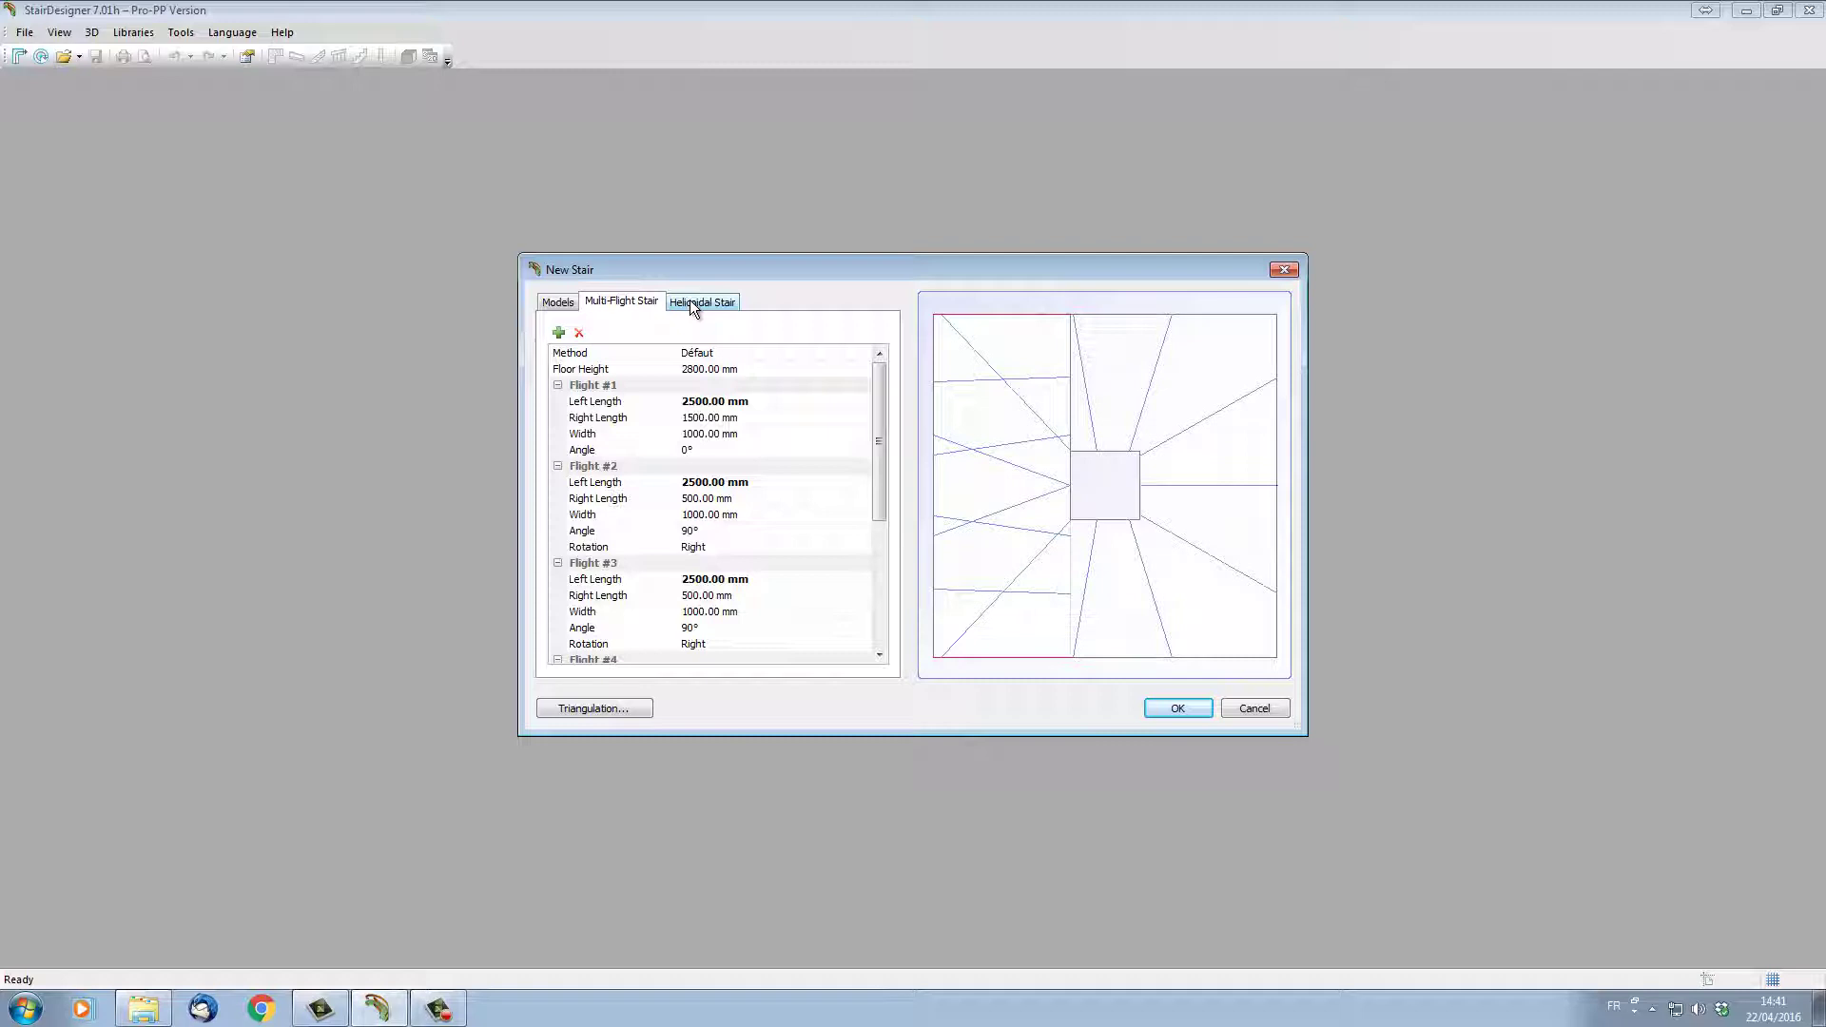
pyautogui.click(557, 303)
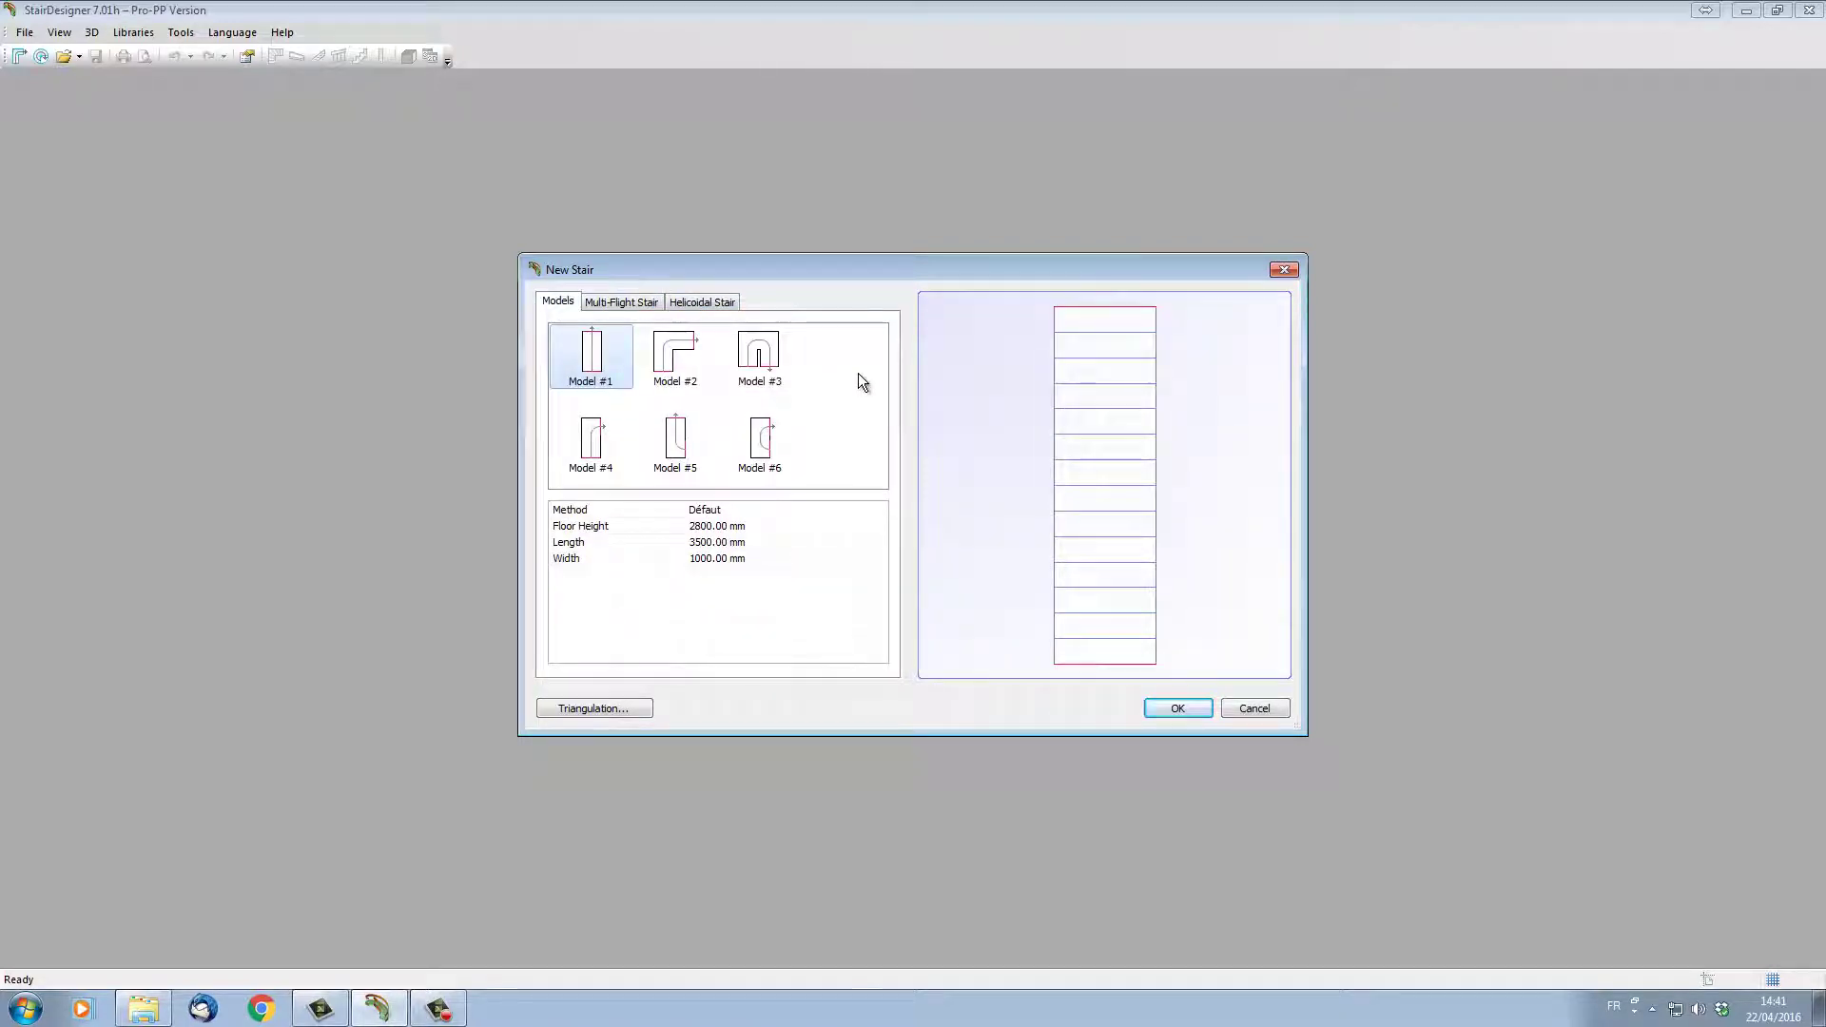
# Choose U-shaped Model #3 with 2900 mm floor height and a 1500 × 800 mm first flight
pyautogui.click(746, 367)
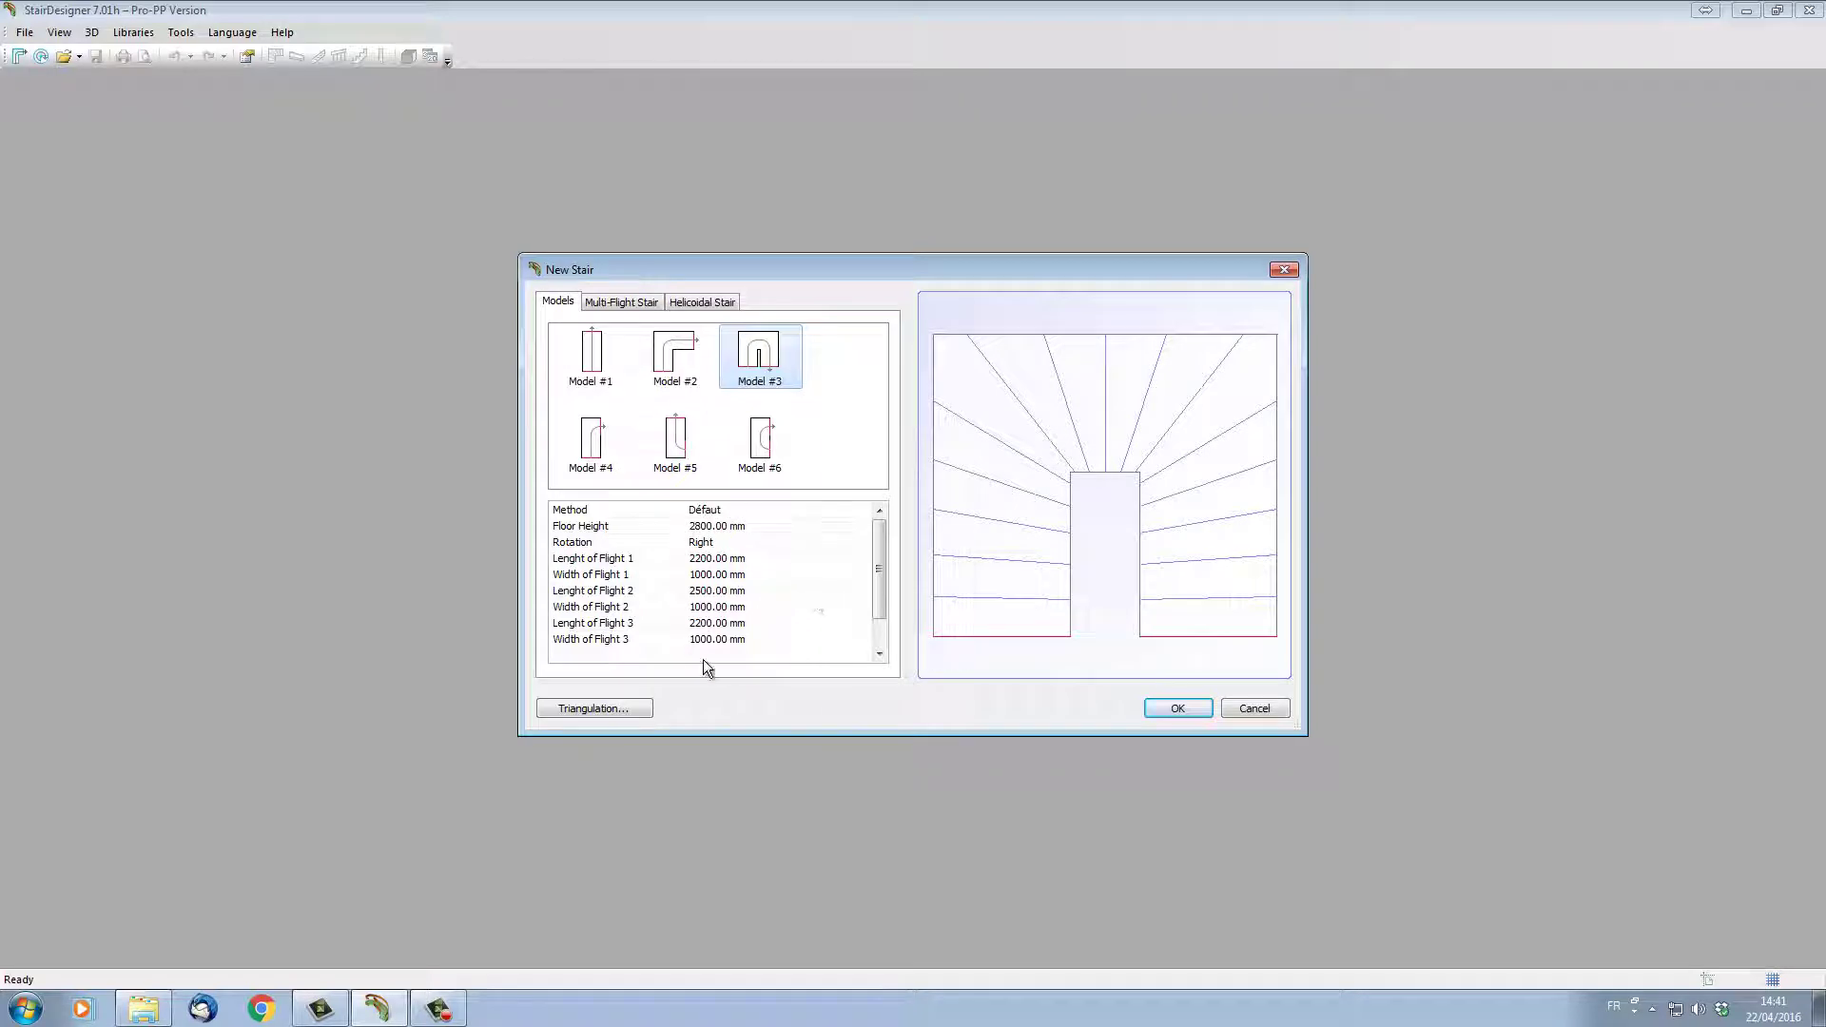
pyautogui.click(780, 526)
pyautogui.click(614, 532)
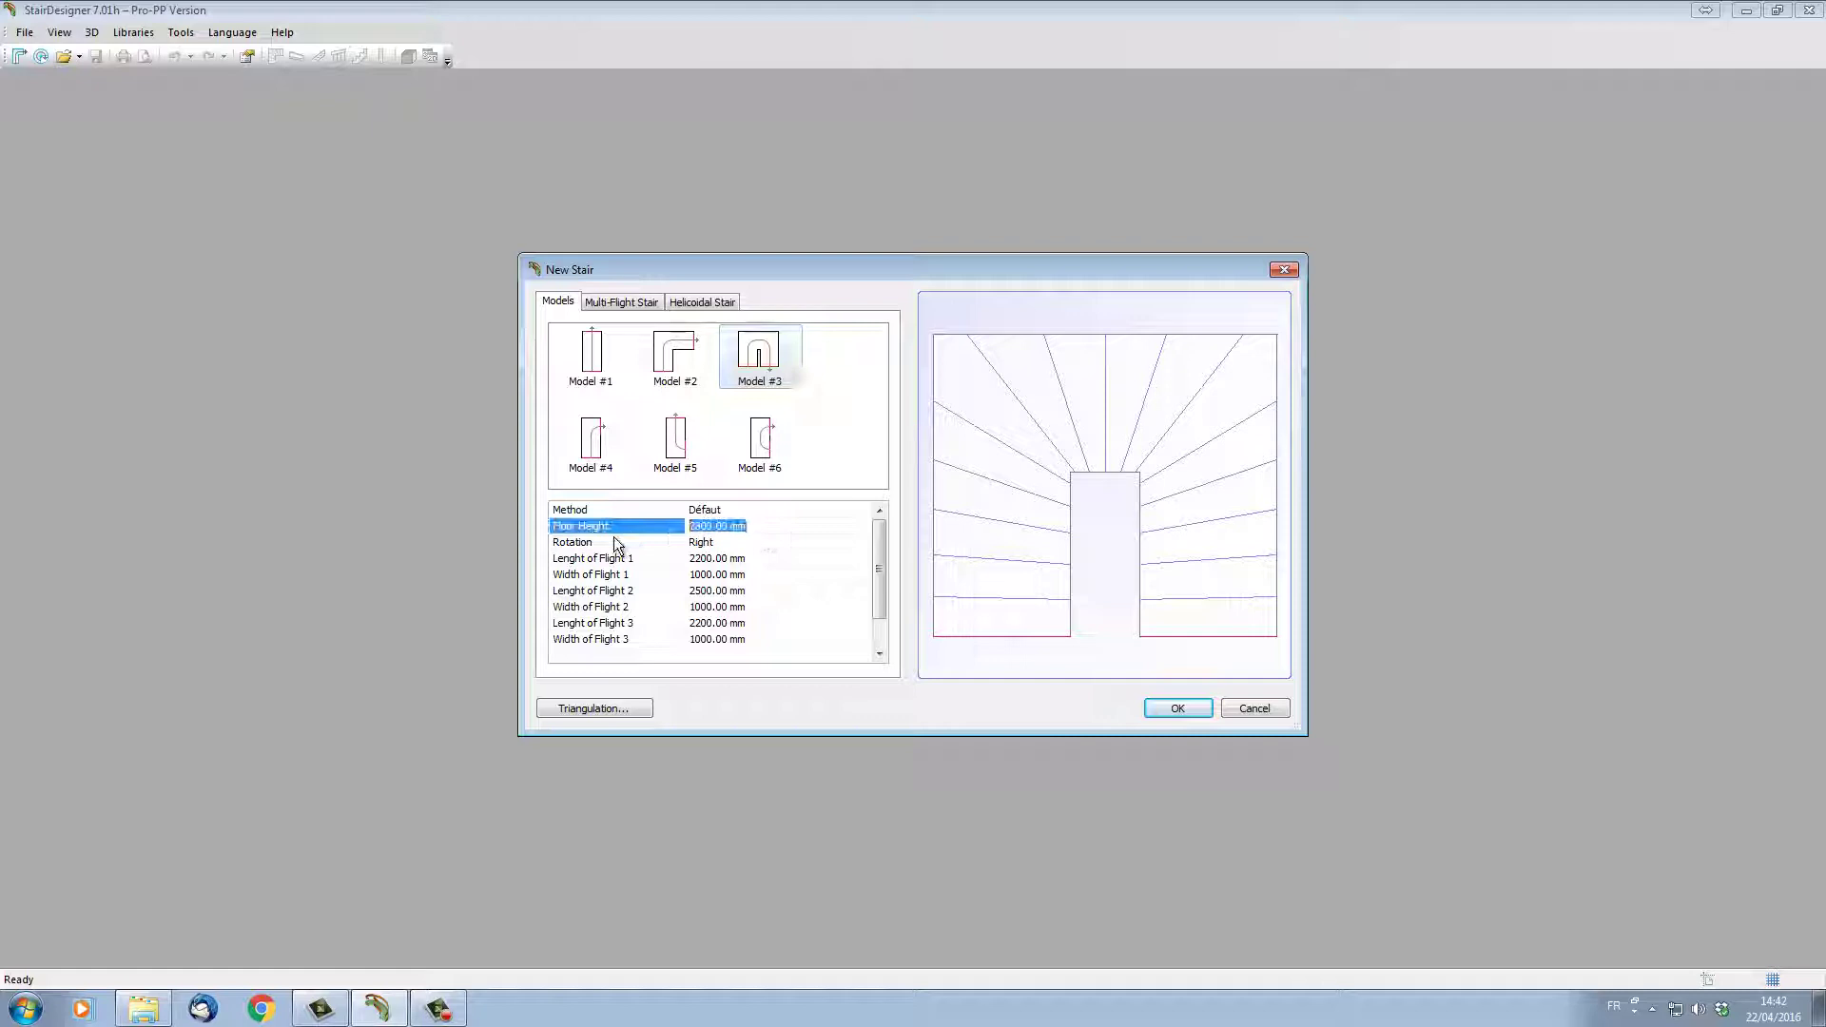
pyautogui.write('2500')
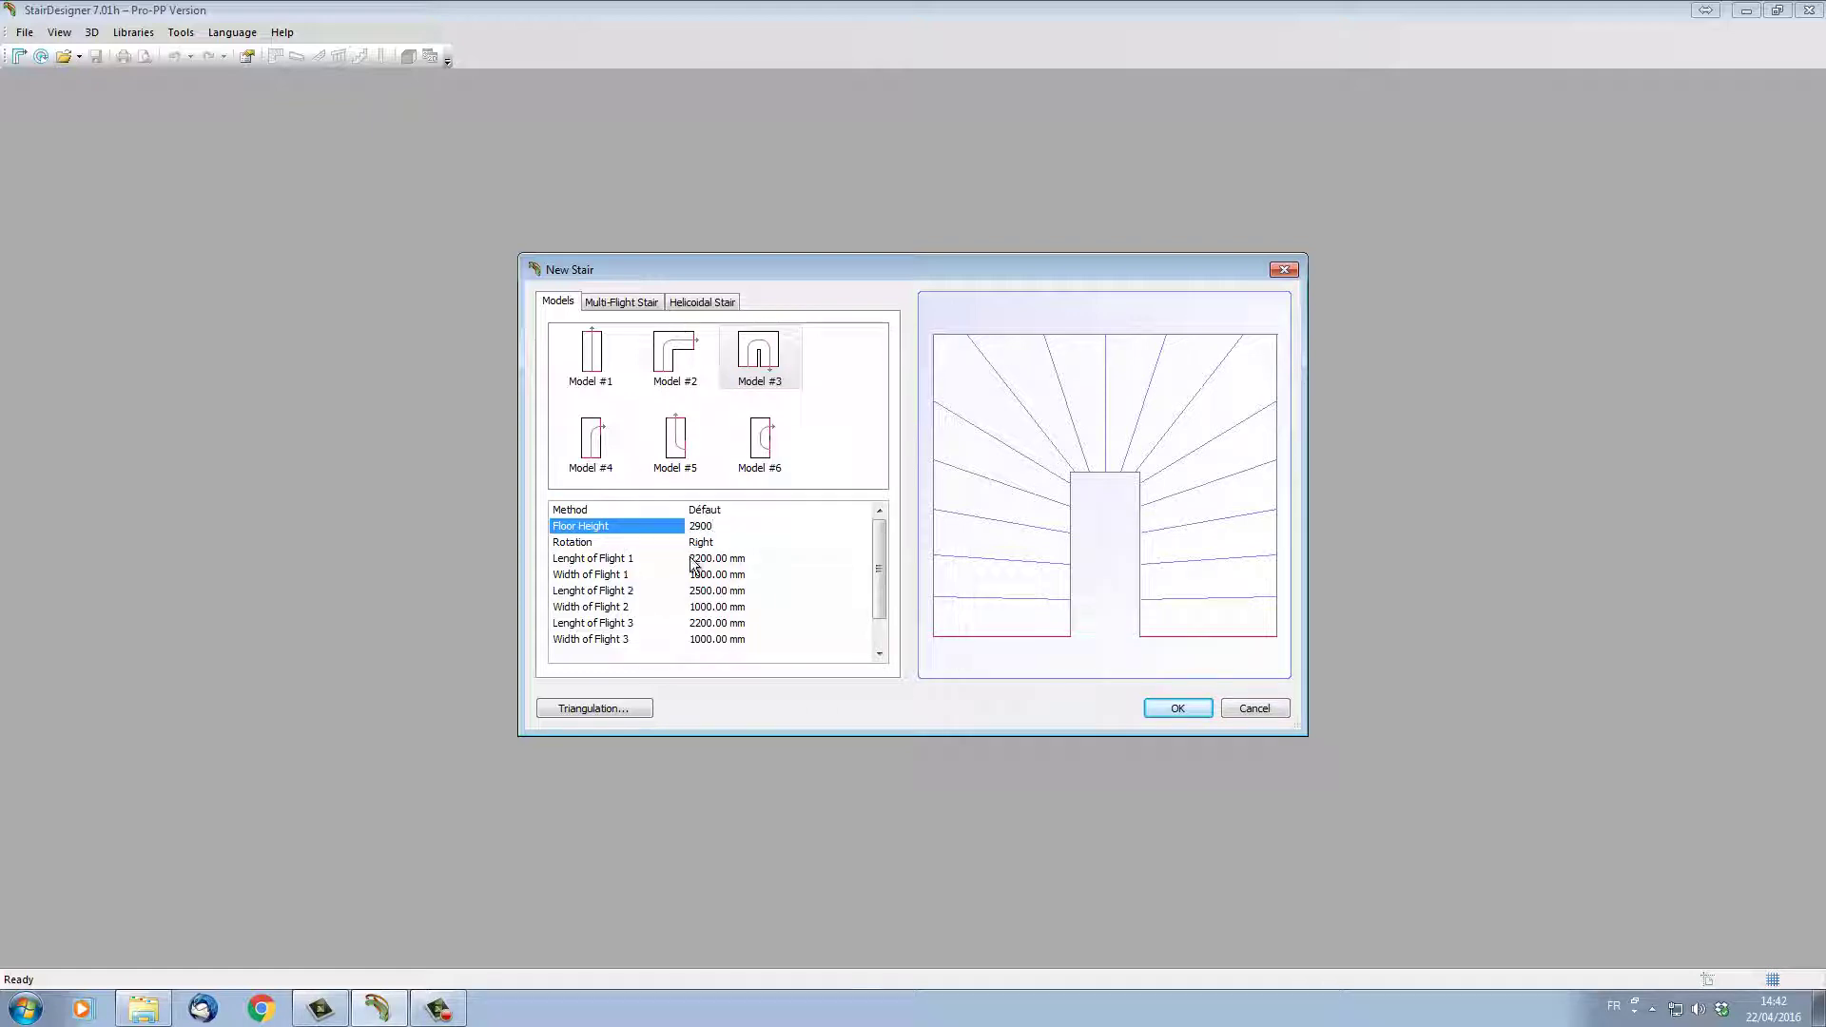
pyautogui.click(698, 559)
pyautogui.click(620, 561)
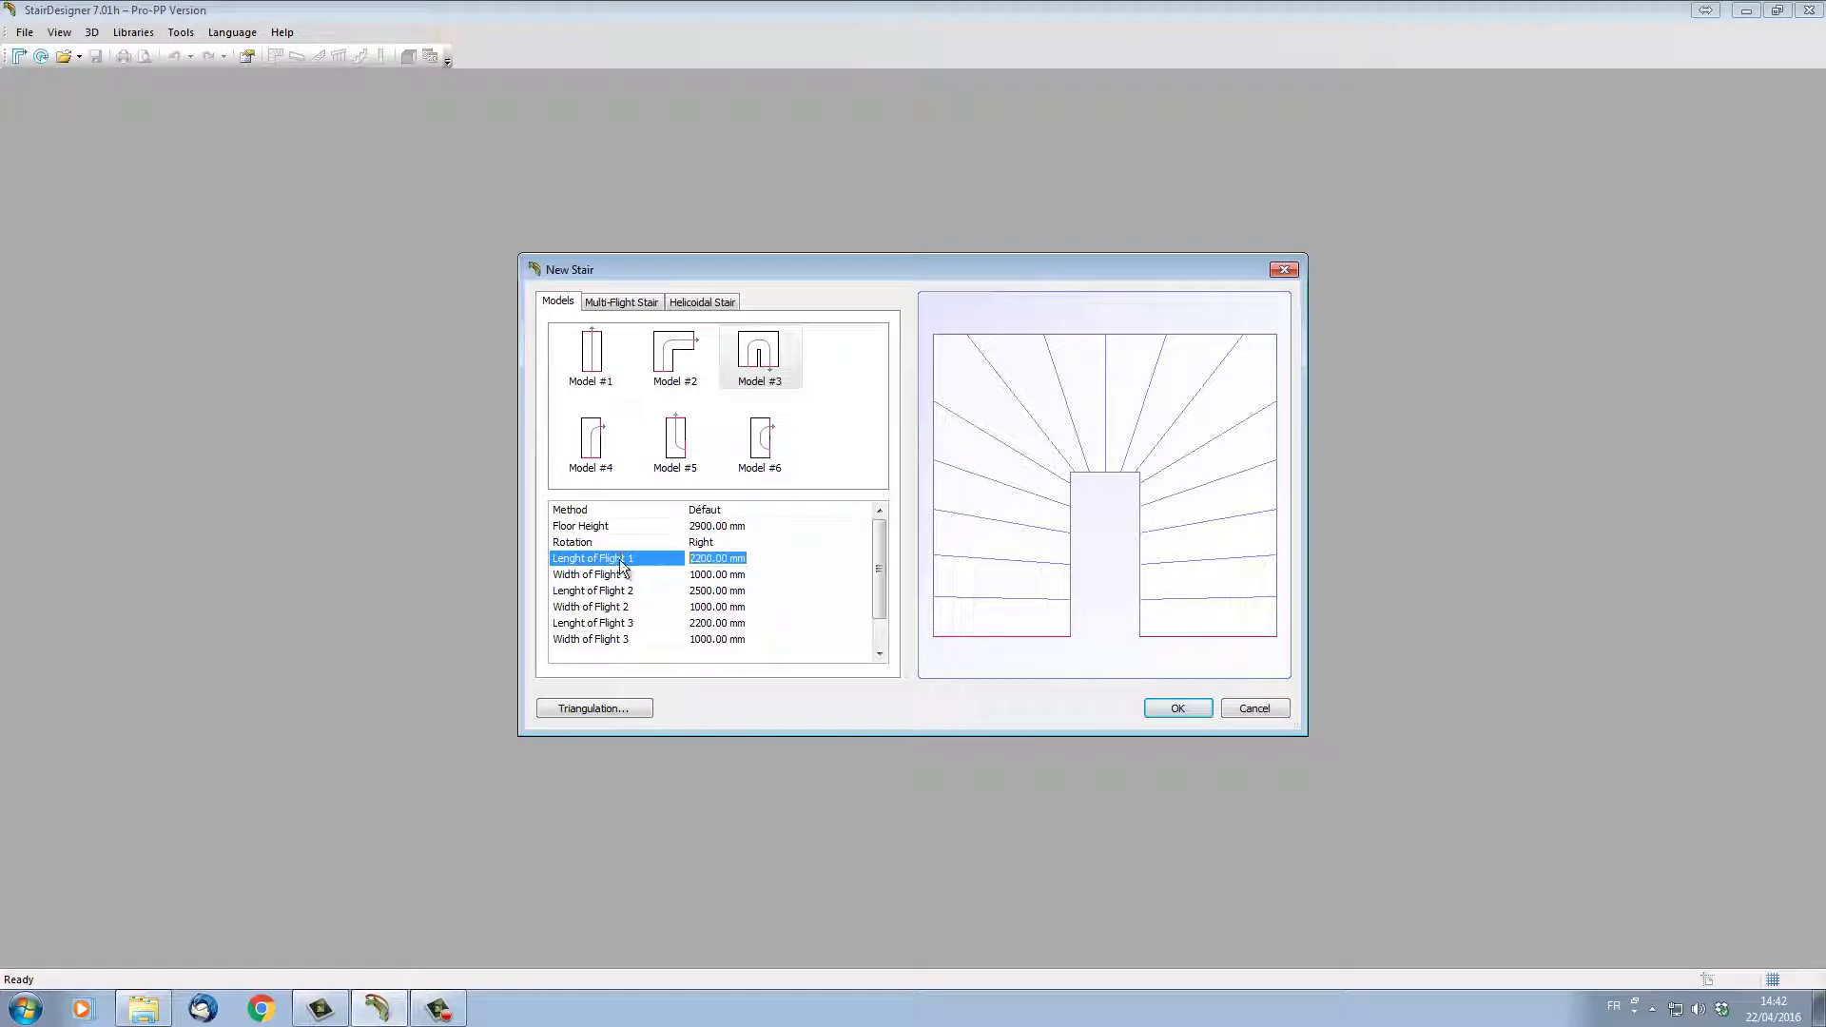
pyautogui.write('1500')
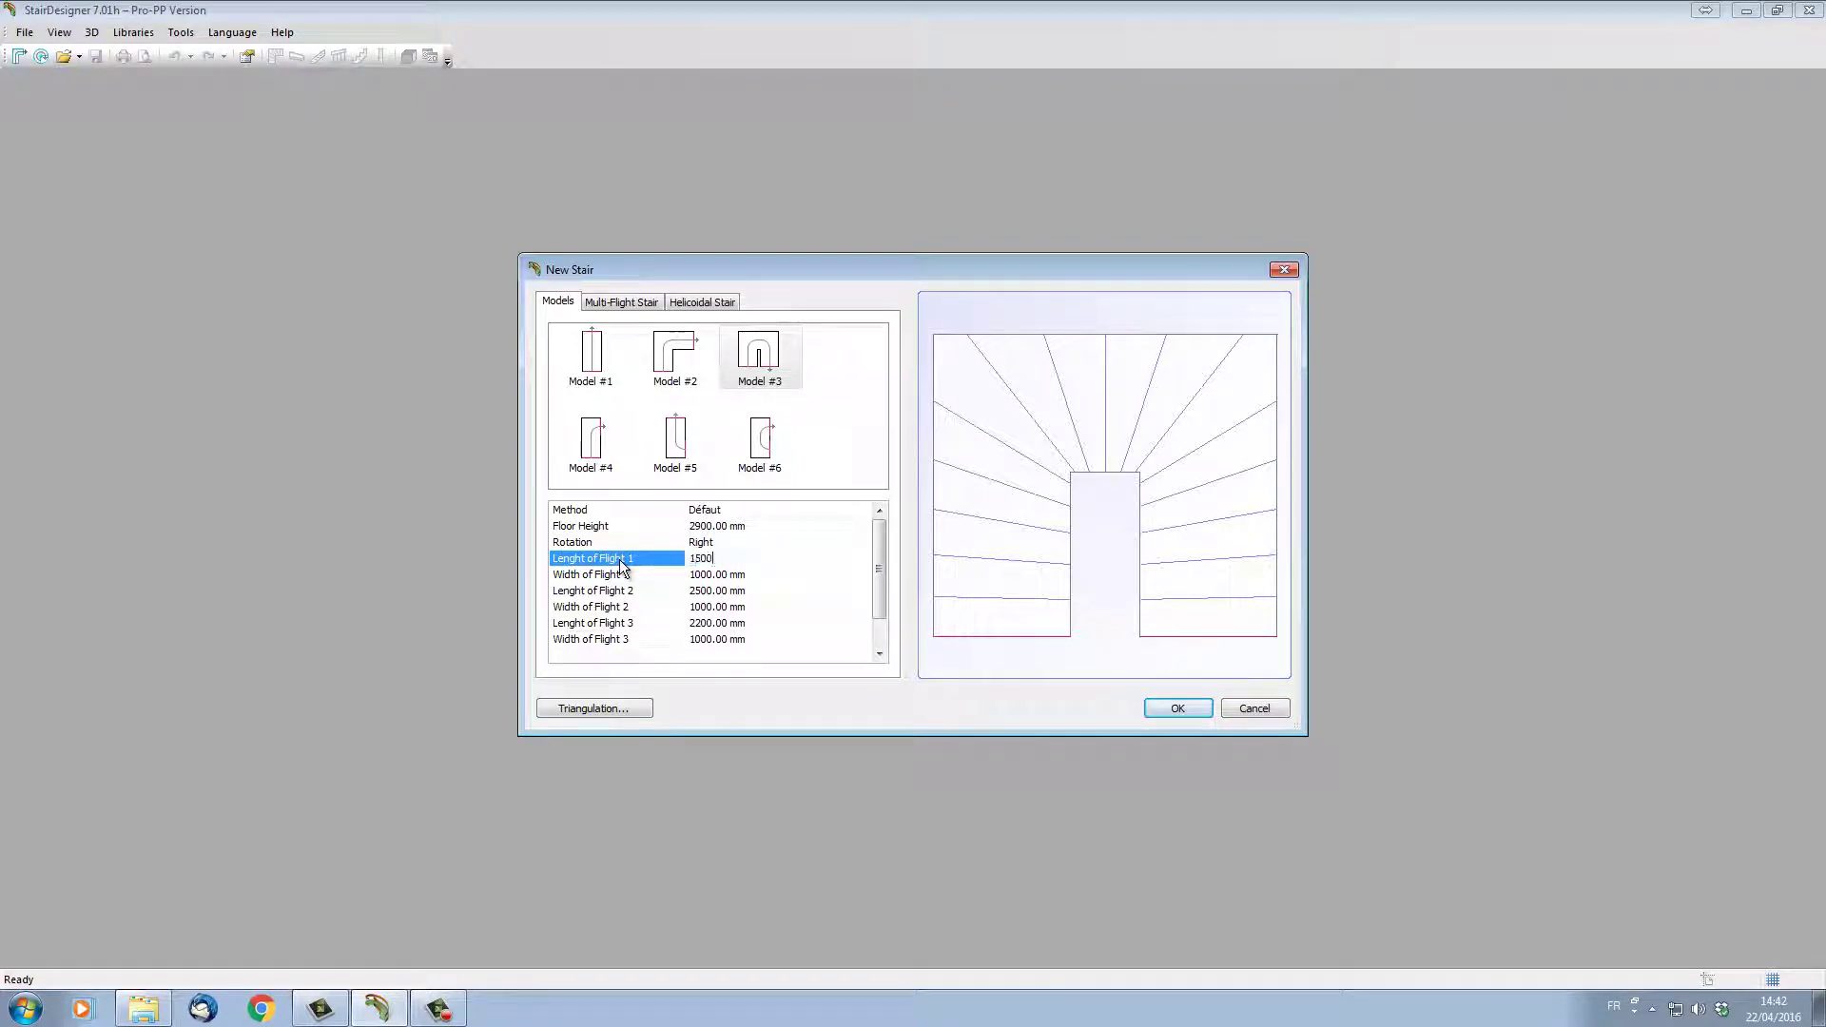
pyautogui.click(765, 575)
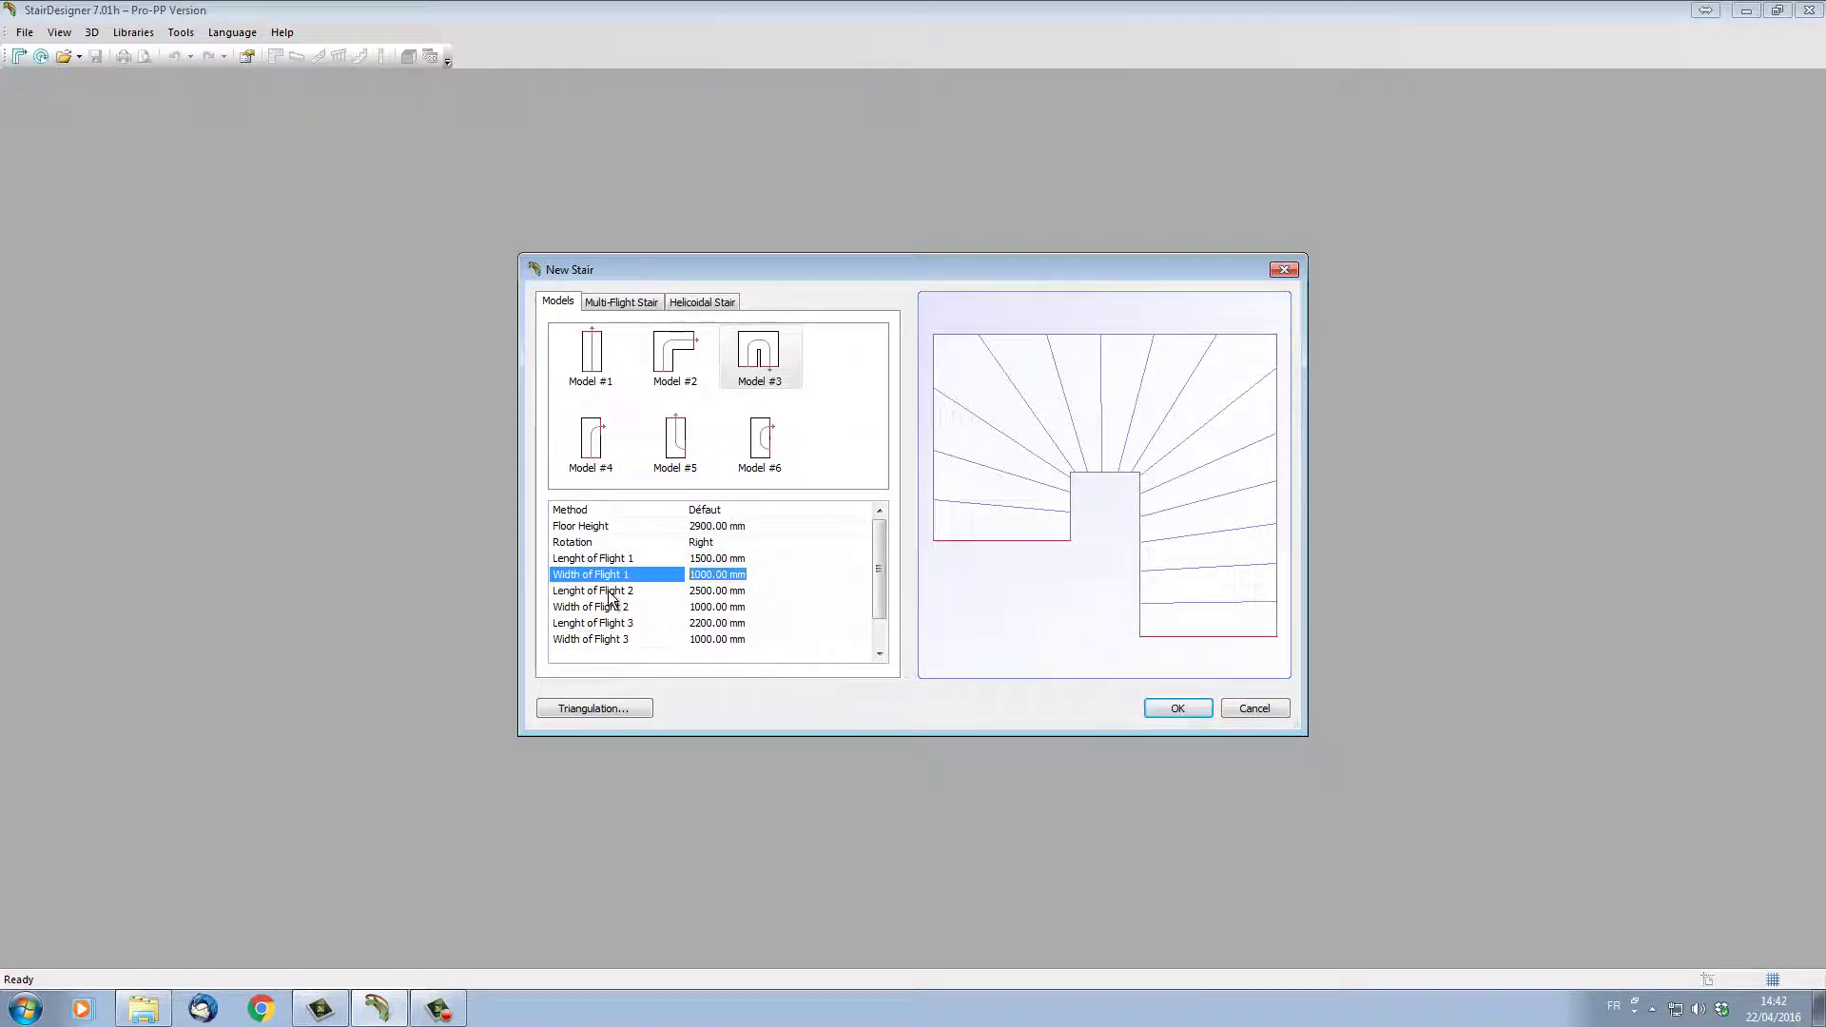
pyautogui.write('800')
# Make flights 2 and 3 each 2000 mm long and 800 mm wide, then create the stair
pyautogui.click(785, 597)
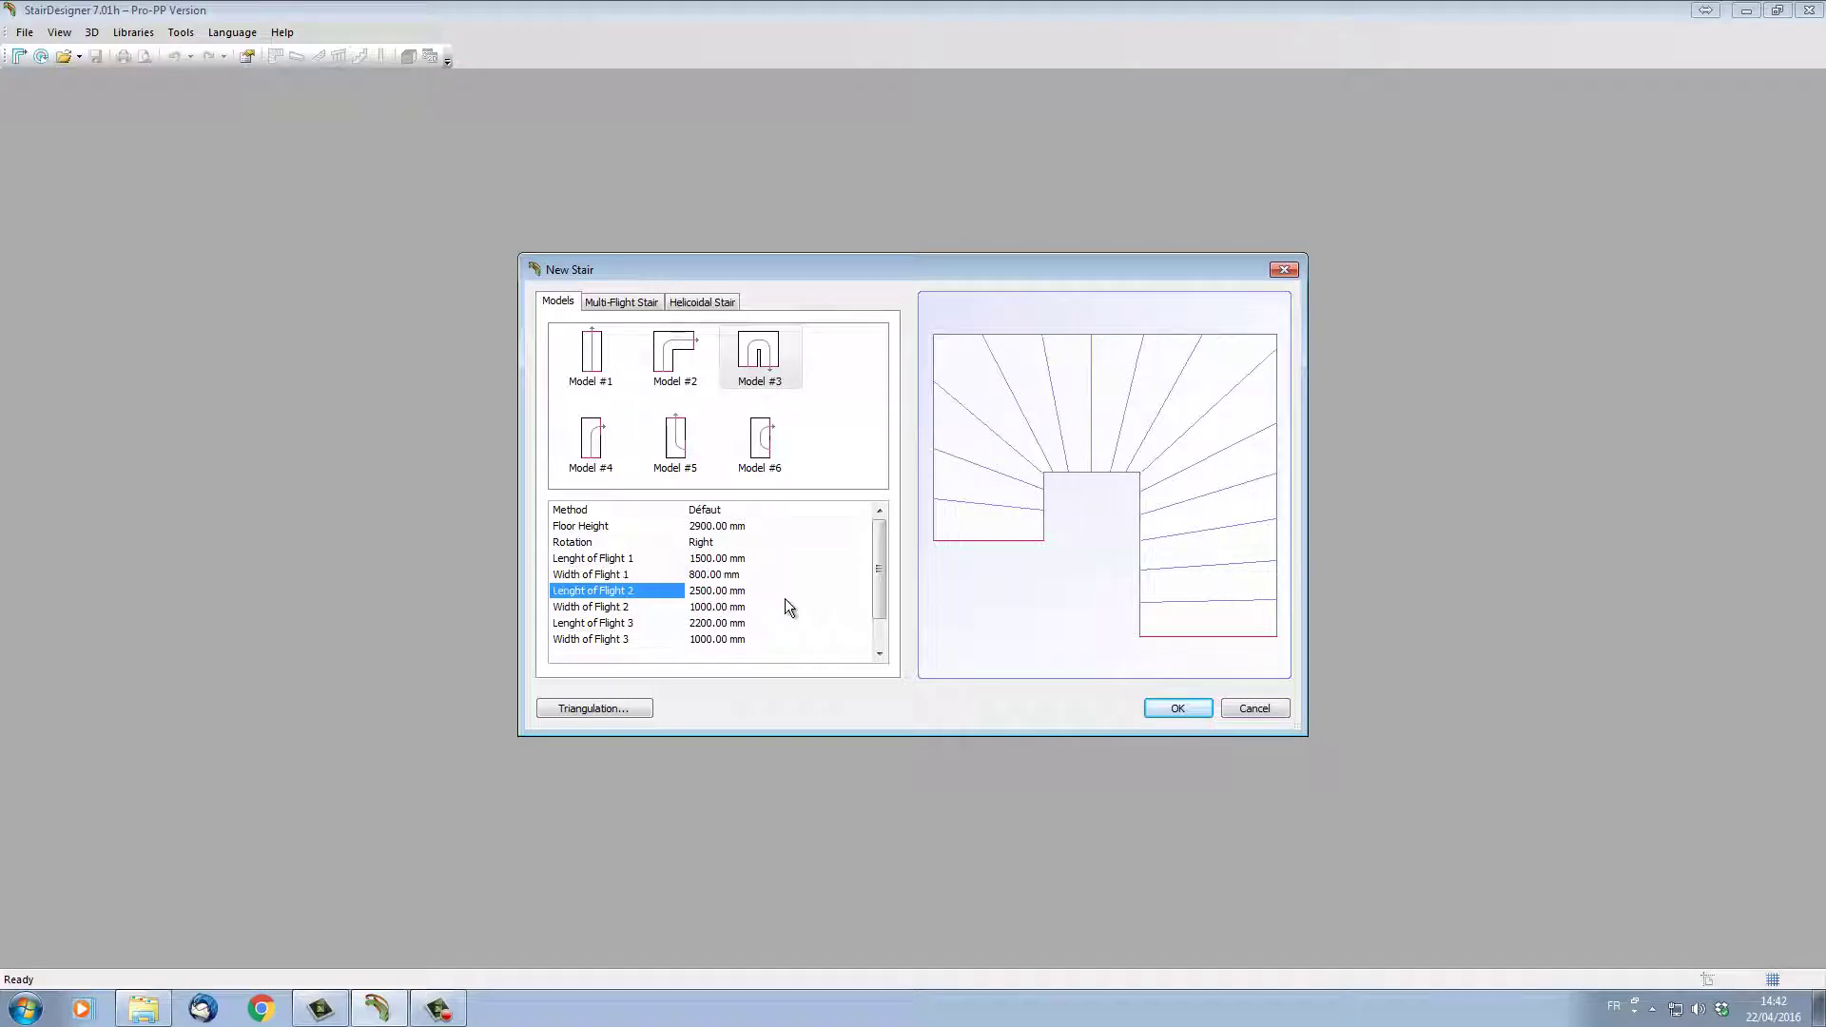
pyautogui.write('2000')
pyautogui.click(774, 608)
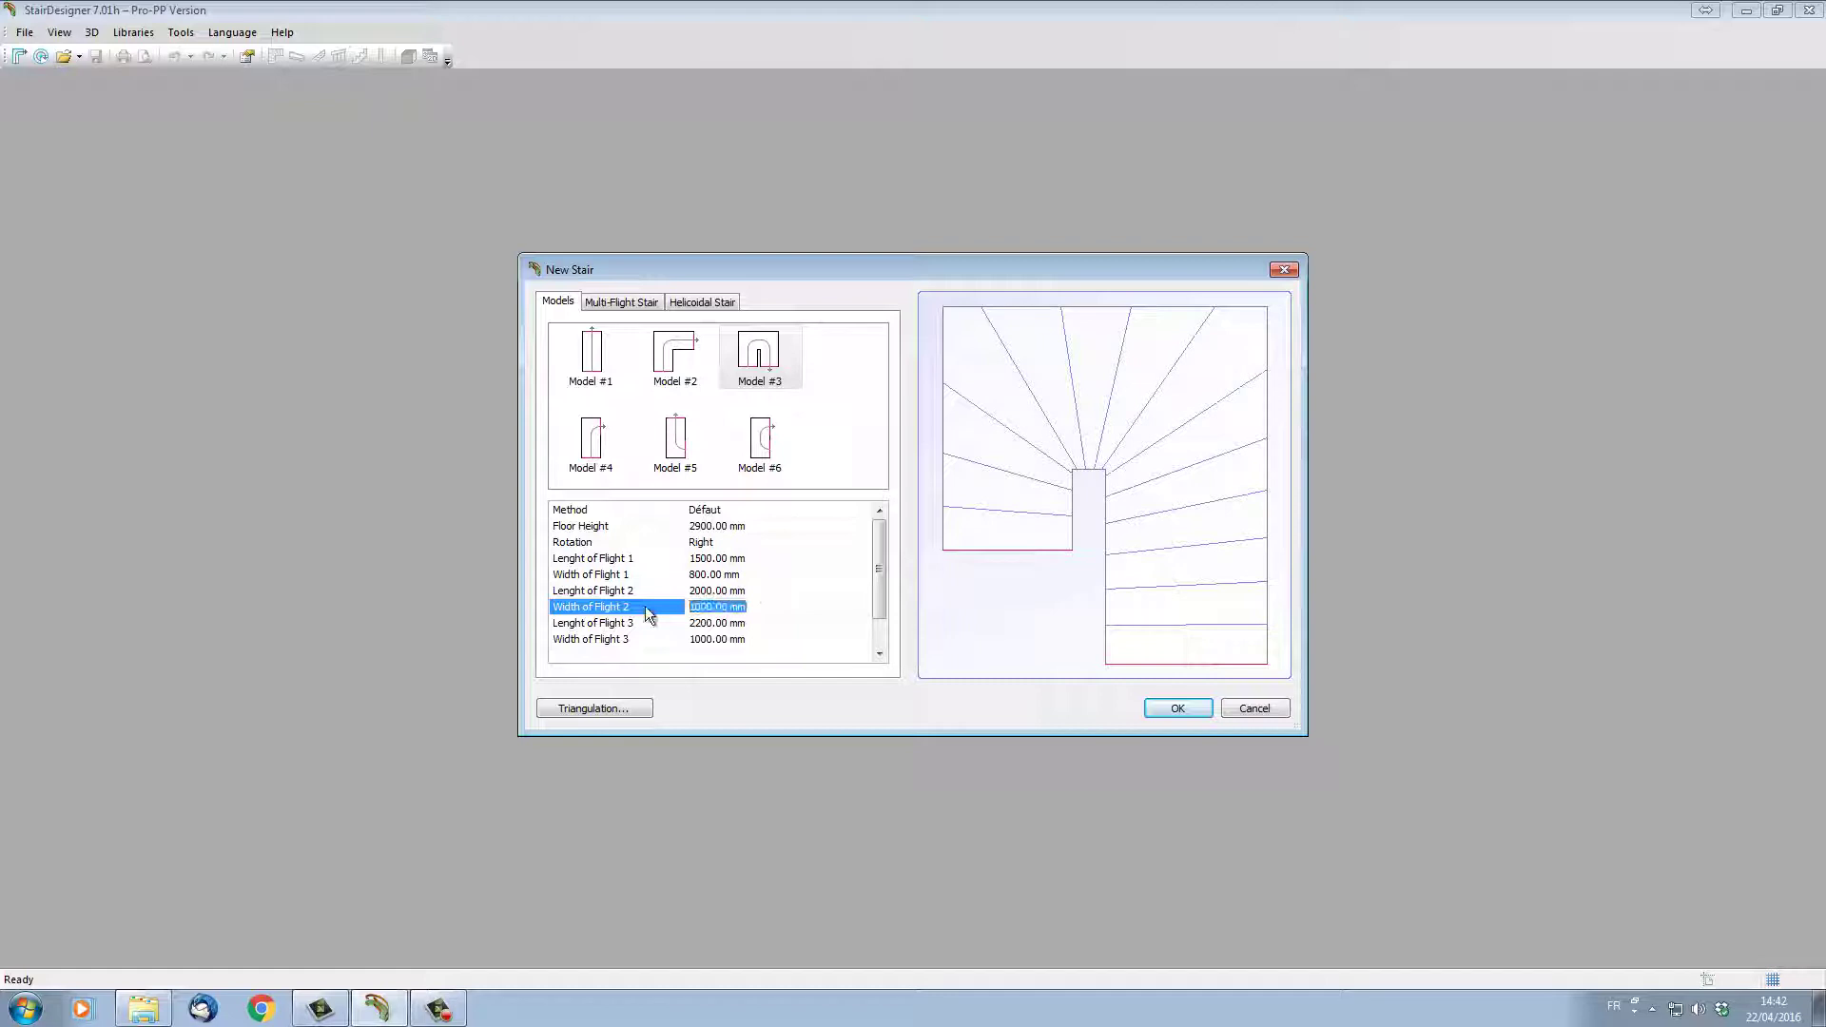
pyautogui.write('800')
pyautogui.click(757, 630)
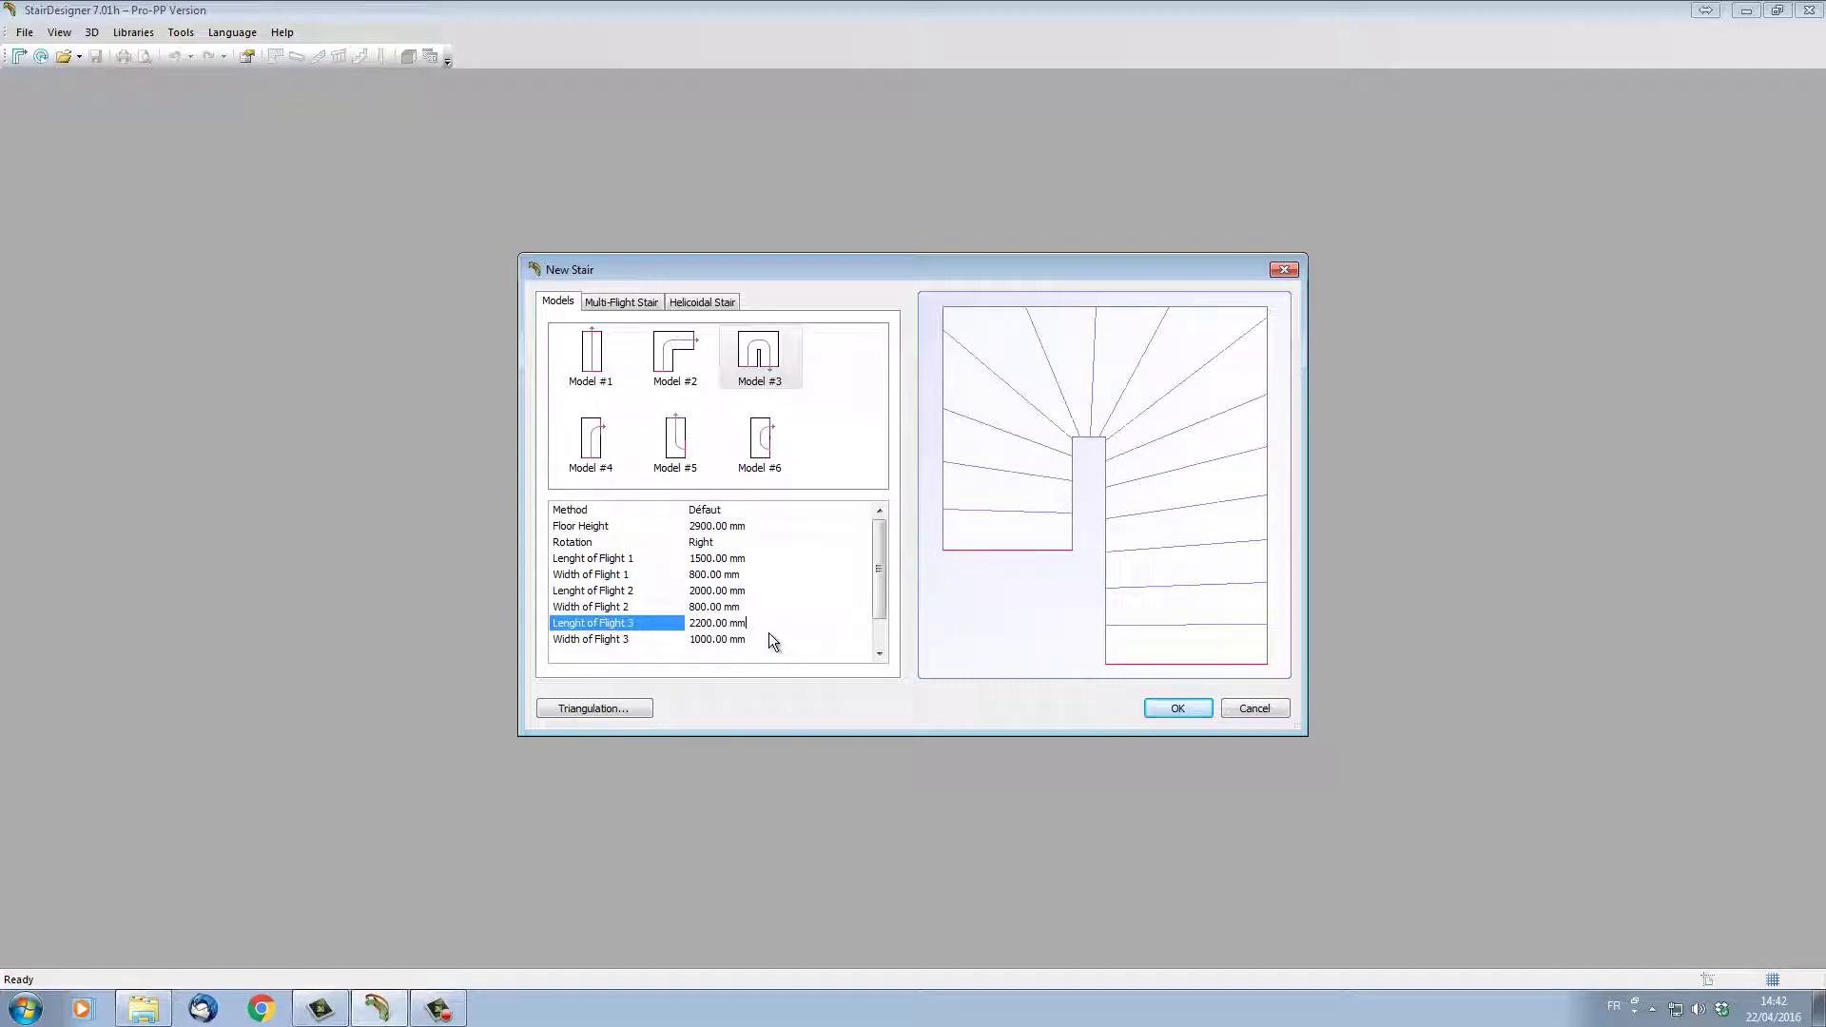
pyautogui.write('2000')
pyautogui.click(761, 639)
pyautogui.write('800')
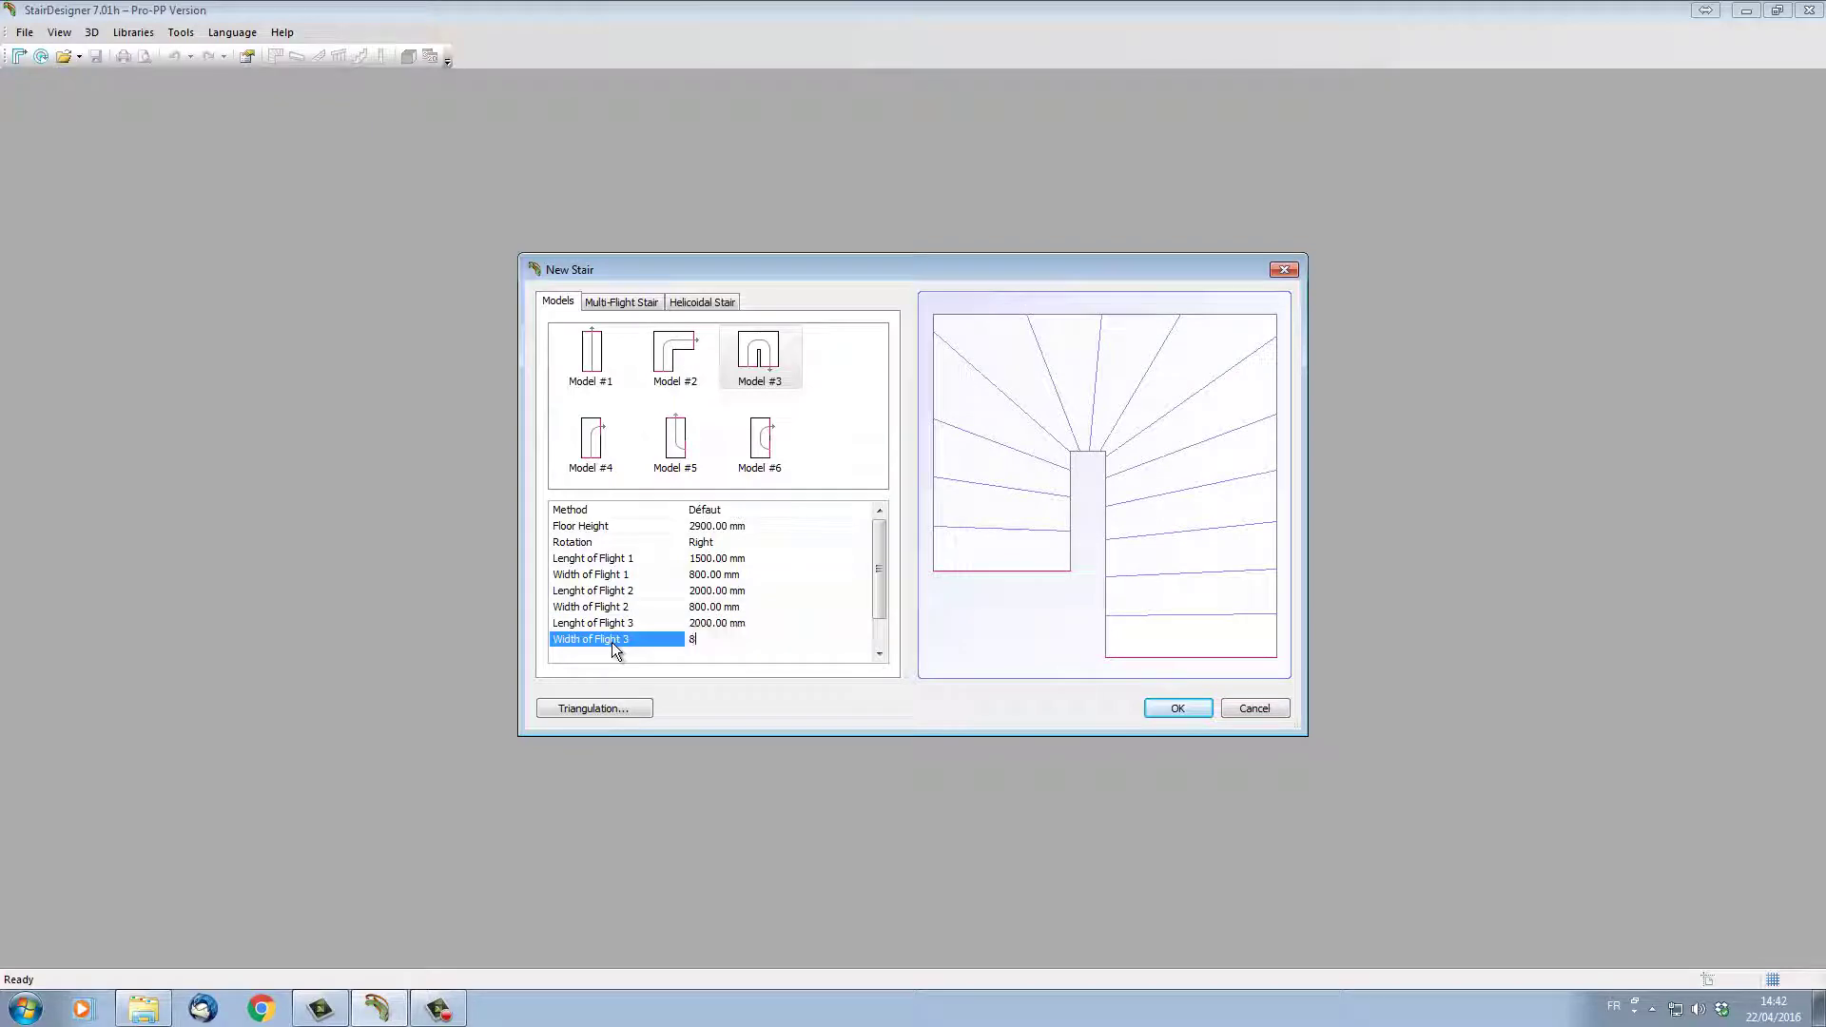
pyautogui.click(1151, 713)
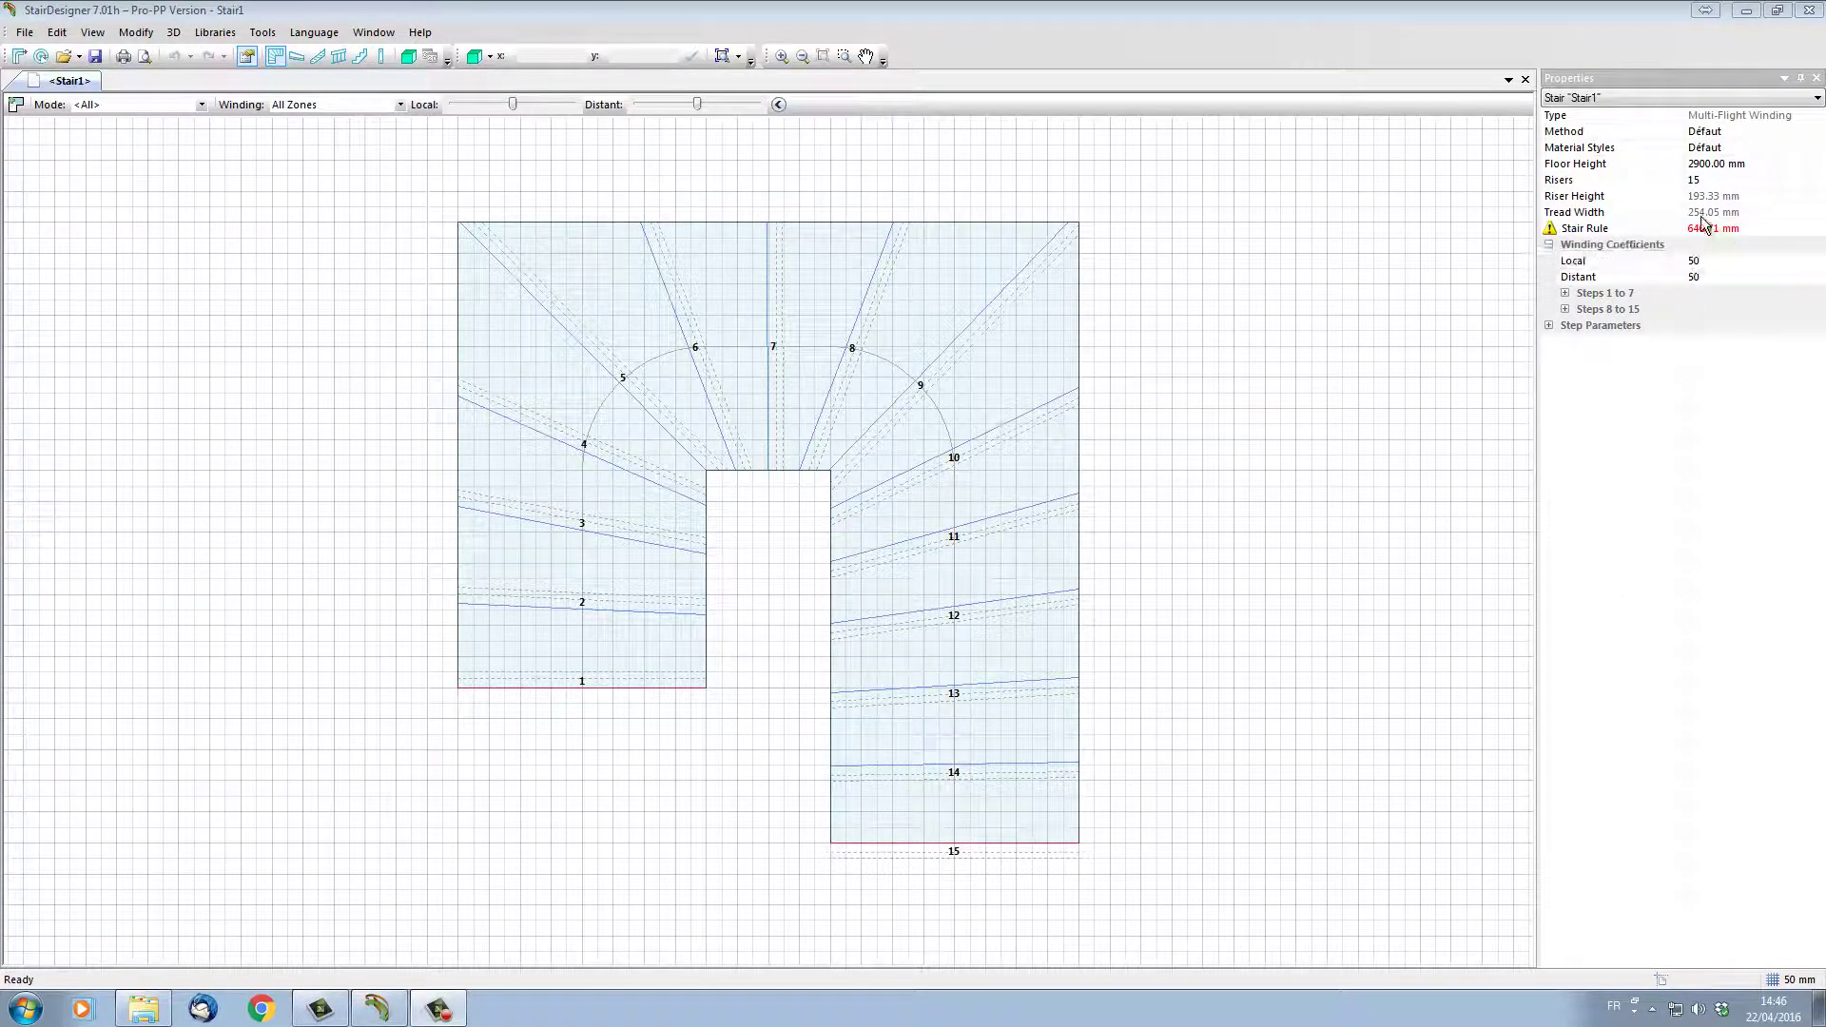
# Read the red Stair Rule warning: 640.71 mm is outside the 600–640 mm range
pyautogui.moveTo(1696, 238)
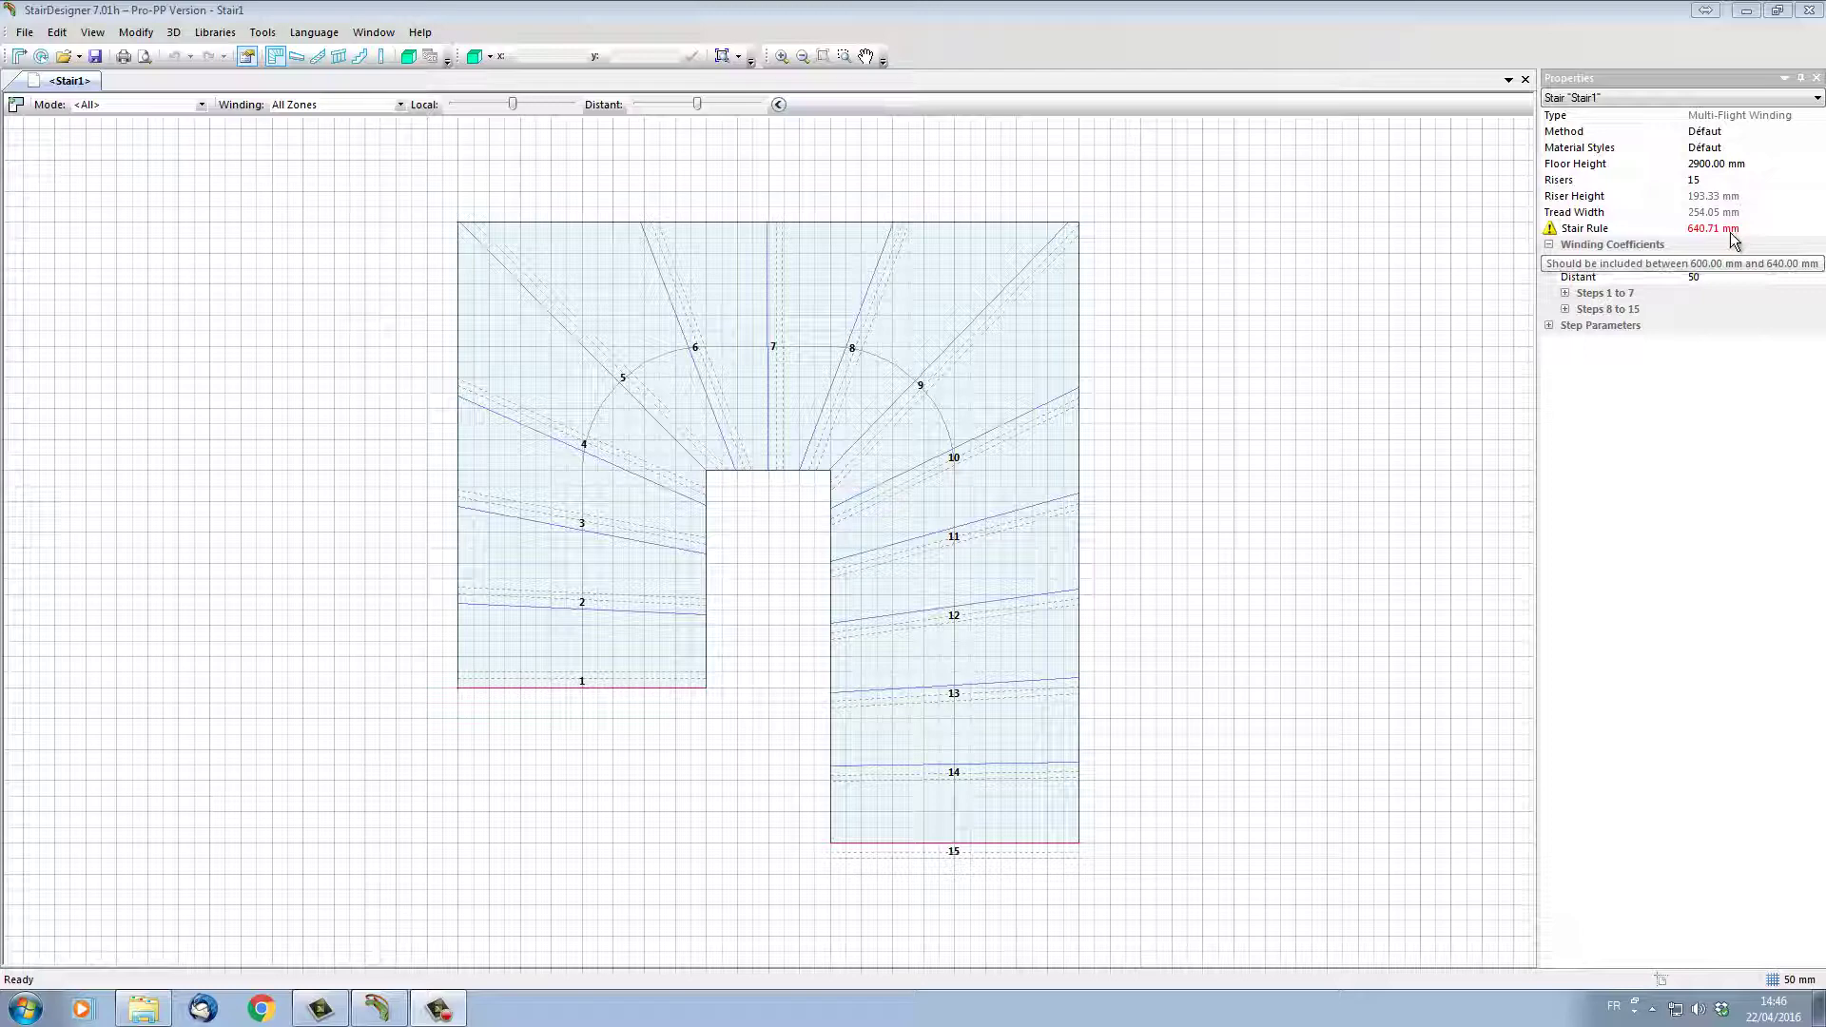
# In Tools > Control Values, raise the Stair Rule maximum to 670 mm
pyautogui.click(275, 37)
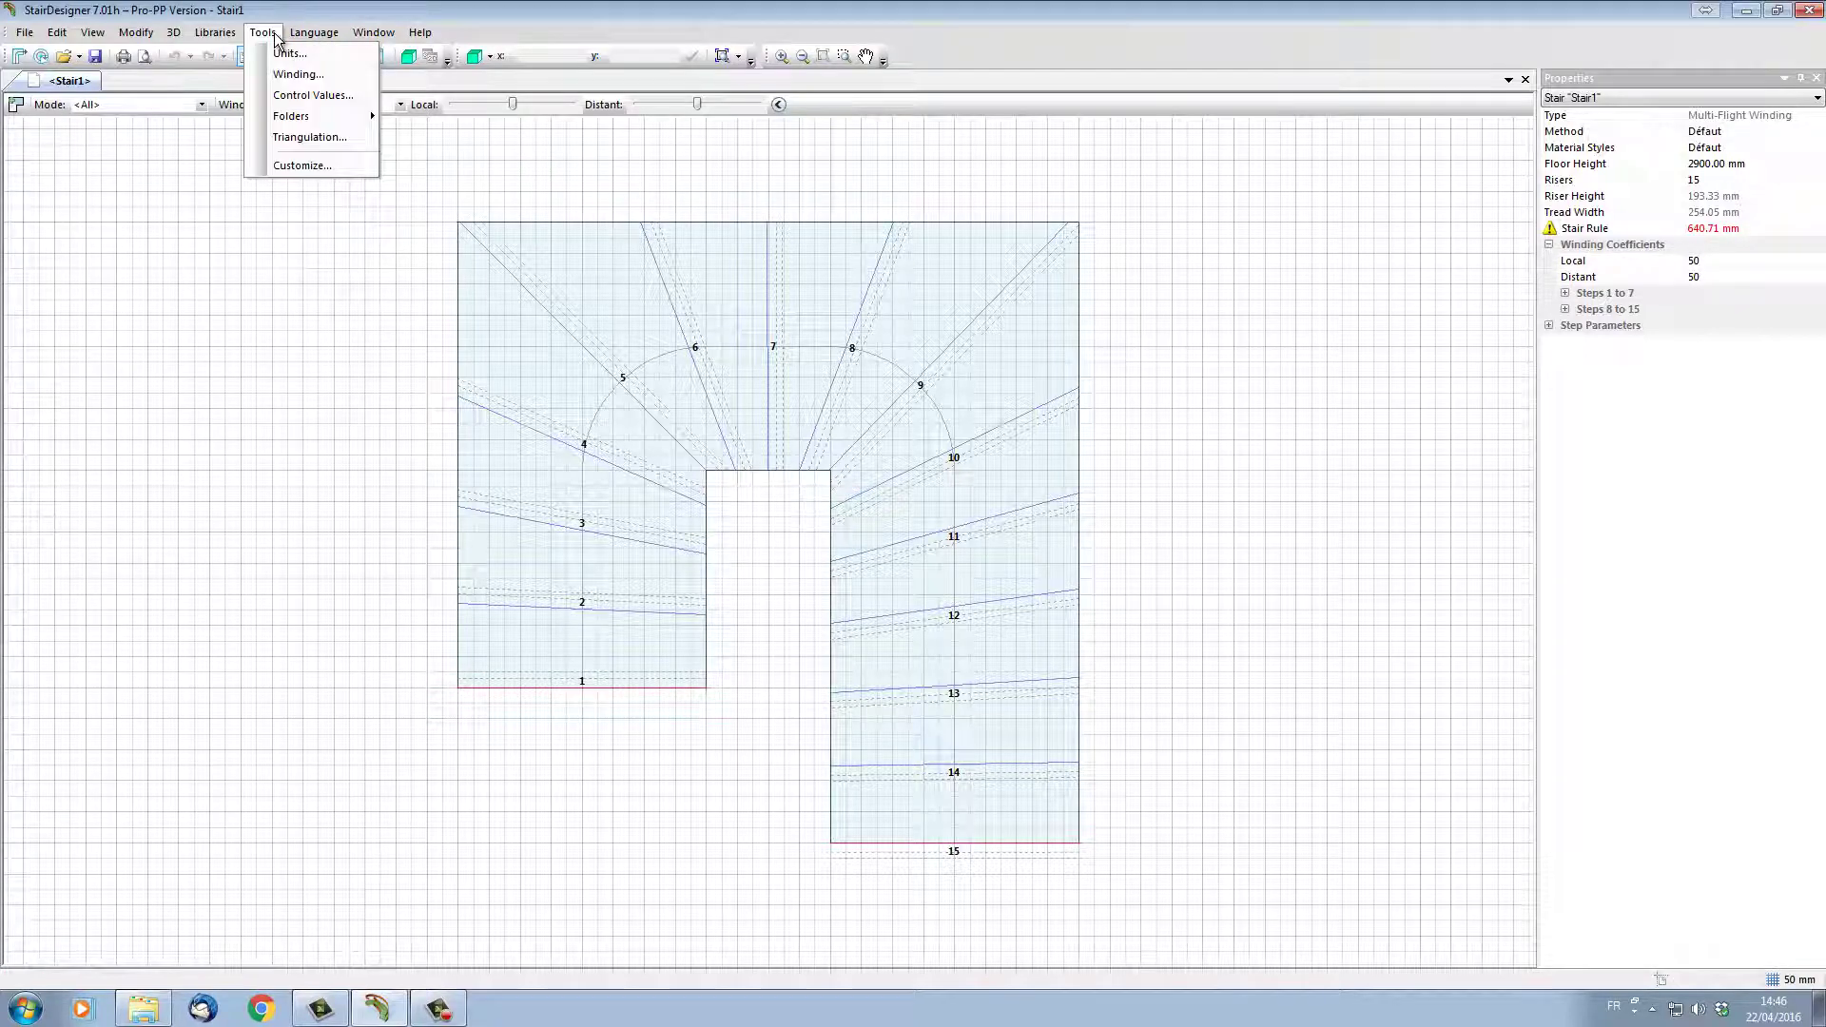
pyautogui.click(302, 95)
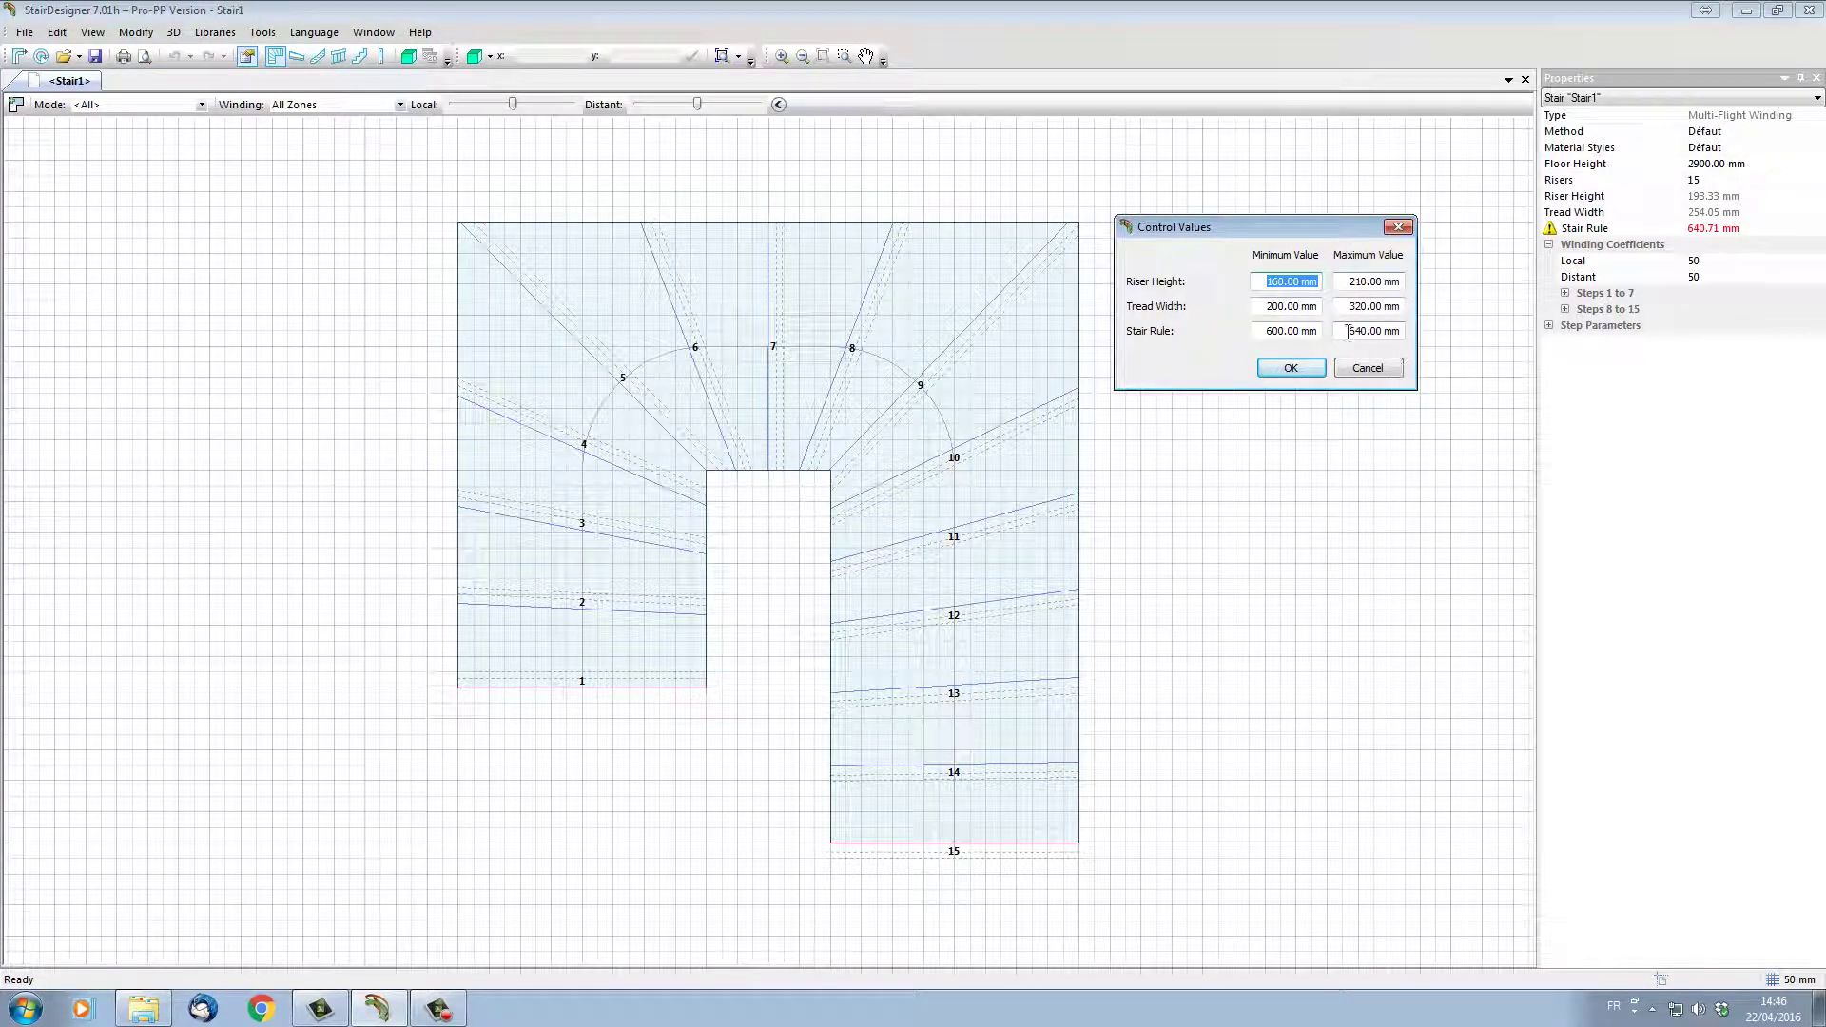
pyautogui.moveTo(1348, 331); pyautogui.dragTo(1429, 326)
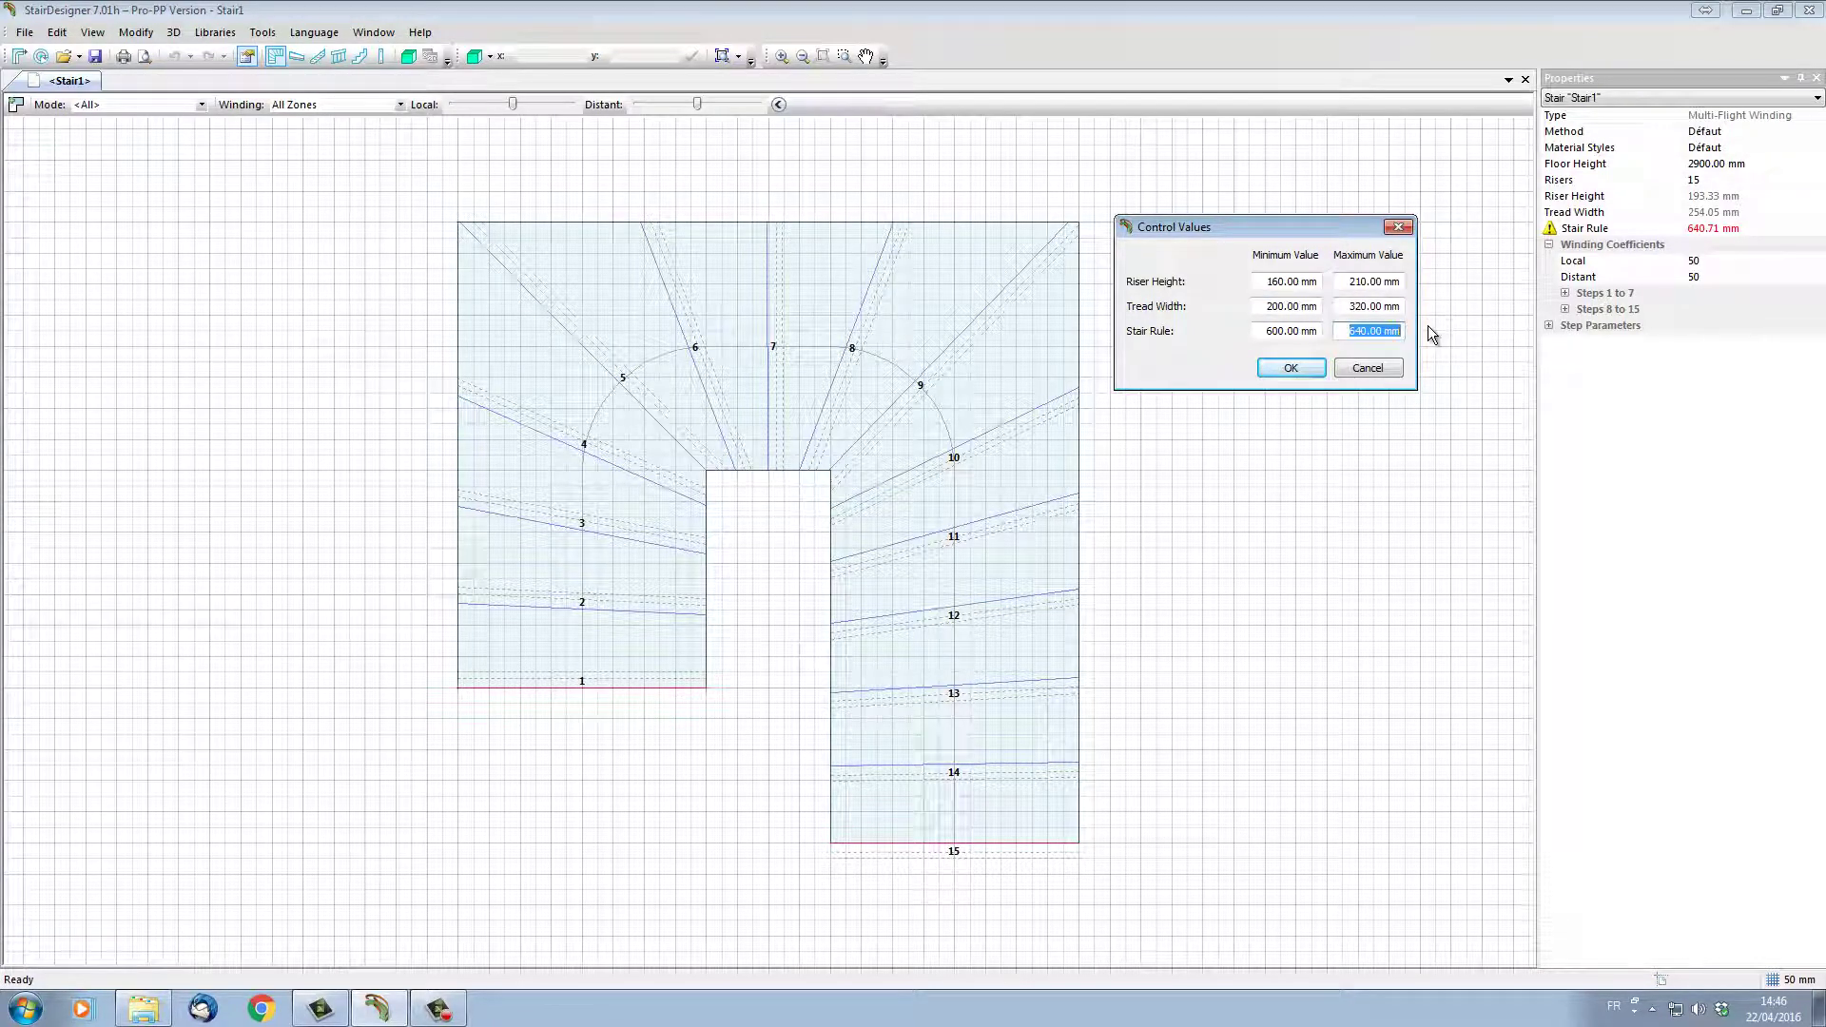
pyautogui.write('670')
pyautogui.click(1310, 368)
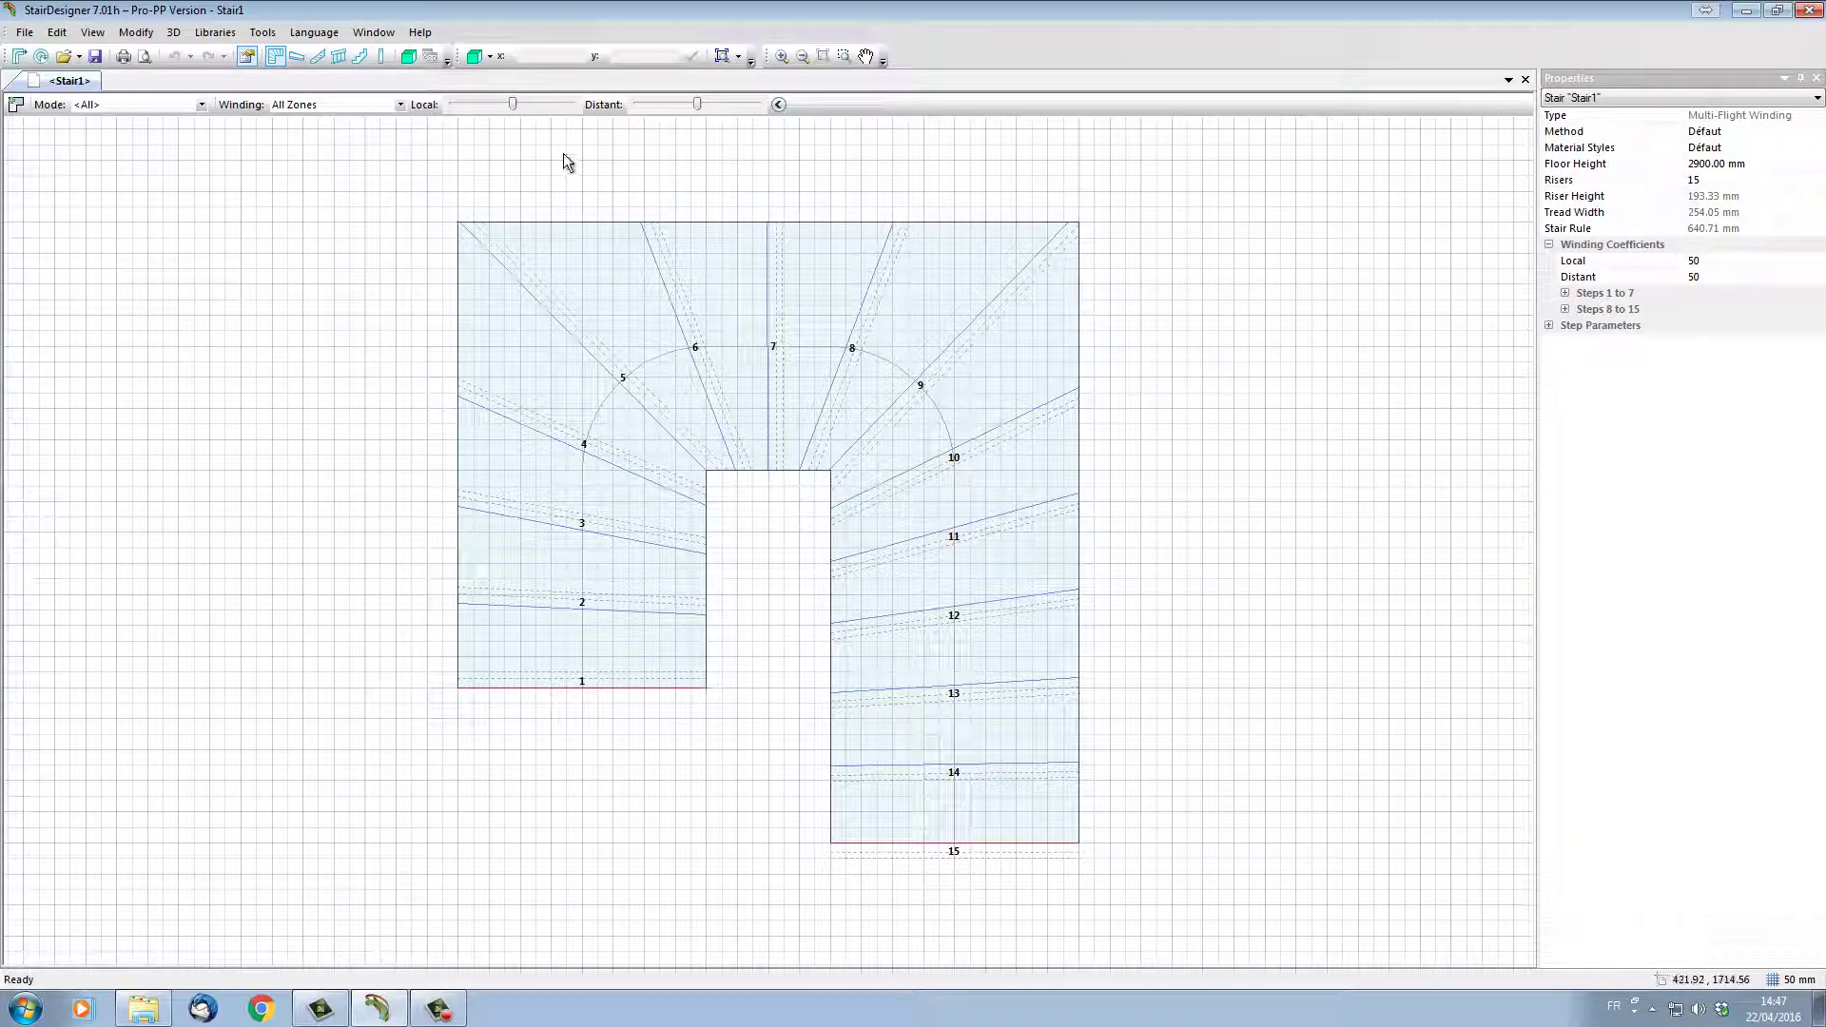
# Open a 3D view of Stair1 and orbit it to another angle
pyautogui.click(407, 56)
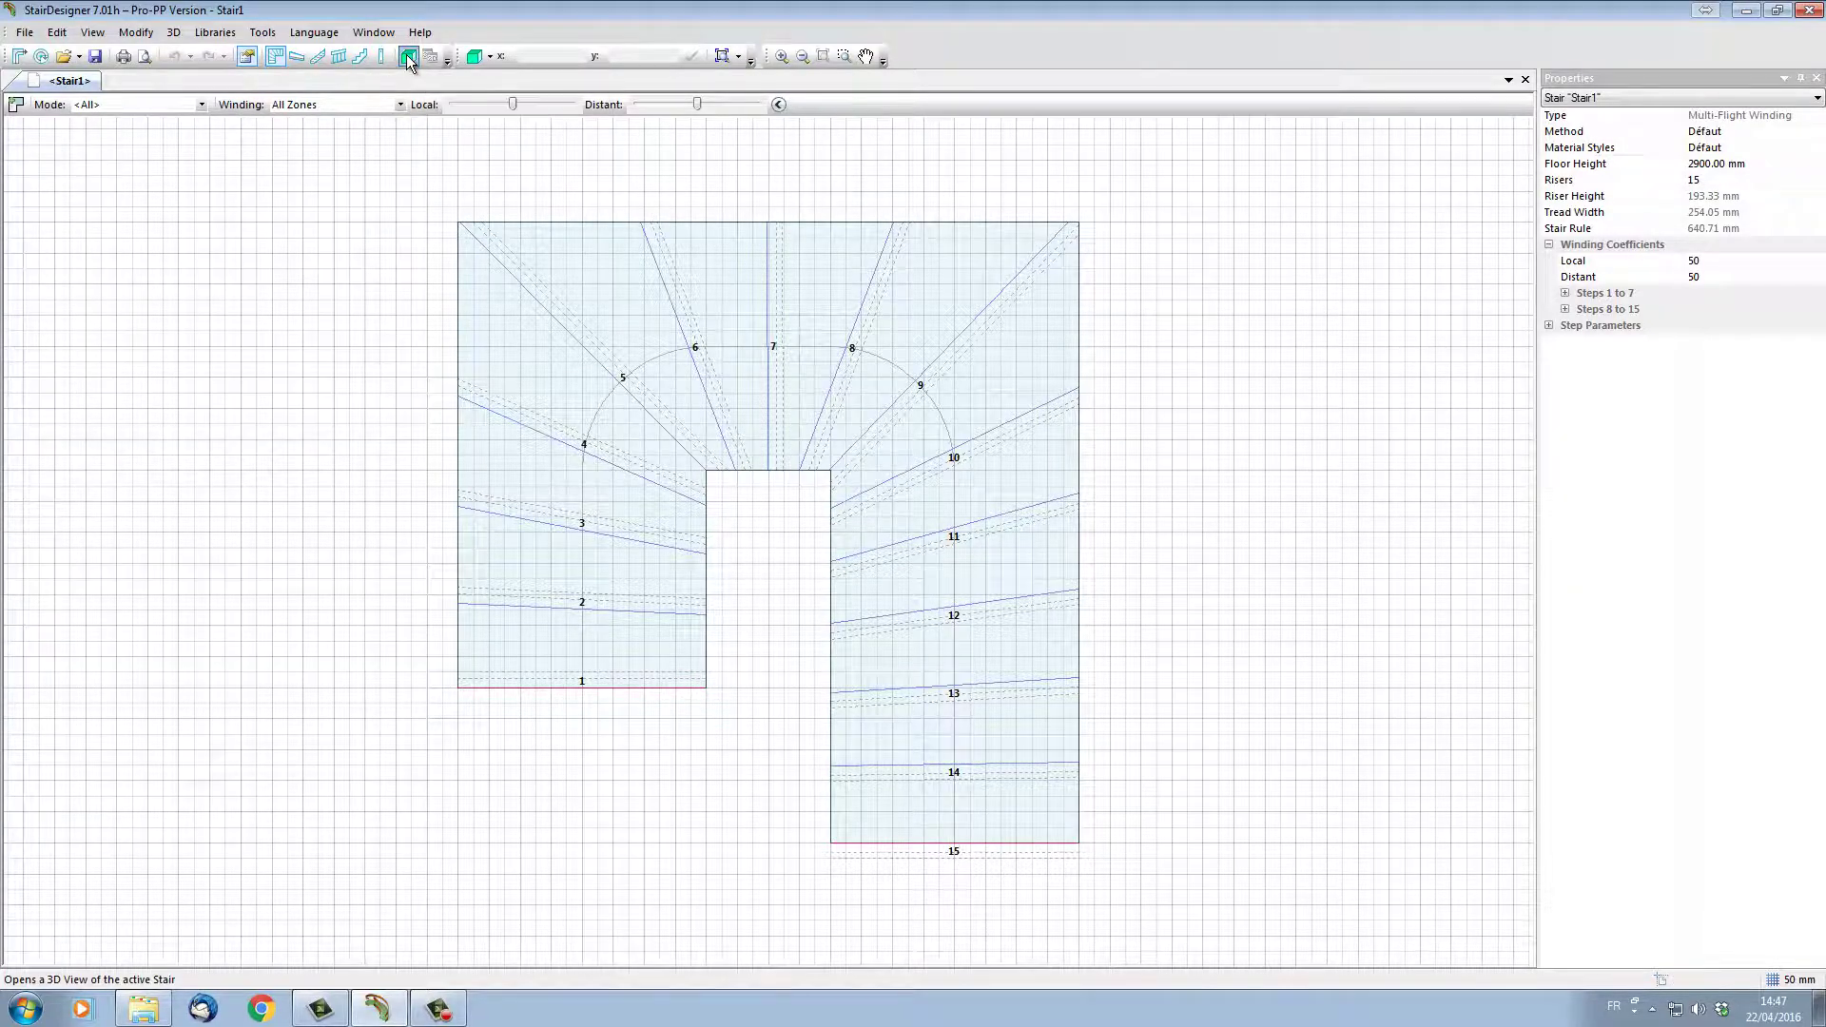
pyautogui.moveTo(869, 619); pyautogui.dragTo(705, 482)
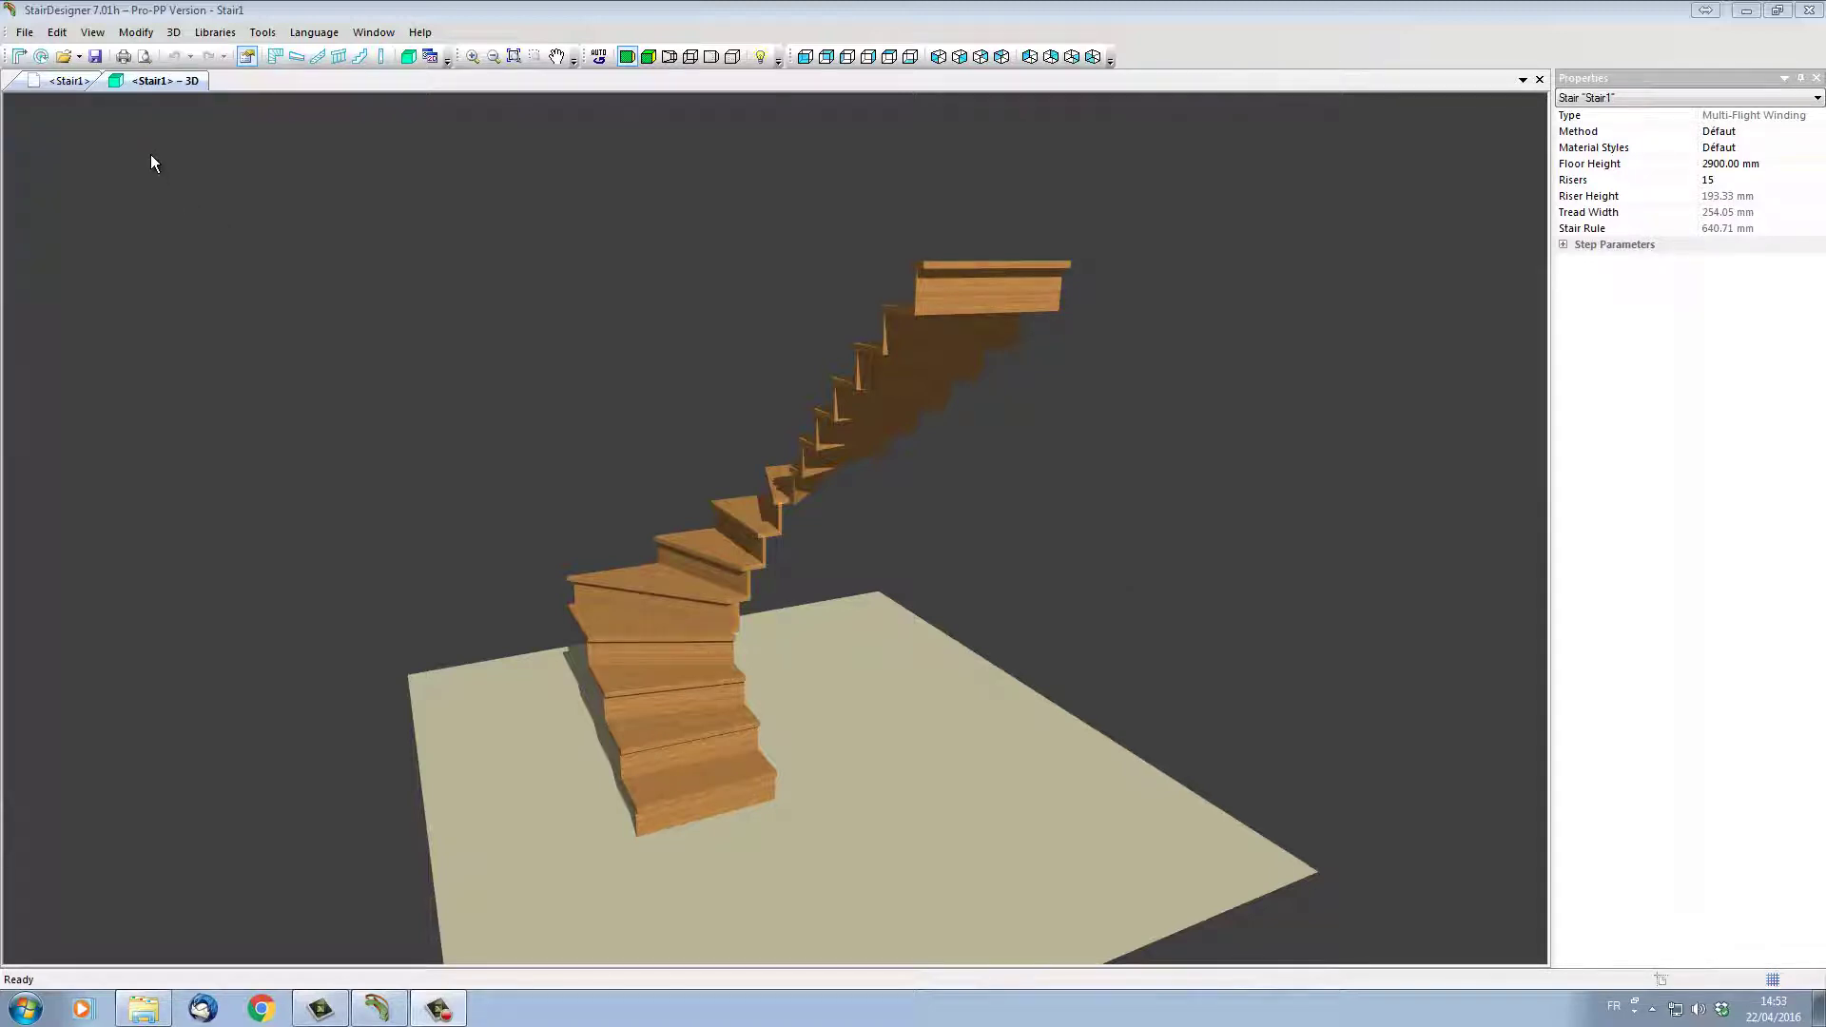
# Put the 3D view in a new vertical tab group beside the 2D plan
pyautogui.rightClick(141, 83)
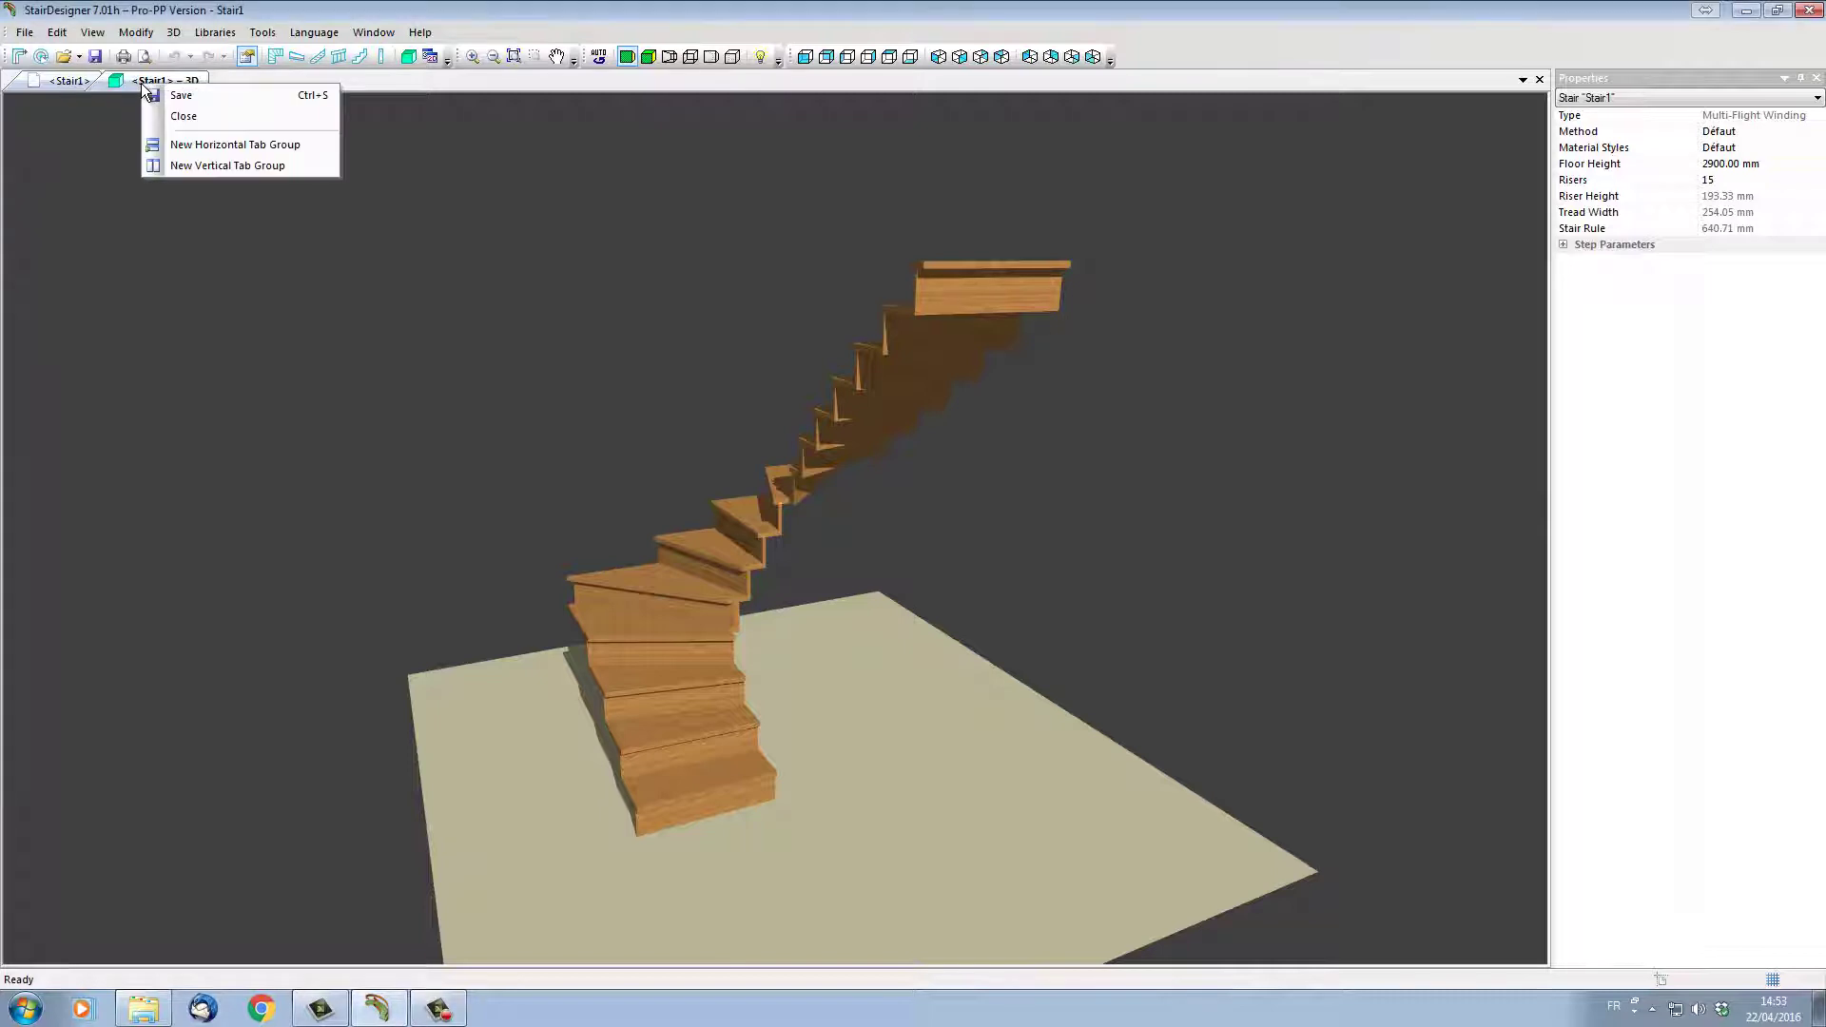
pyautogui.click(211, 165)
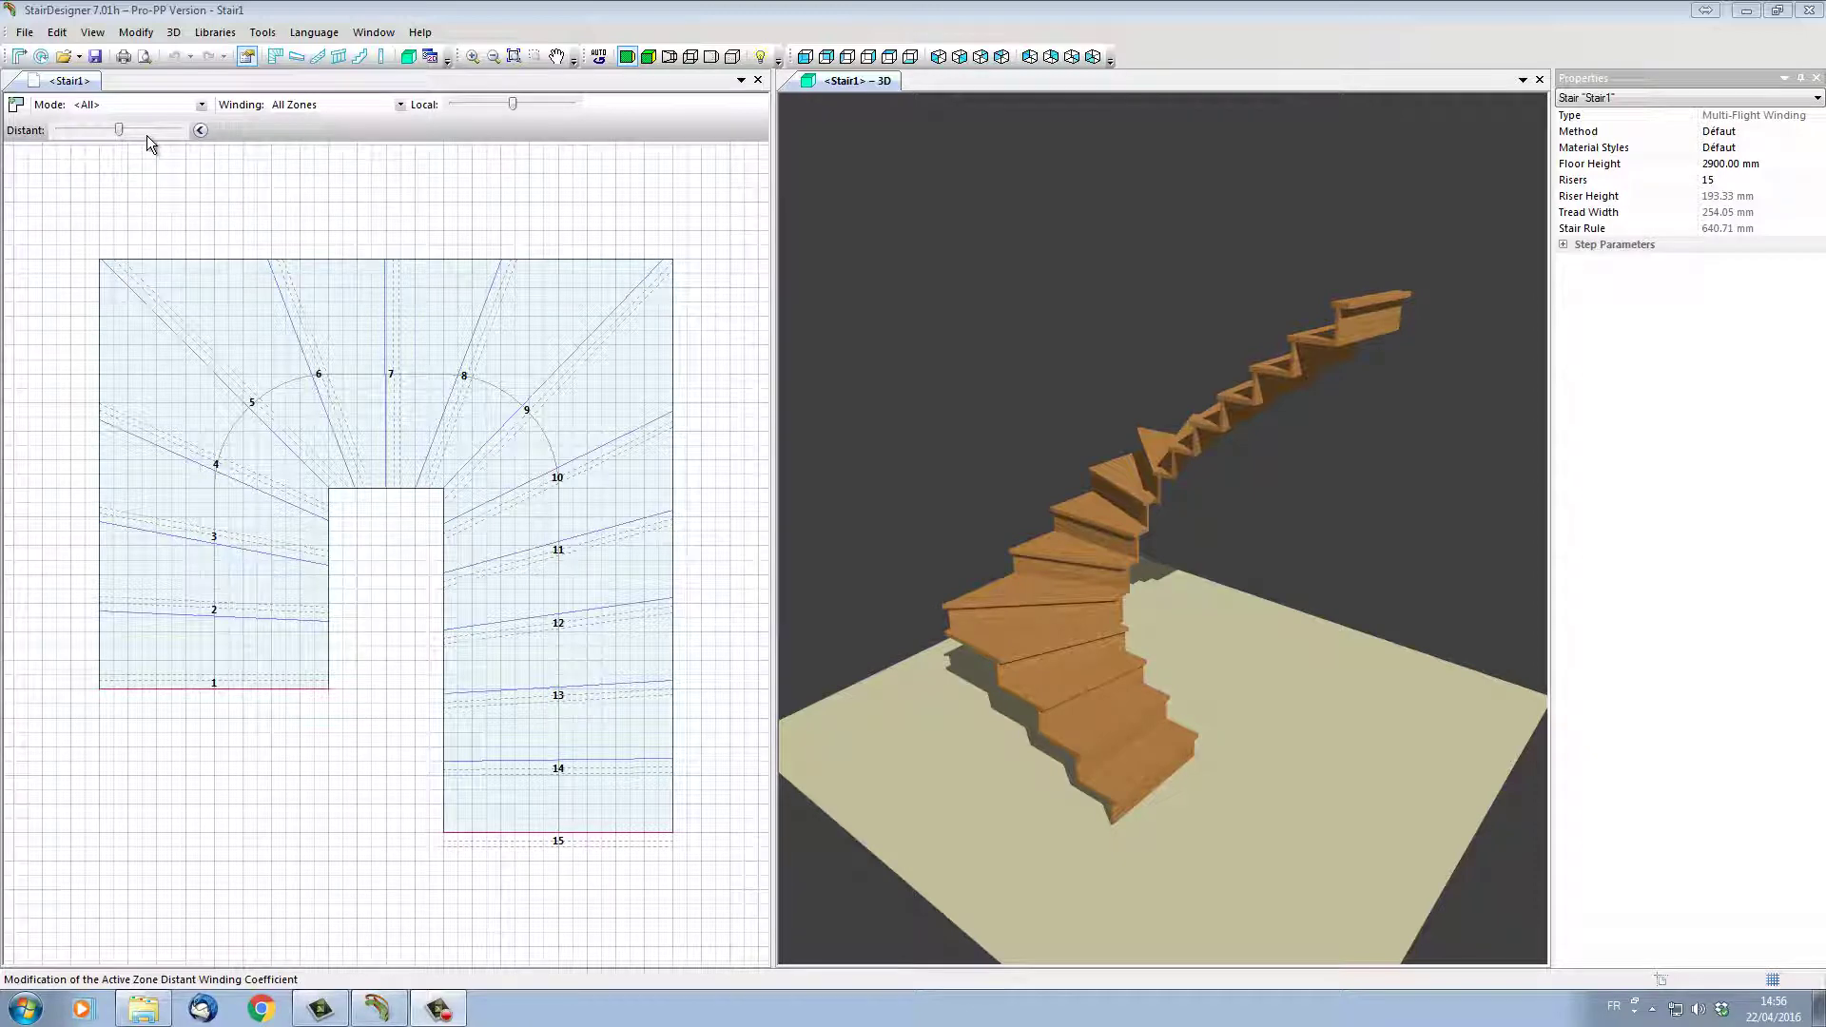
# Set the Distant winding coefficient to 98 and the Local coefficient to 100
pyautogui.click(119, 130)
pyautogui.moveTo(119, 131); pyautogui.dragTo(175, 129)
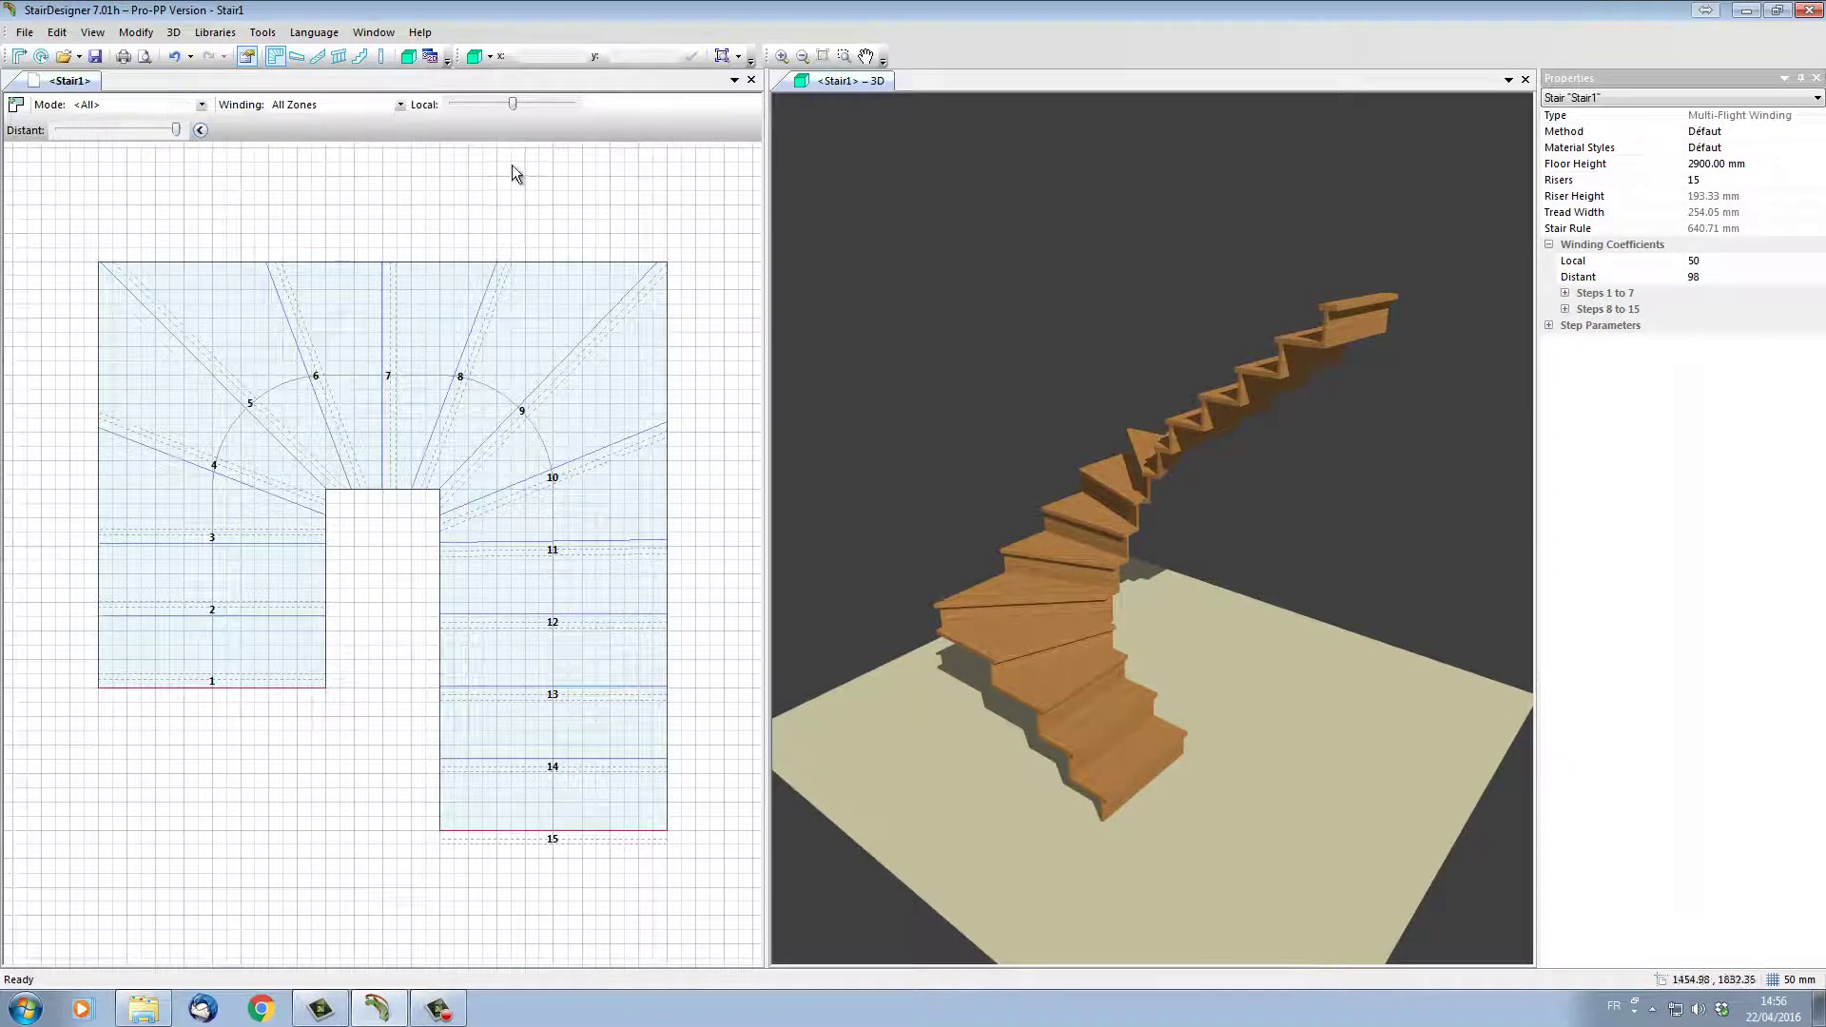
pyautogui.moveTo(513, 104); pyautogui.dragTo(476, 107)
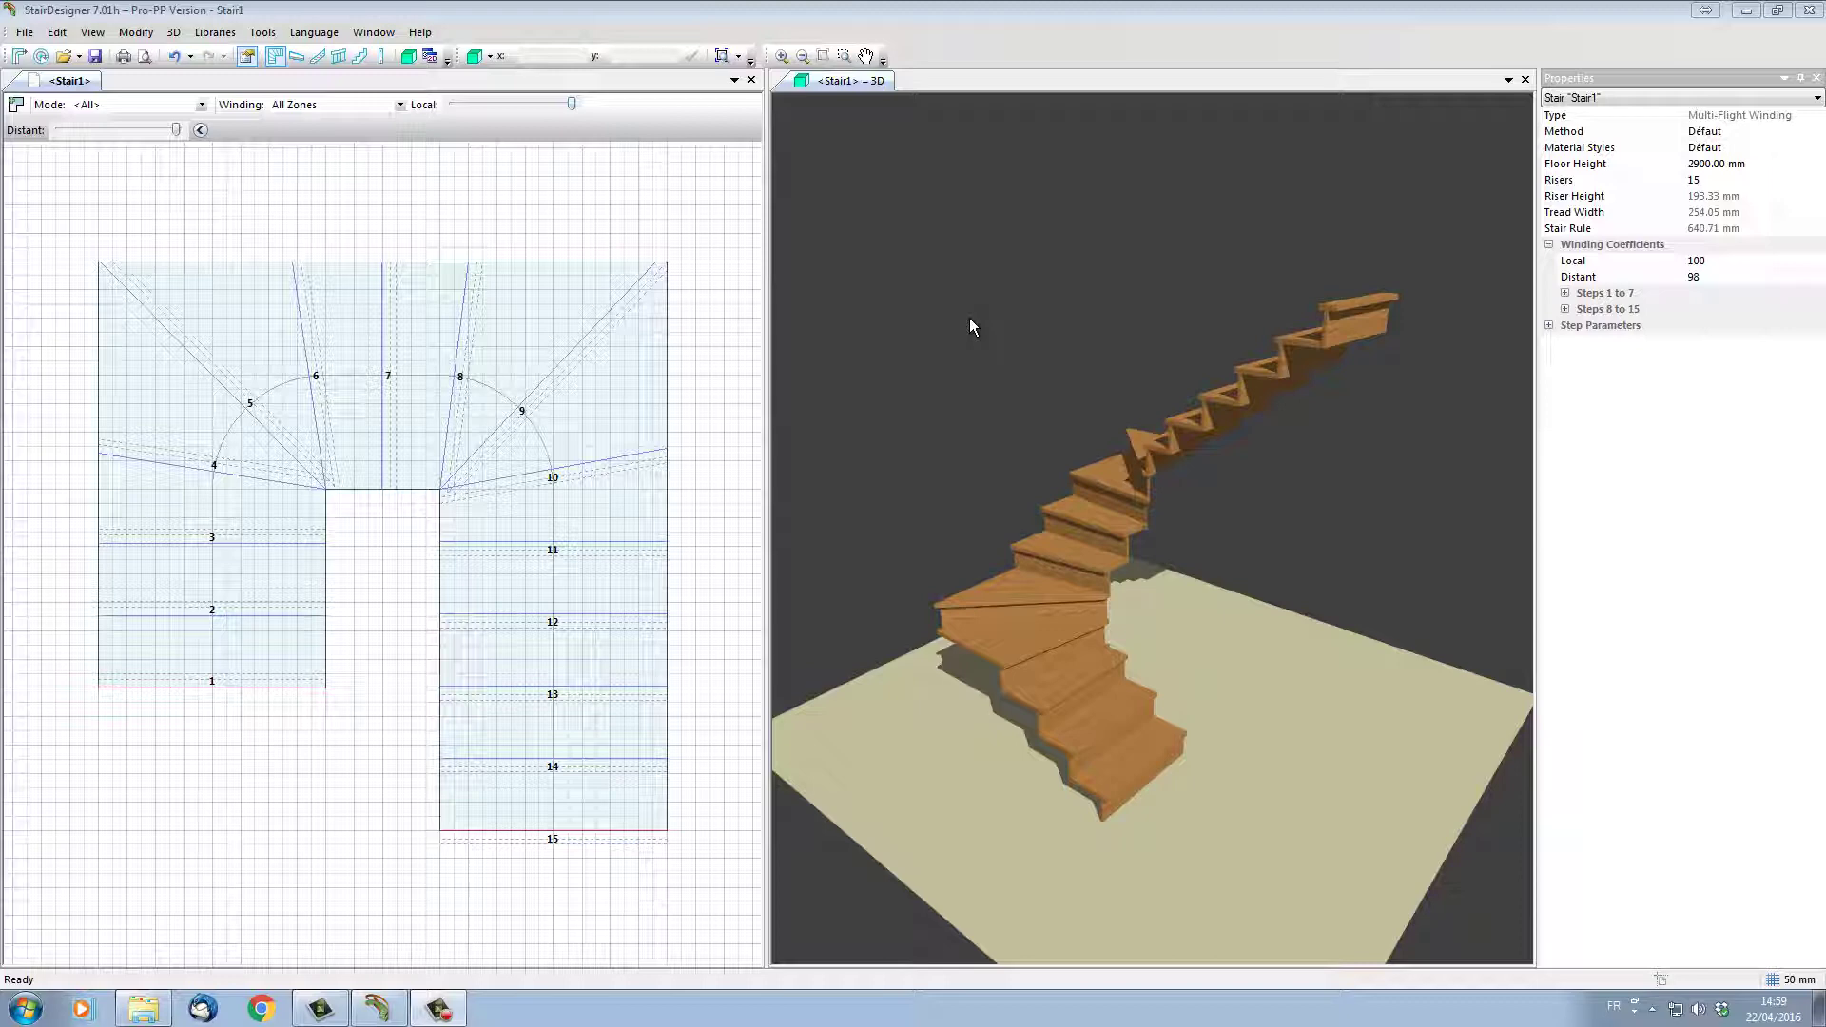
pyautogui.rightClick(405, 217)
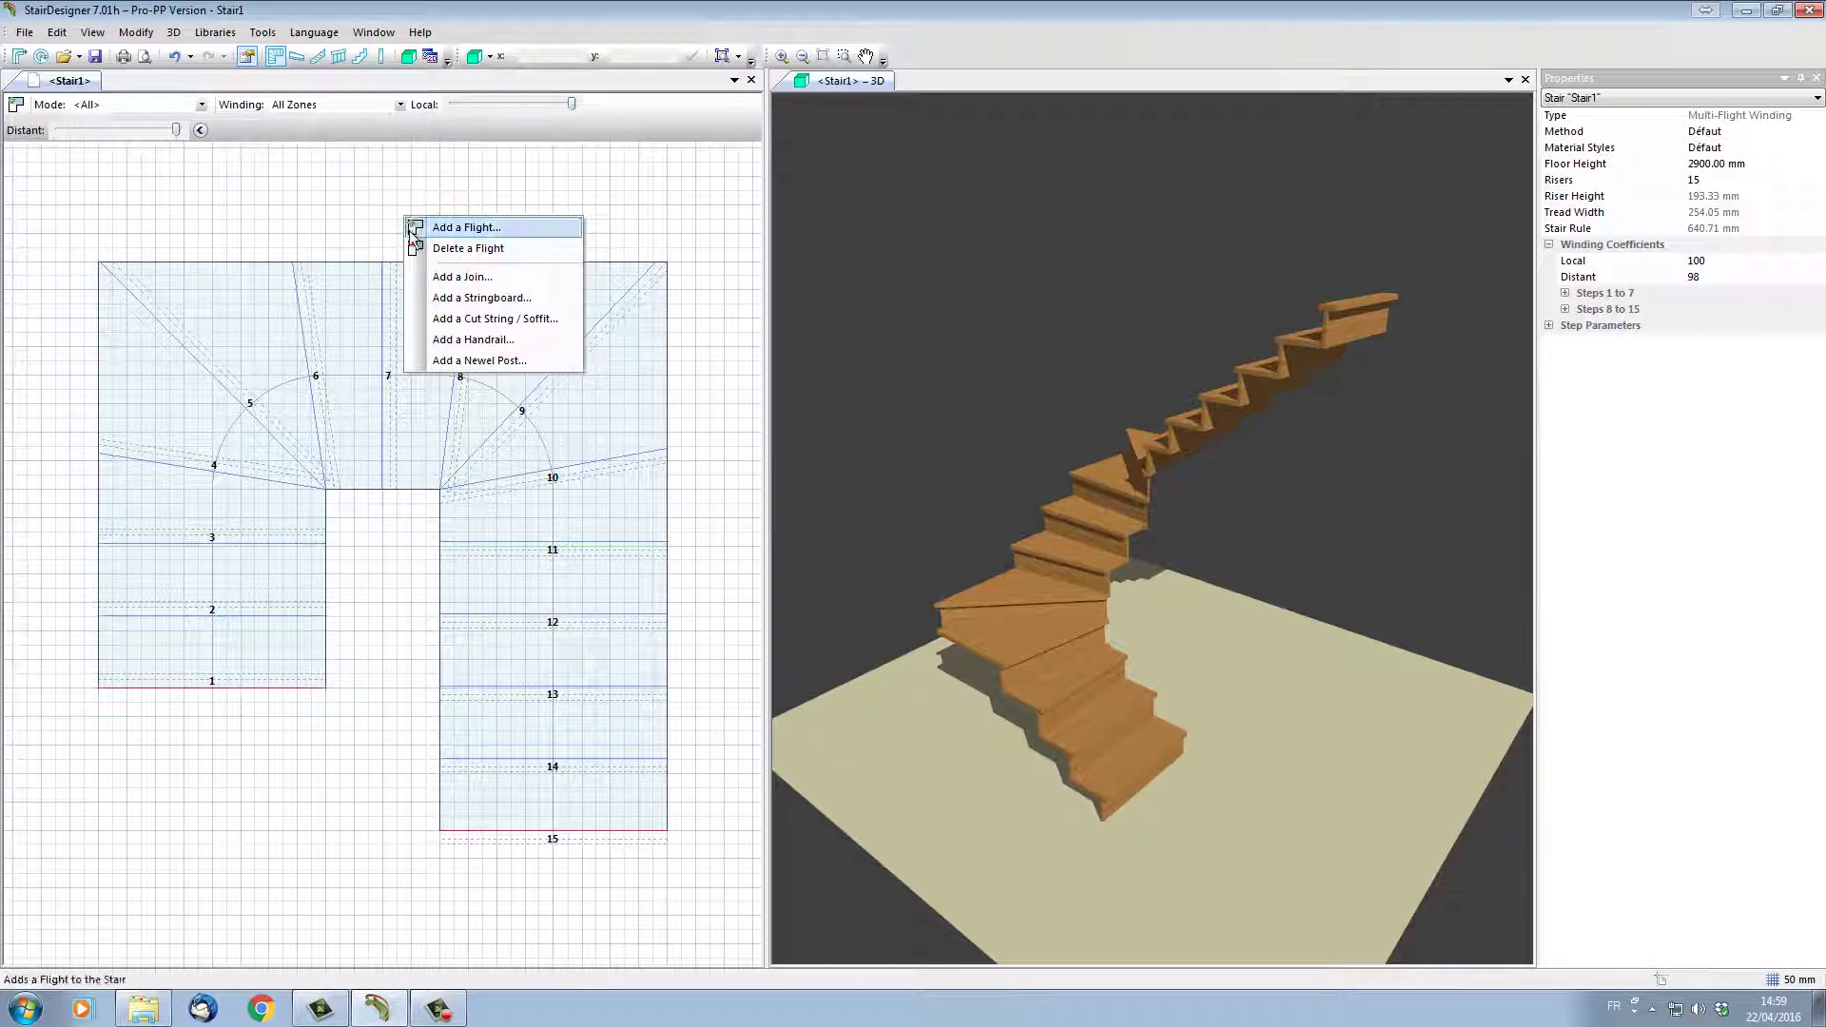
pyautogui.click(473, 303)
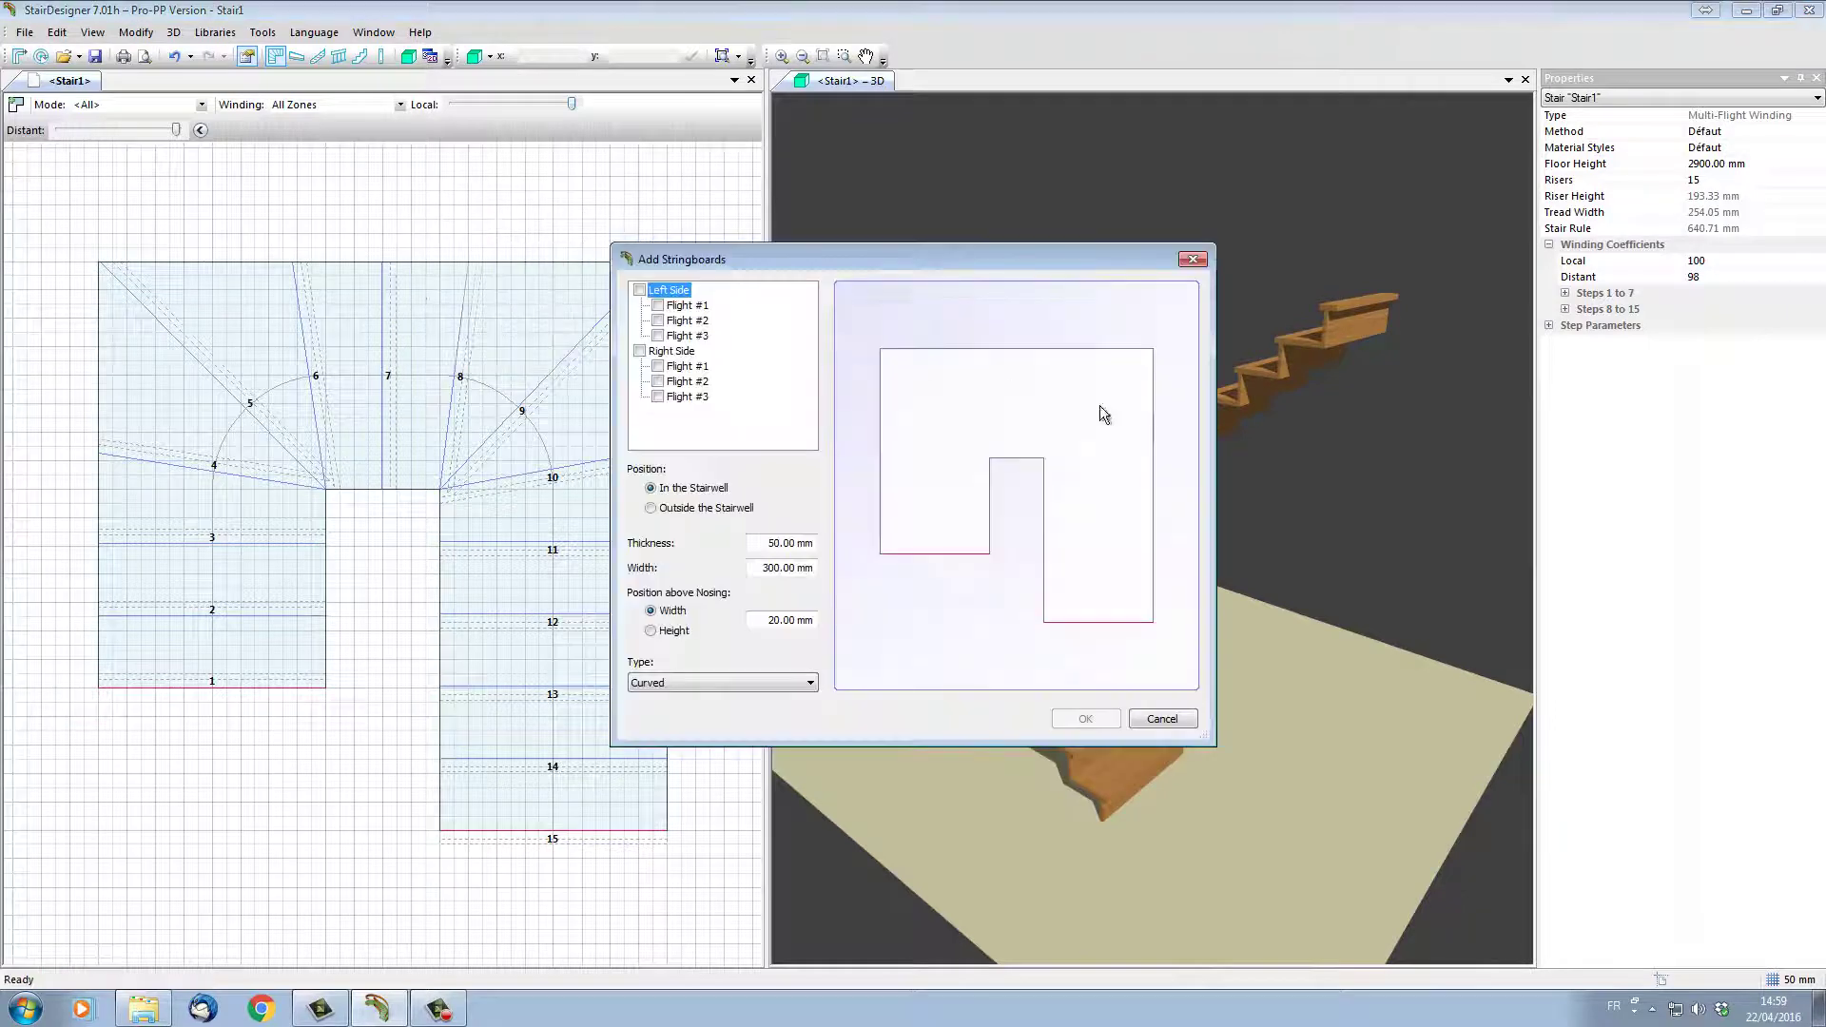
pyautogui.click(640, 291)
pyautogui.click(640, 291)
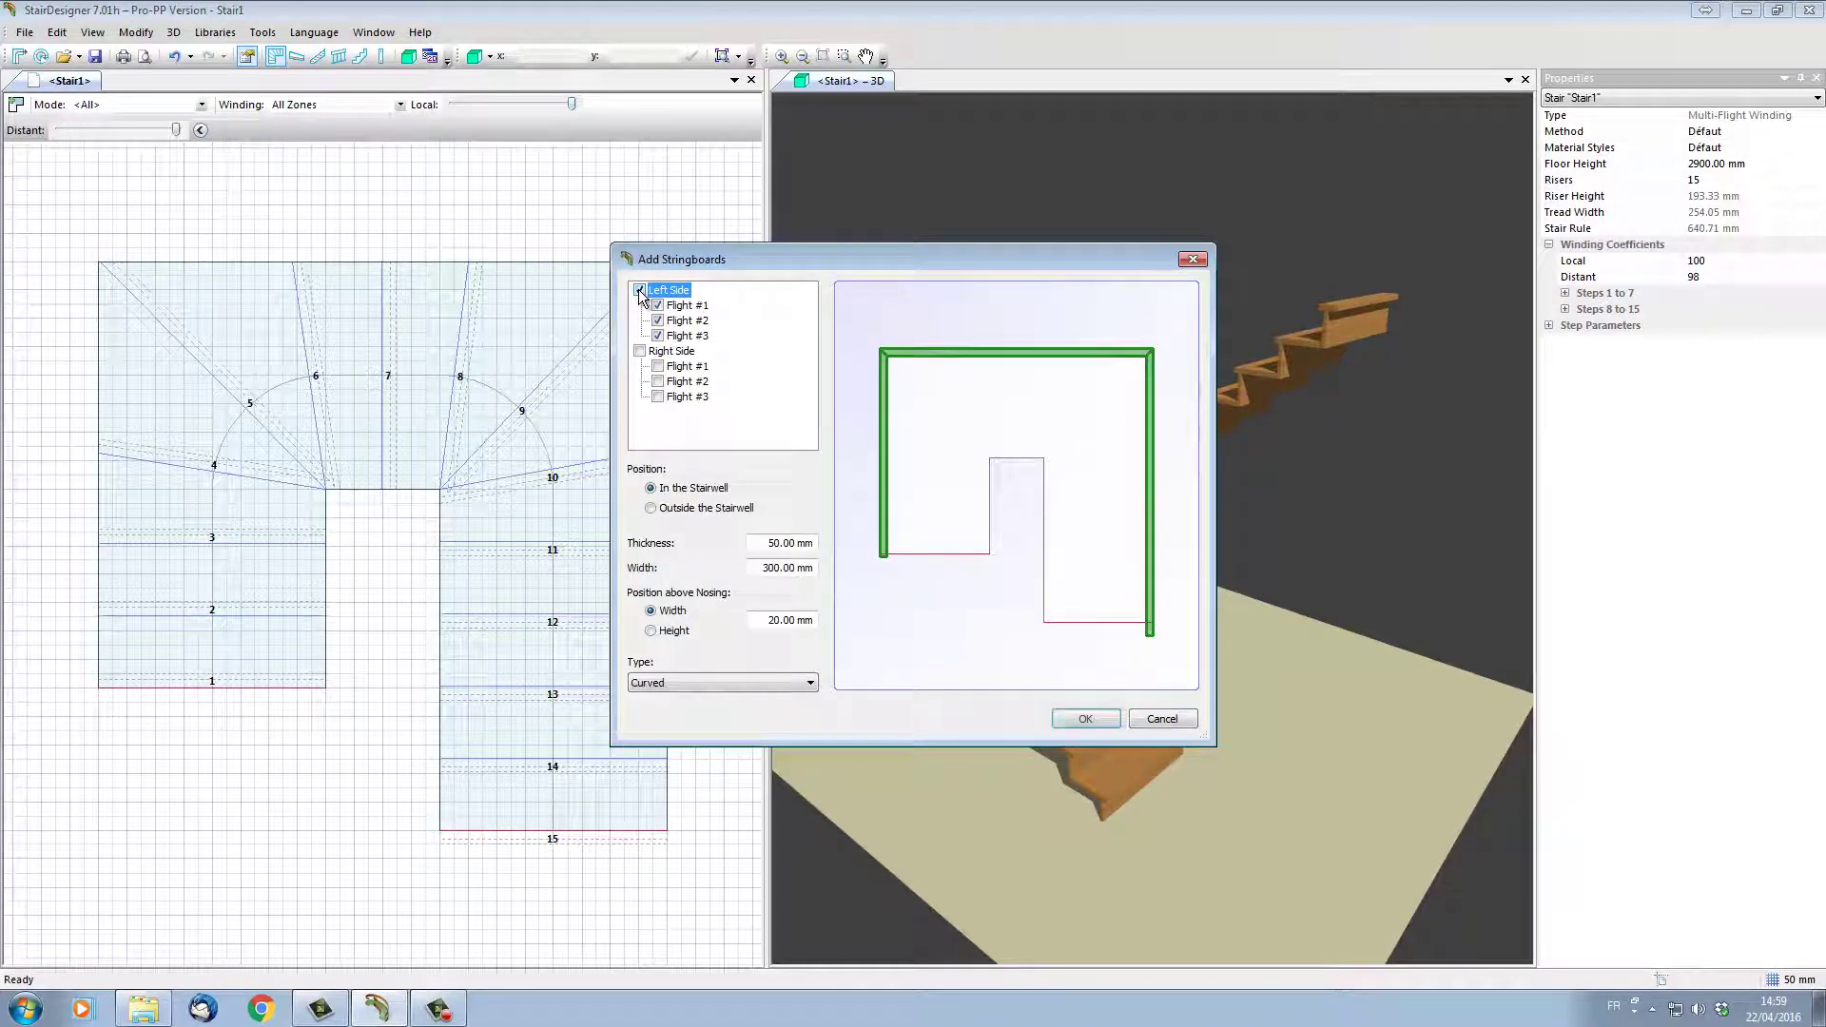
pyautogui.click(641, 352)
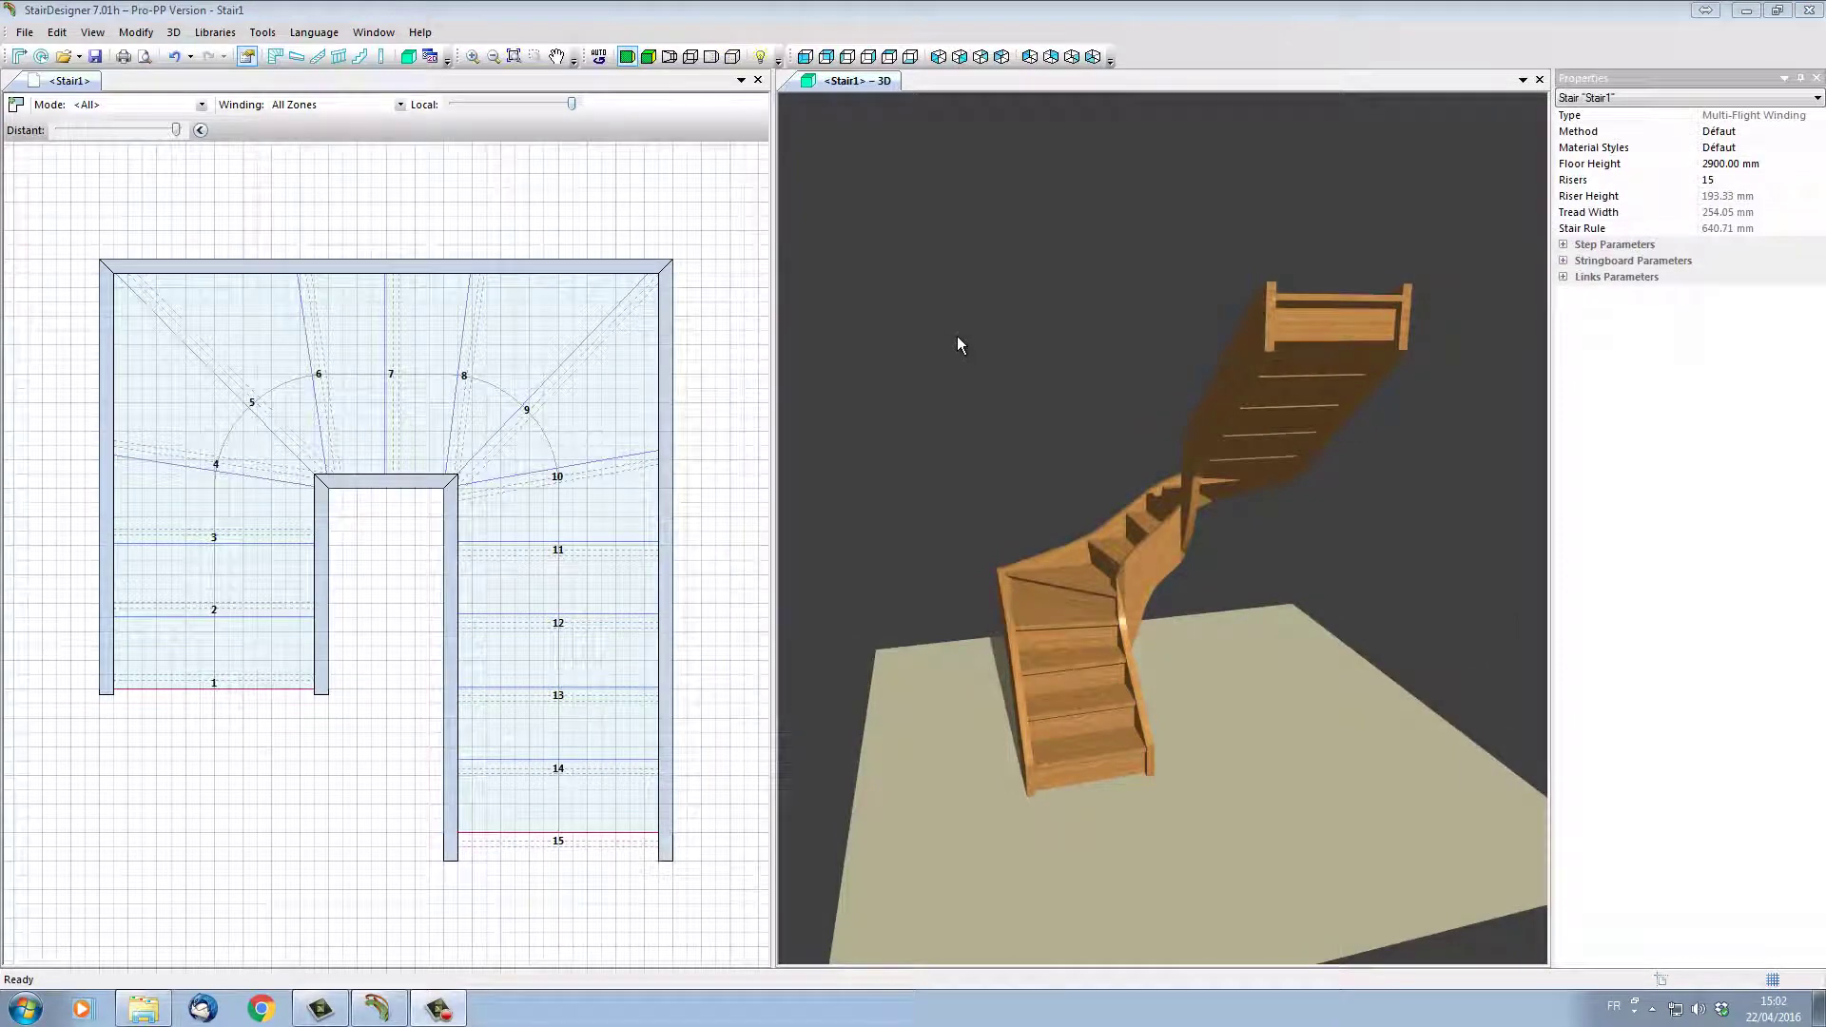
# Add a newel post at the end of the first flight and check it in 3D
pyautogui.click(345, 219)
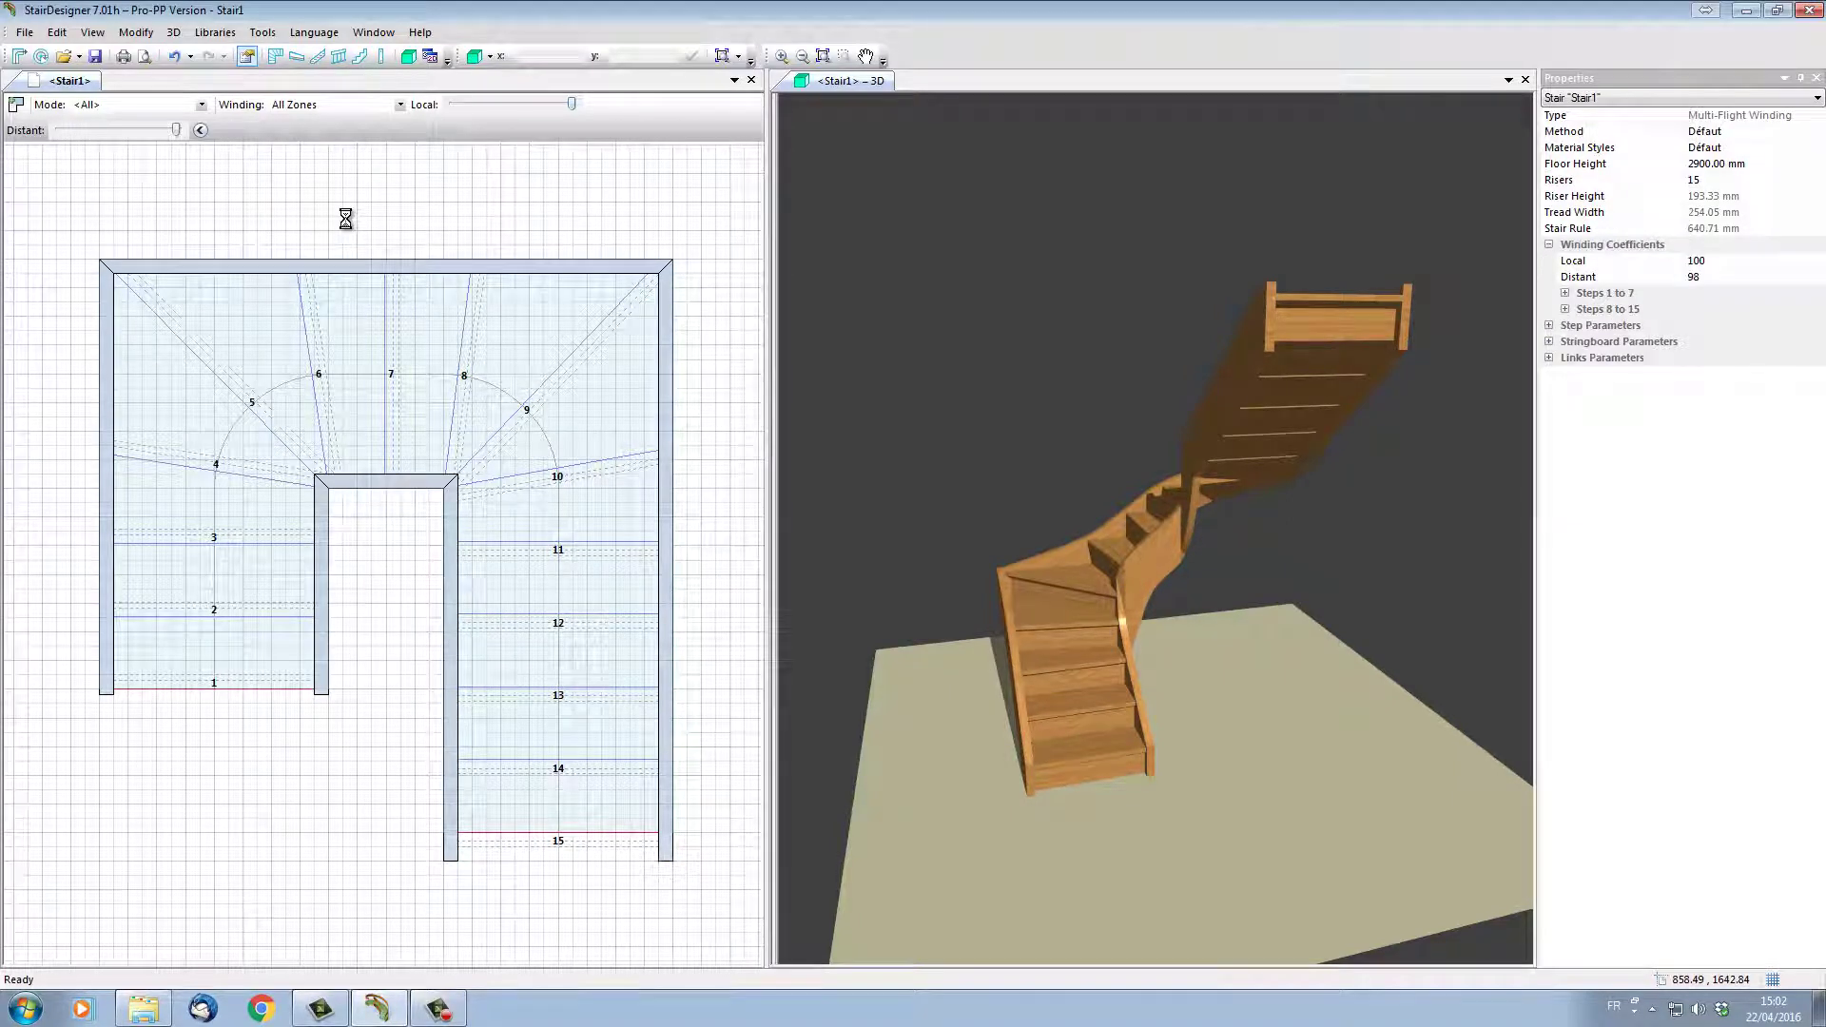
pyautogui.rightClick(346, 218)
pyautogui.click(433, 342)
pyautogui.click(1035, 547)
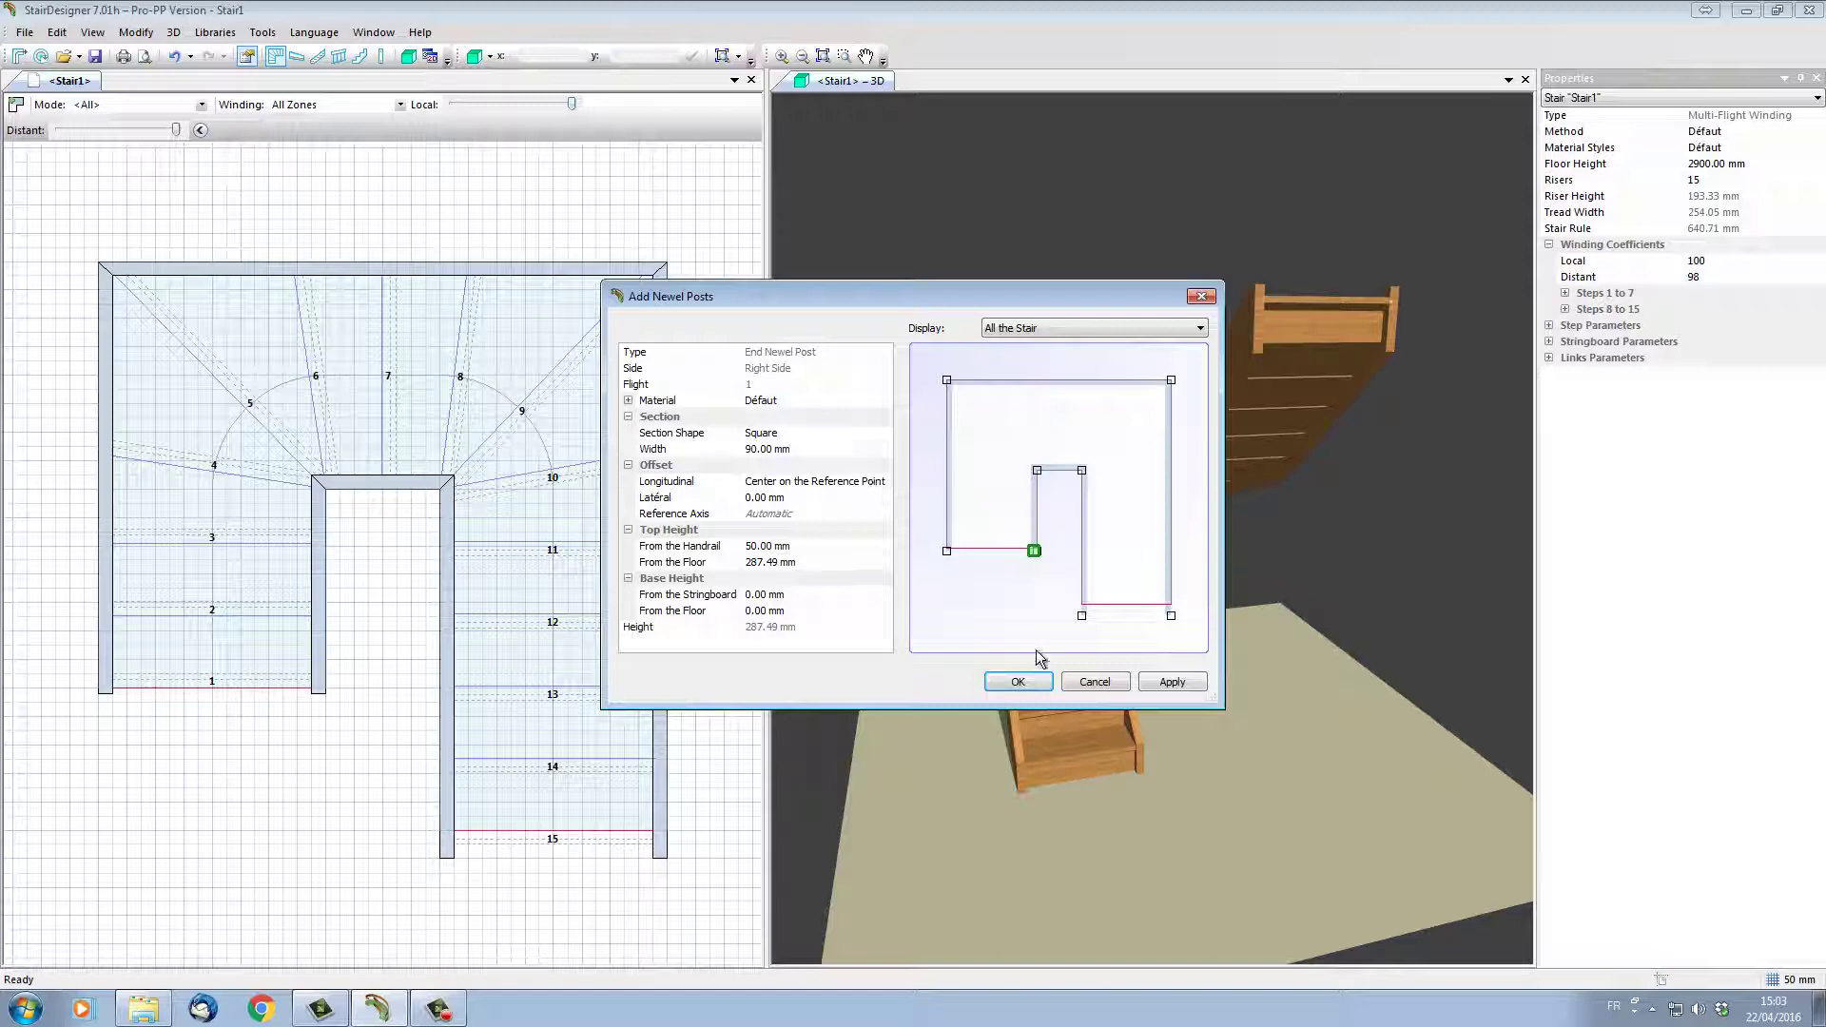
pyautogui.click(1023, 684)
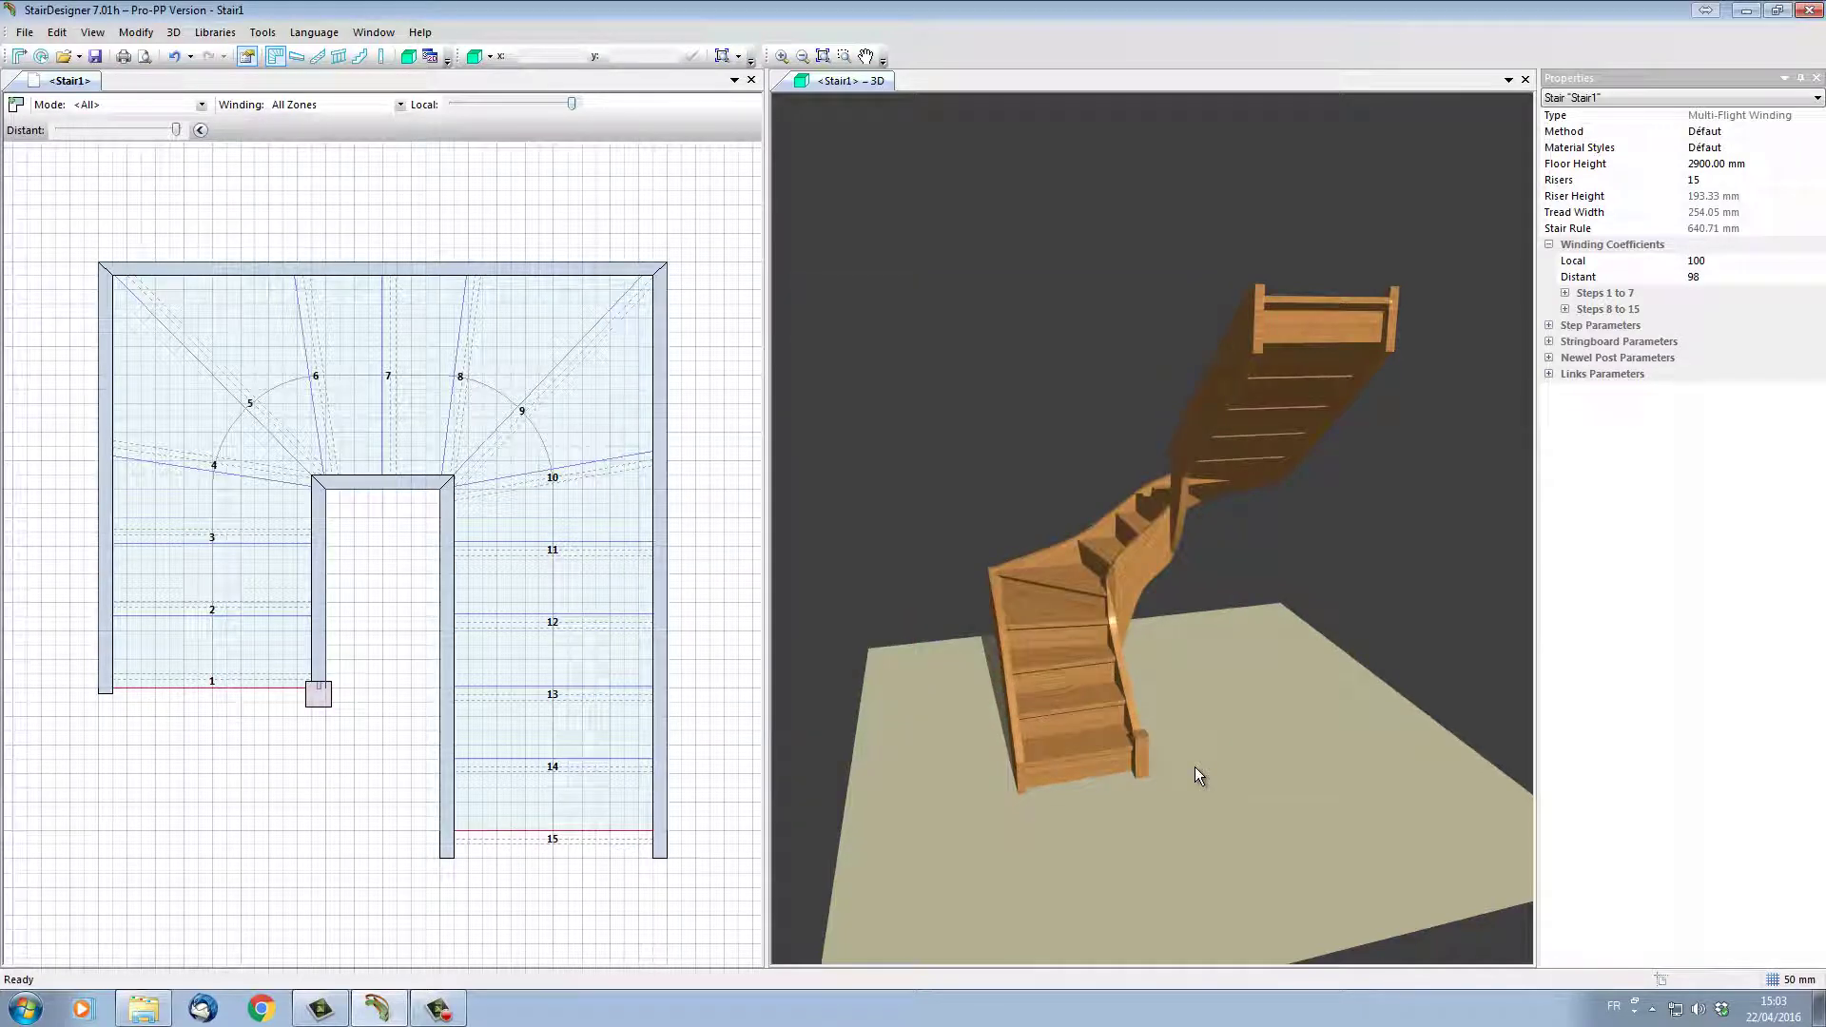
pyautogui.click(1192, 765)
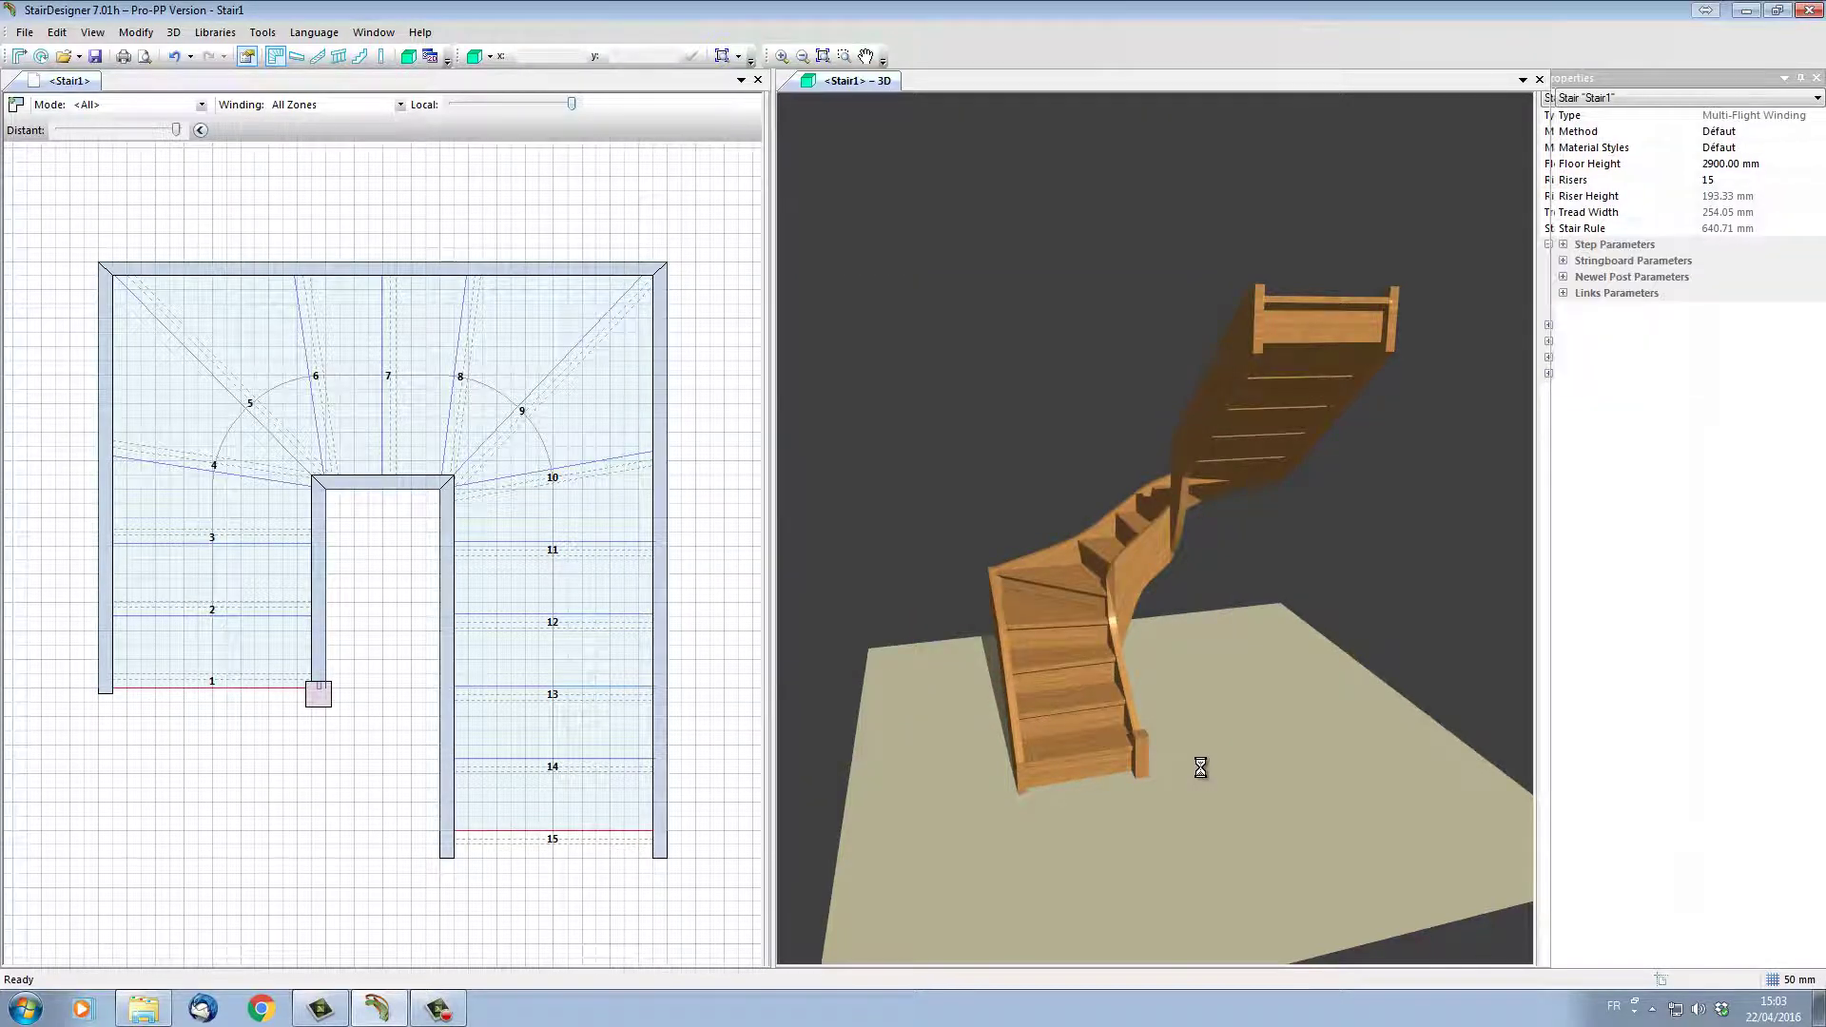
pyautogui.scroll(5, 1200, 766)
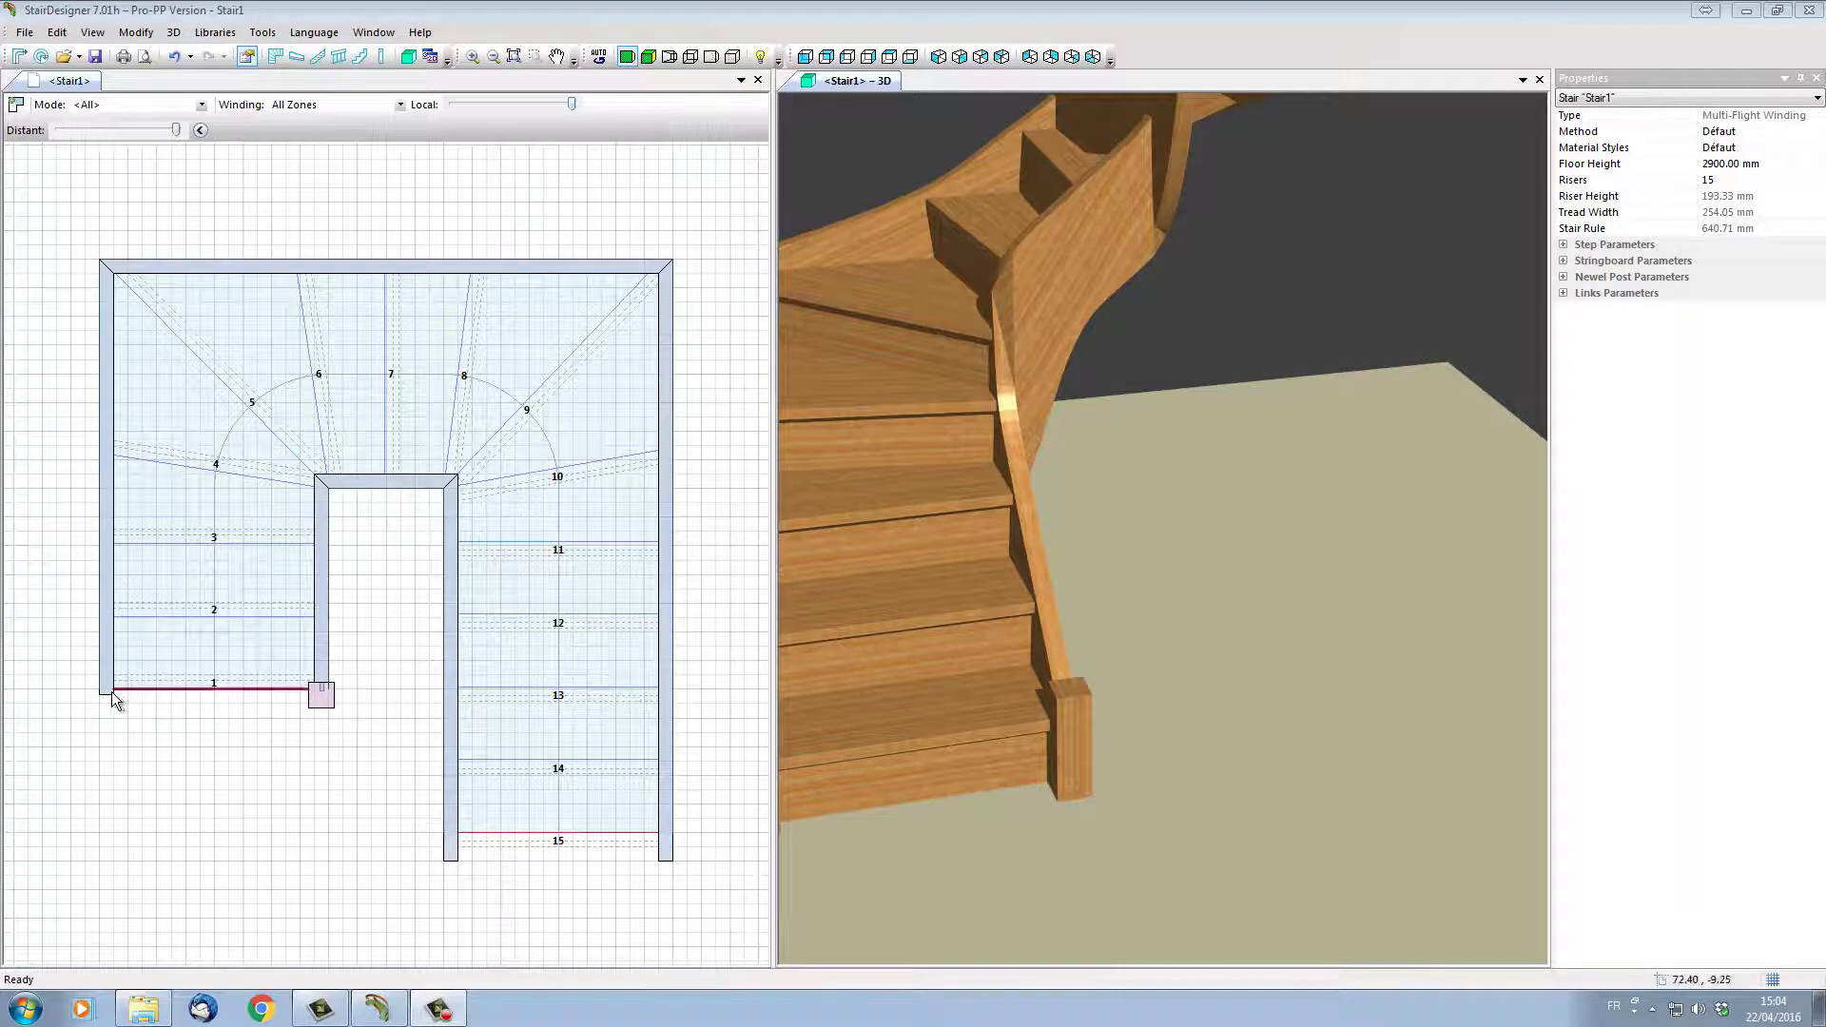
# Add newel posts at the two inner corners between the flights
pyautogui.click(342, 204)
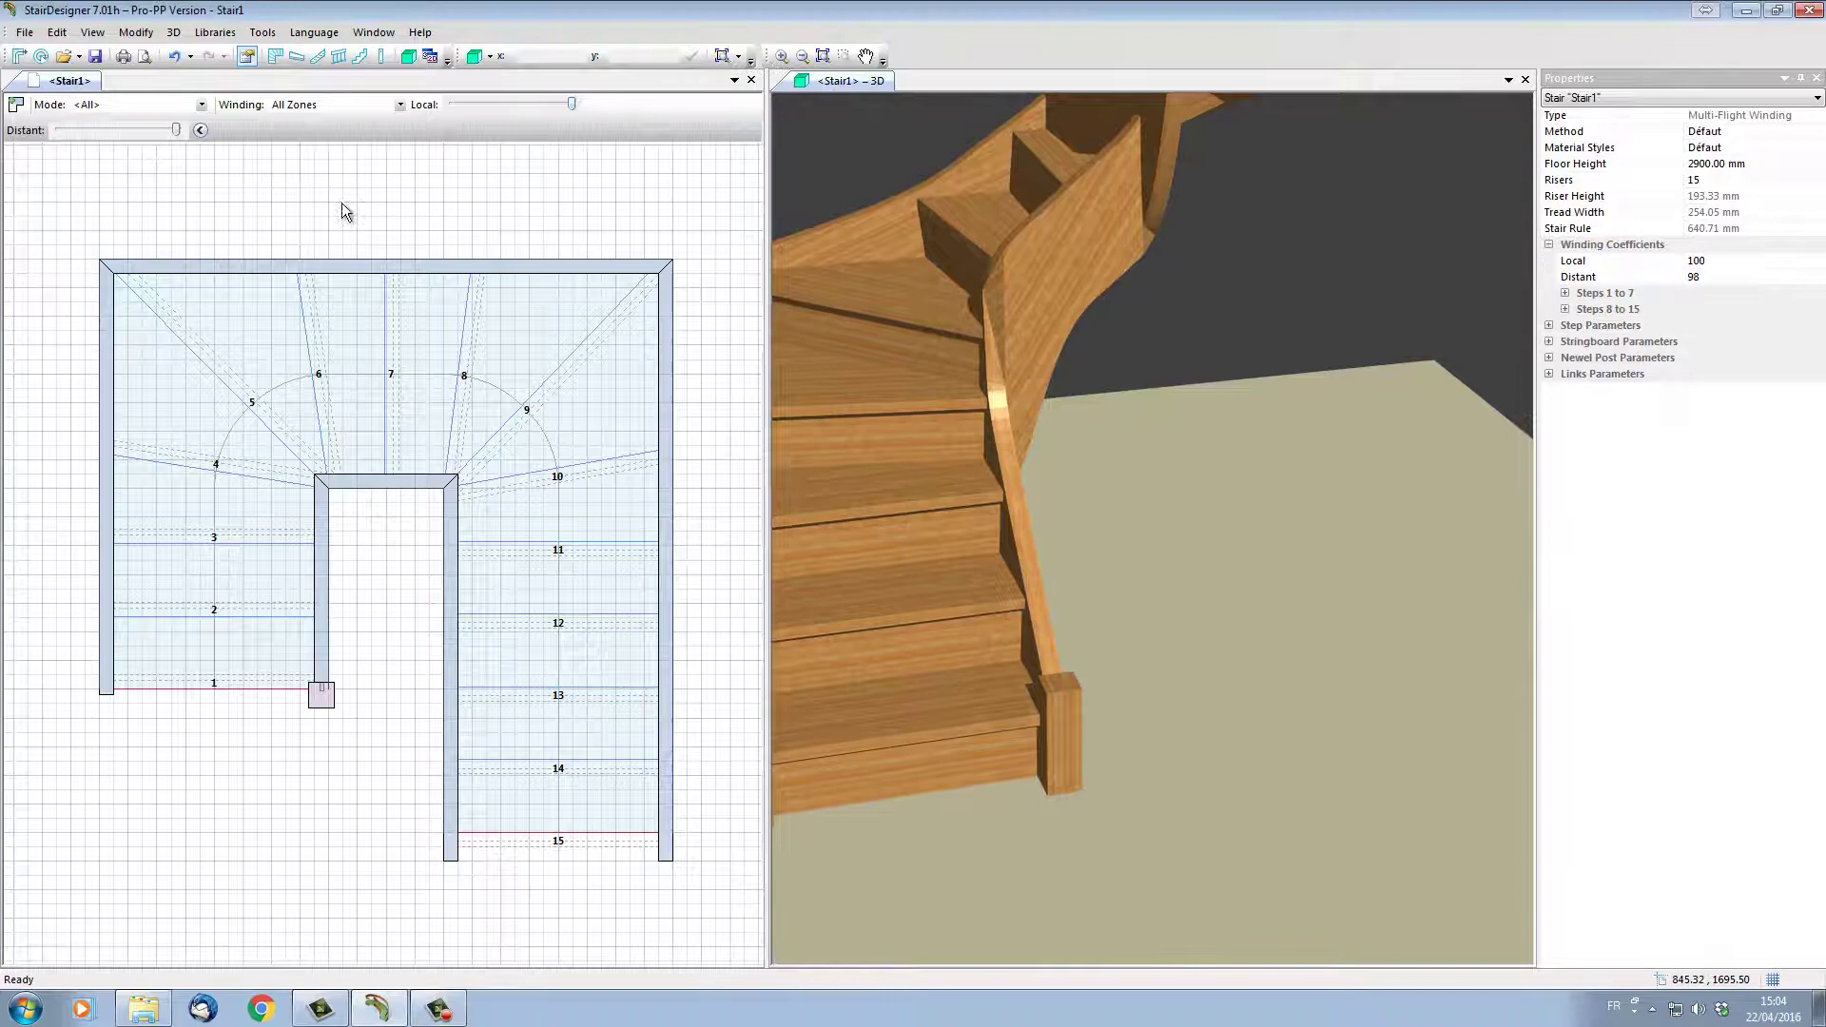
pyautogui.rightClick(341, 204)
pyautogui.click(391, 330)
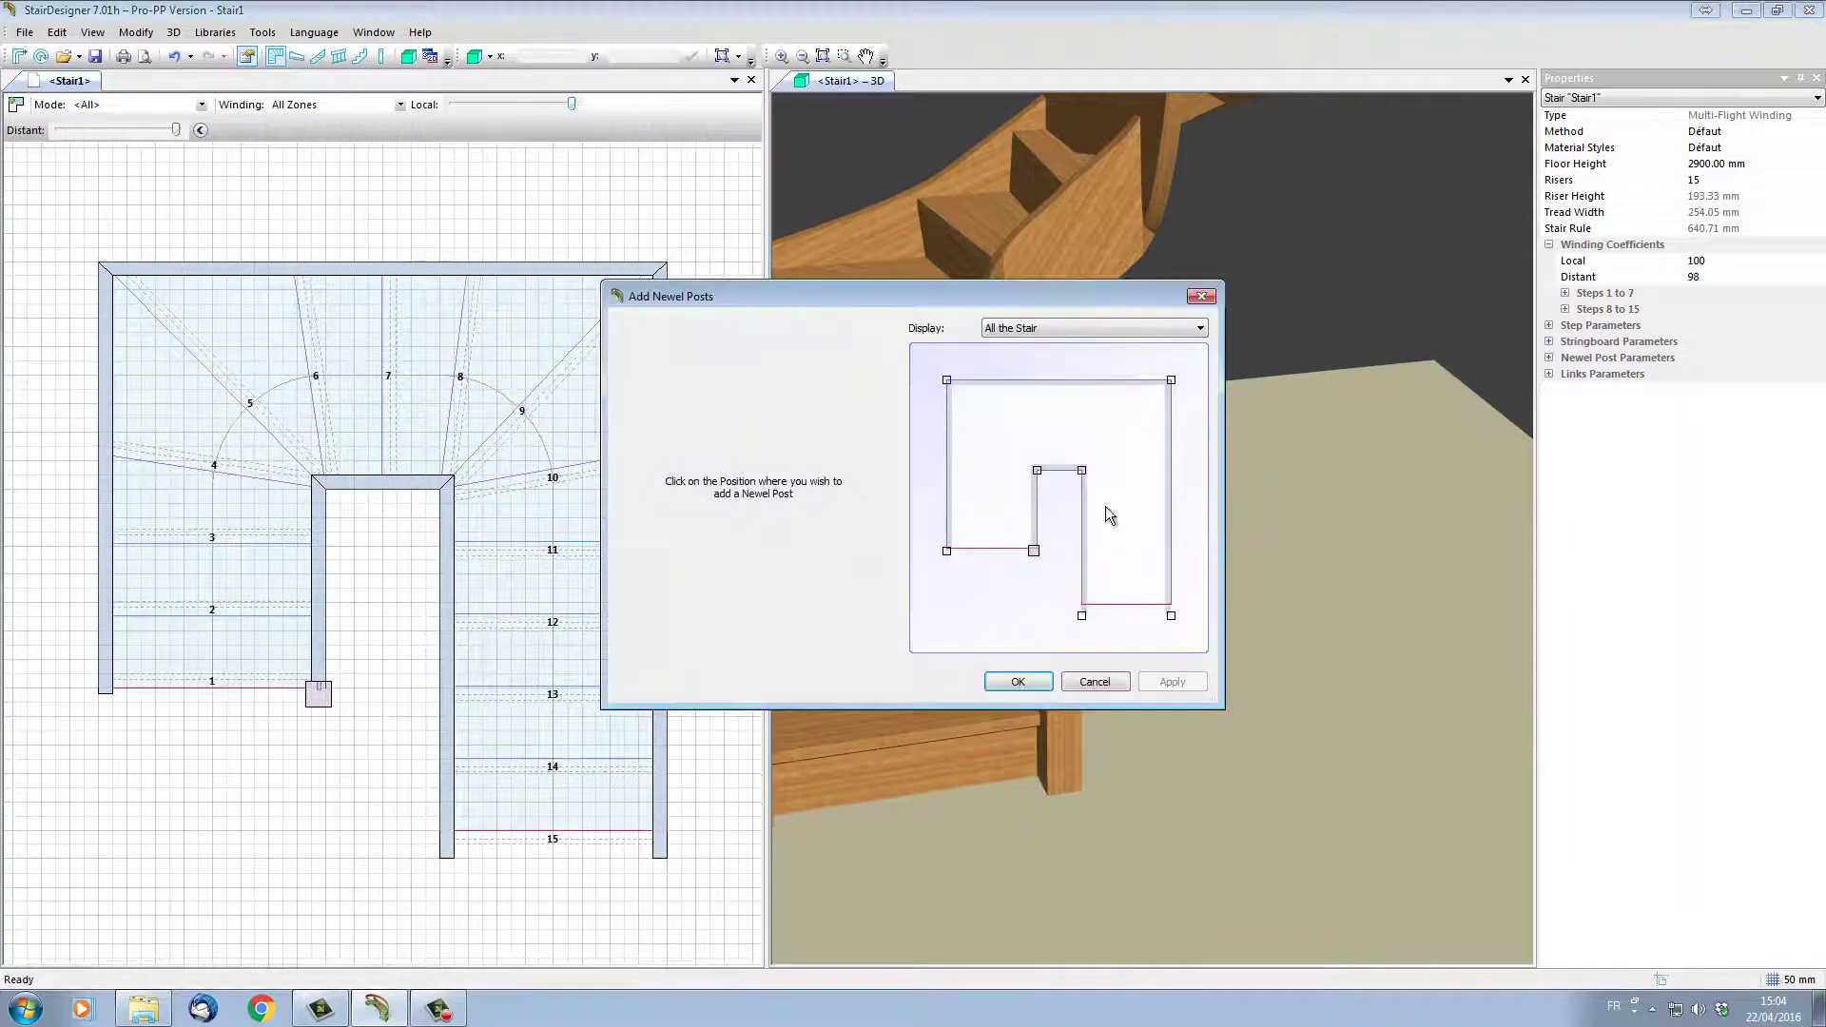
pyautogui.click(1018, 682)
pyautogui.rightClick(420, 215)
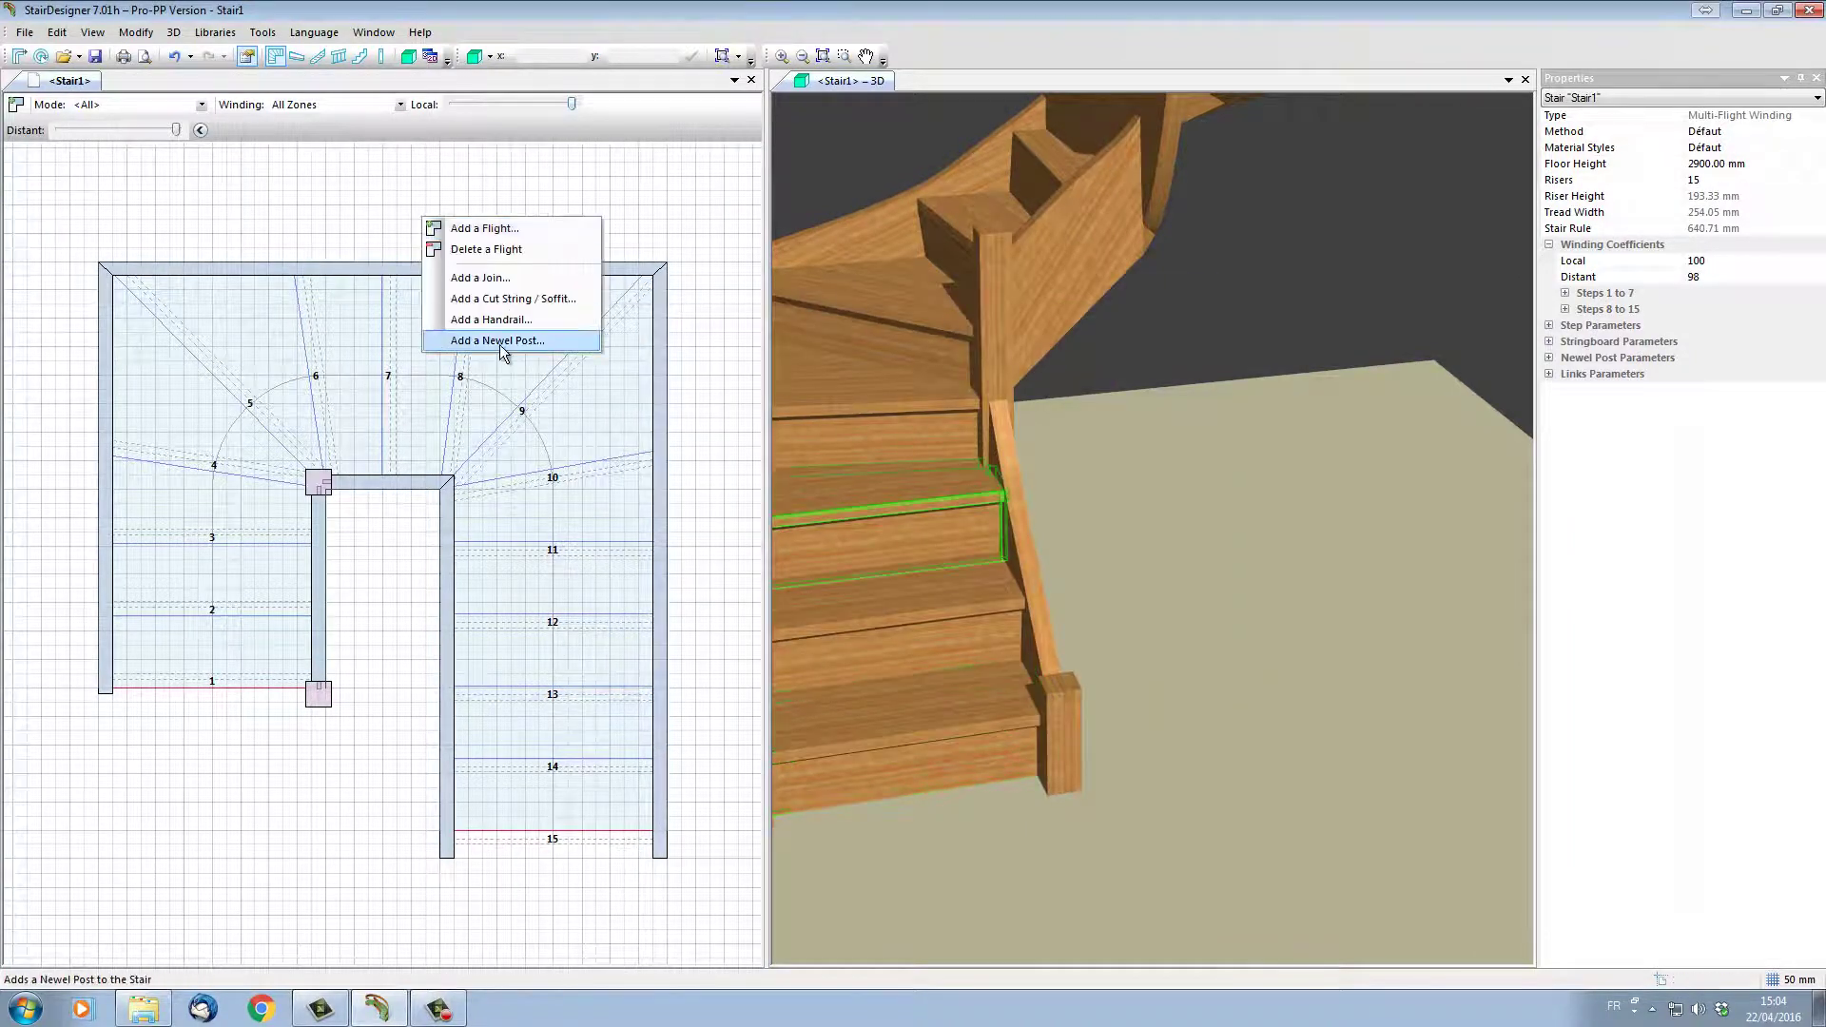
pyautogui.click(499, 341)
pyautogui.click(1084, 467)
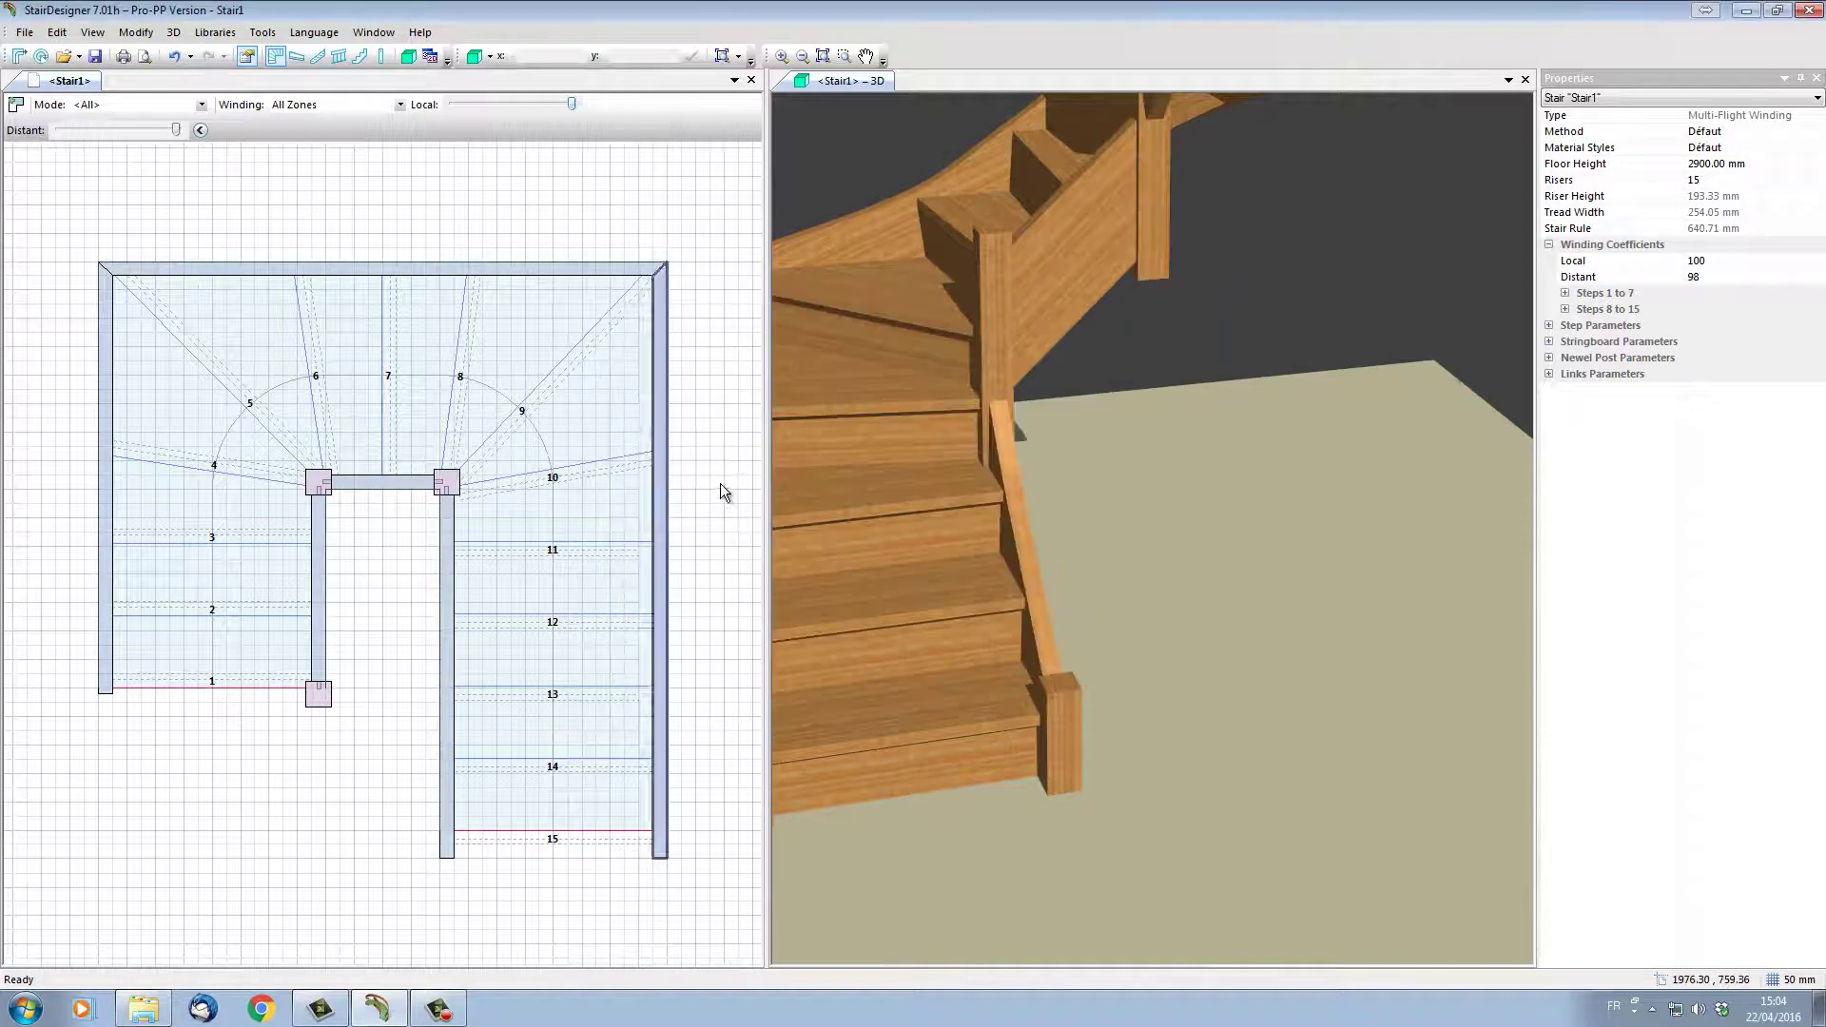
# Add newel posts below step 15 and at the top-left outer corner
pyautogui.rightClick(427, 179)
pyautogui.click(504, 302)
pyautogui.click(1082, 616)
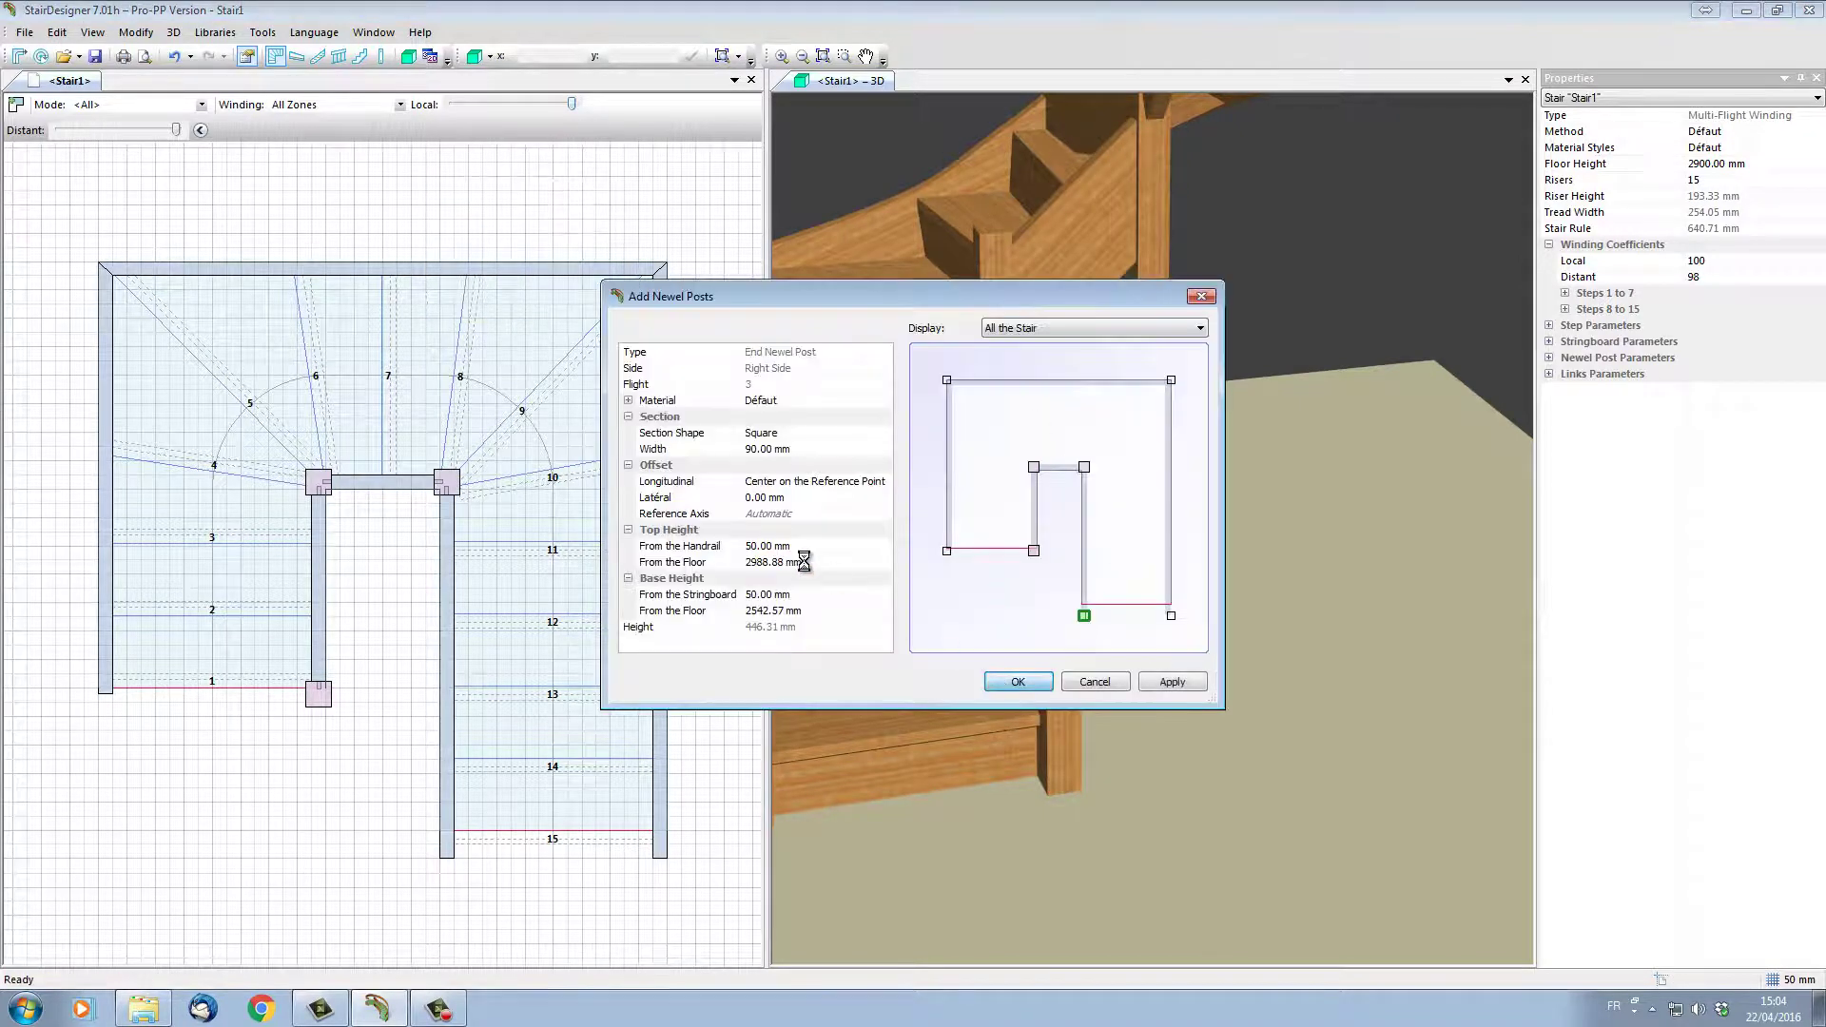
pyautogui.click(1018, 682)
pyautogui.rightClick(329, 204)
pyautogui.click(405, 329)
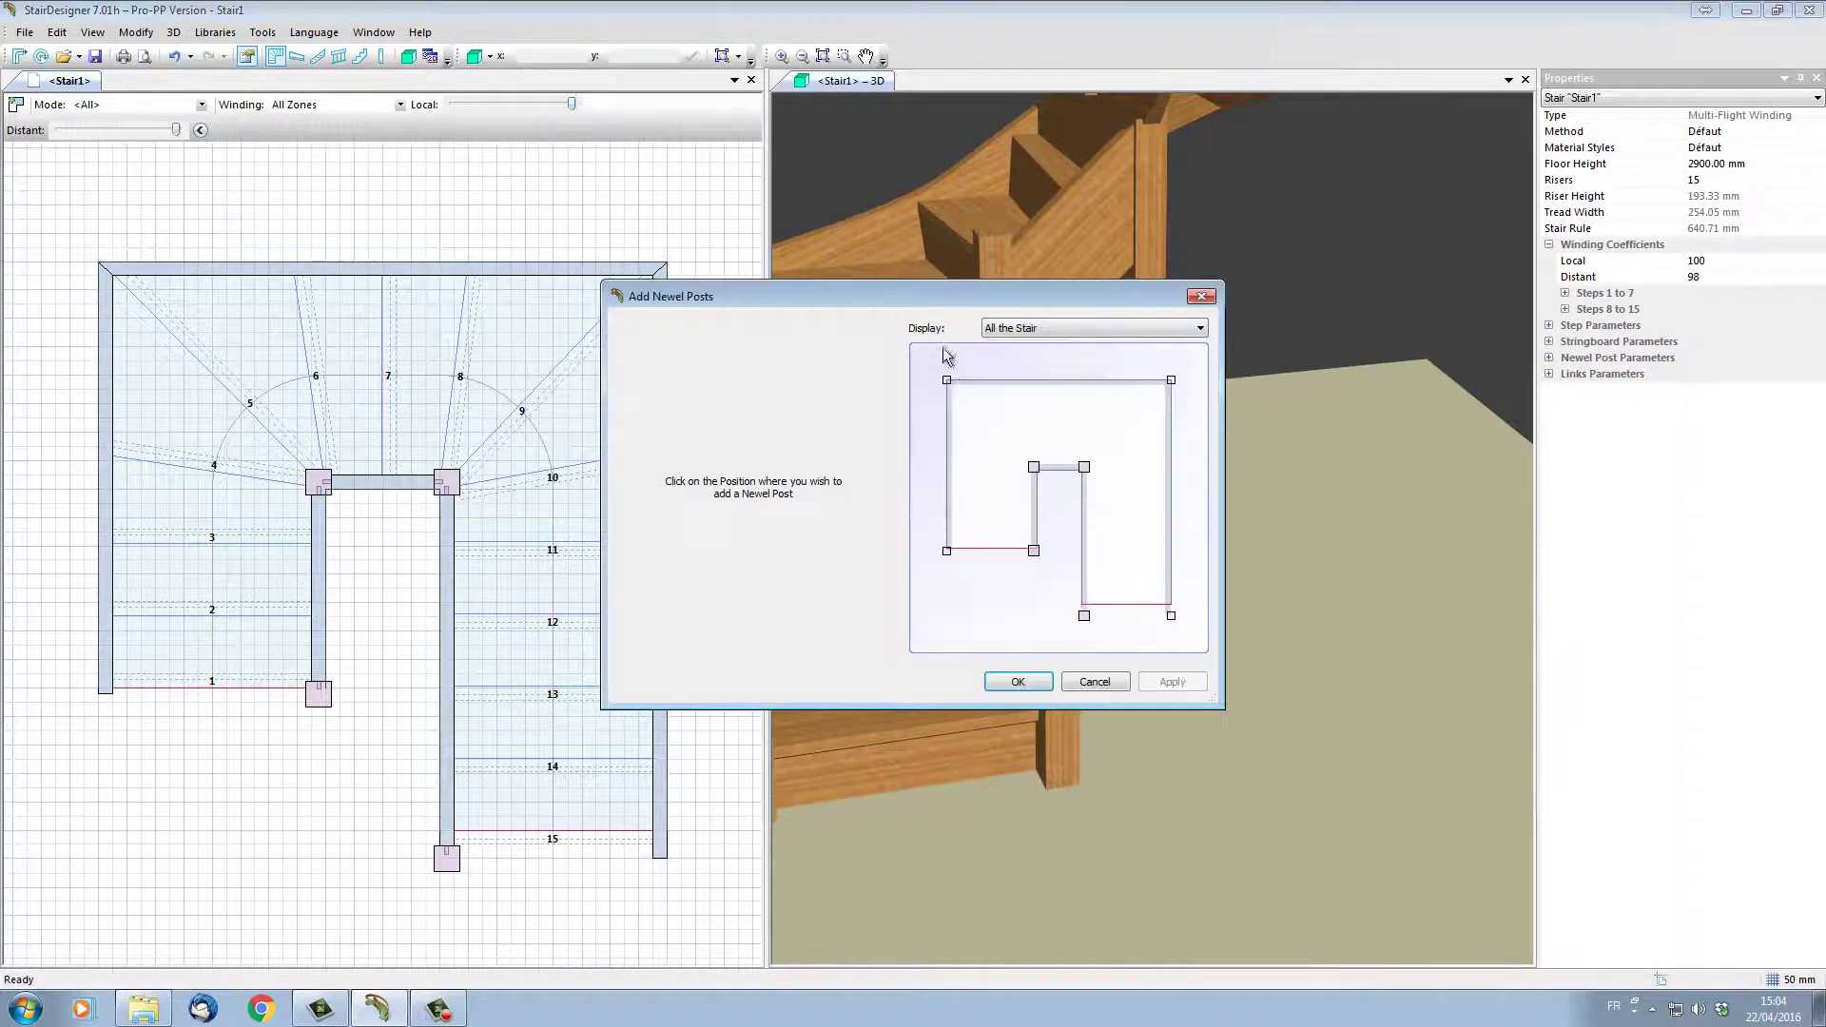
pyautogui.click(949, 379)
pyautogui.press('Return')
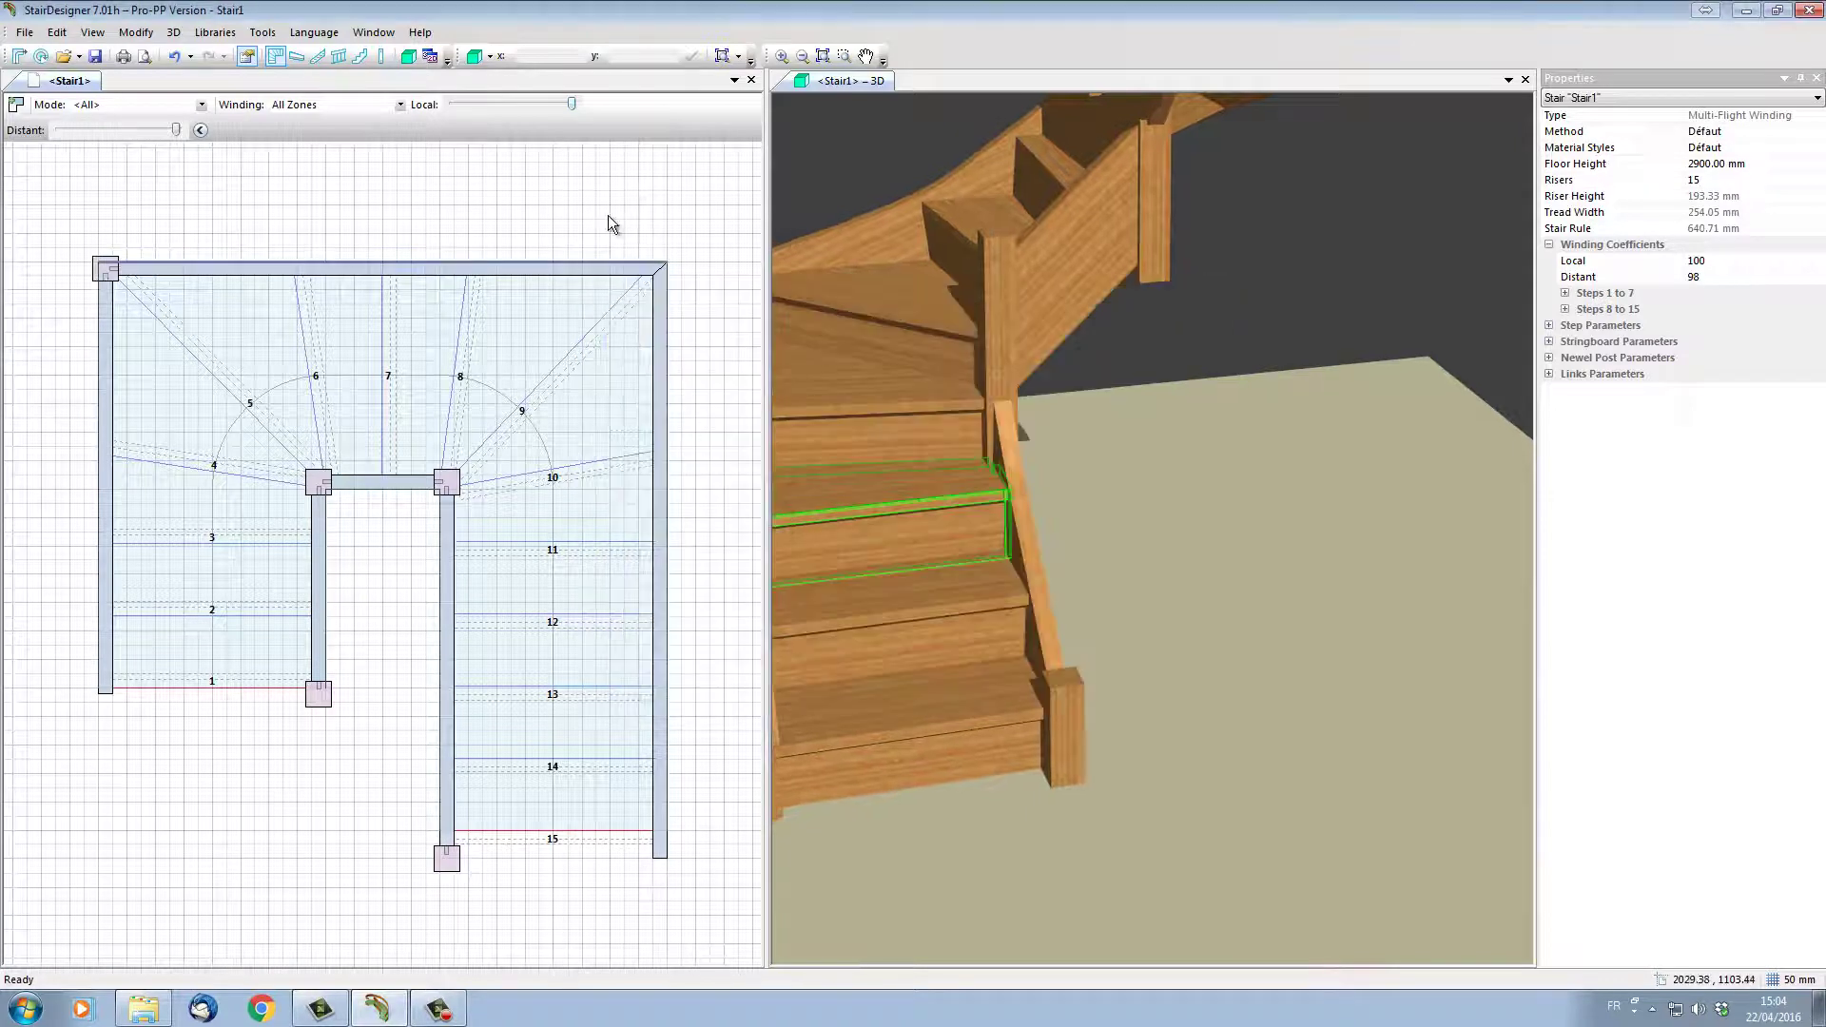
# Add a newel post at the left end of step 1
pyautogui.rightClick(609, 215)
pyautogui.click(671, 345)
pyautogui.click(950, 551)
pyautogui.click(1032, 686)
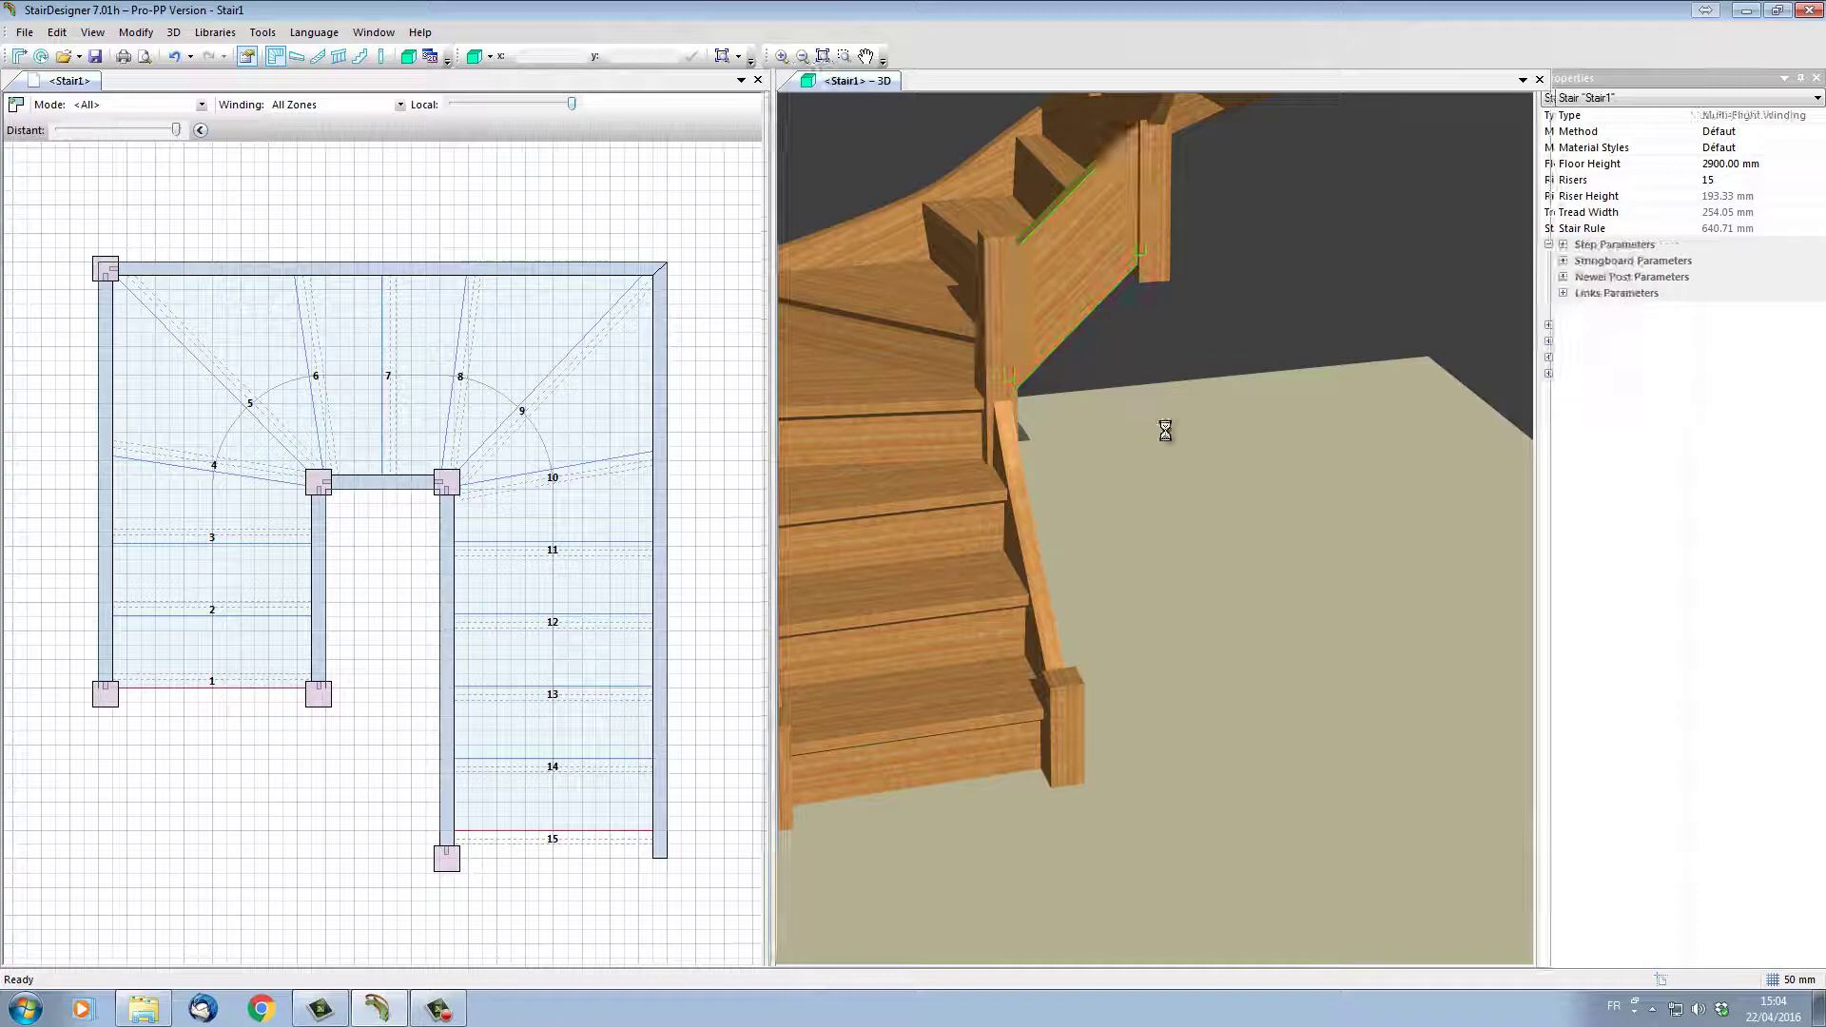
# Set the base height from the floor to 0 for the posts between flights 1–2 and 2–3
pyautogui.moveTo(1167, 430); pyautogui.dragTo(858, 515)
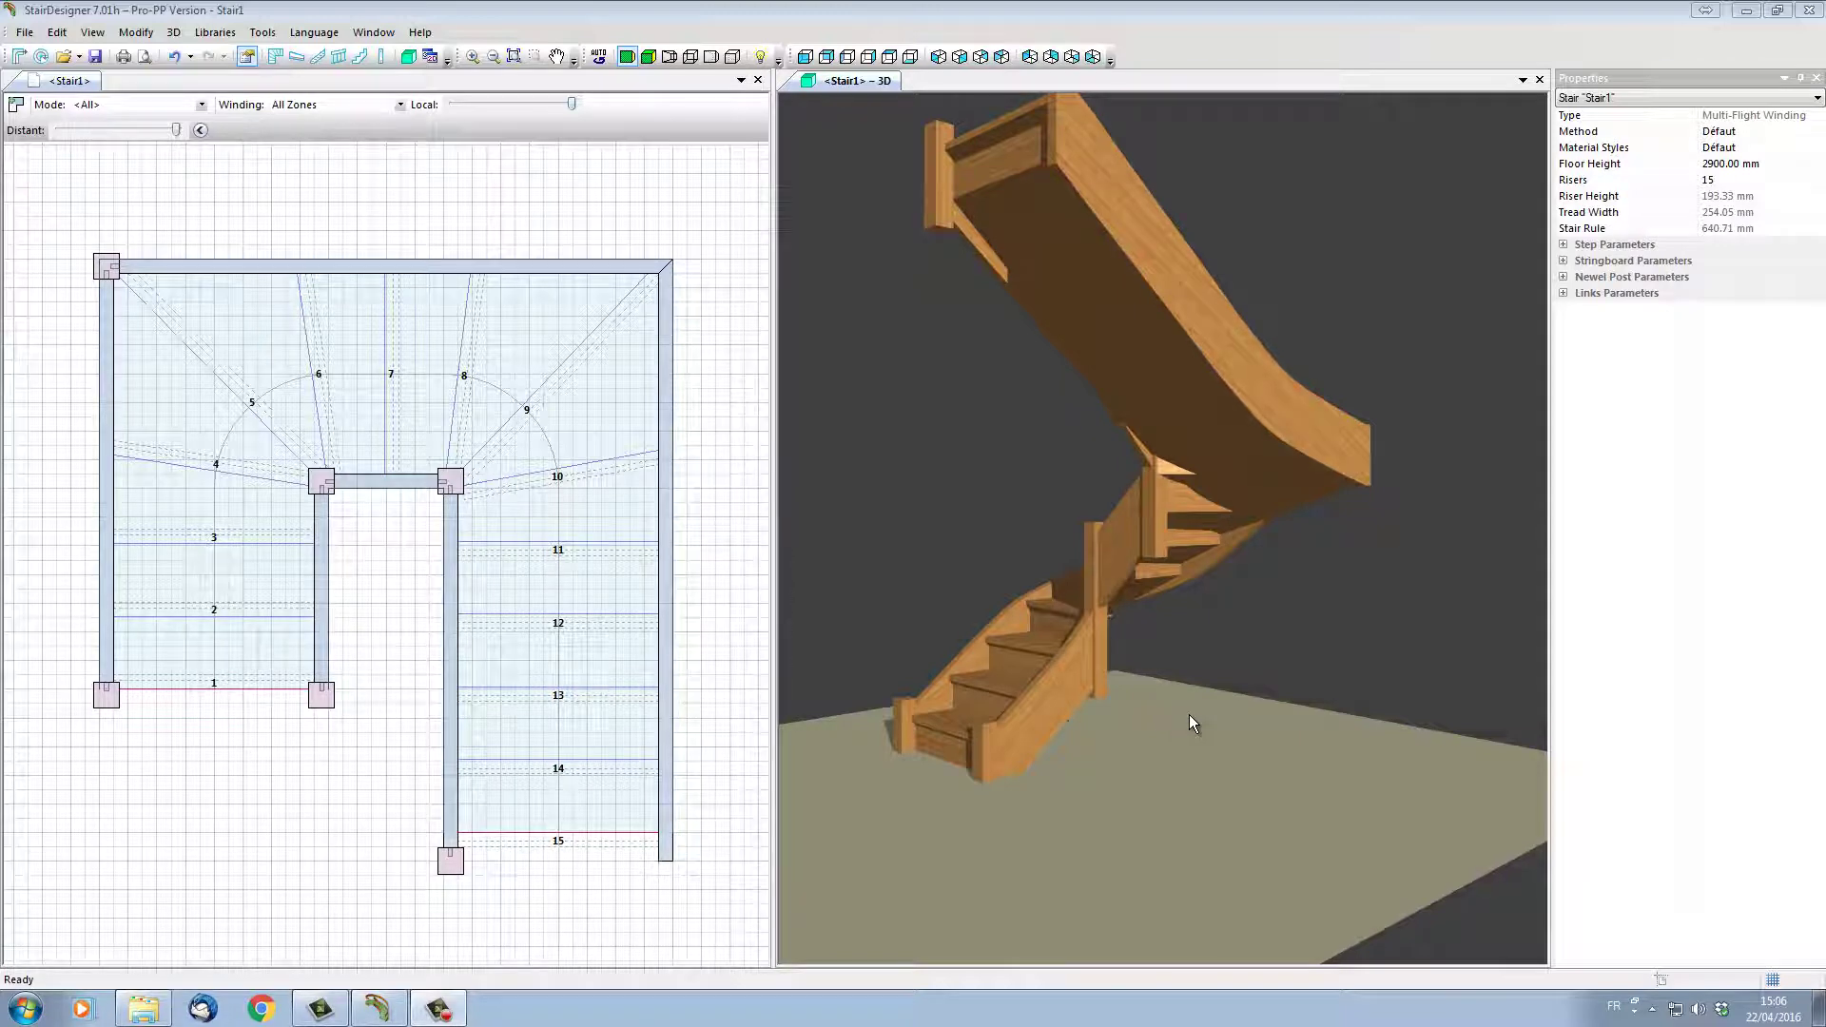
pyautogui.click(1102, 677)
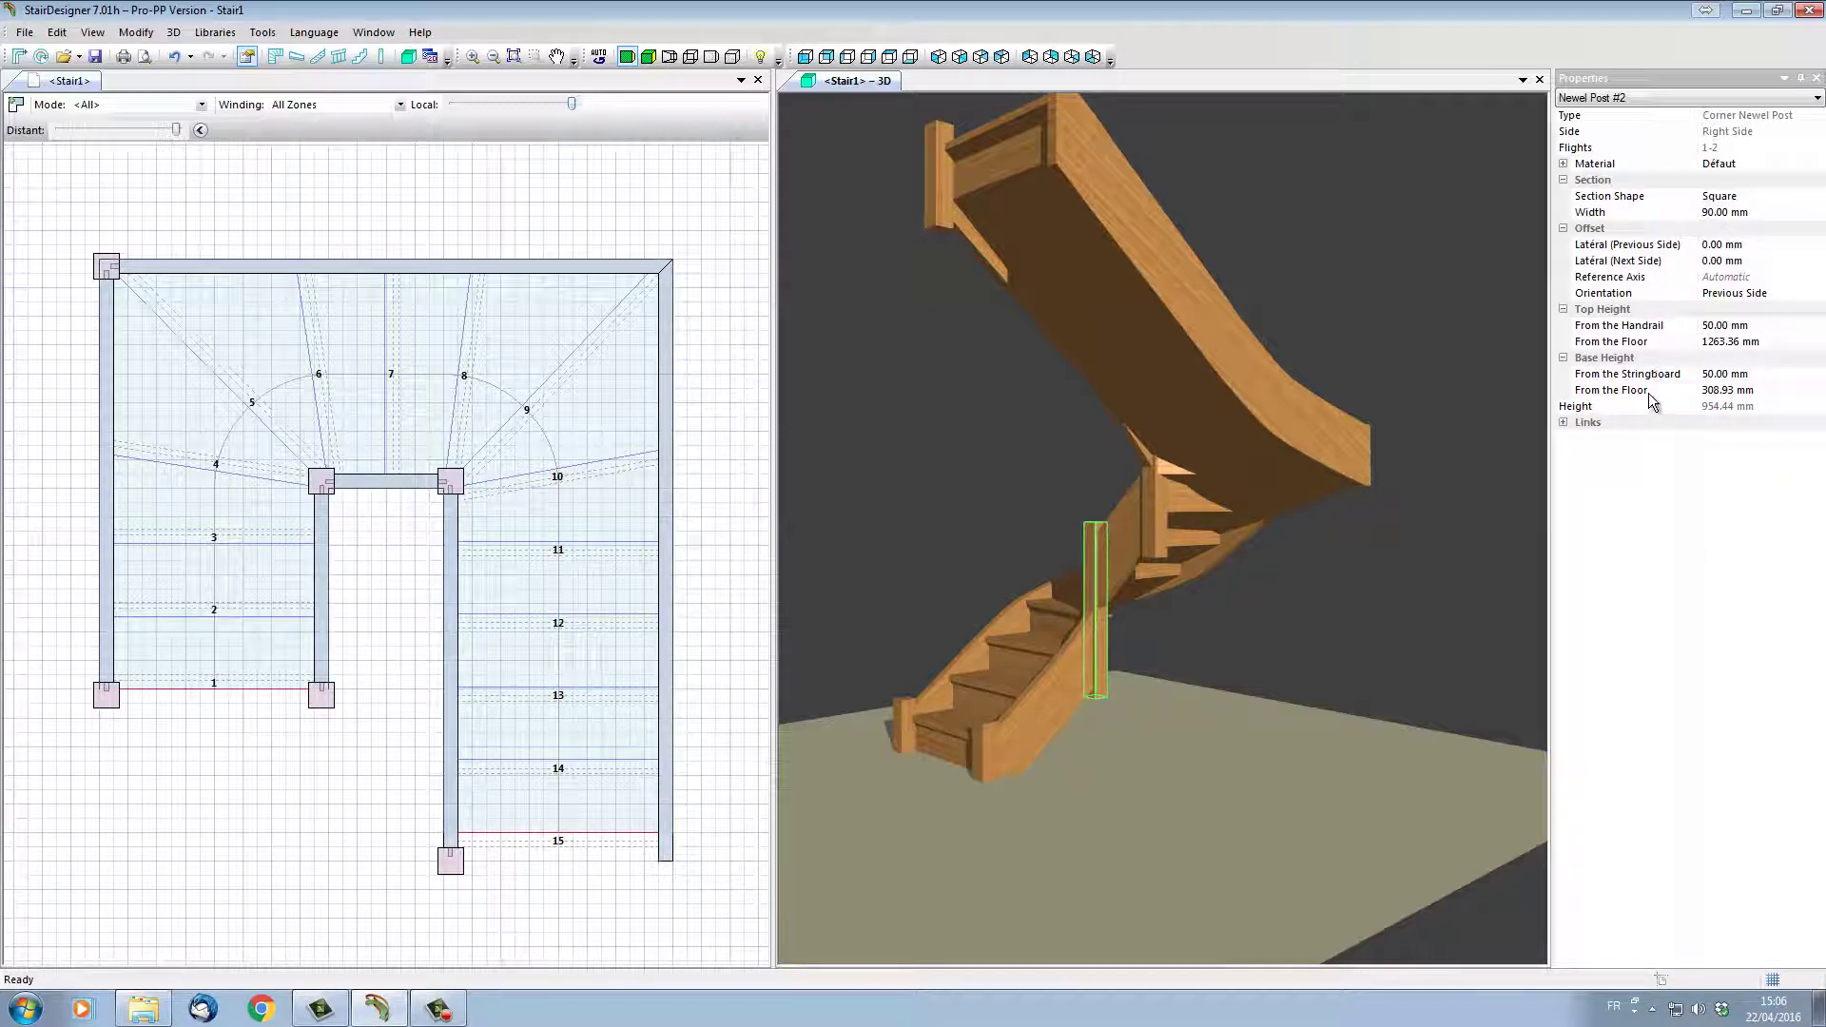
pyautogui.click(1768, 390)
pyautogui.write('0')
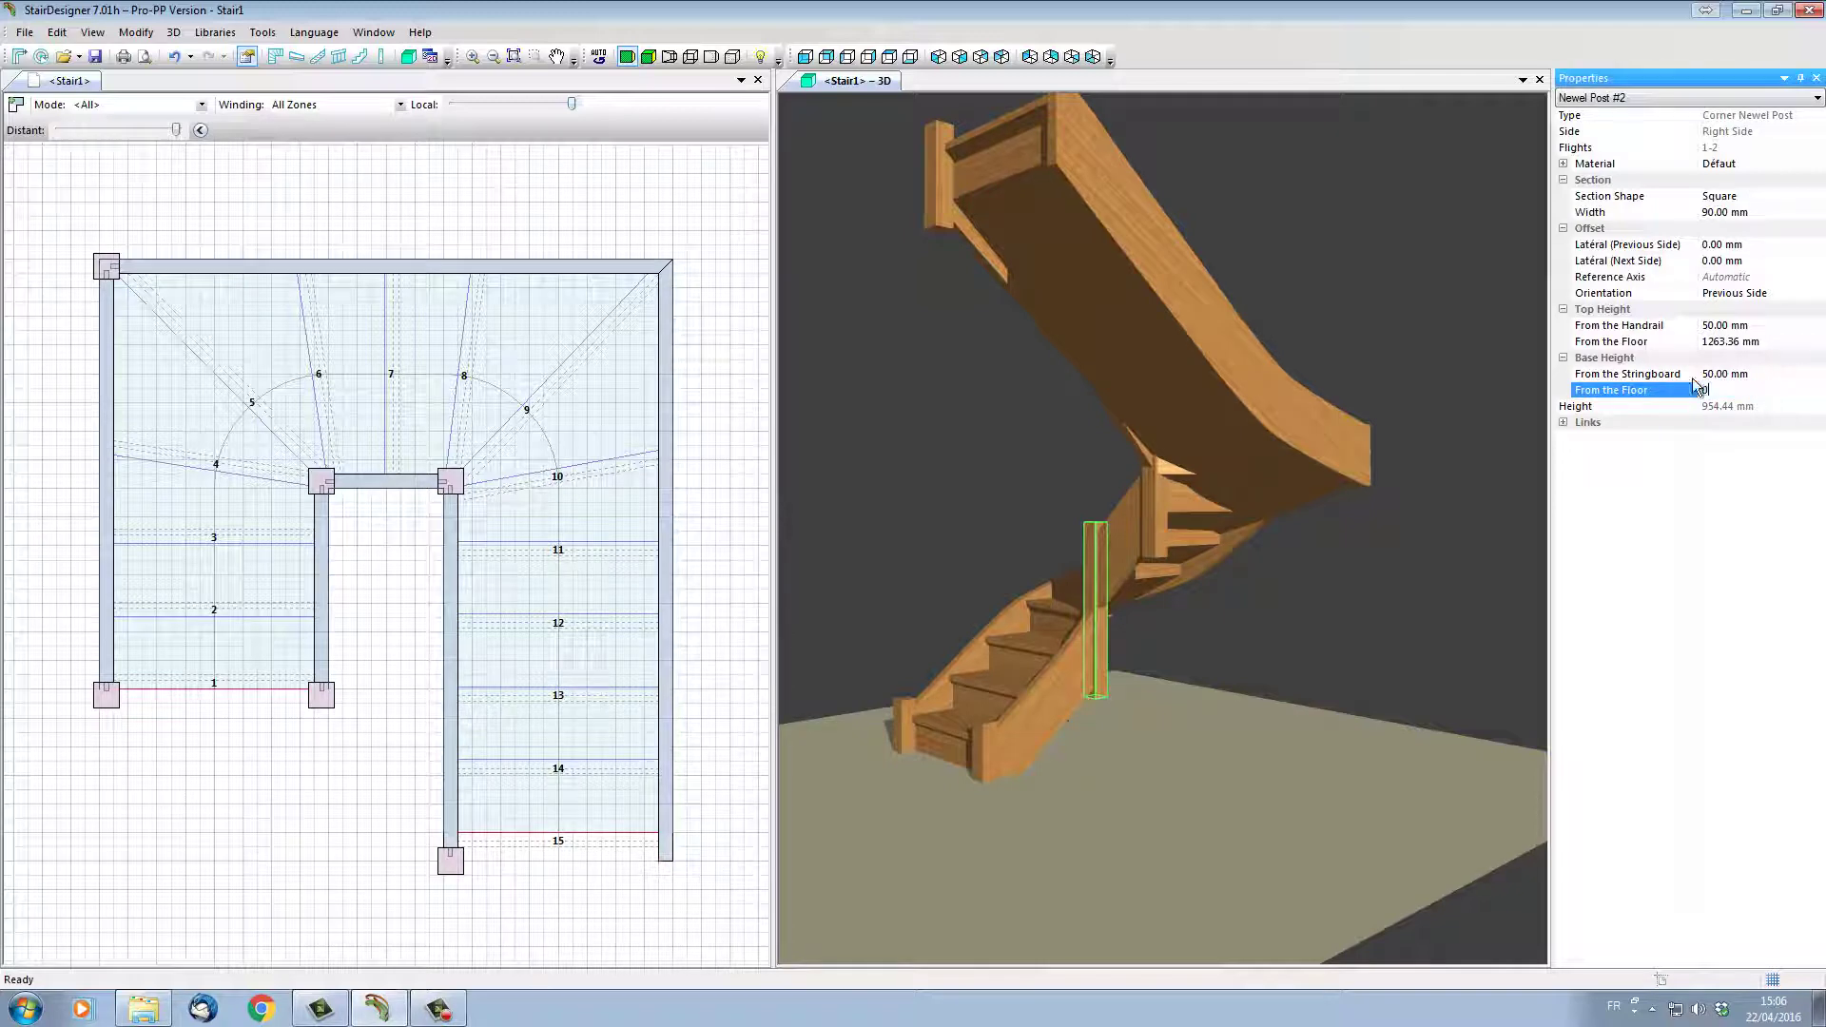
pyautogui.click(1356, 643)
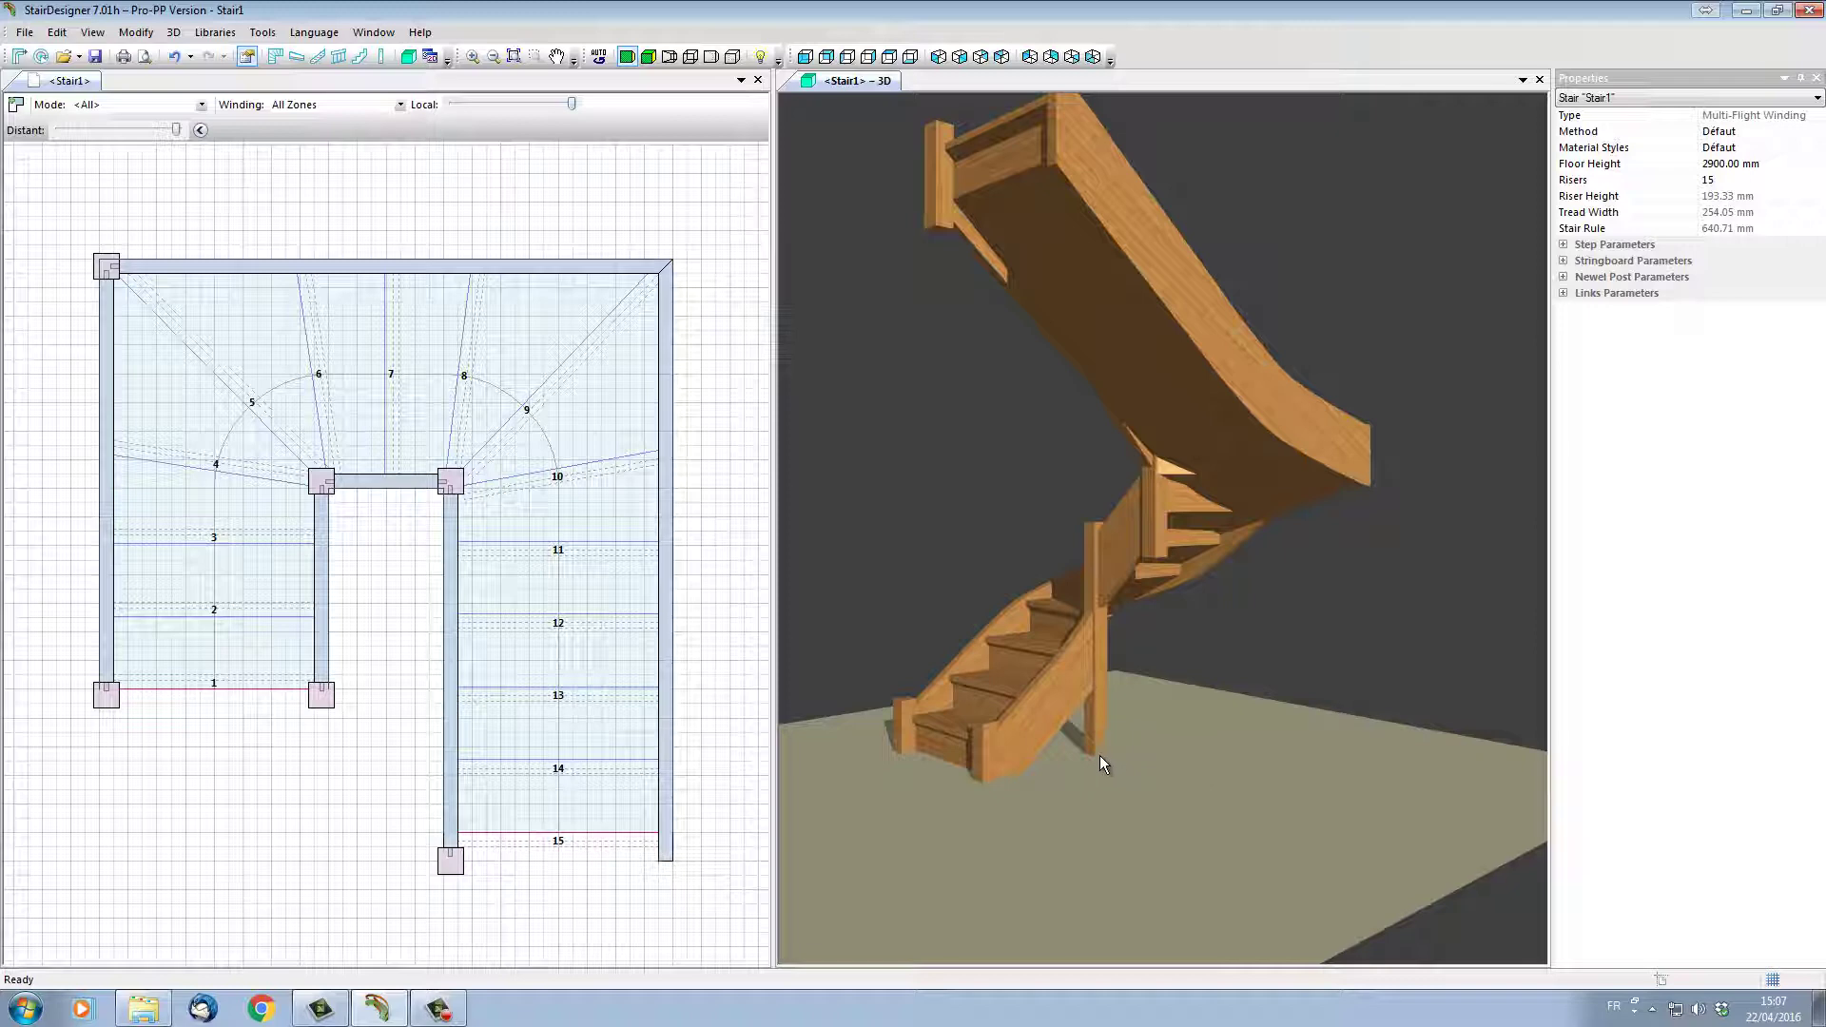
pyautogui.click(1157, 517)
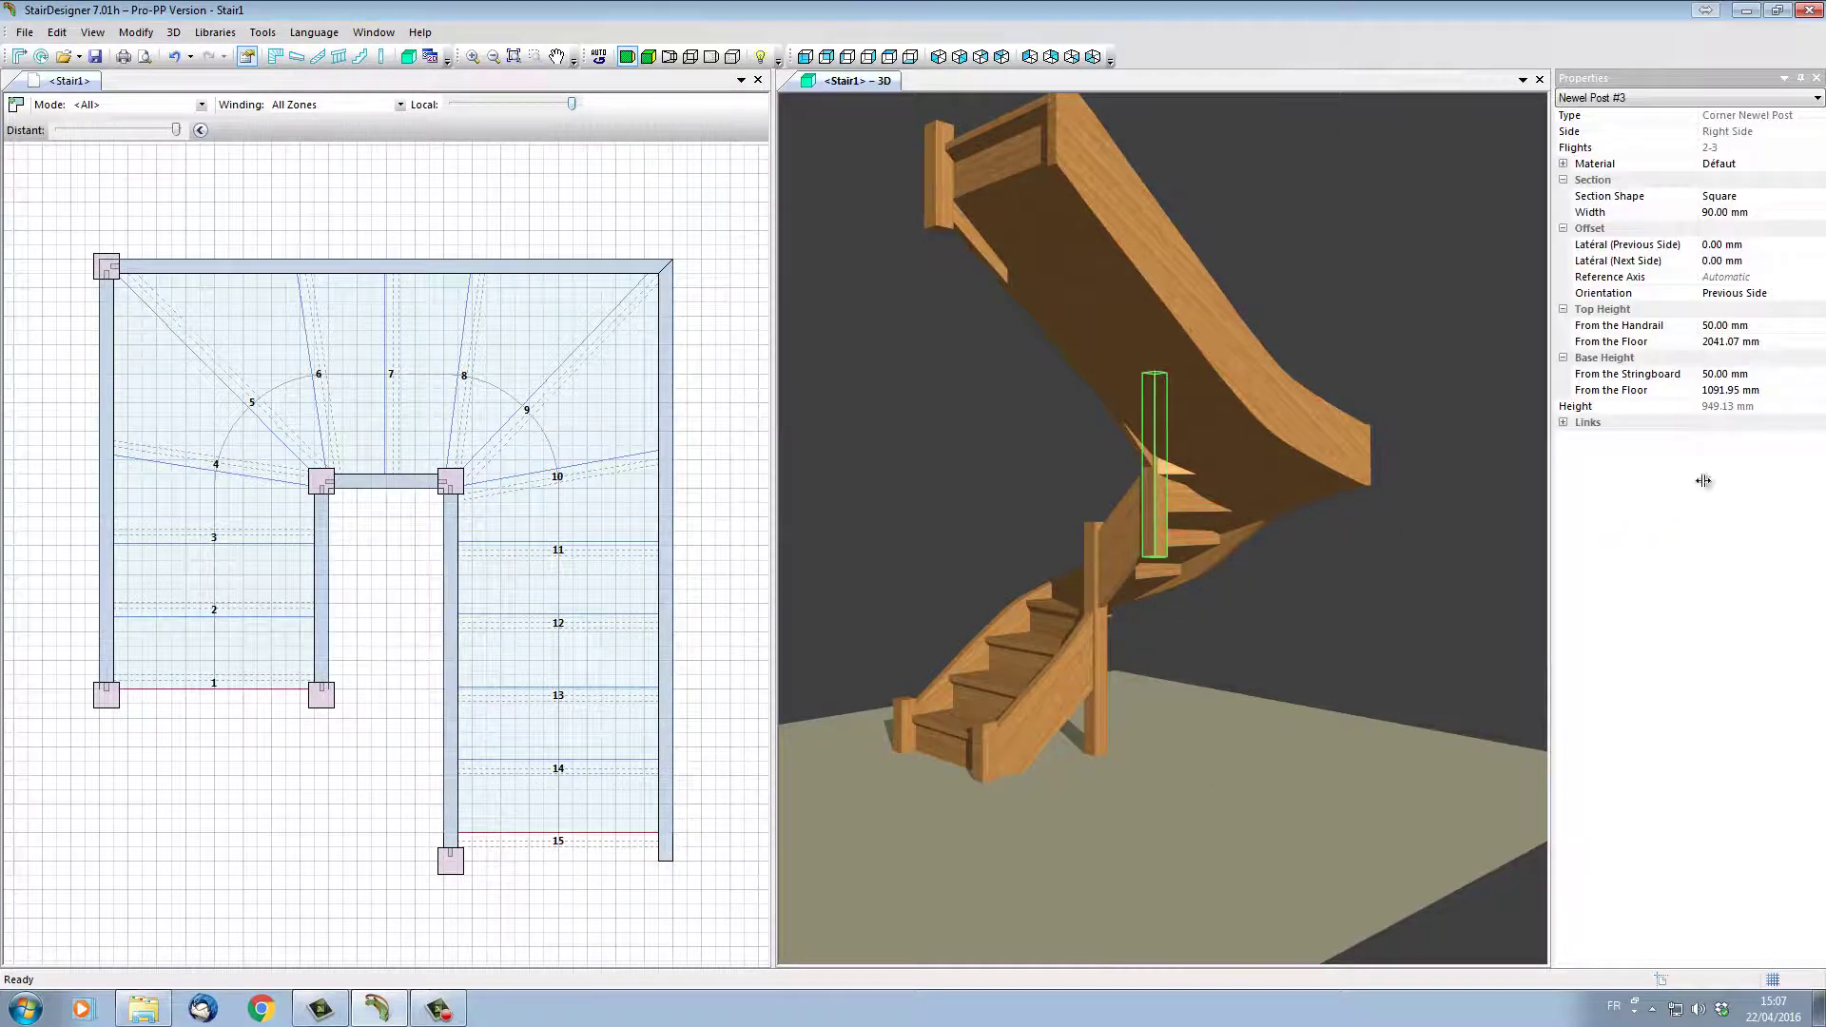
pyautogui.click(1655, 388)
pyautogui.write('0')
pyautogui.press('Return')
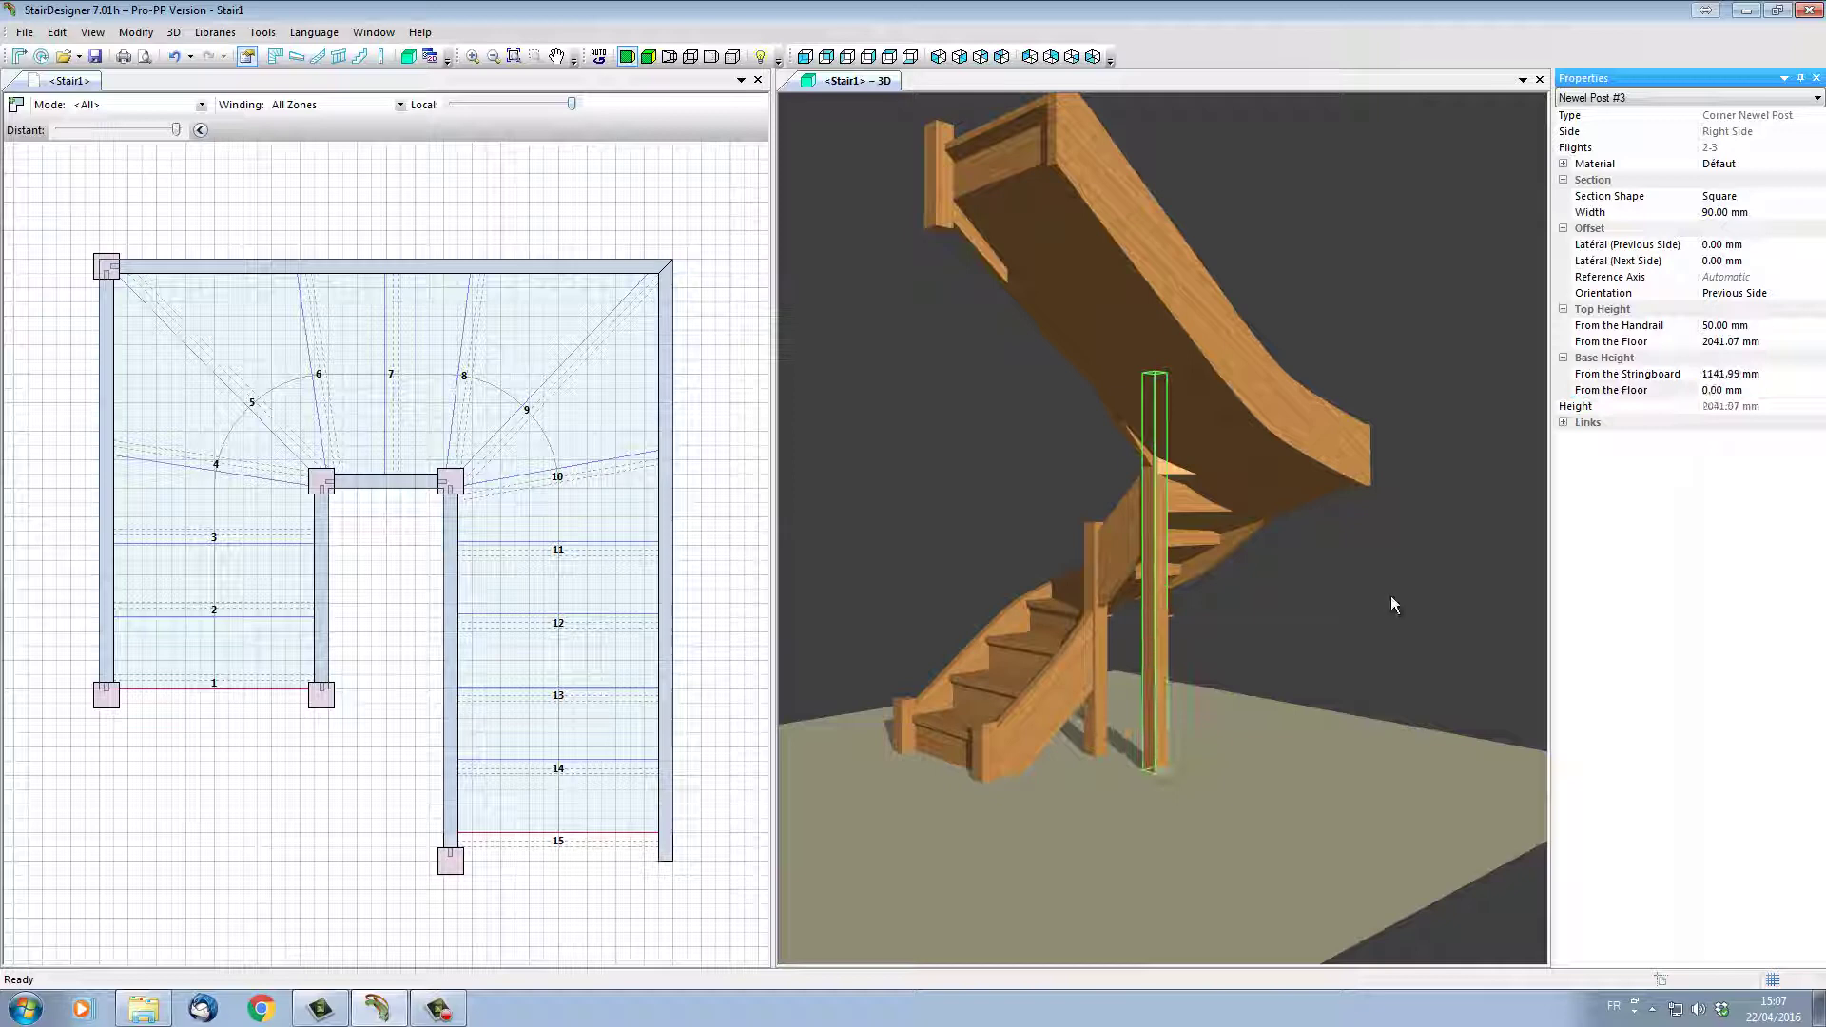
pyautogui.click(1391, 596)
# Set the left-side corner newel post's base height from the floor to 0
pyautogui.moveTo(1282, 607); pyautogui.dragTo(1325, 603)
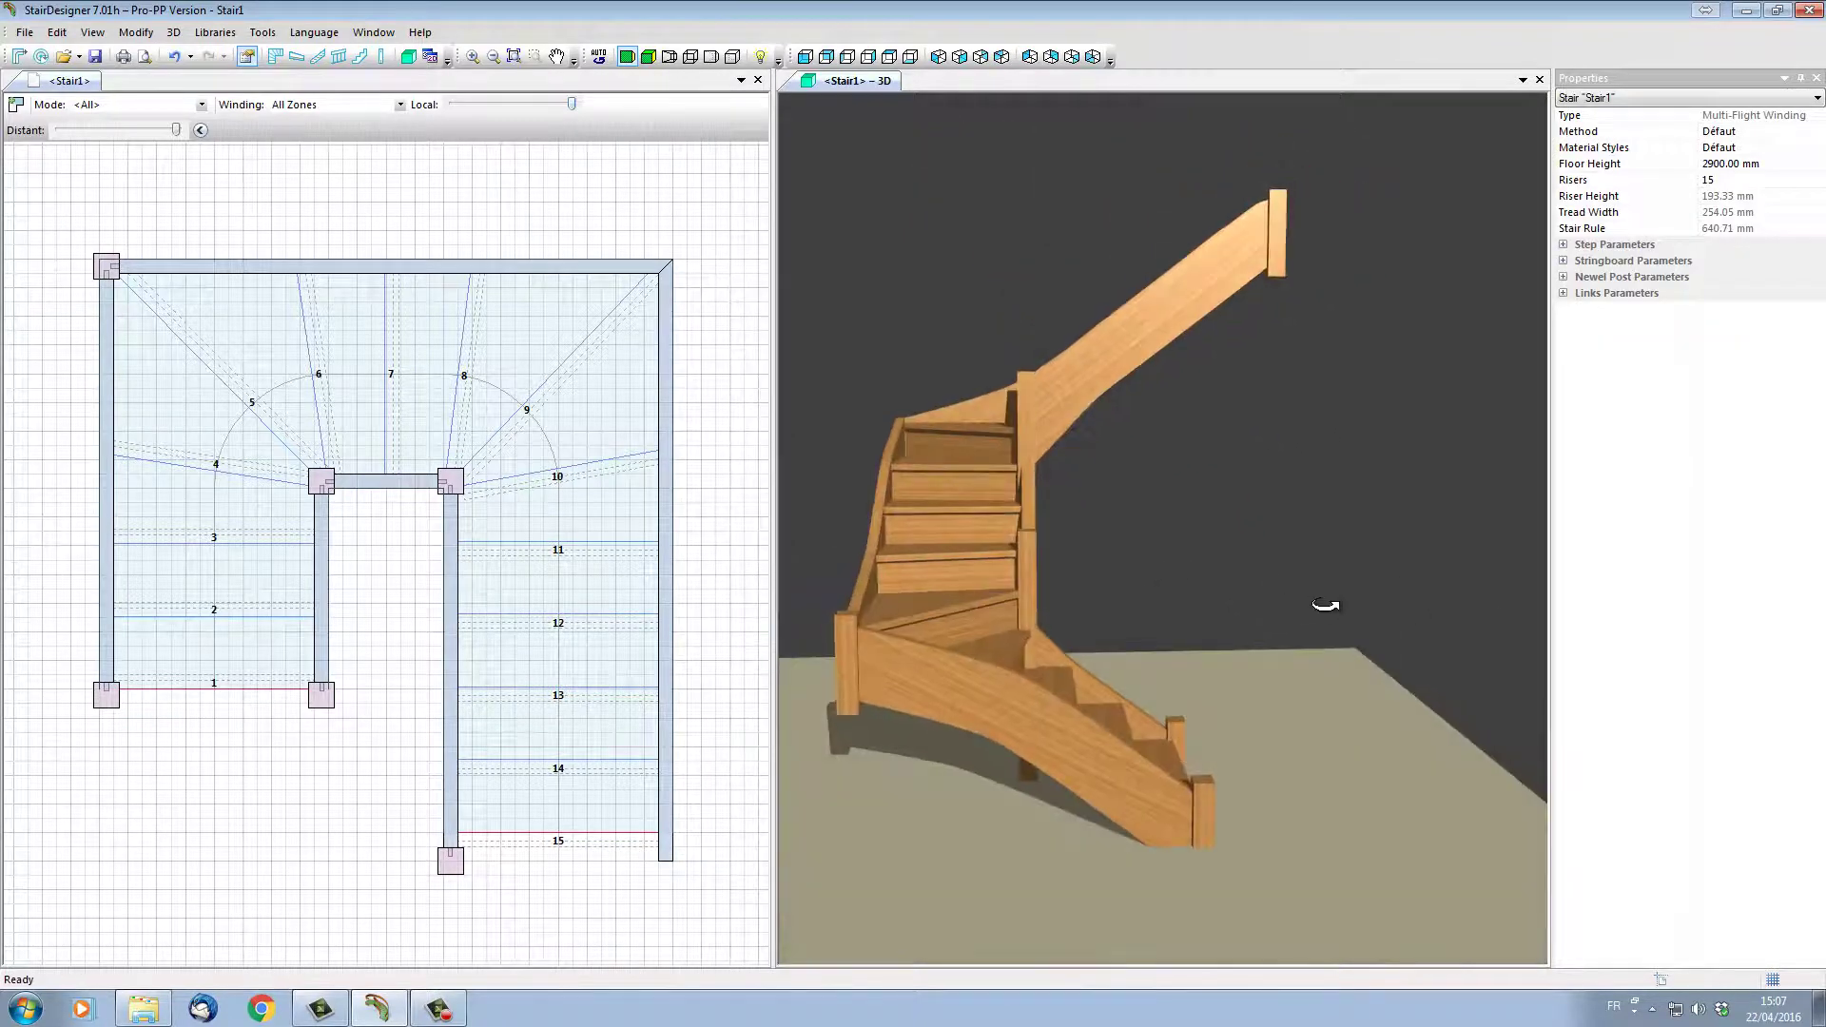
pyautogui.click(839, 675)
pyautogui.click(1681, 391)
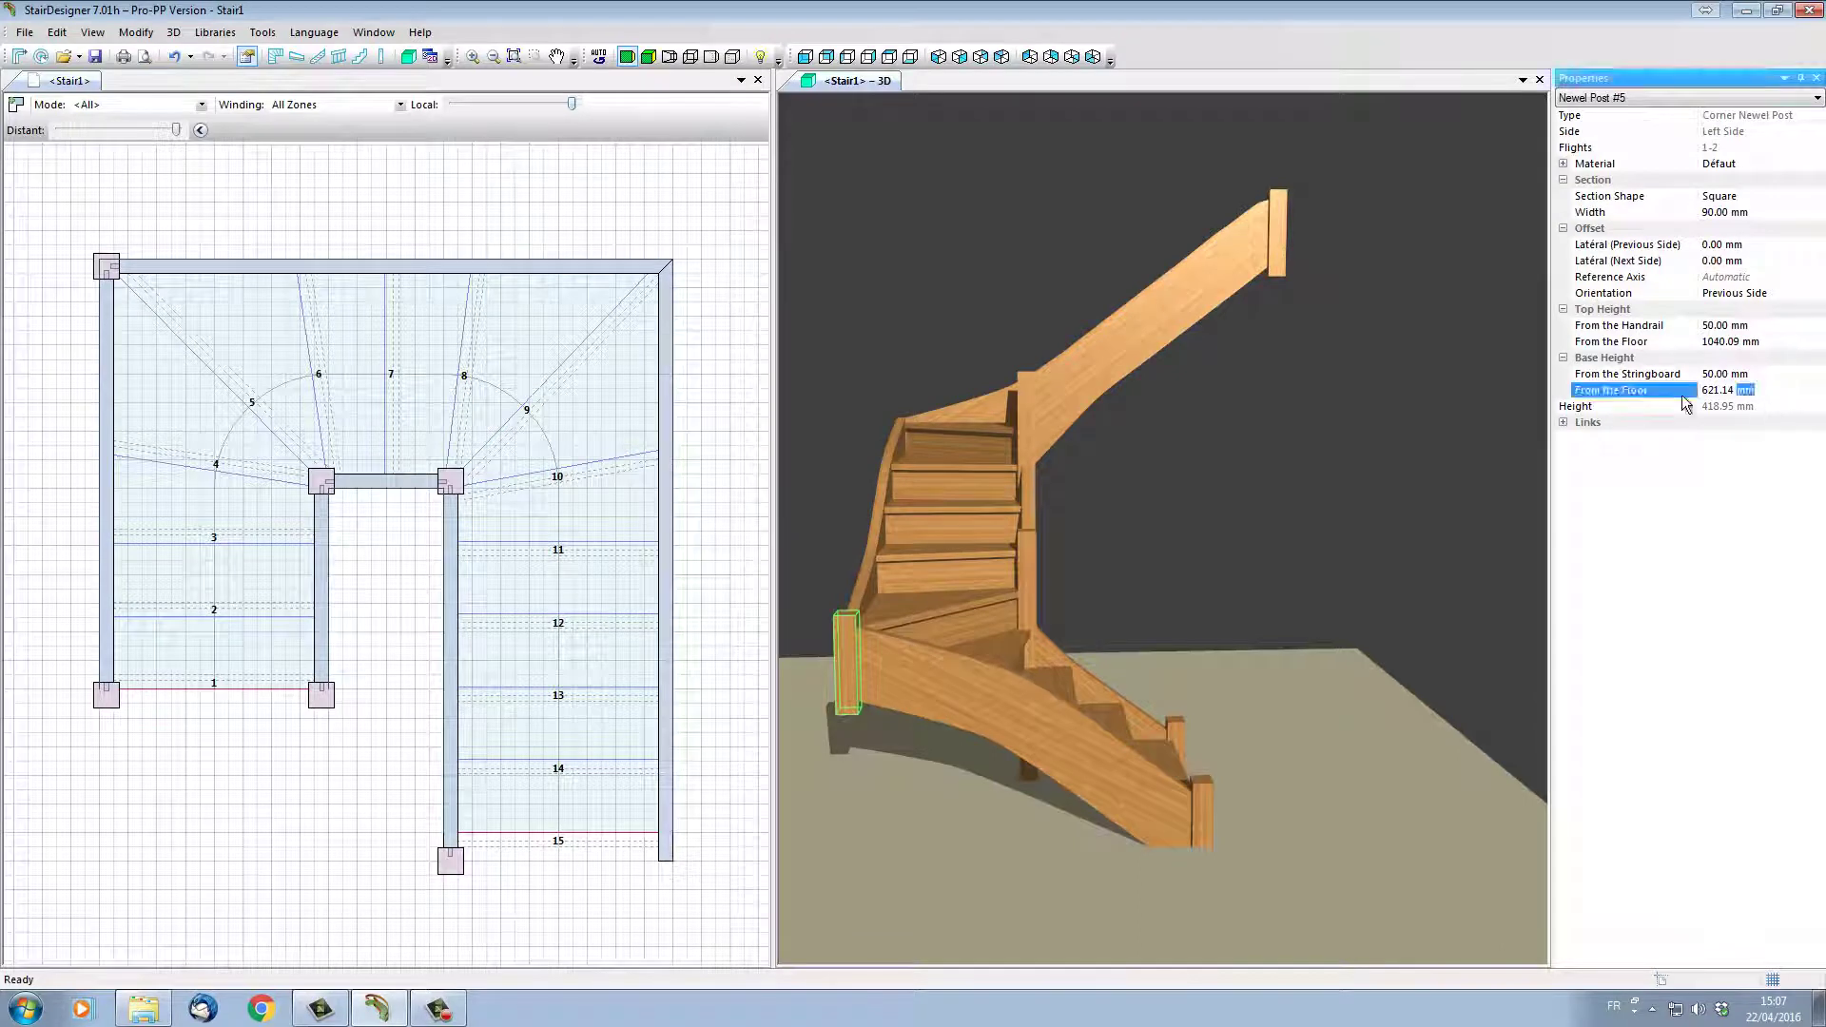
pyautogui.write('0')
pyautogui.press('Return')
pyautogui.moveTo(1397, 492); pyautogui.dragTo(1212, 607)
pyautogui.click(1313, 543)
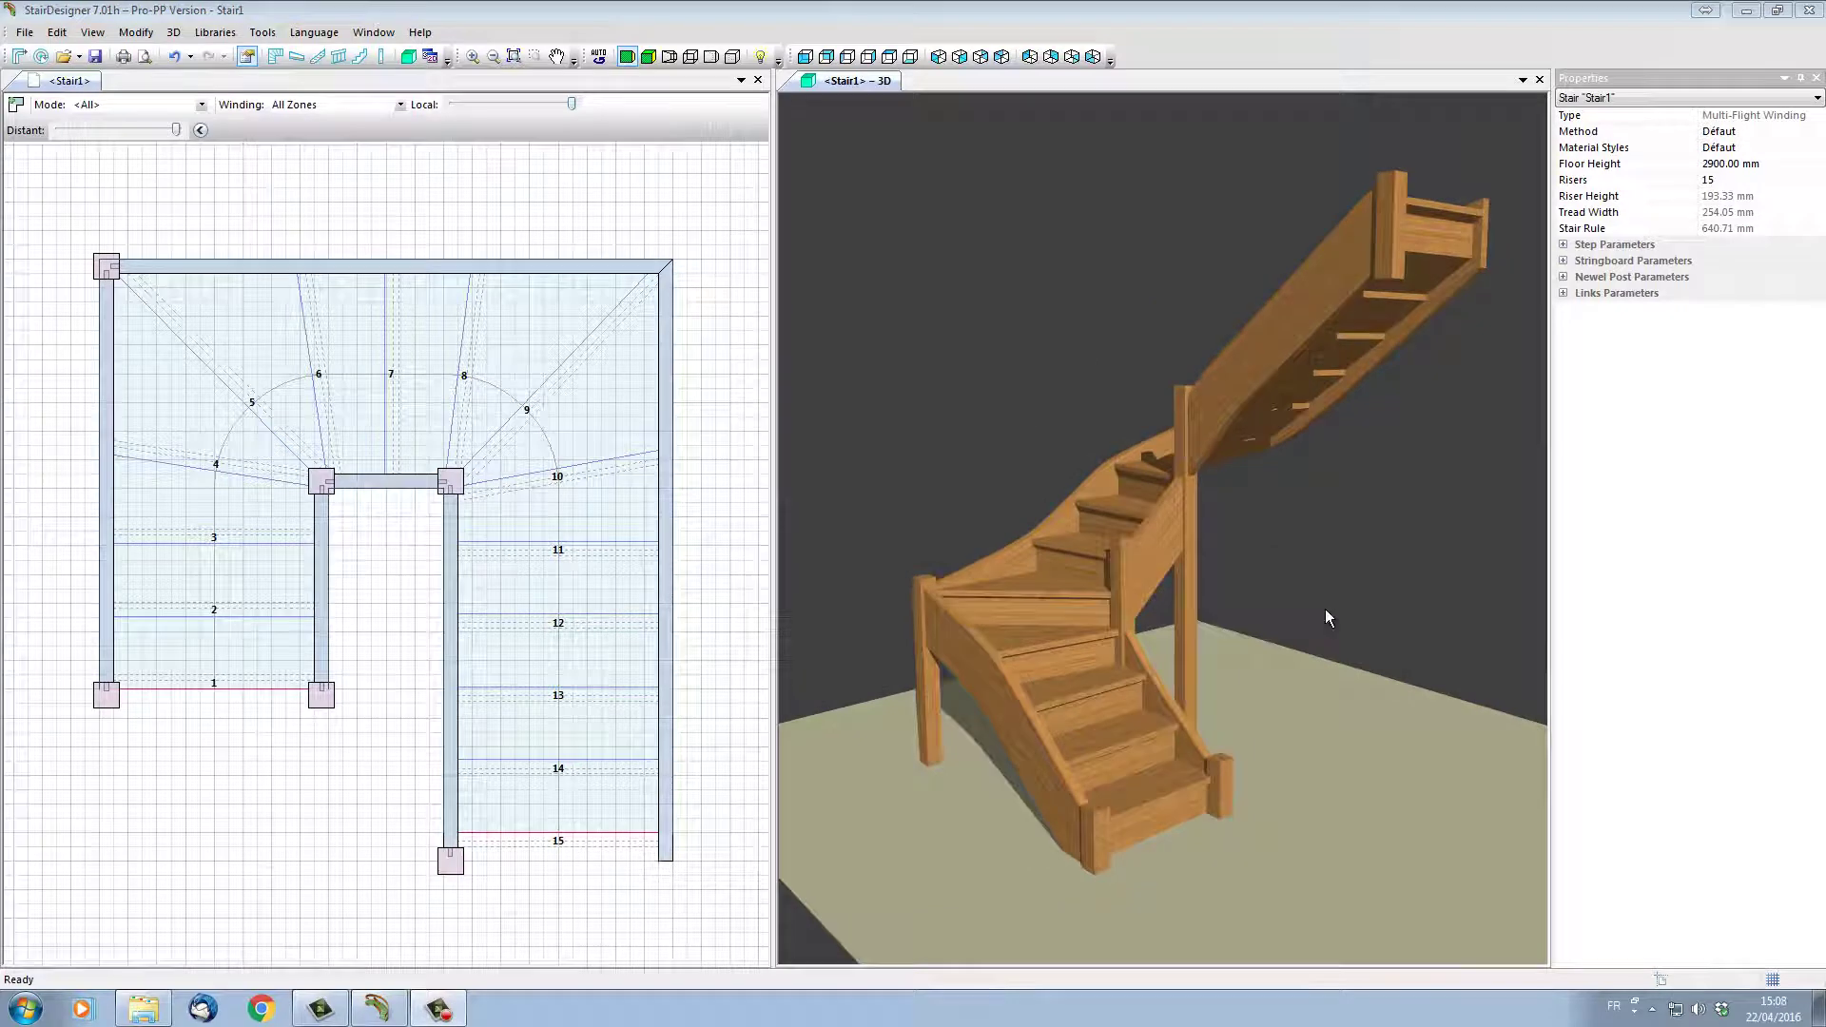
# Add curved handrails on all three right-side flights and left-side Flight #1
pyautogui.click(350, 200)
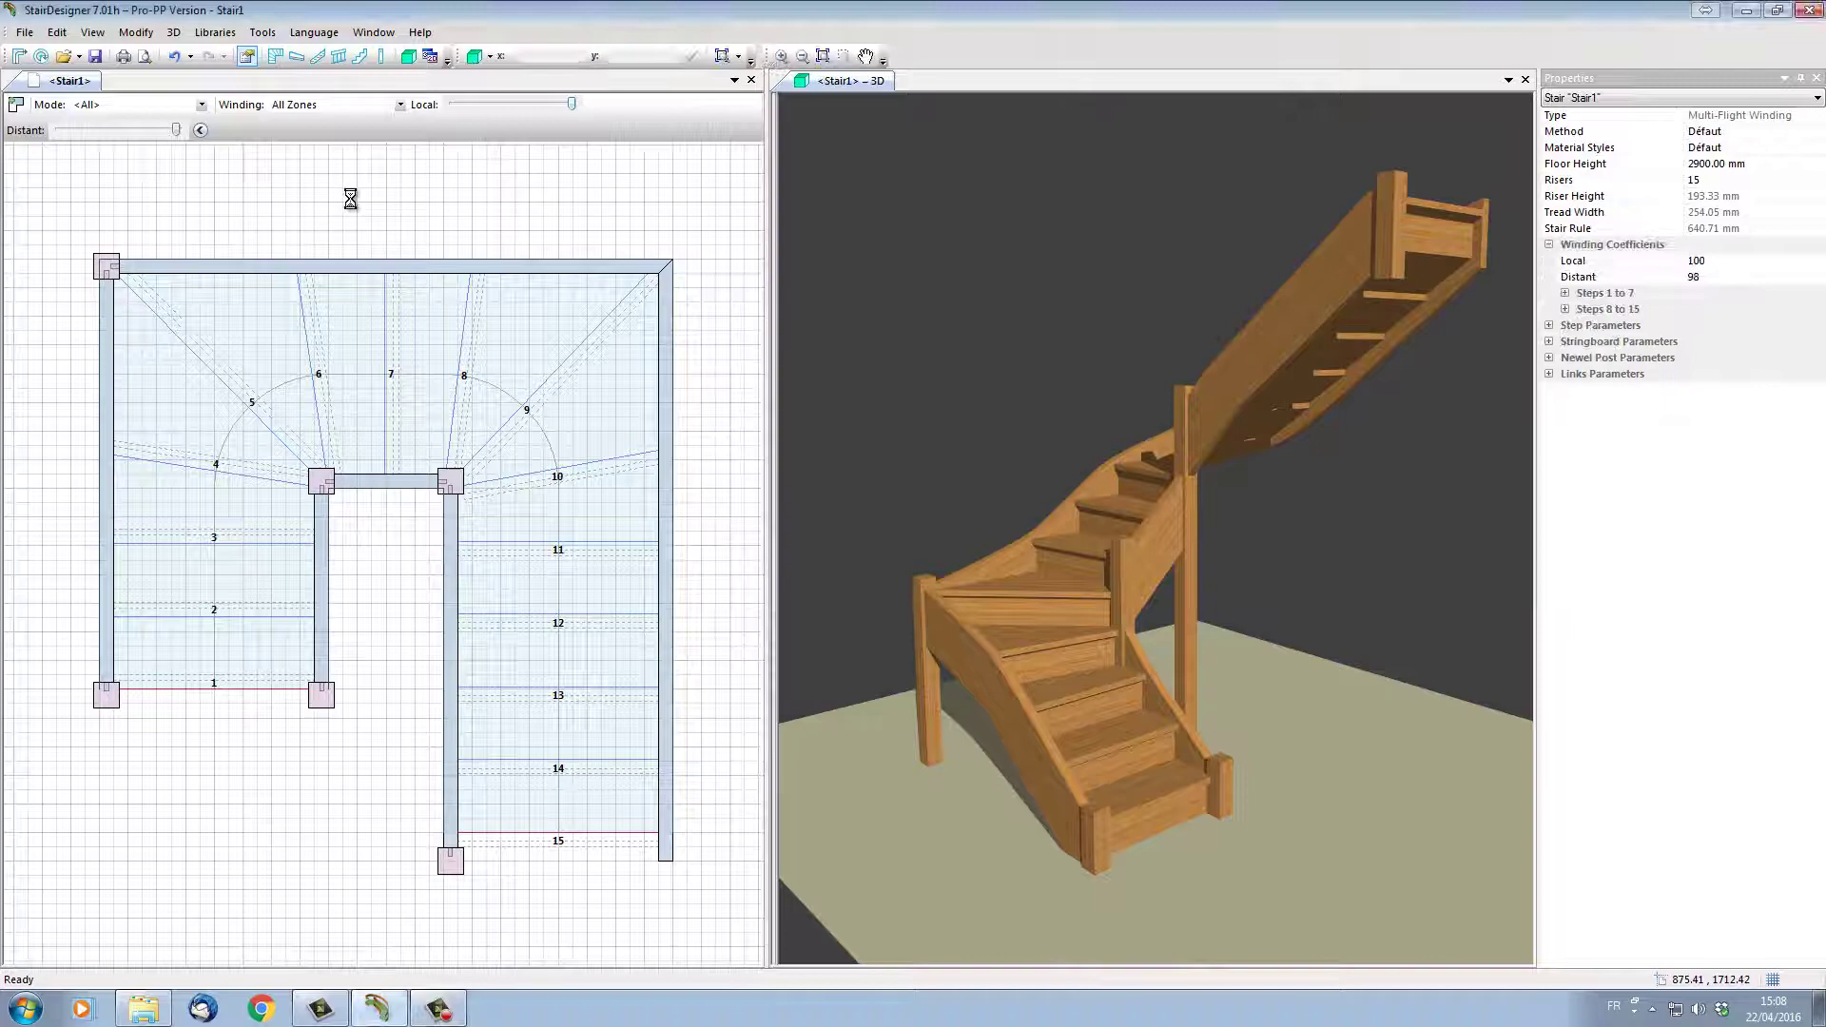
pyautogui.rightClick(350, 200)
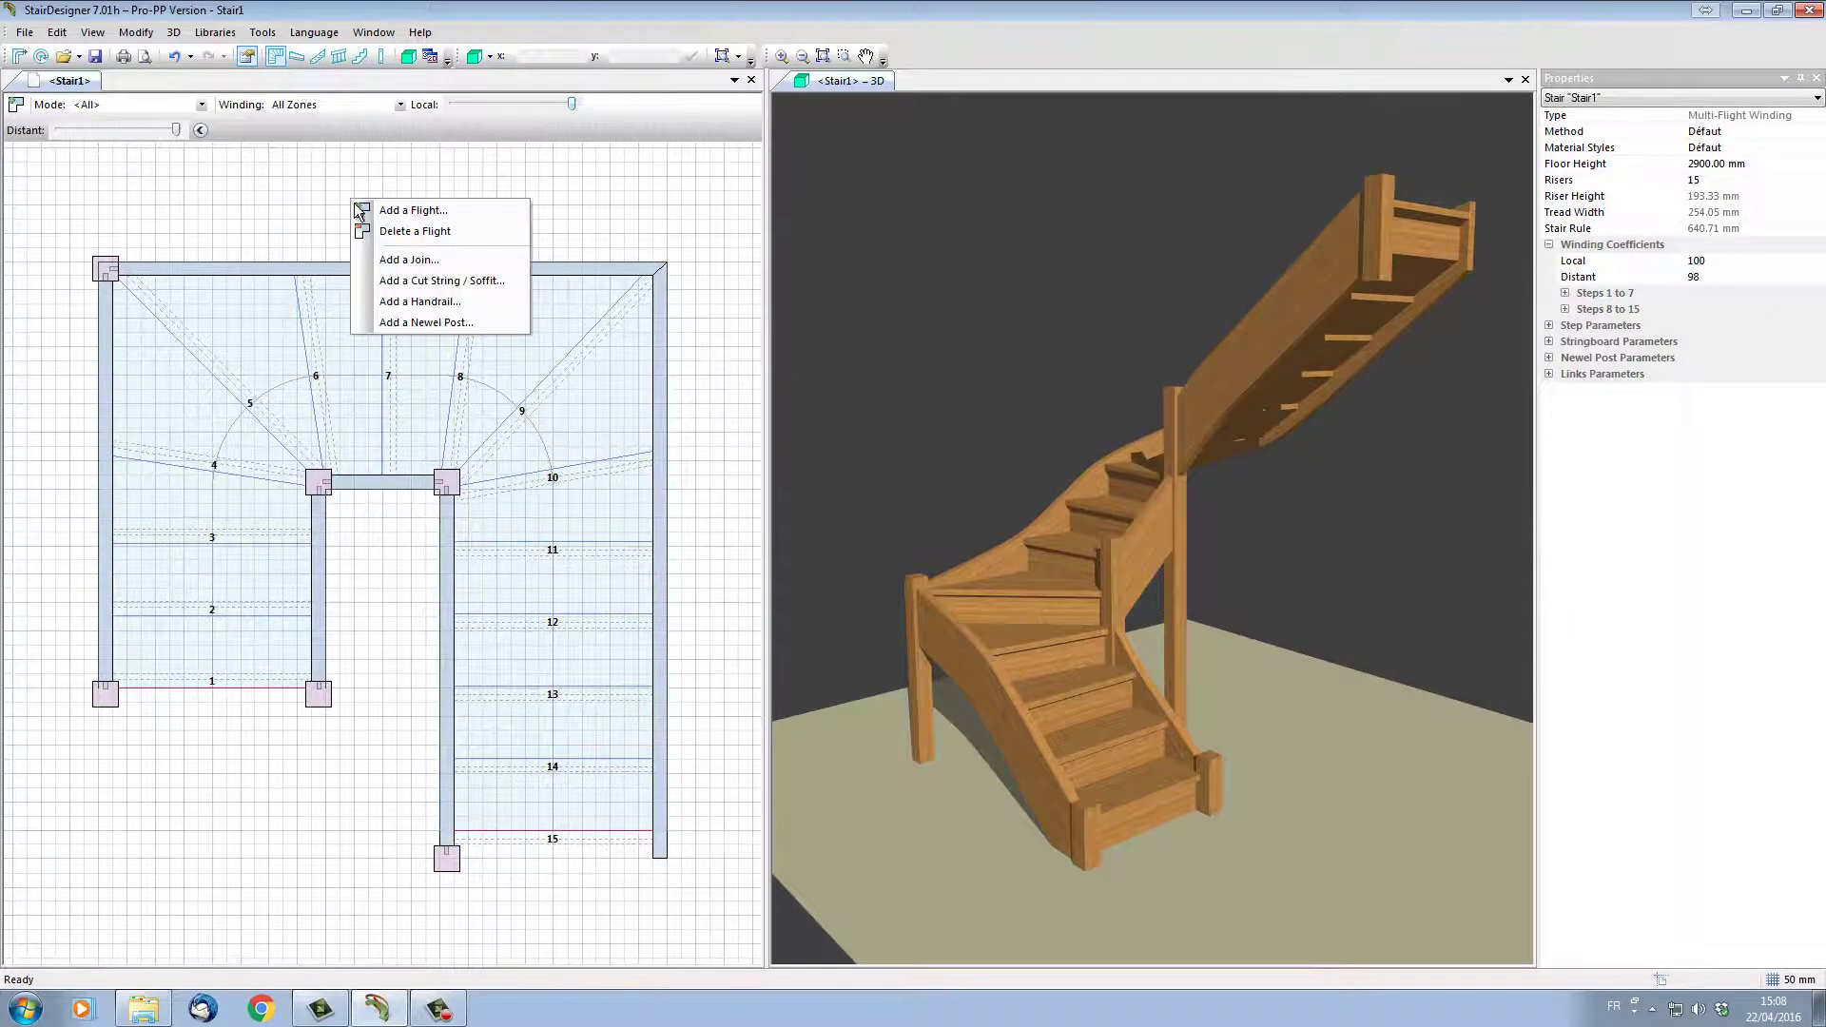
pyautogui.click(417, 302)
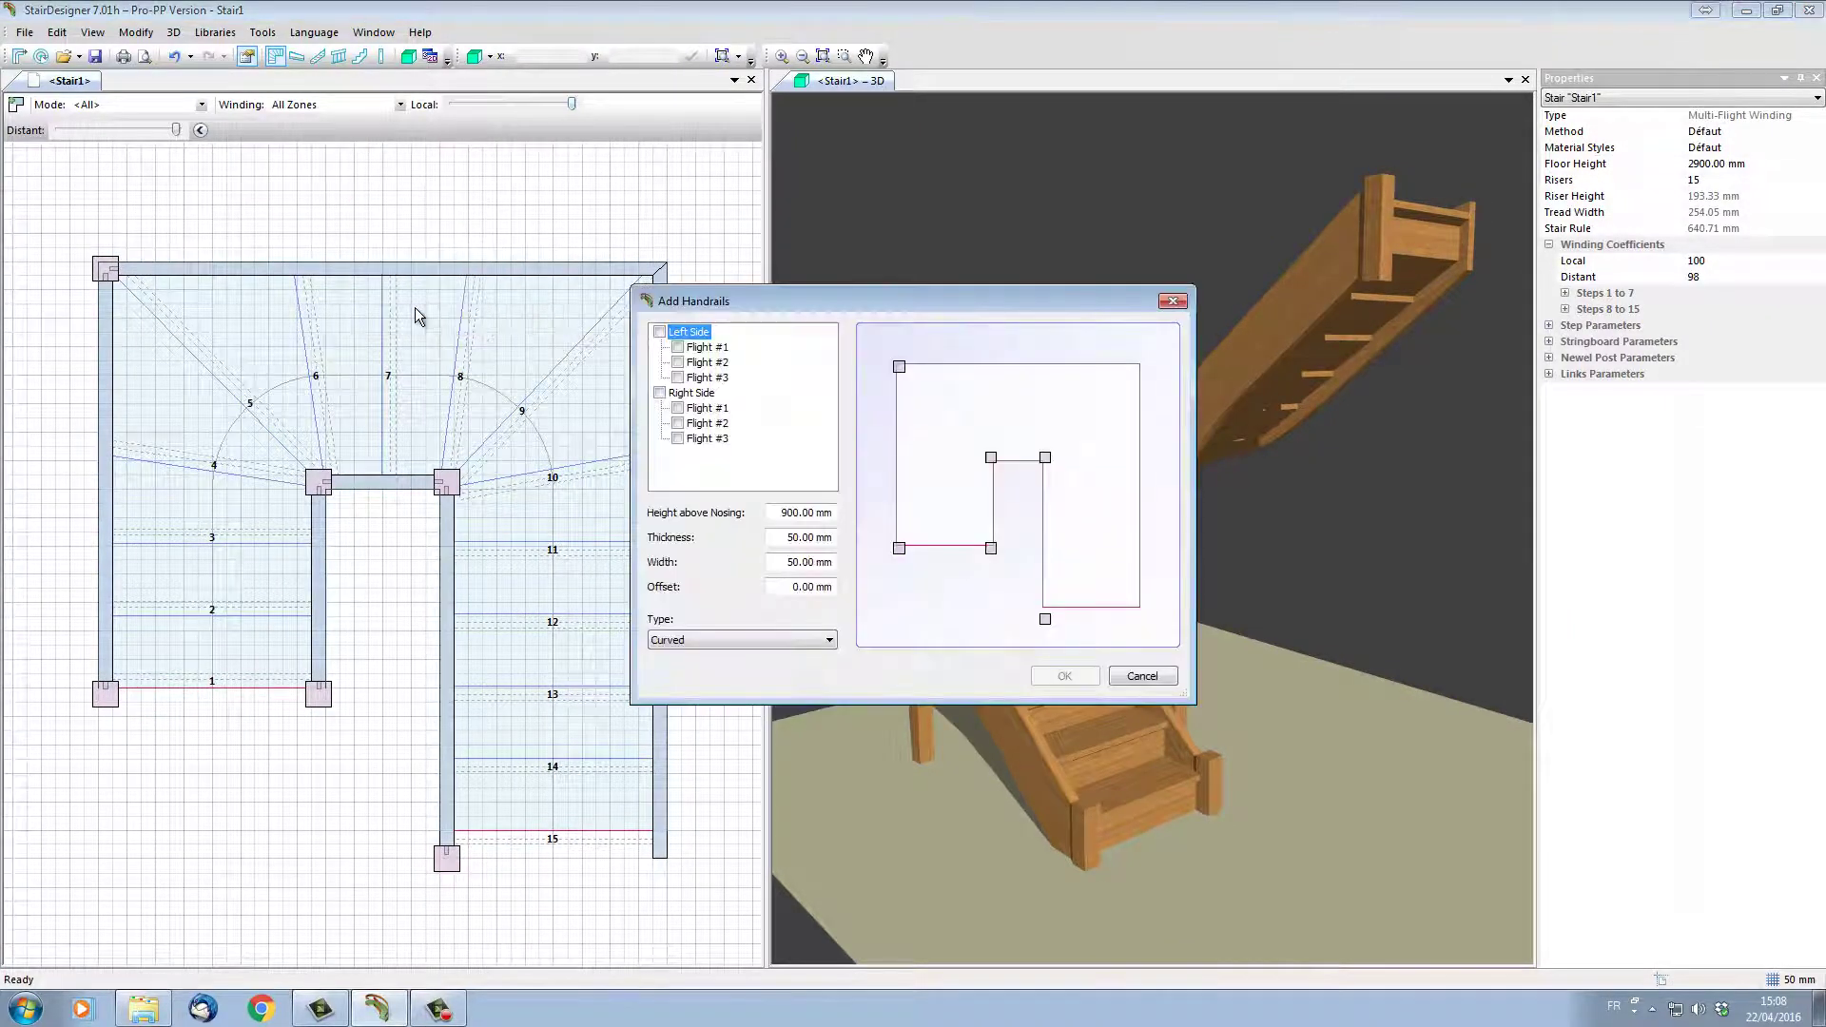
pyautogui.click(660, 392)
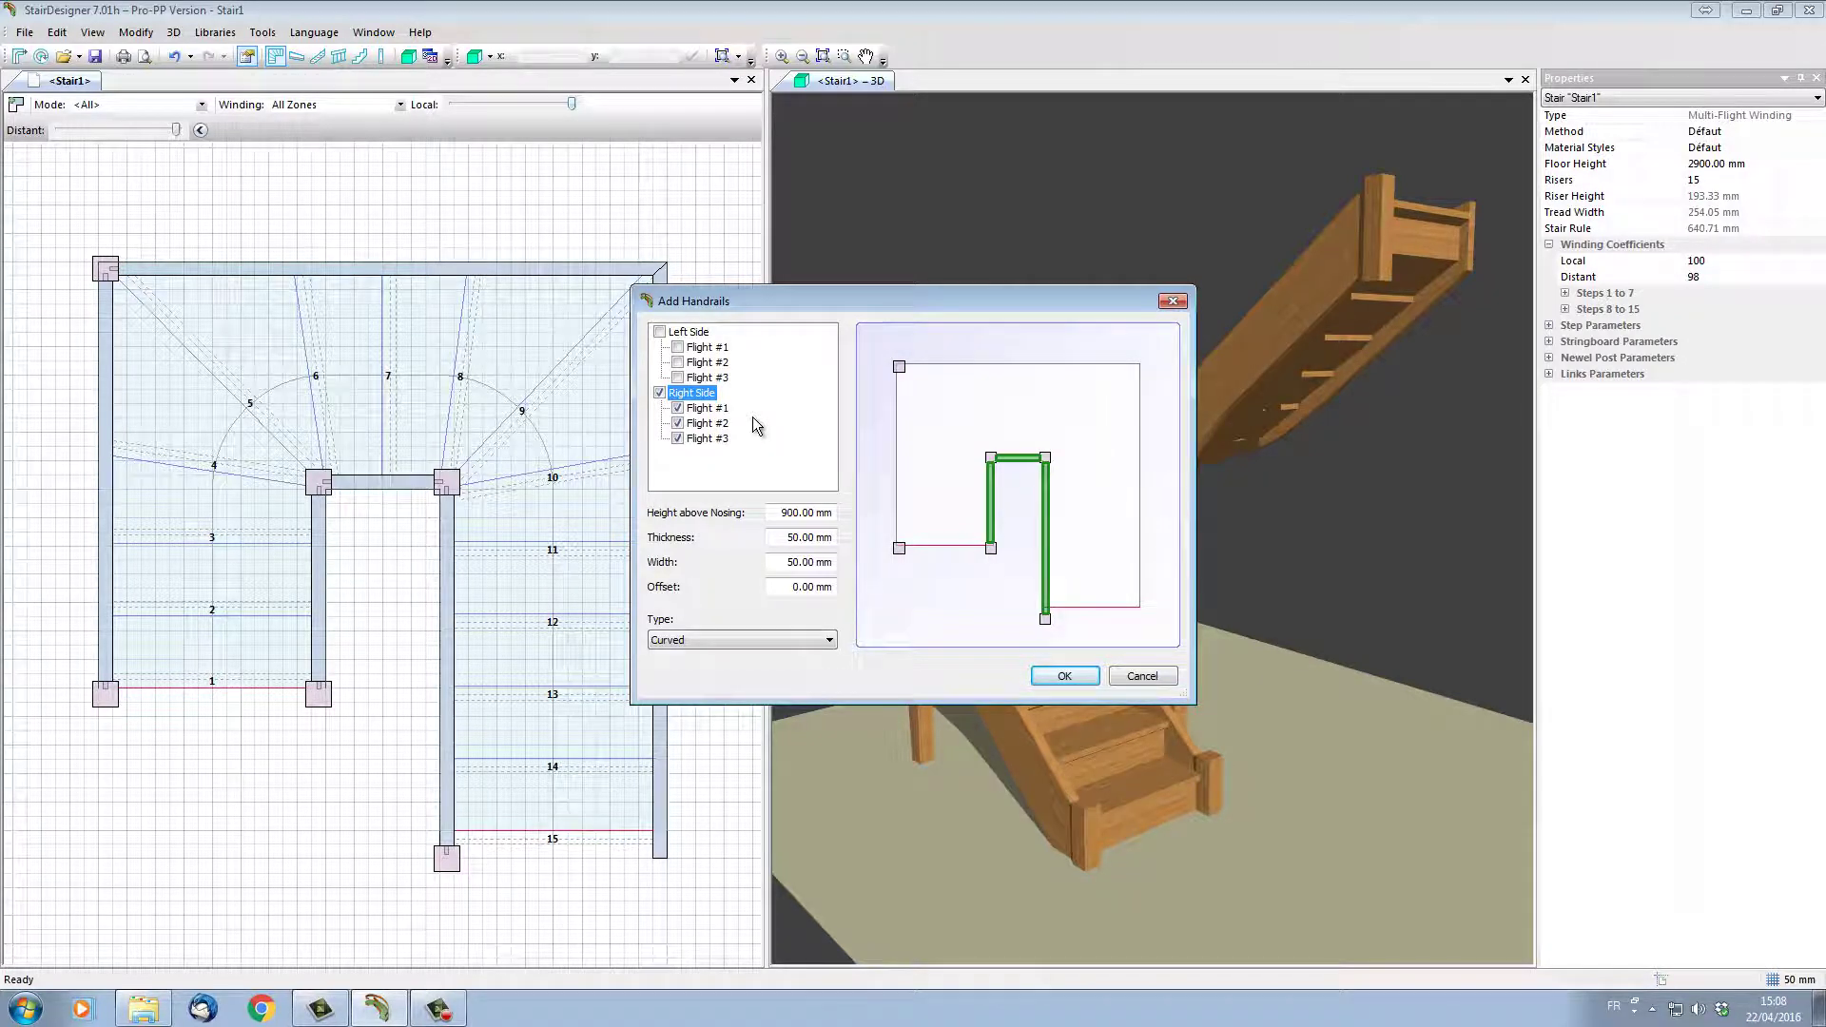
pyautogui.click(677, 347)
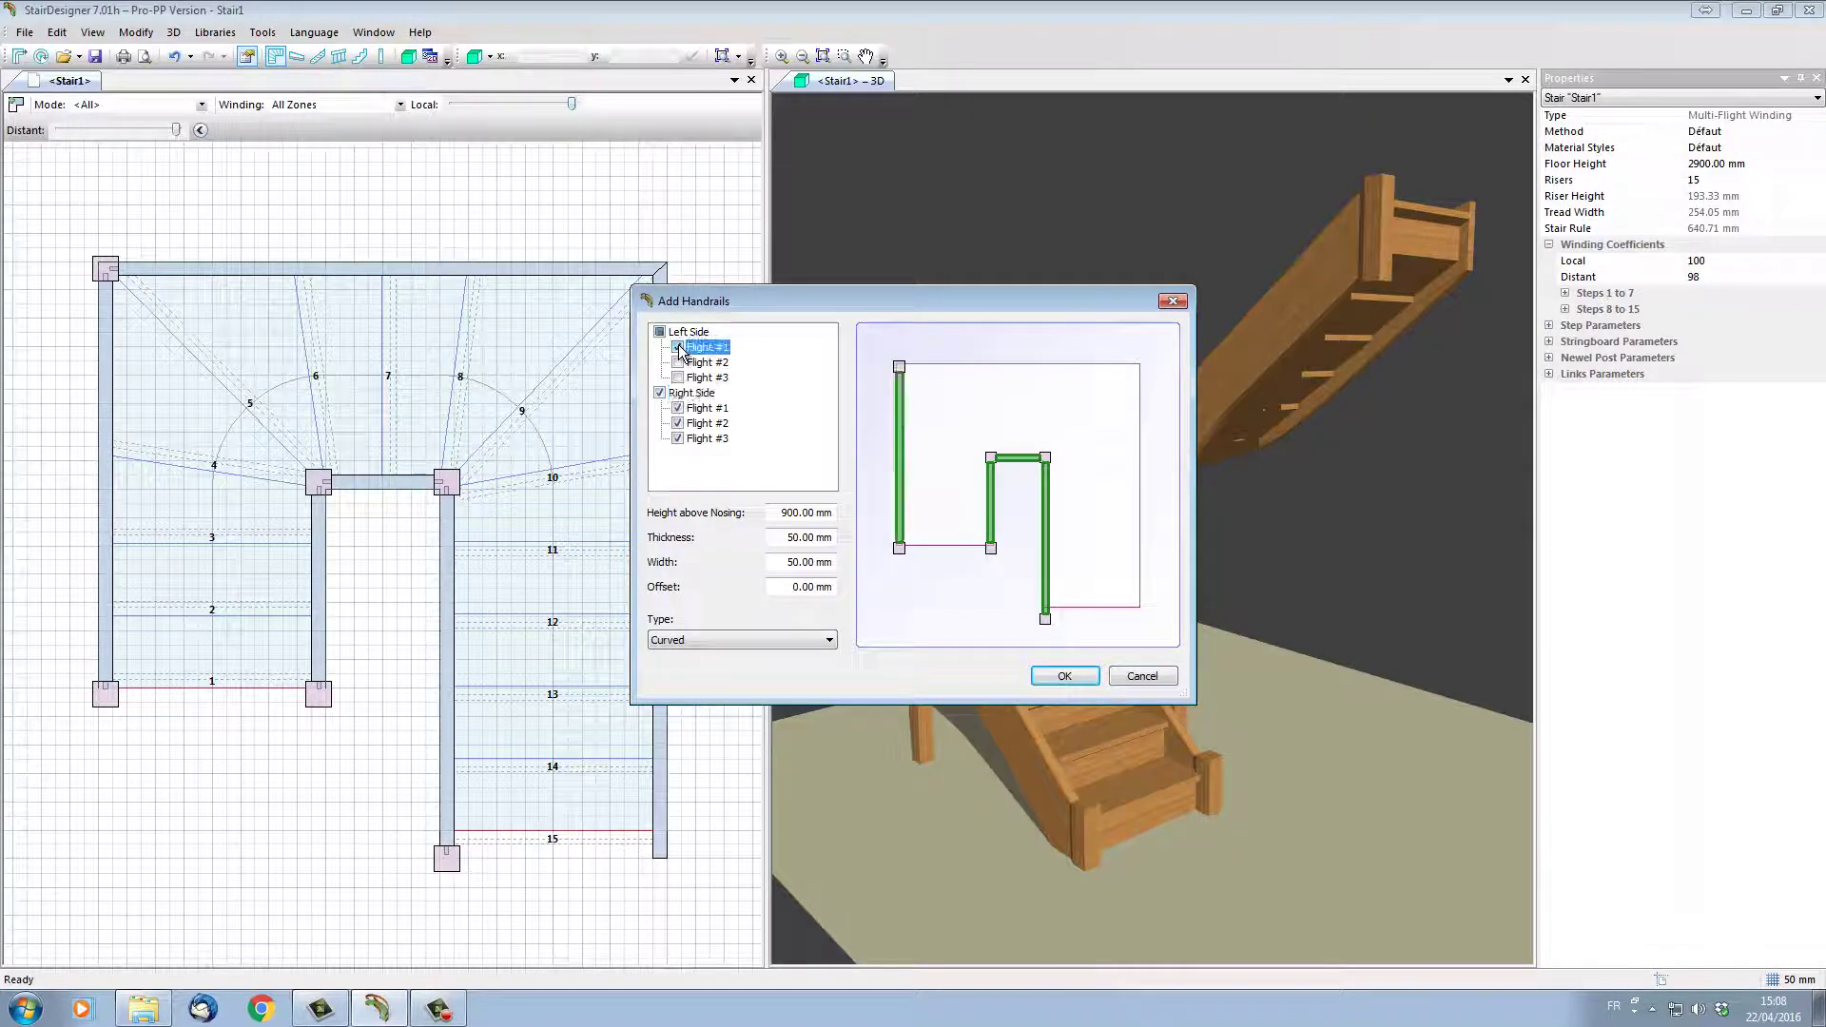
pyautogui.click(1063, 676)
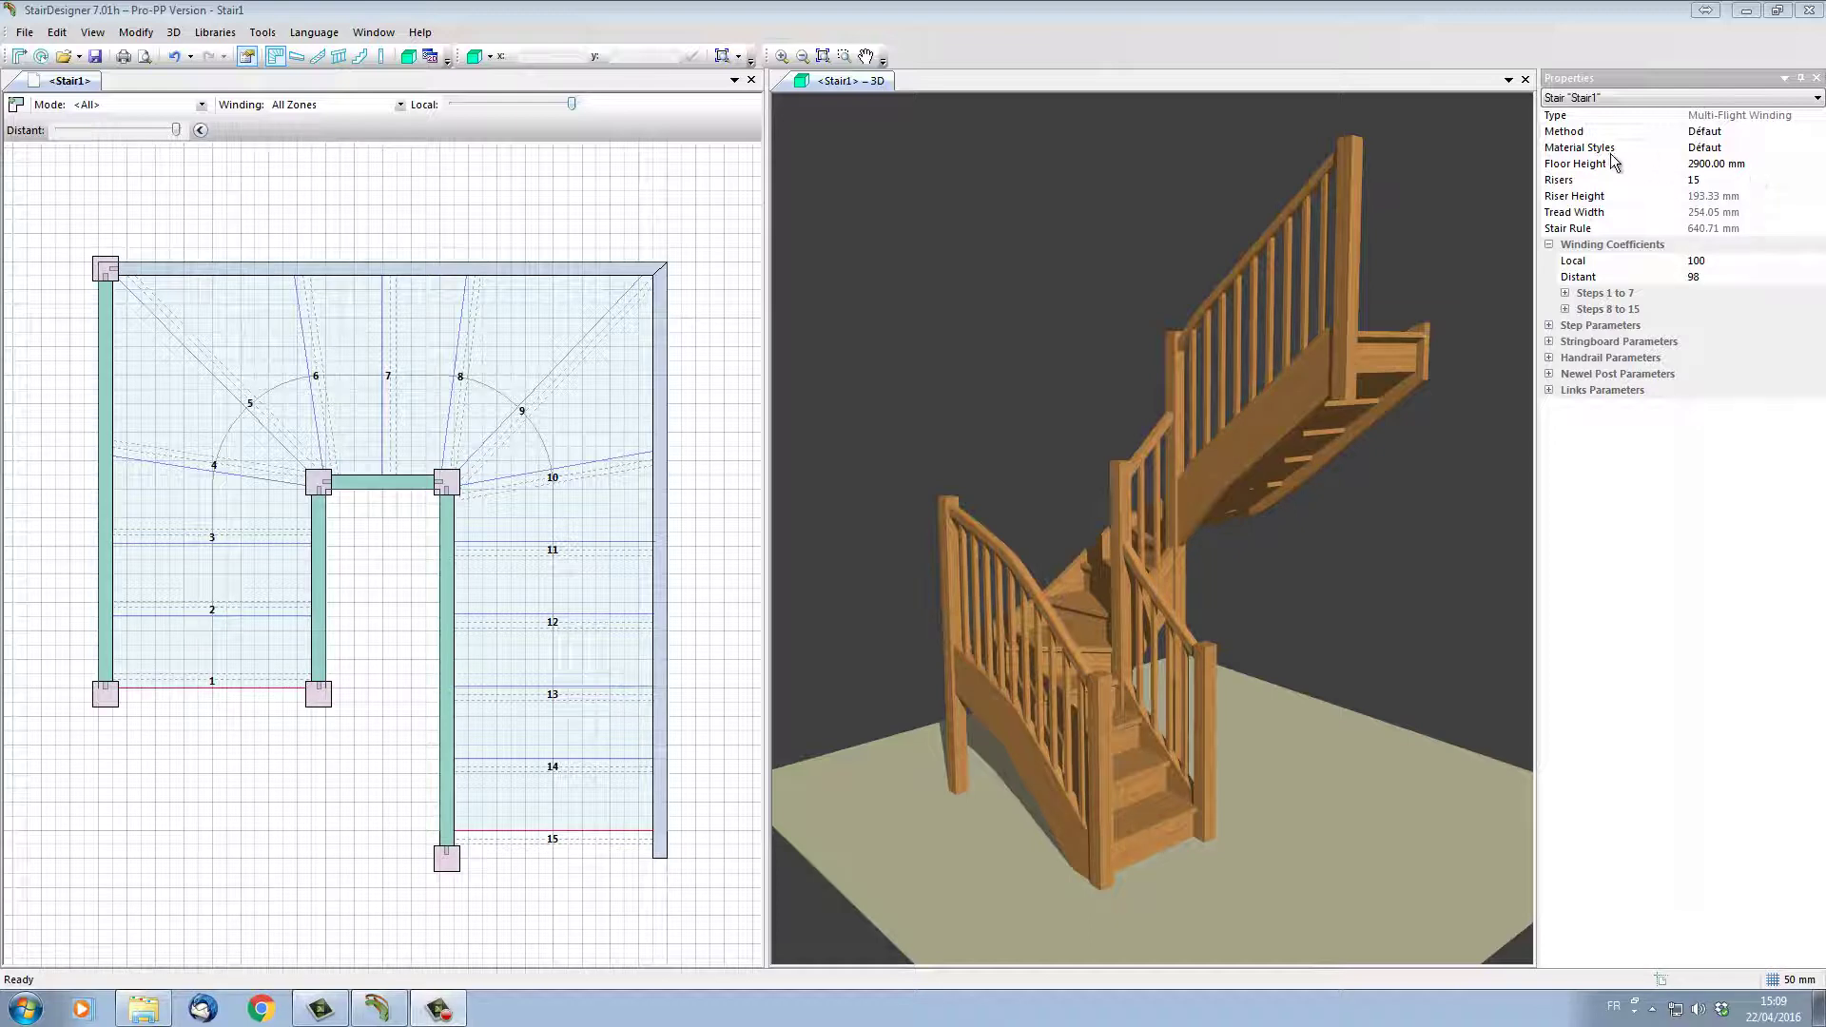
# Switch Stair1's material style to mahogany/oak/beech, after briefly trying the oak style
pyautogui.click(1743, 148)
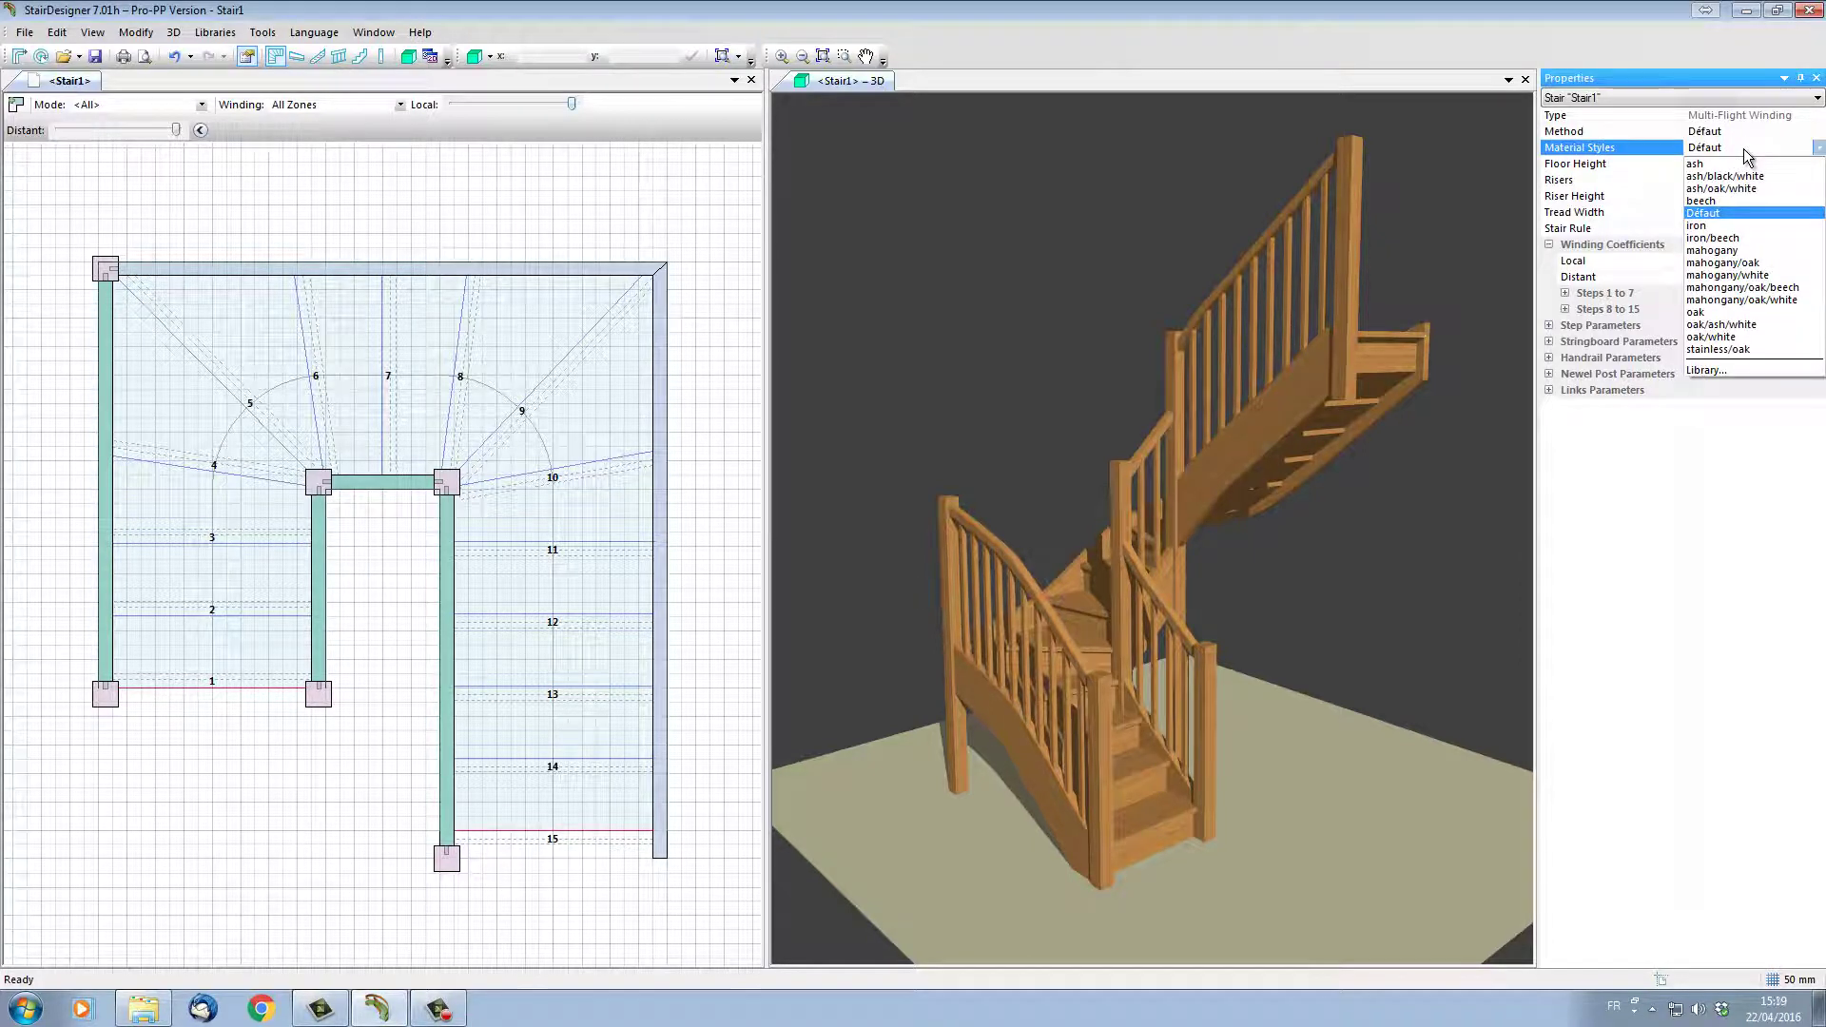
pyautogui.click(1733, 315)
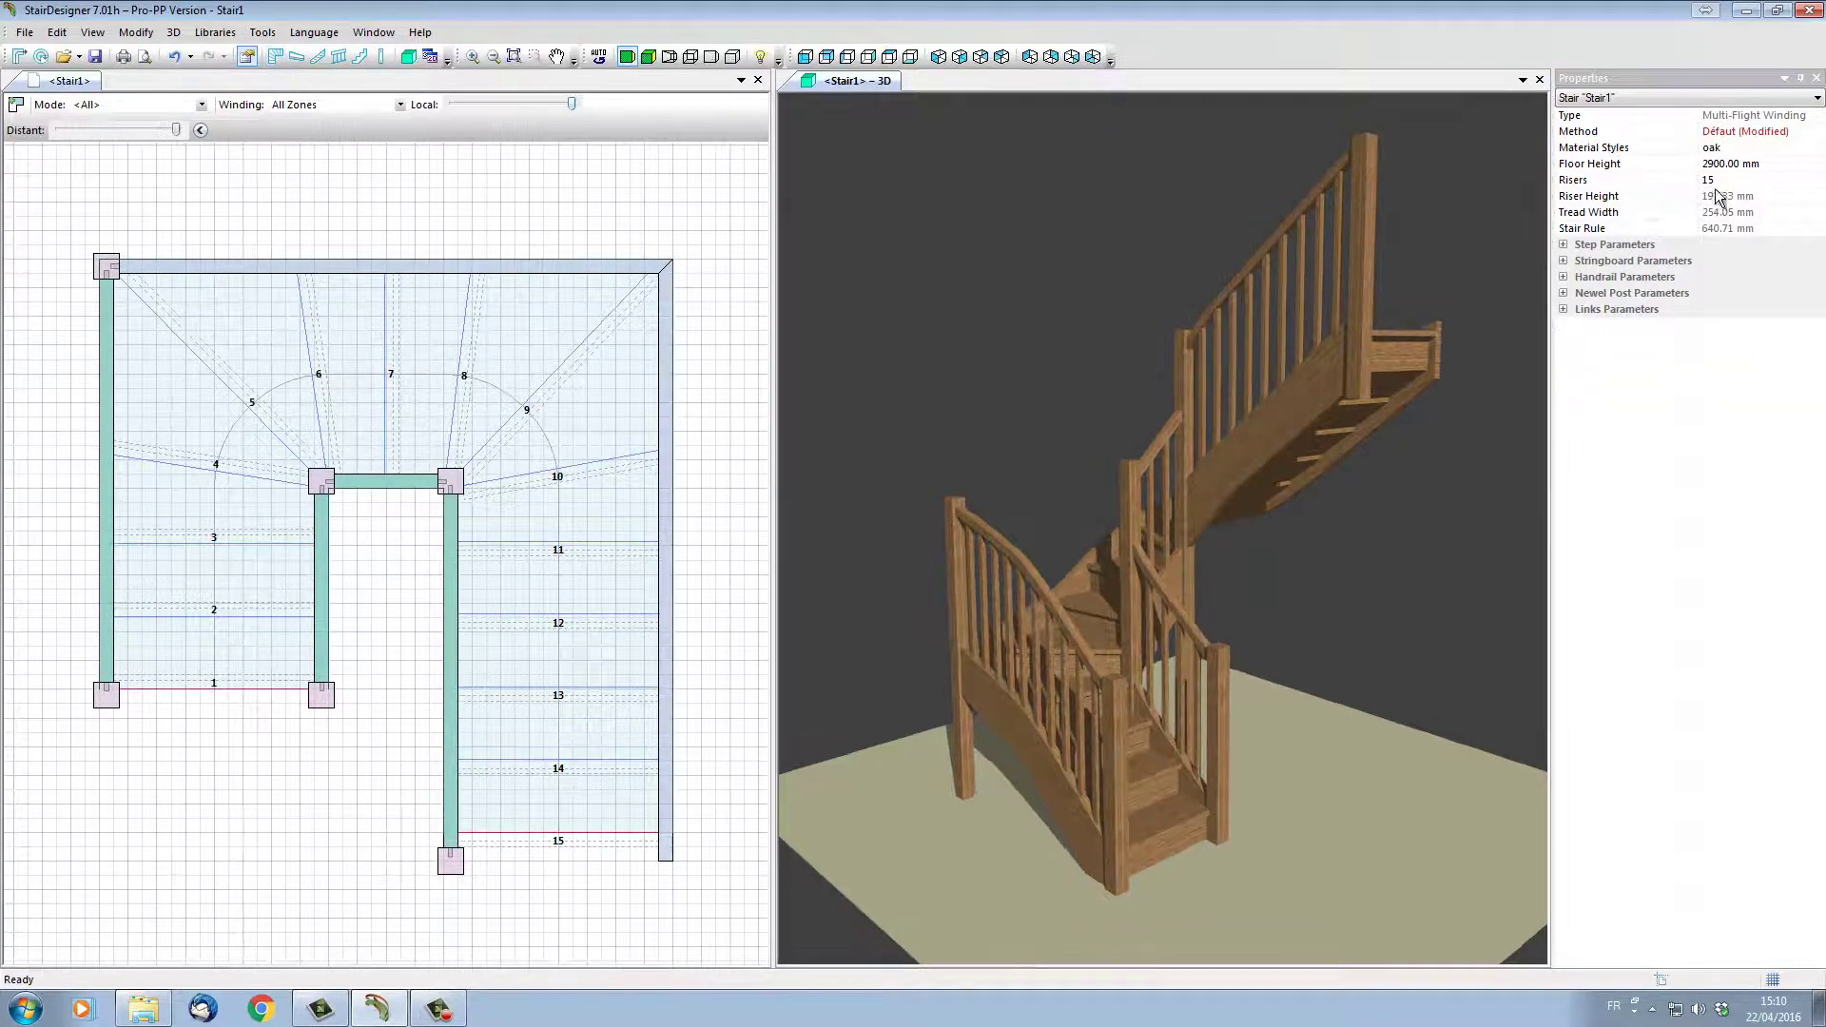
pyautogui.click(1734, 149)
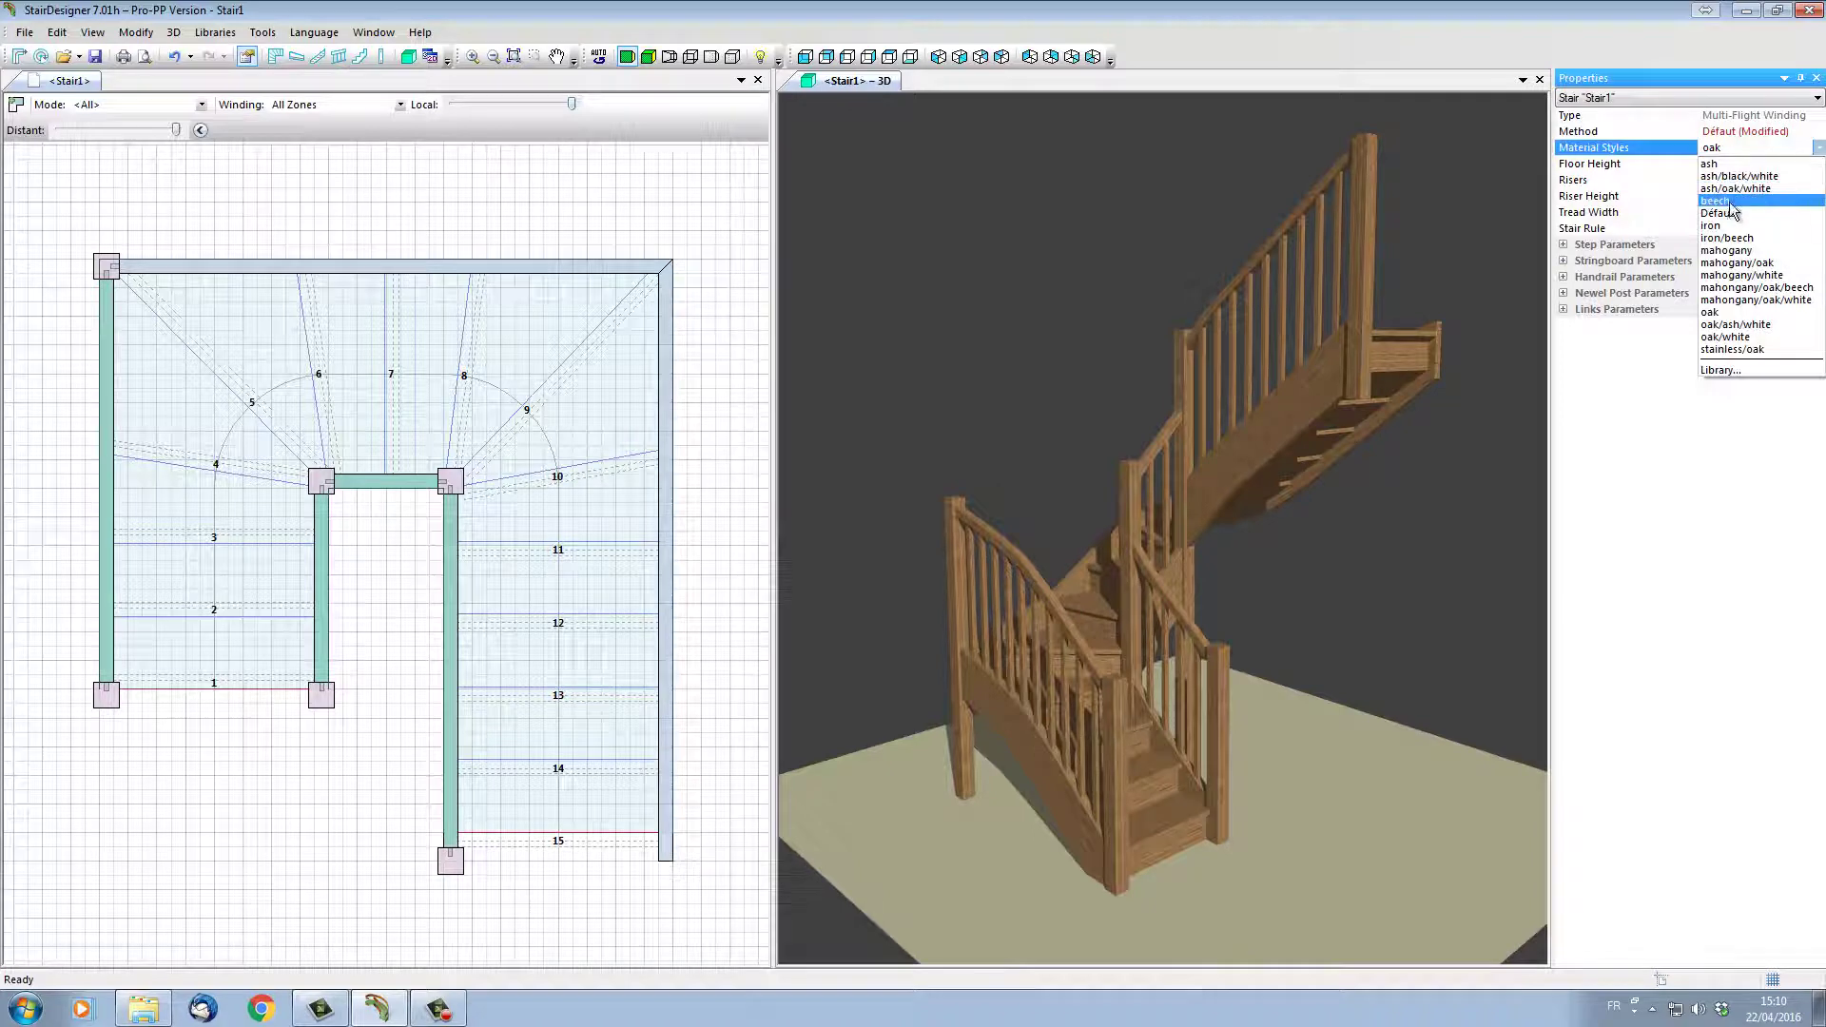
pyautogui.click(1741, 288)
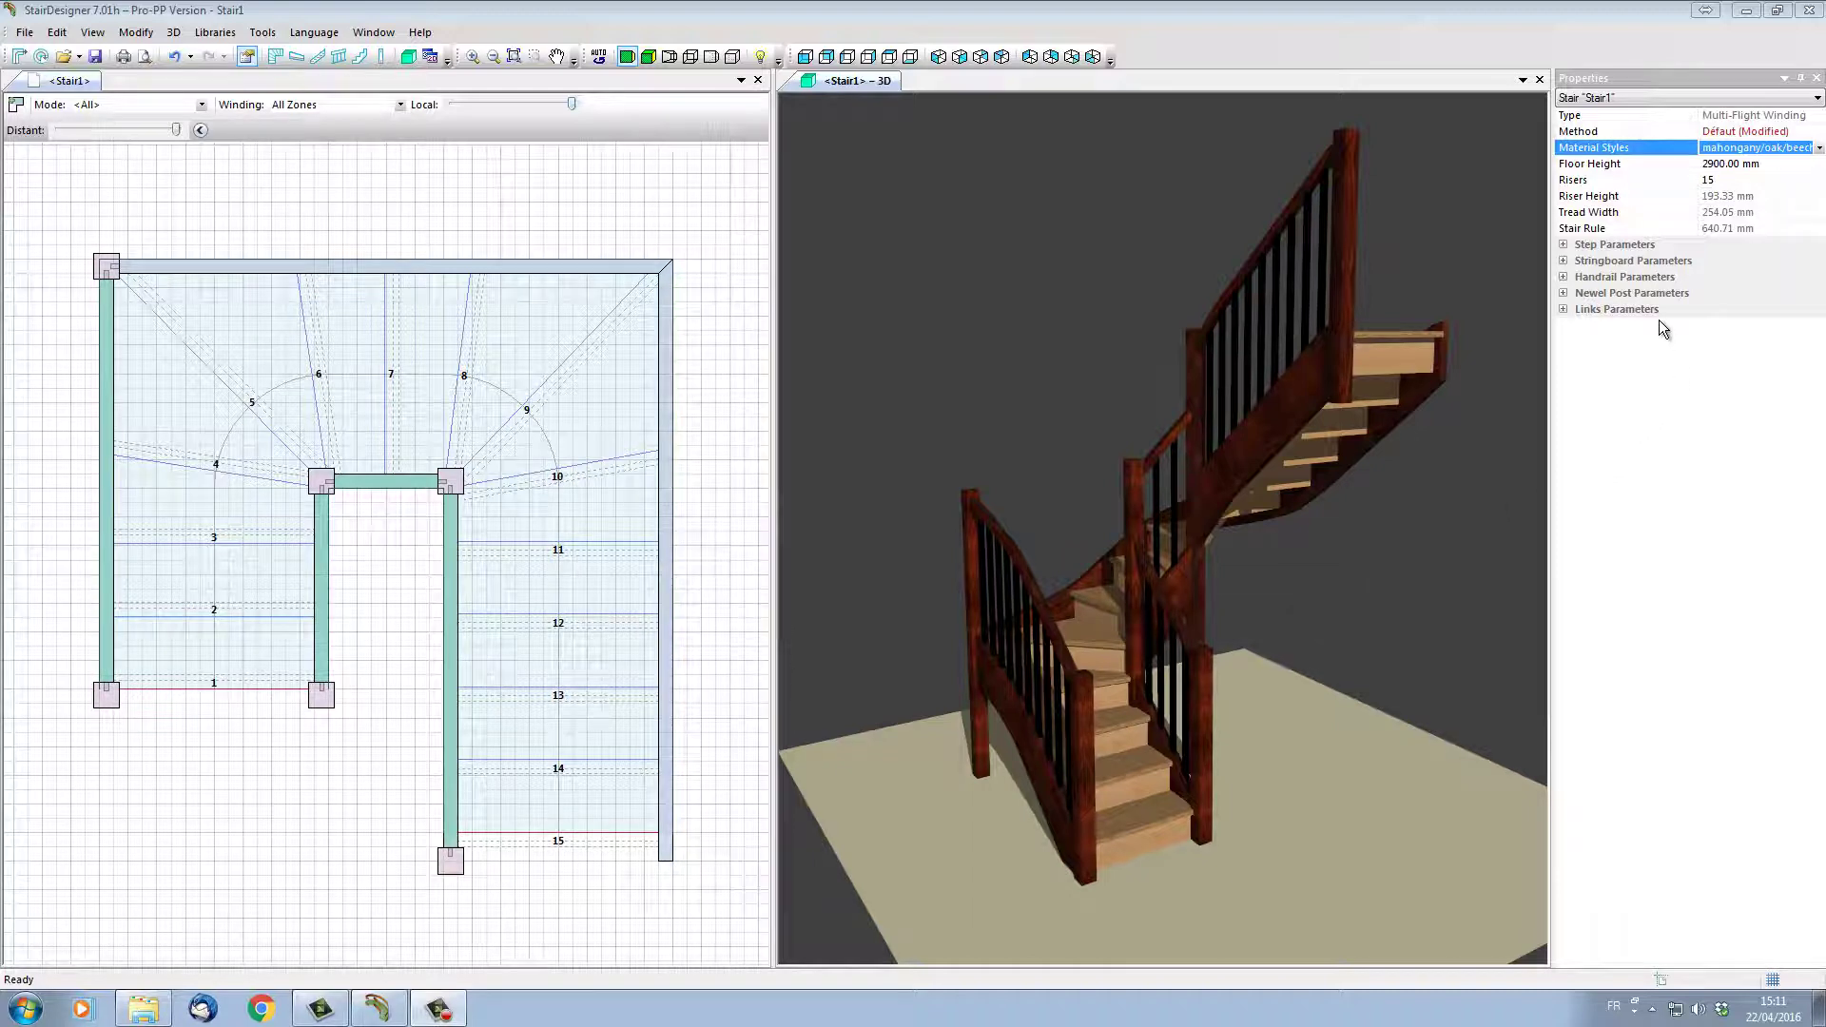
# Set the banister Material to paint-white, Section Shape to Circular and Diameter to 20 mm
pyautogui.click(1564, 277)
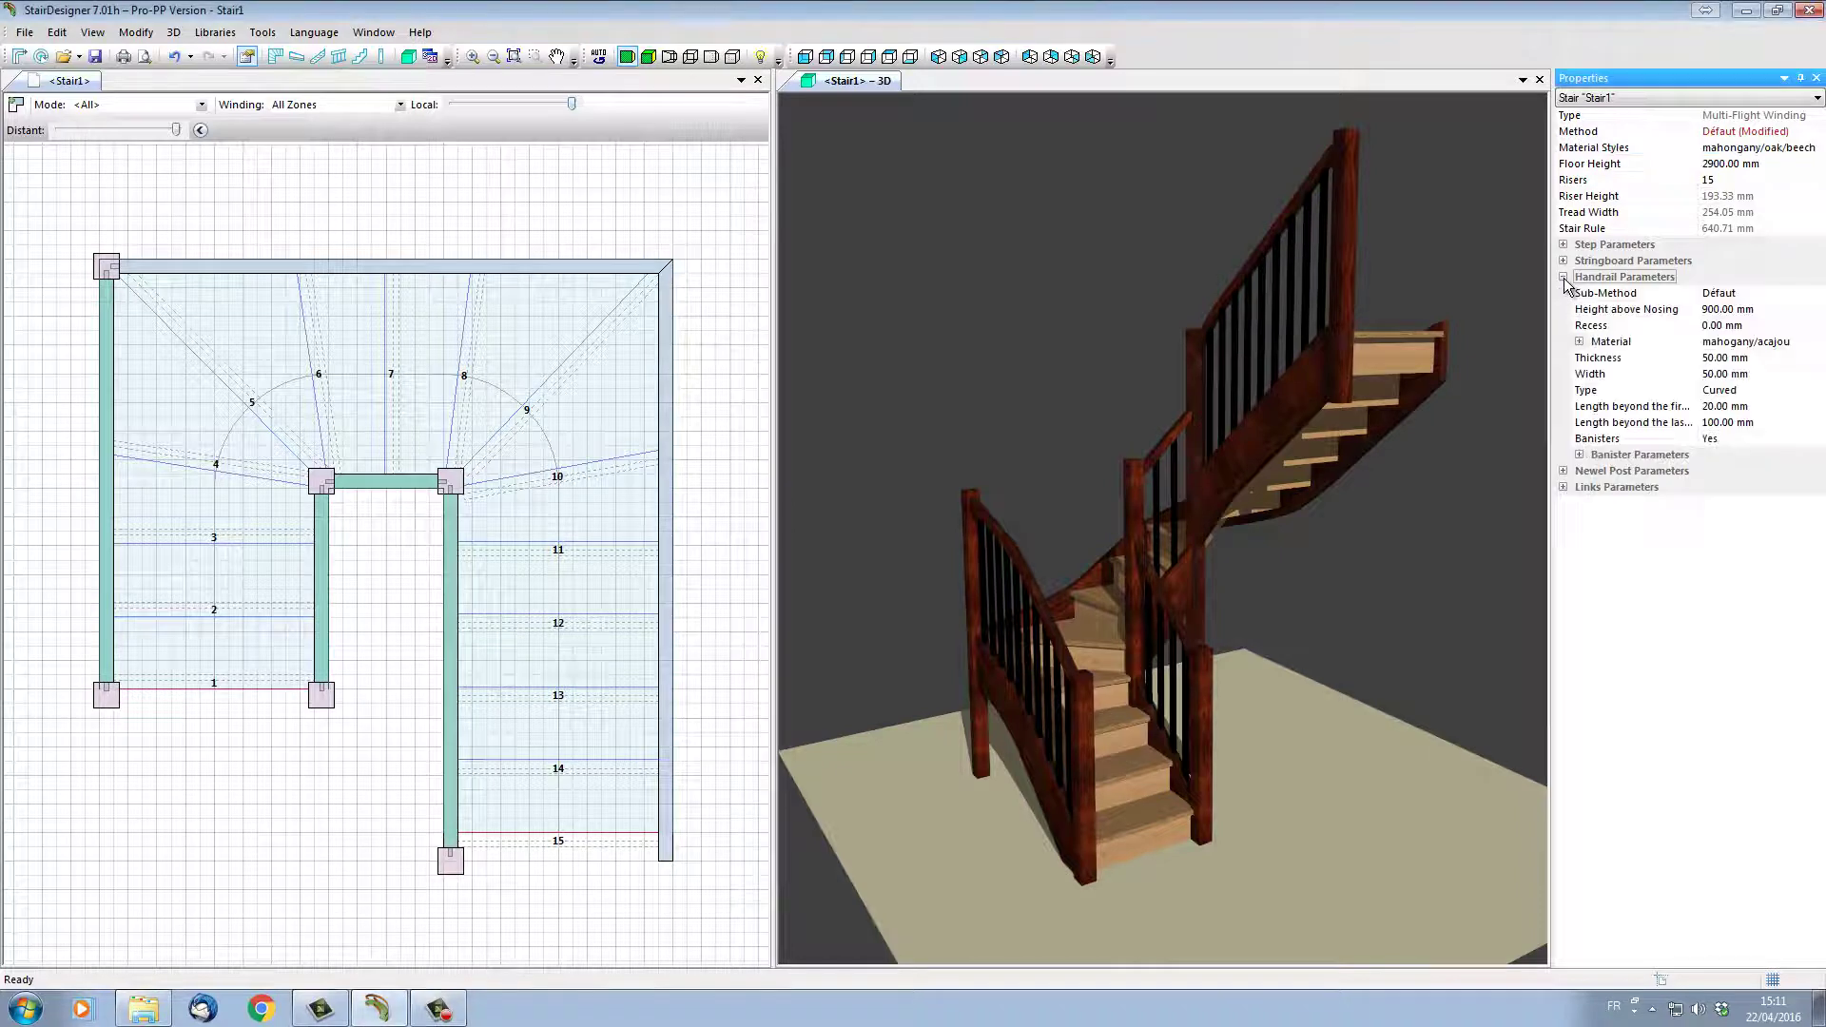
pyautogui.click(1579, 455)
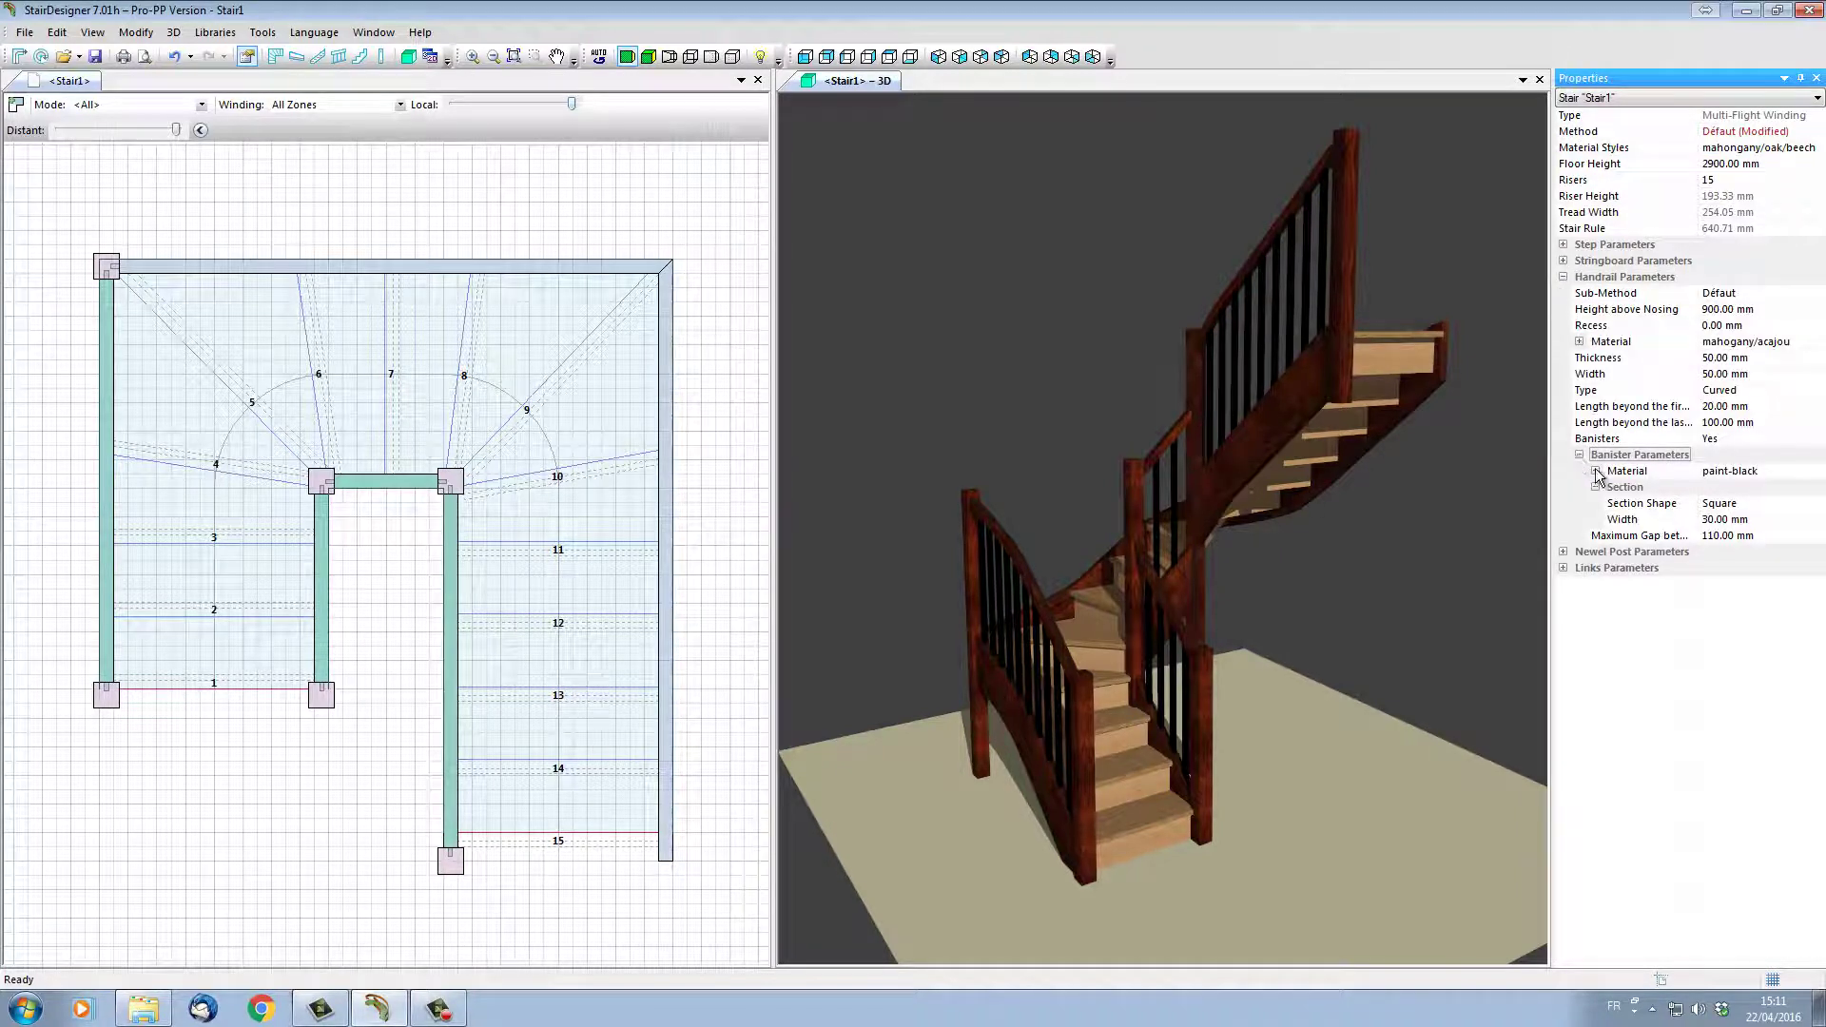
pyautogui.click(1598, 473)
pyautogui.click(1760, 471)
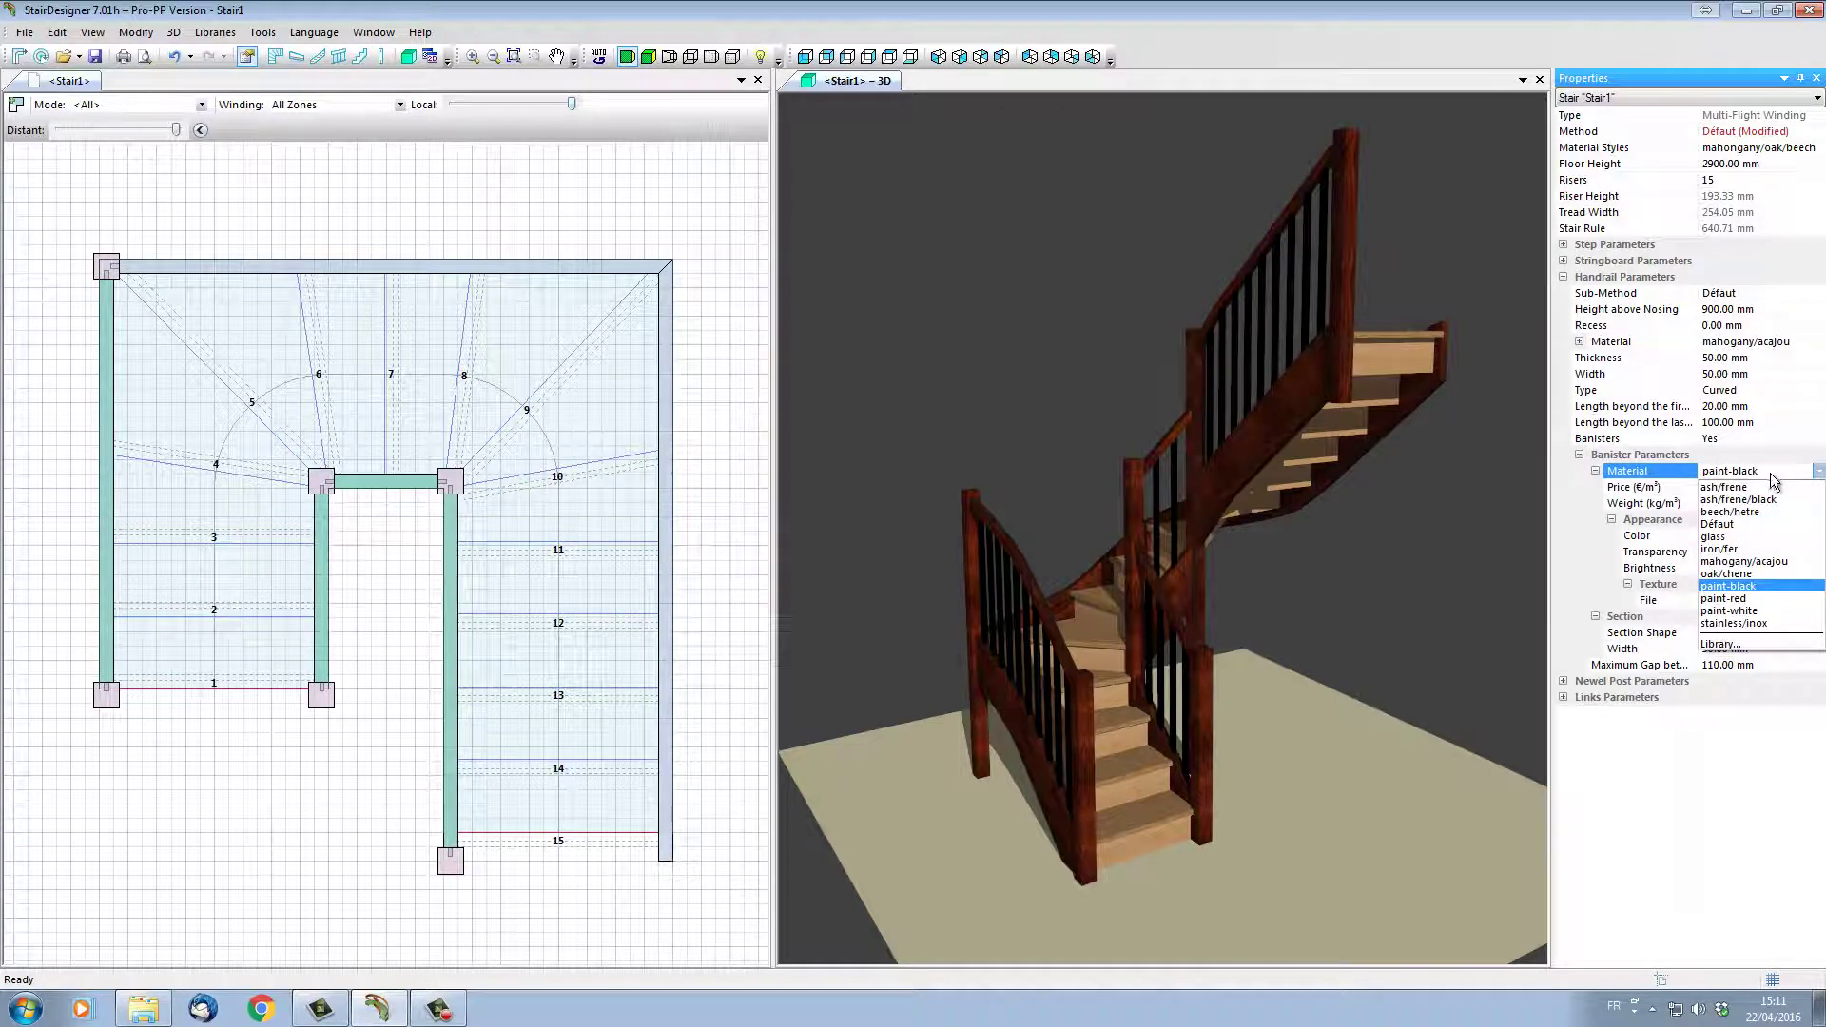
pyautogui.click(1750, 611)
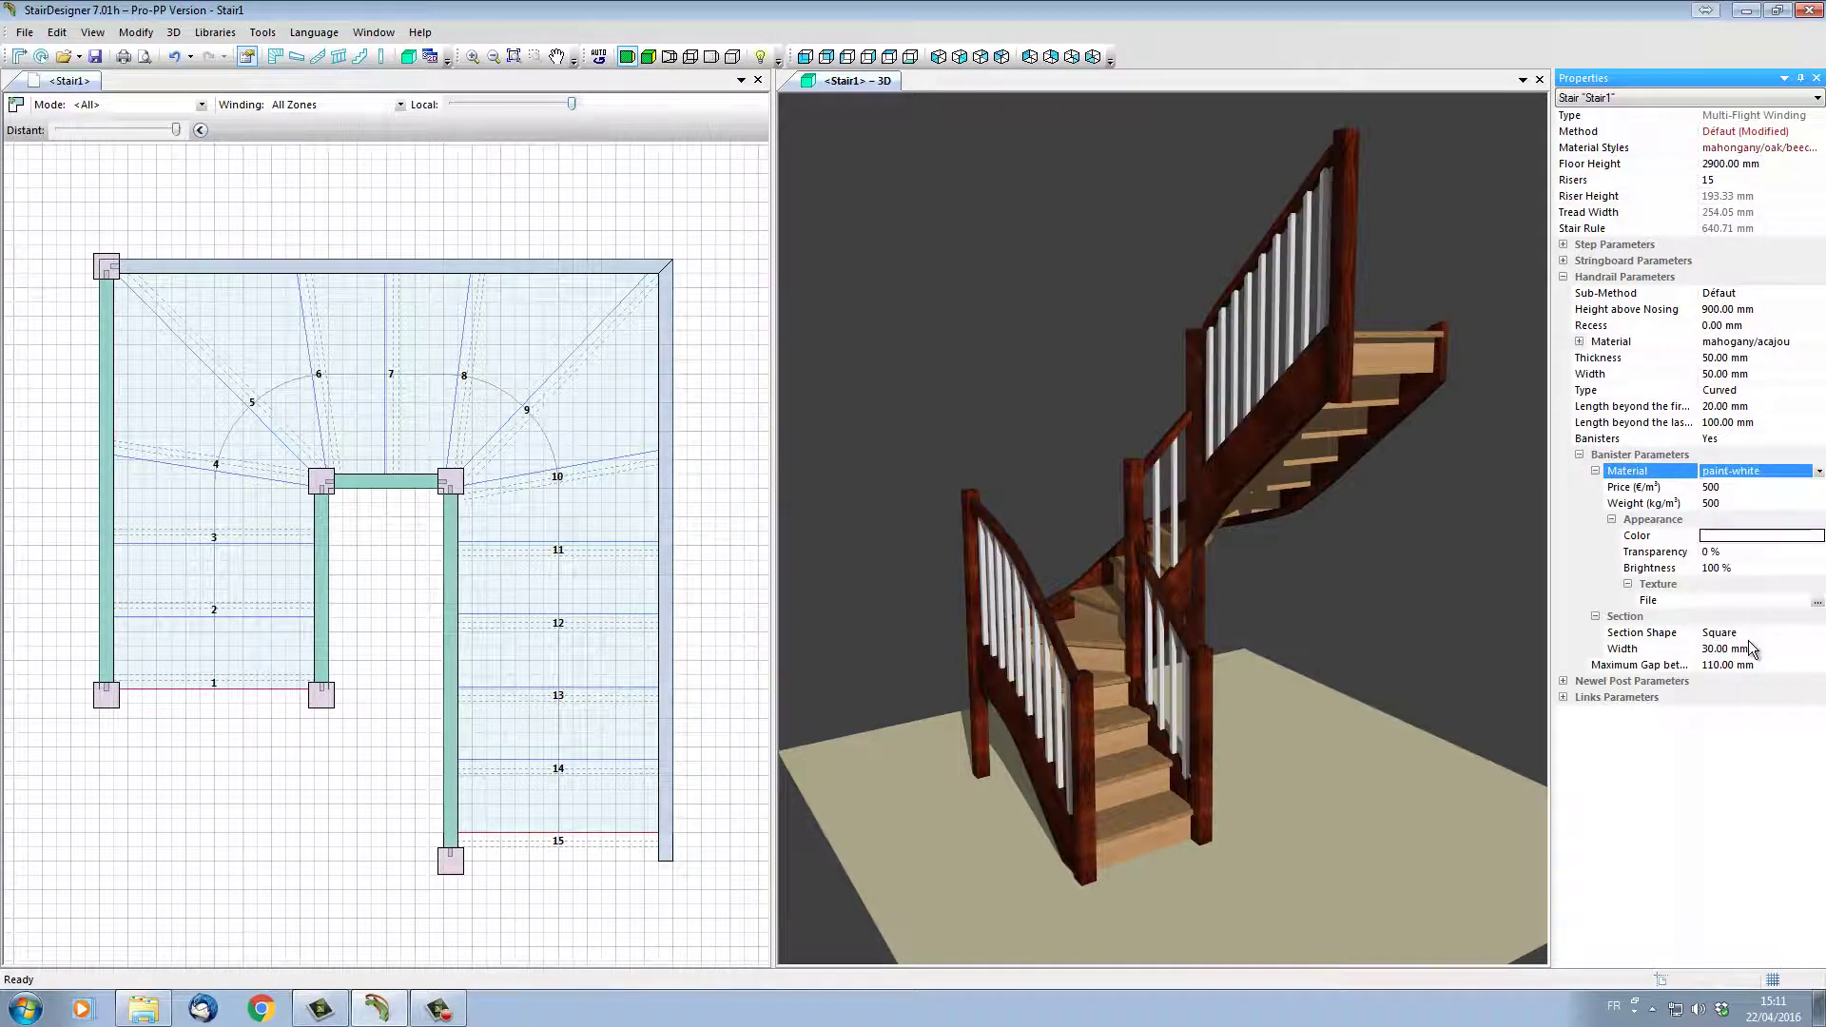
pyautogui.click(1750, 633)
pyautogui.click(1751, 634)
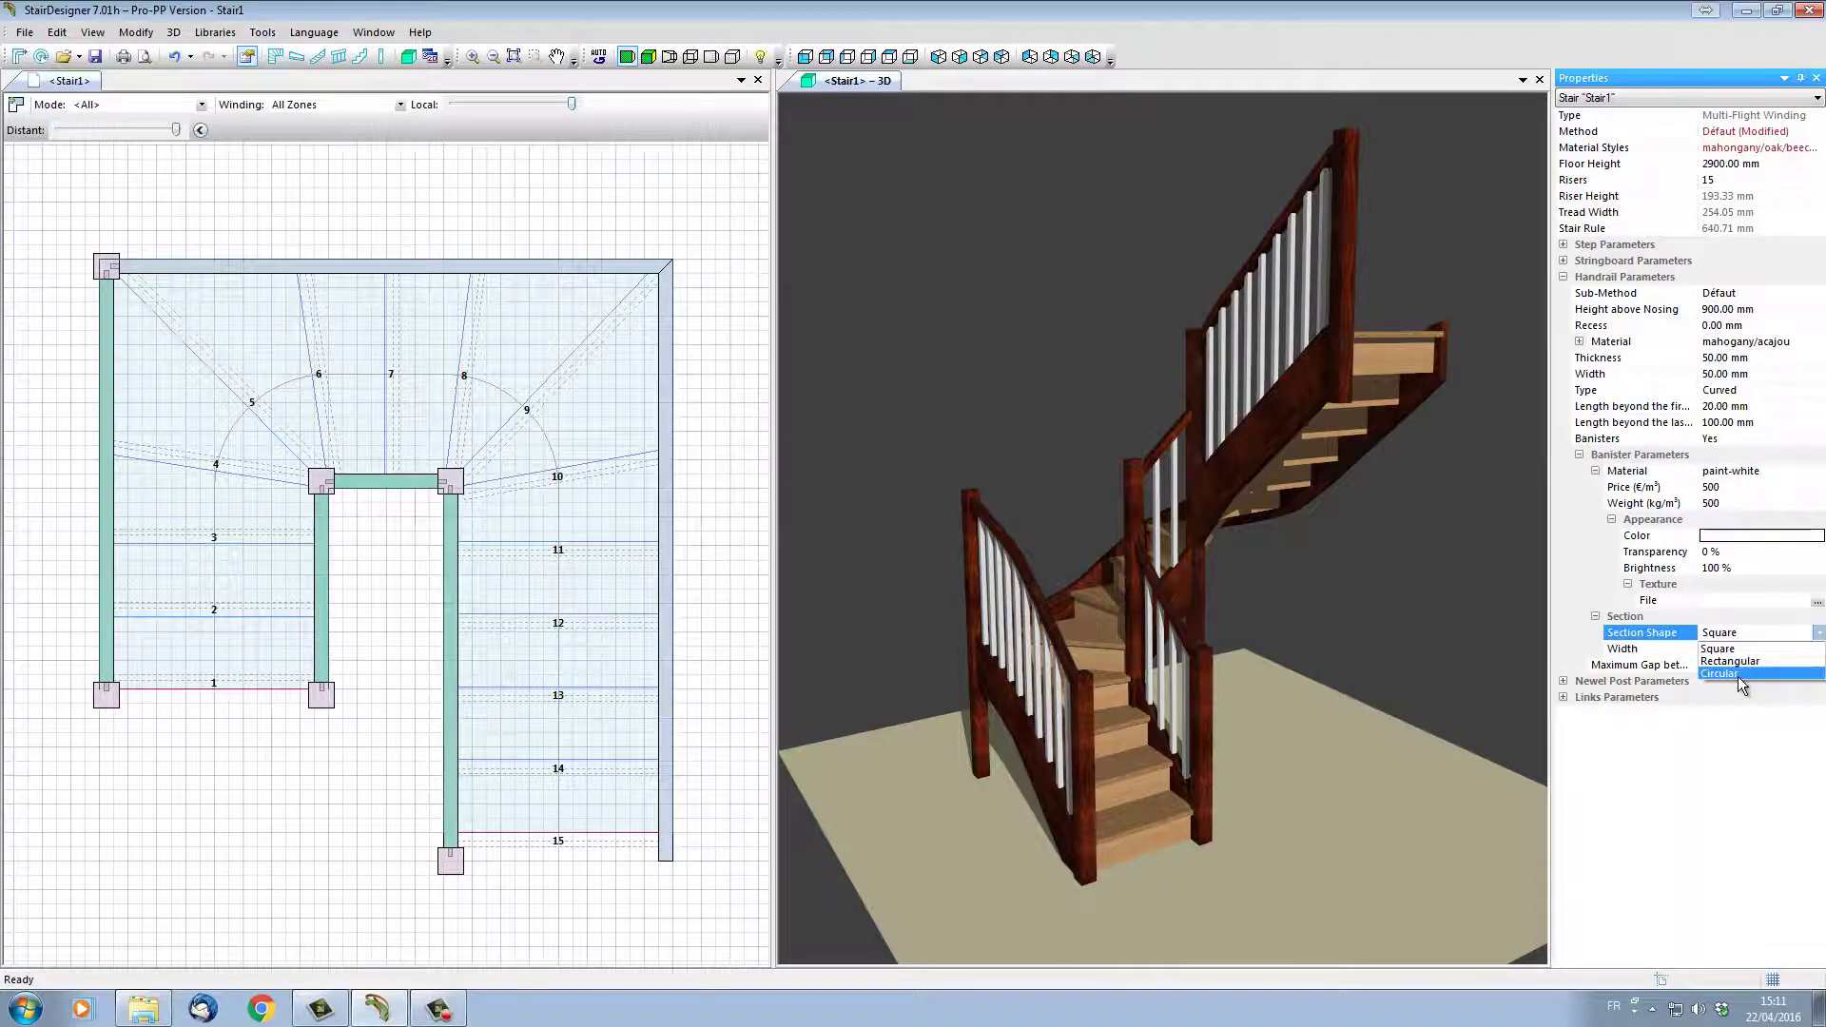
pyautogui.click(1738, 677)
pyautogui.click(1758, 648)
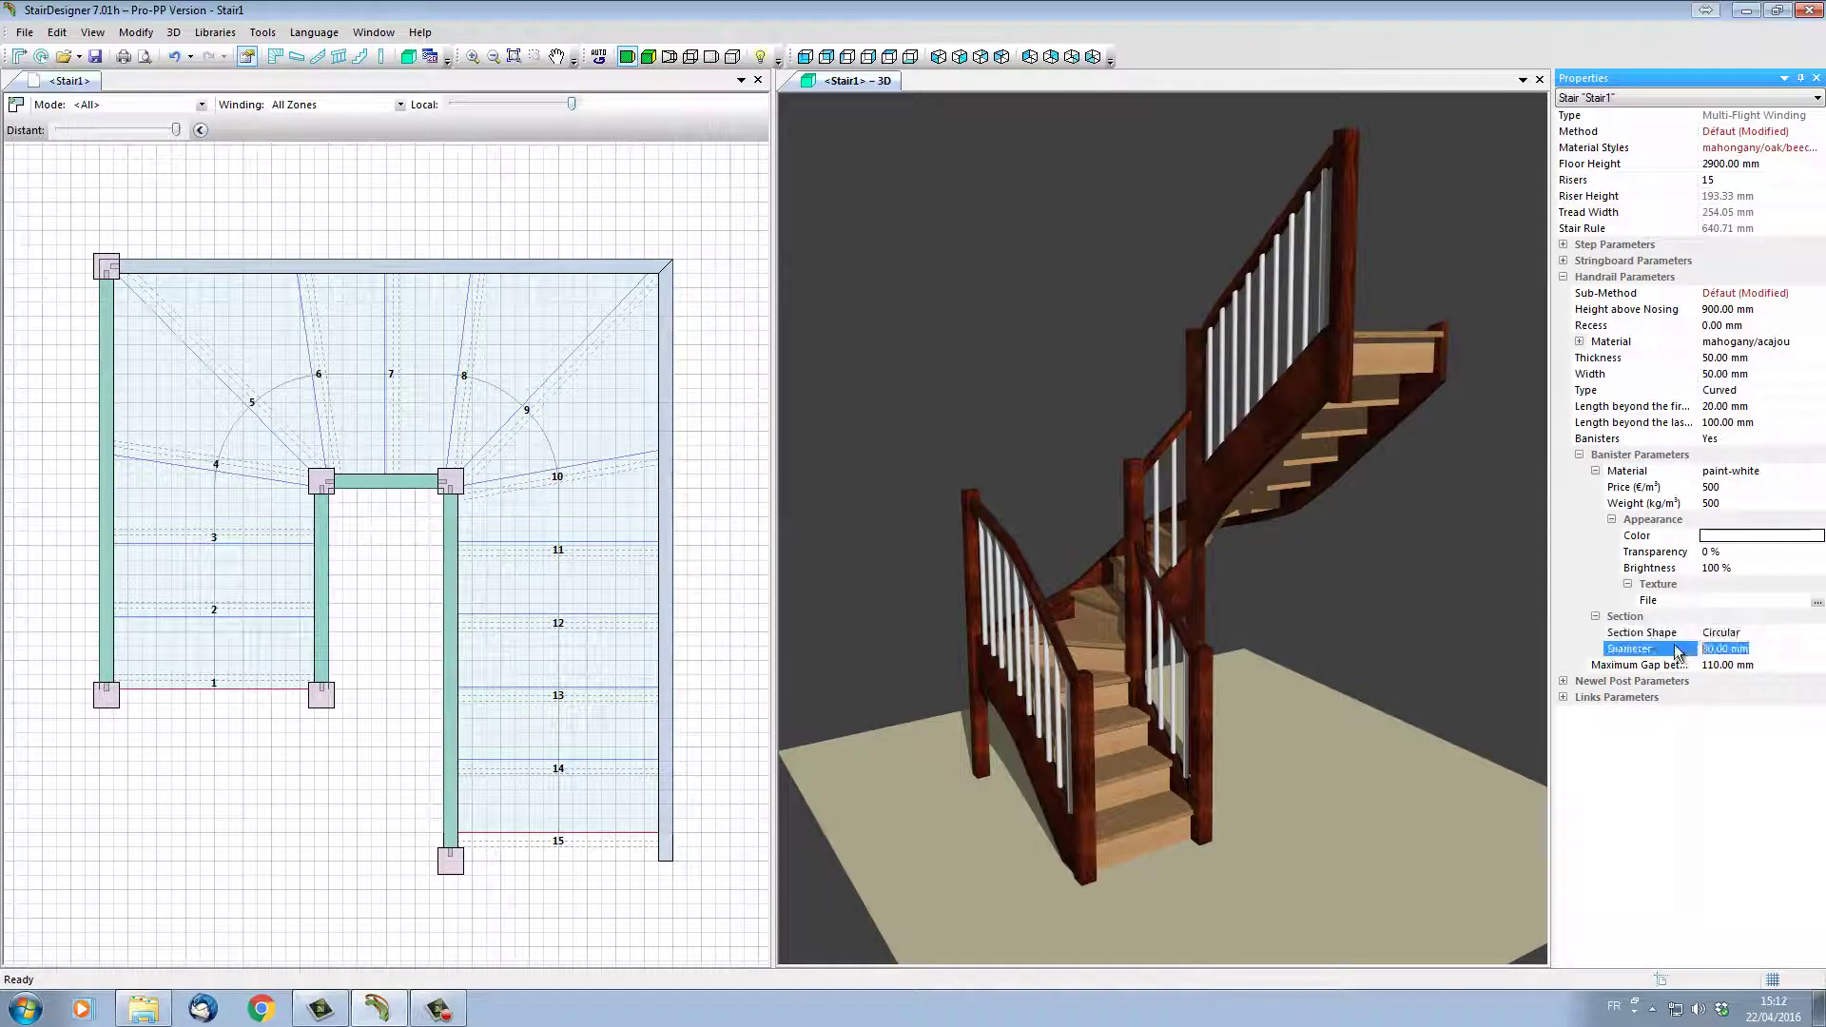
pyautogui.write('20')
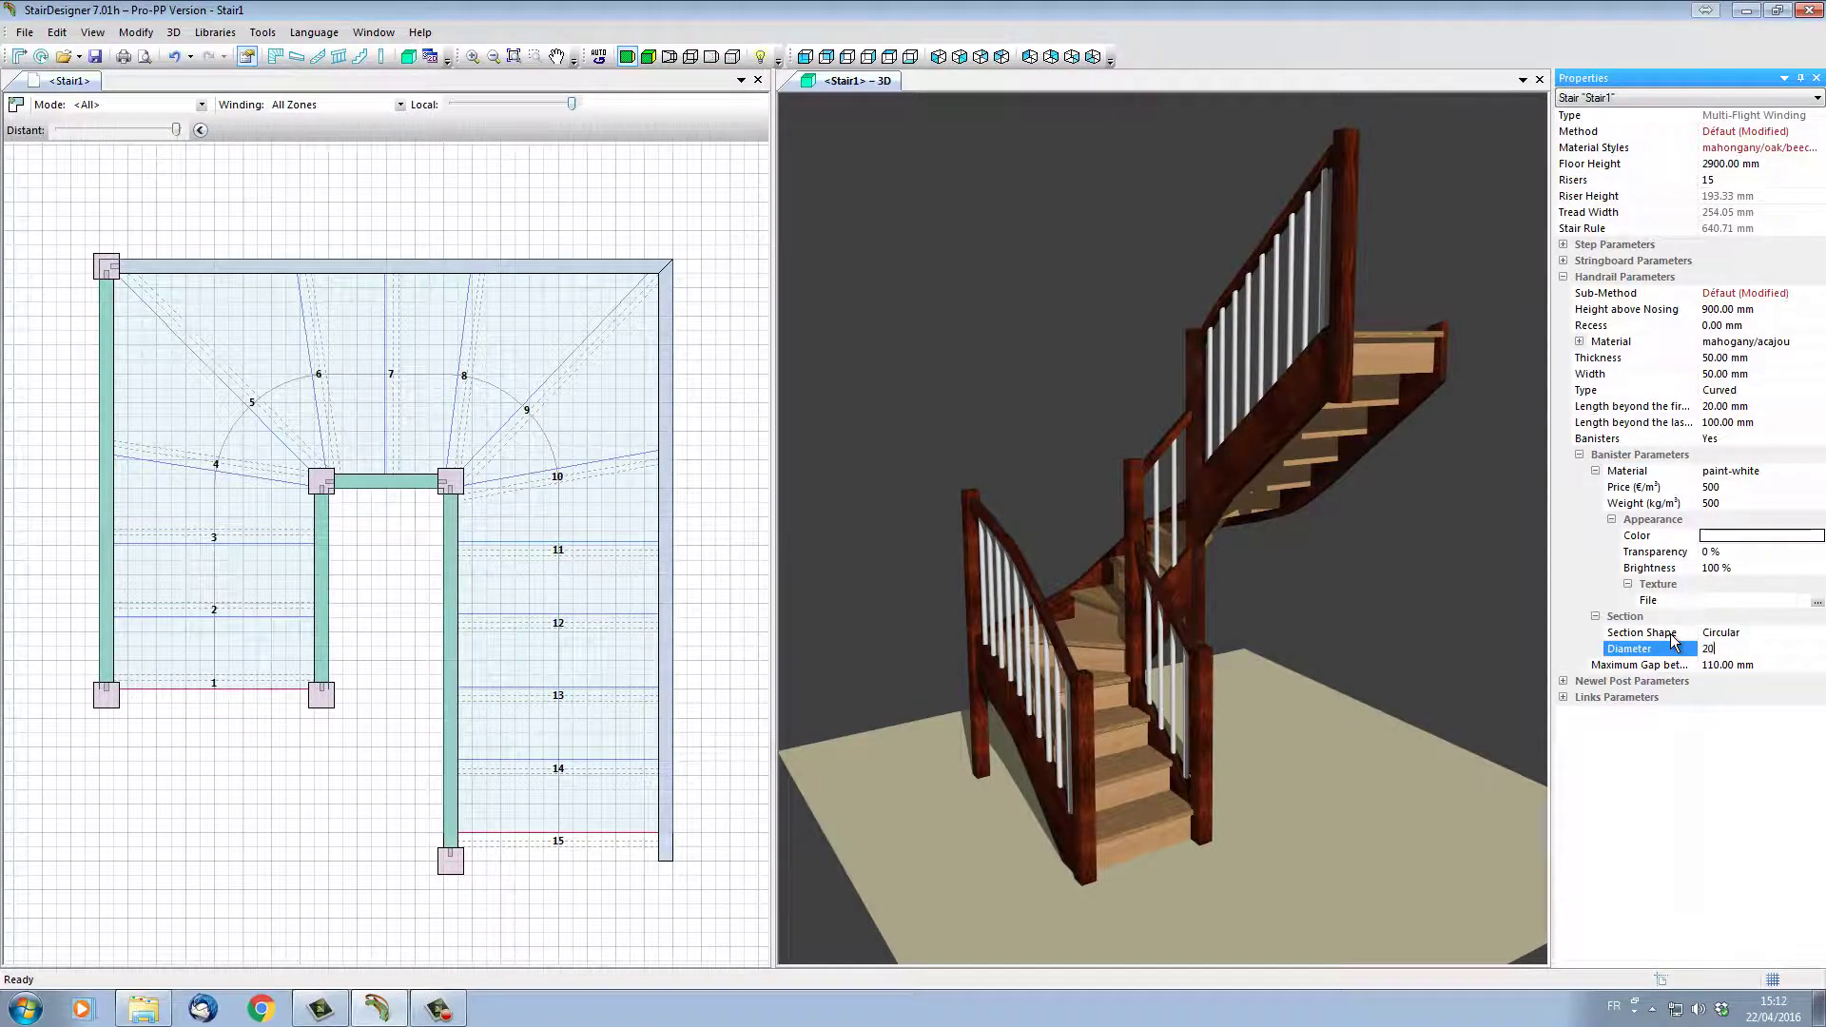
pyautogui.click(1031, 146)
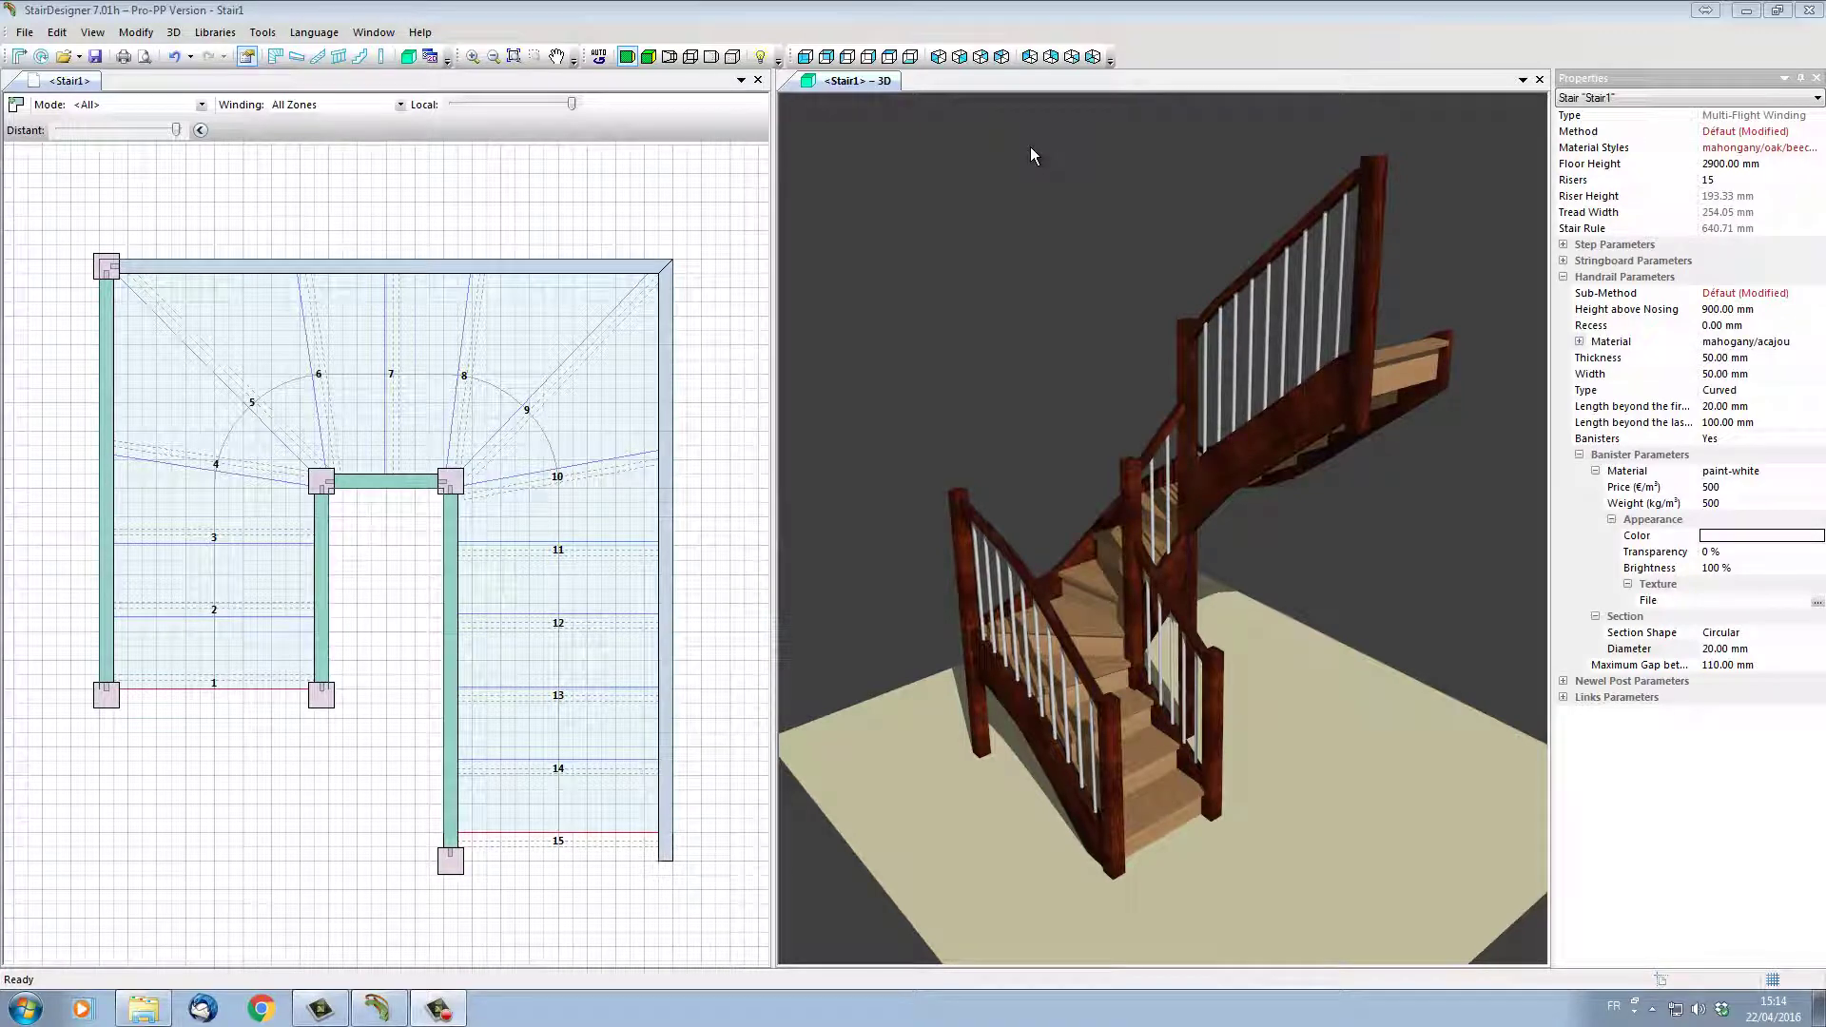
# Set the step Sub-Method to step-40/no-rise for open treads, then view them in 3D
pyautogui.click(1564, 245)
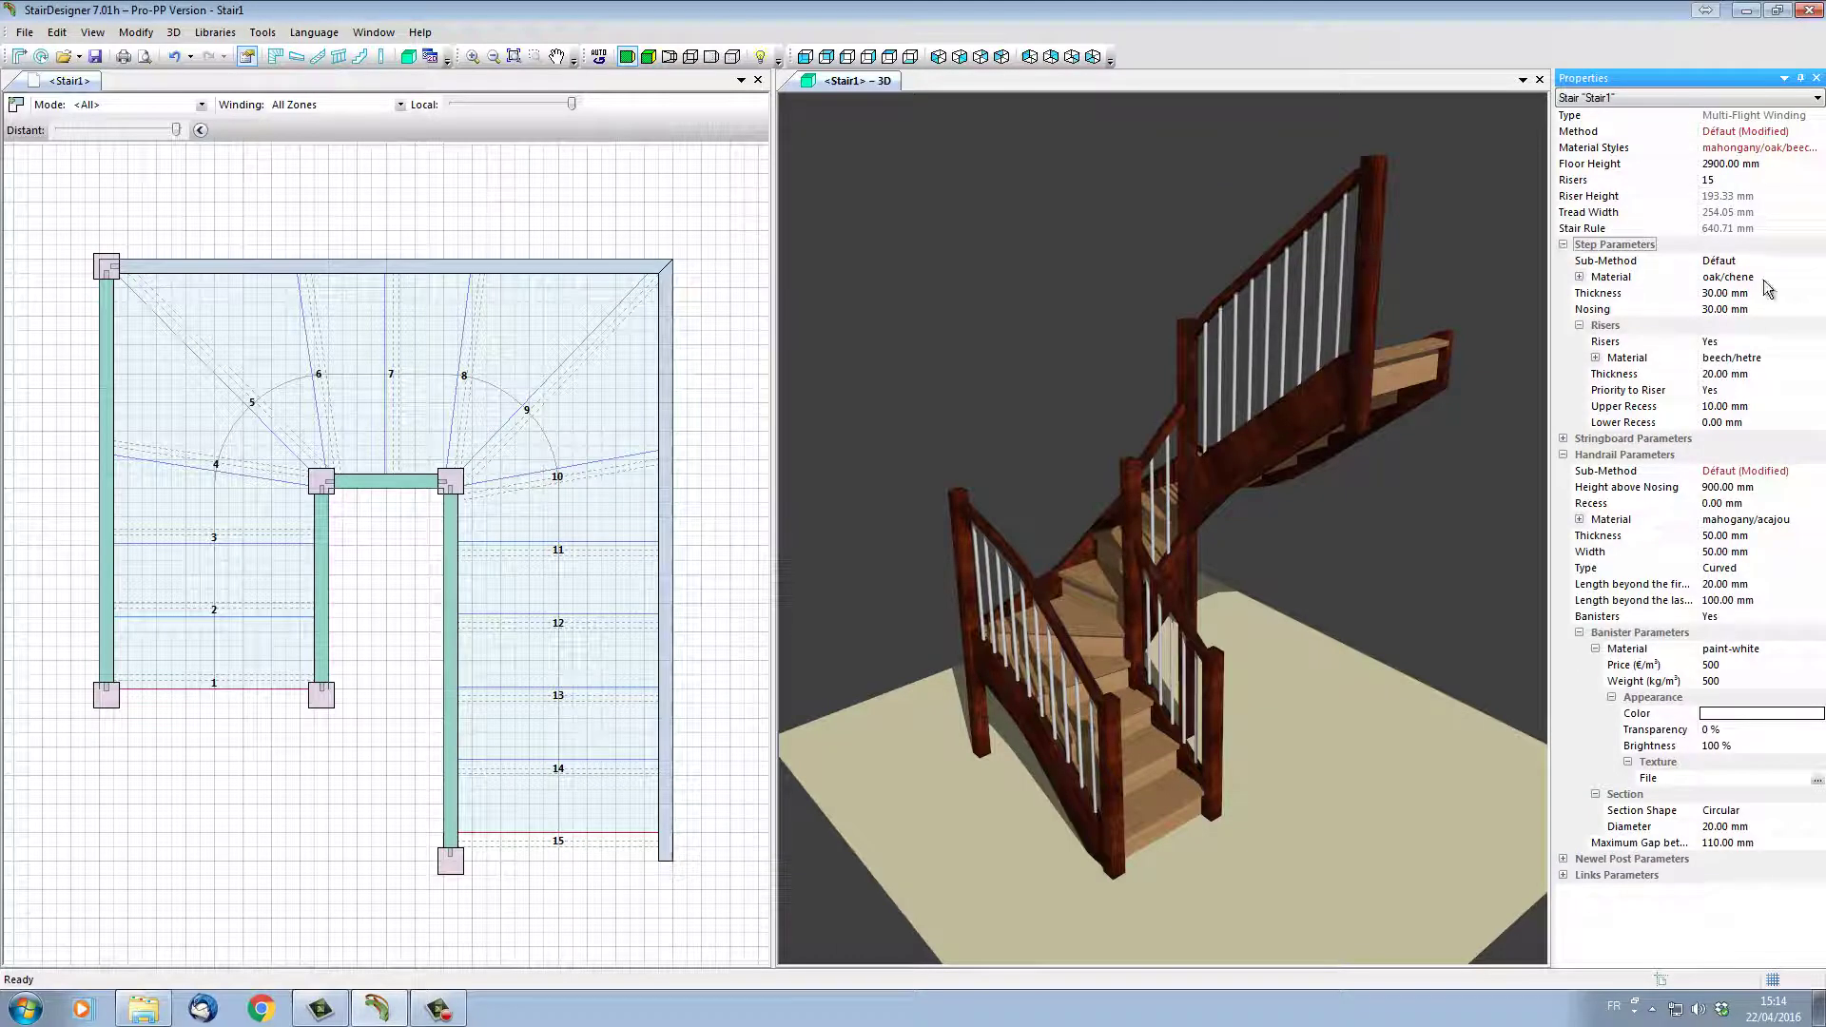
pyautogui.click(1741, 263)
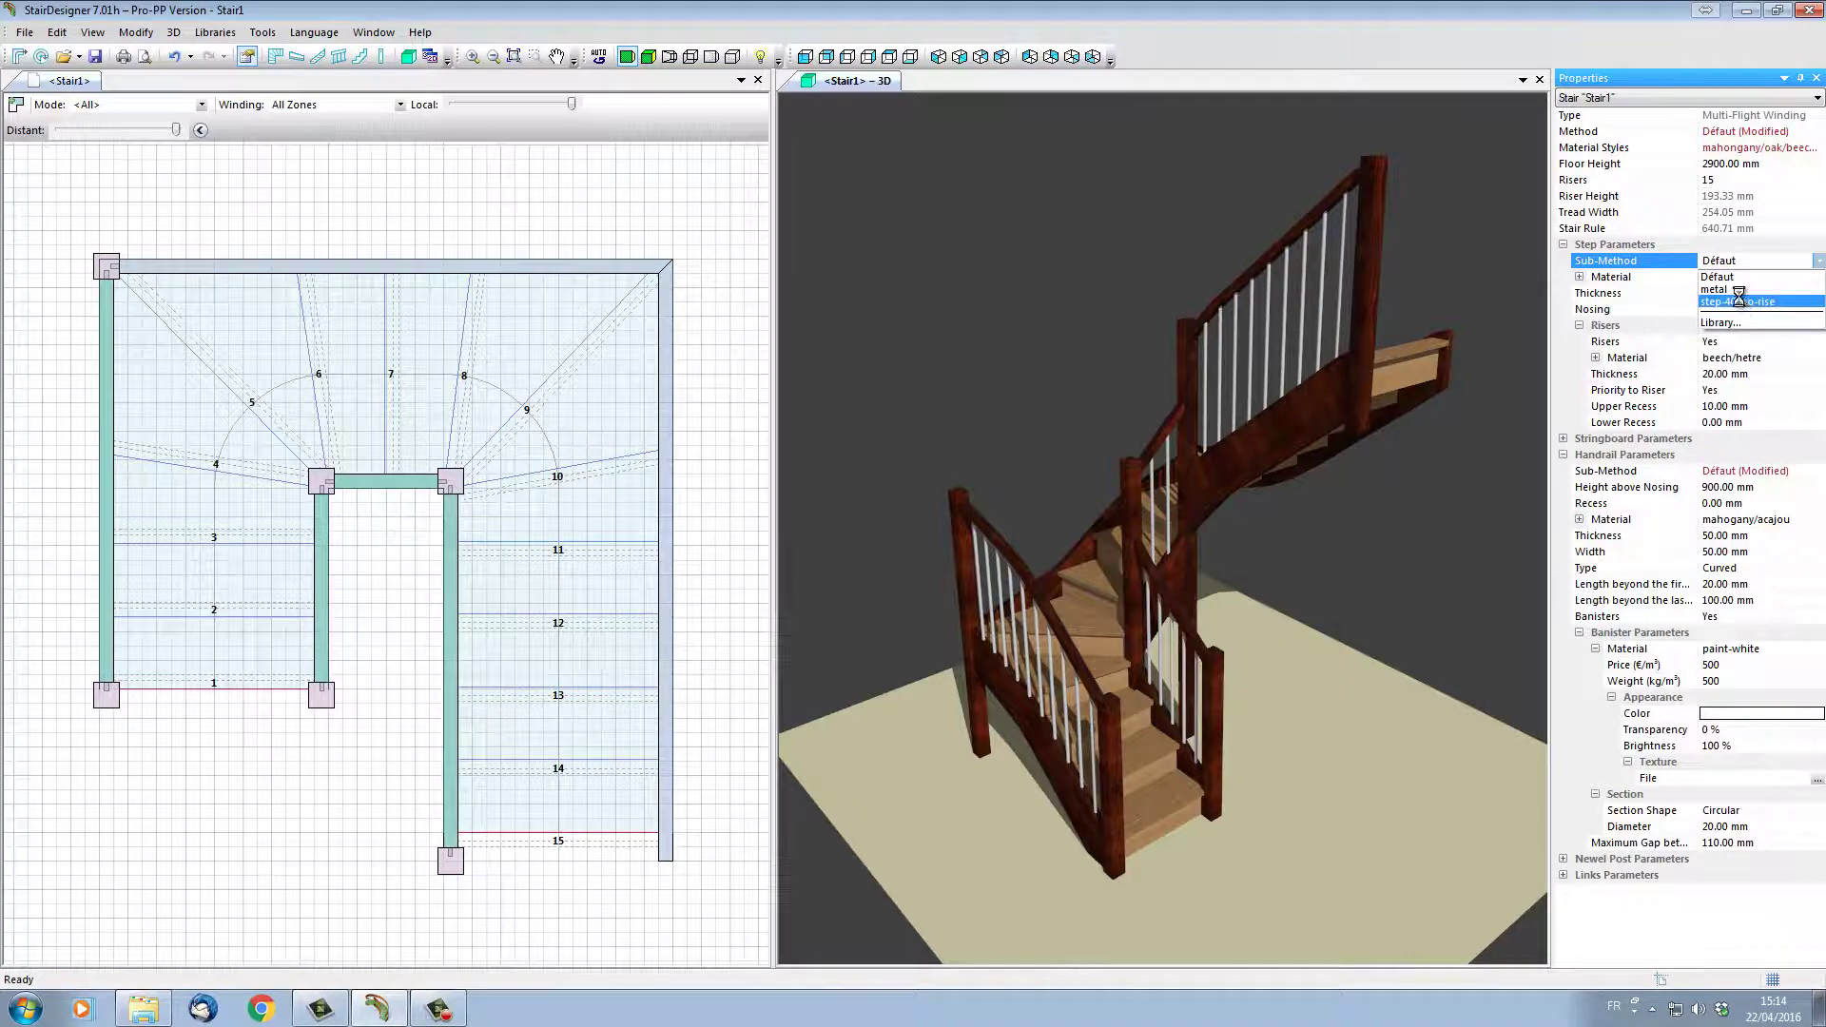
pyautogui.click(1743, 303)
pyautogui.moveTo(1329, 521); pyautogui.dragTo(1269, 312)
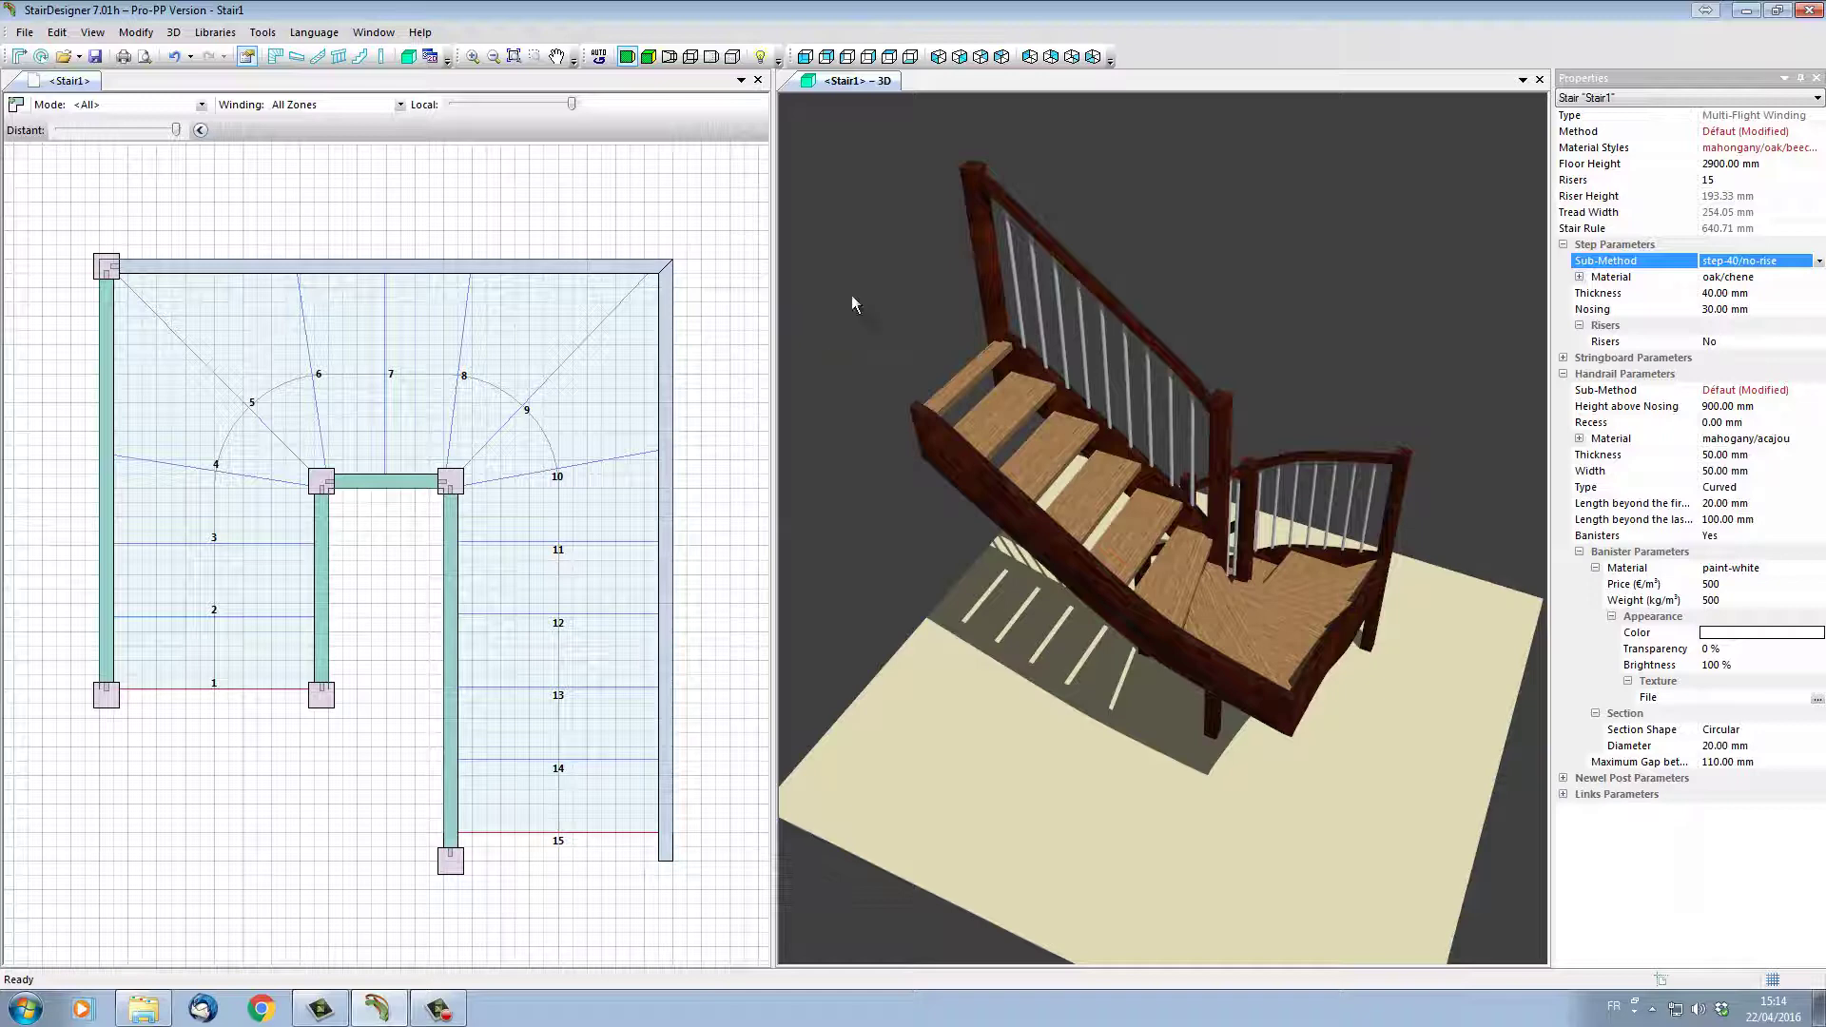
# Inspect the top landing step's Riser setting, then zoom in on the curved string
pyautogui.click(964, 376)
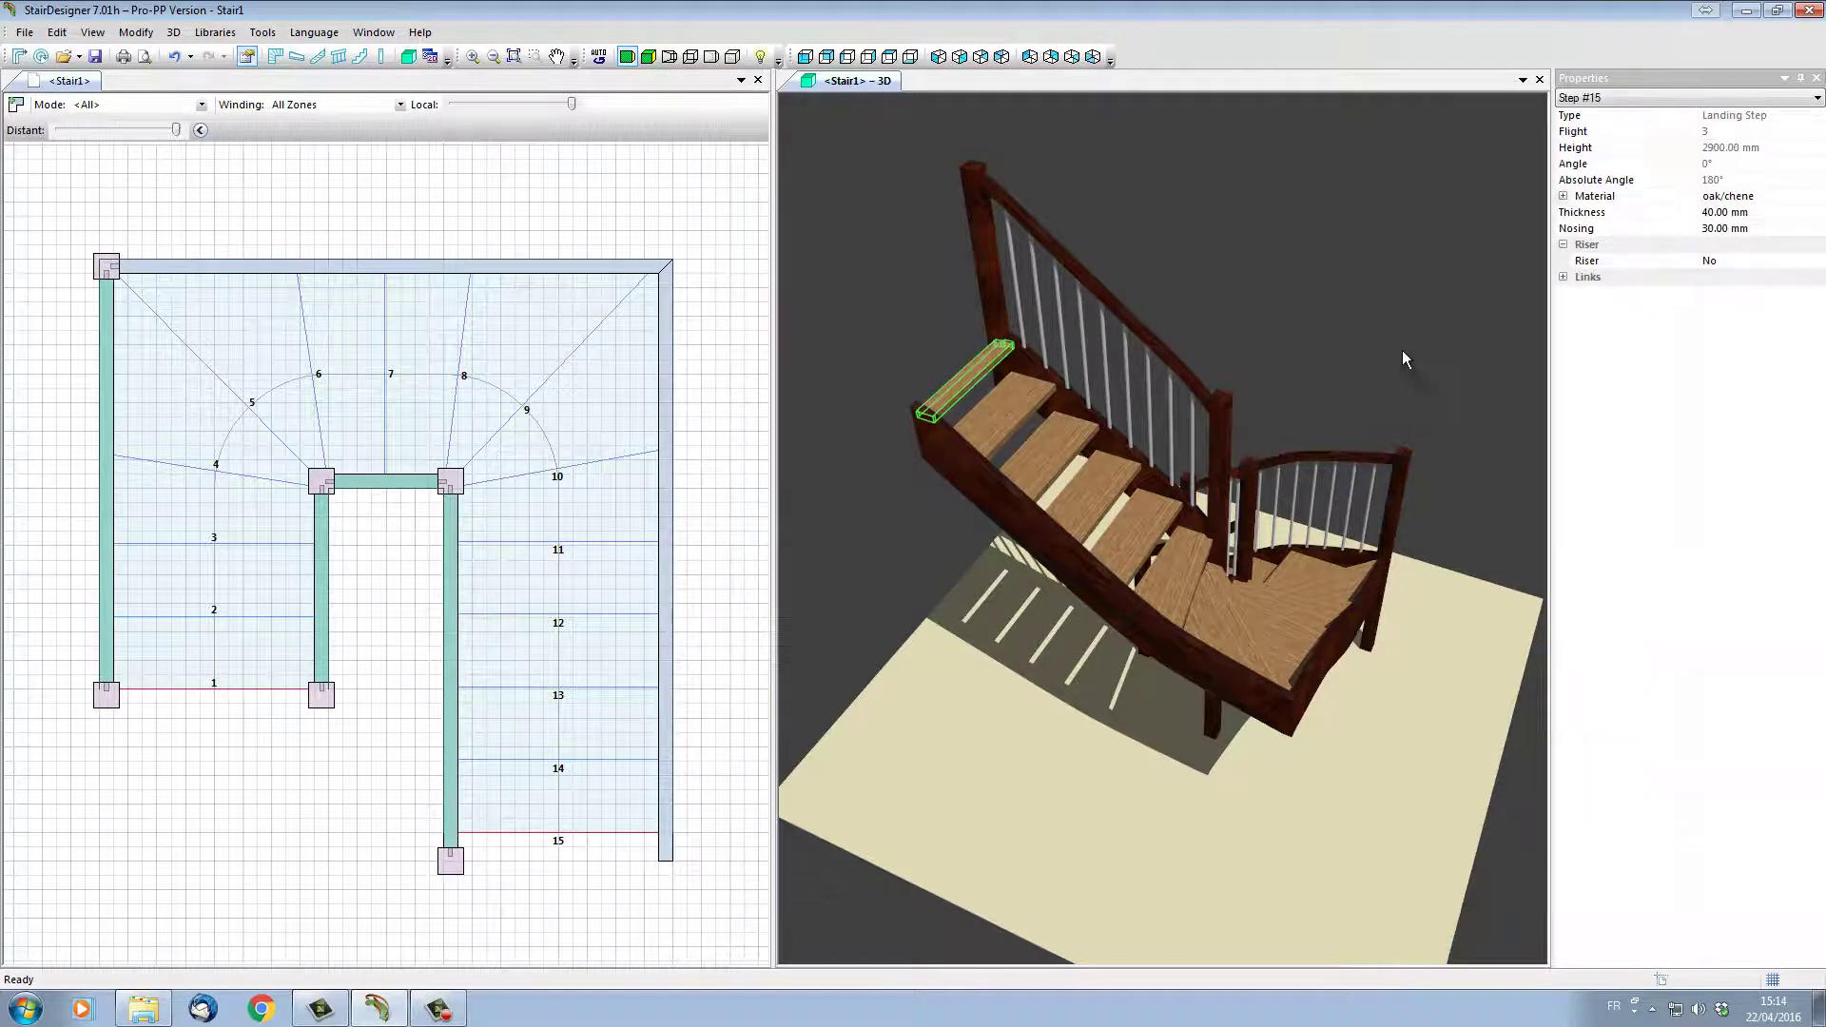
pyautogui.click(1710, 268)
pyautogui.click(1709, 267)
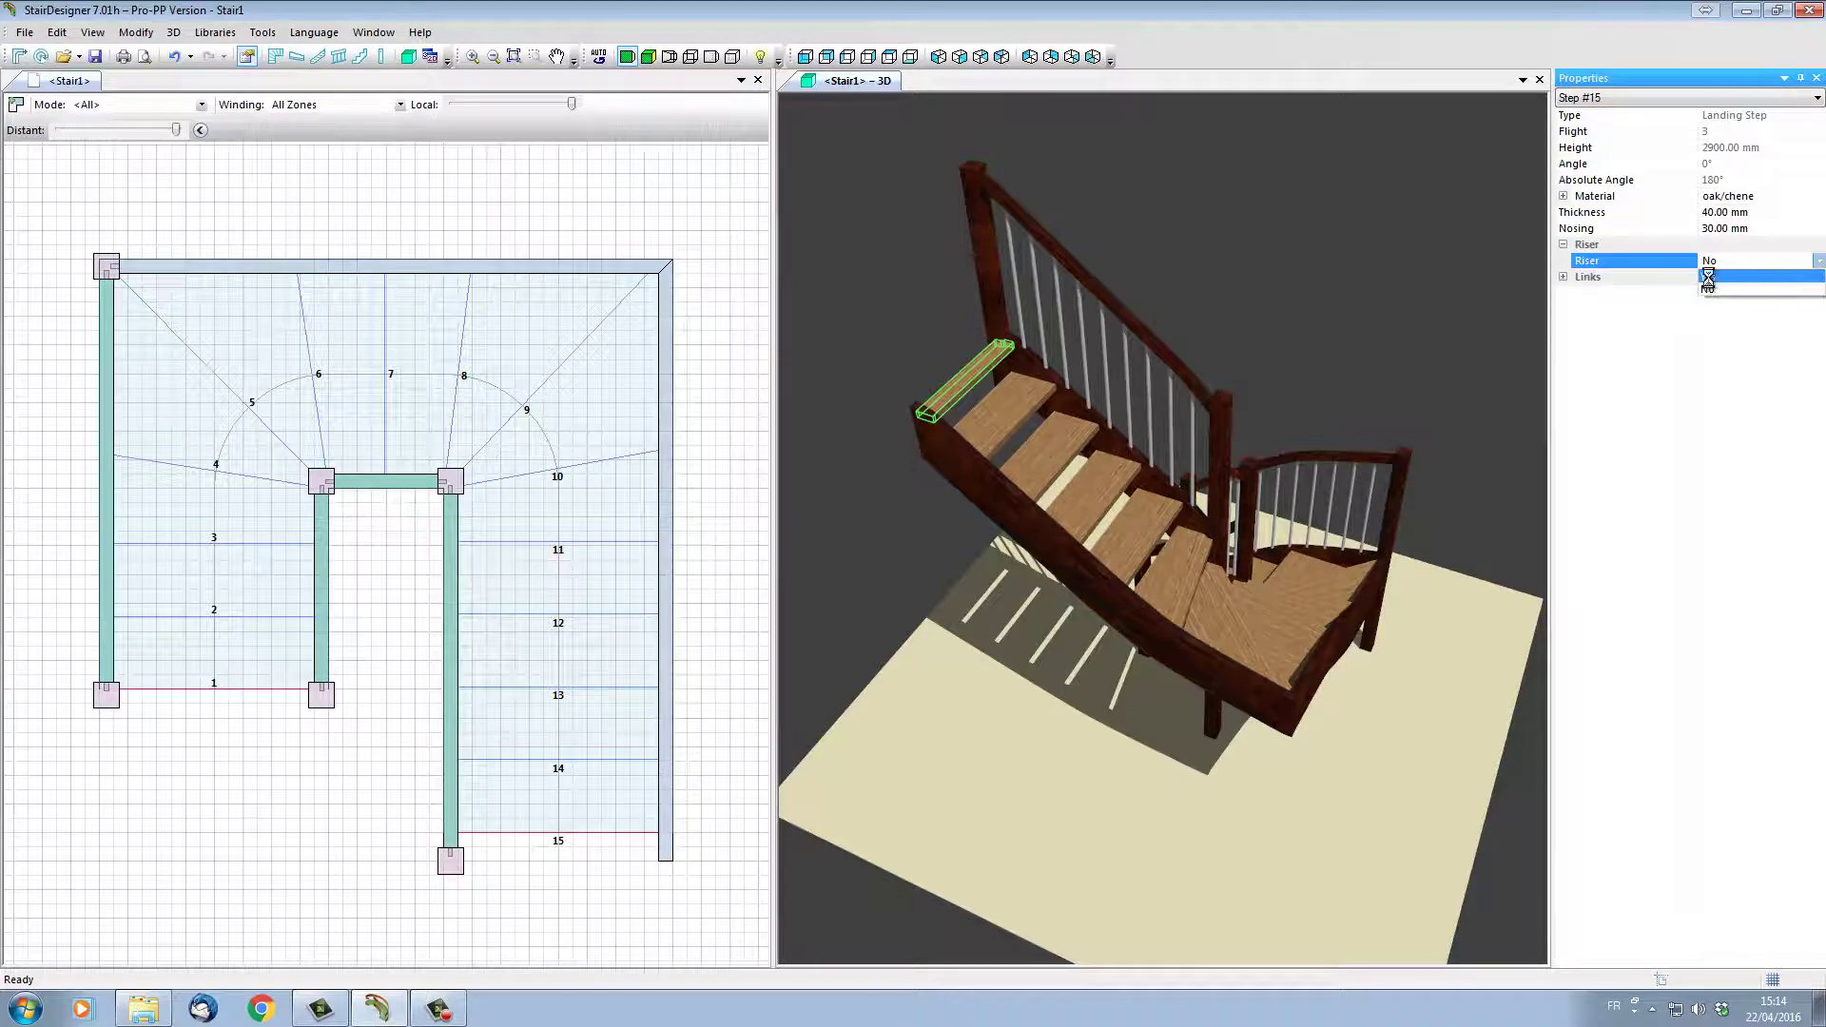
pyautogui.click(1708, 277)
pyautogui.moveTo(1332, 266); pyautogui.dragTo(1275, 196)
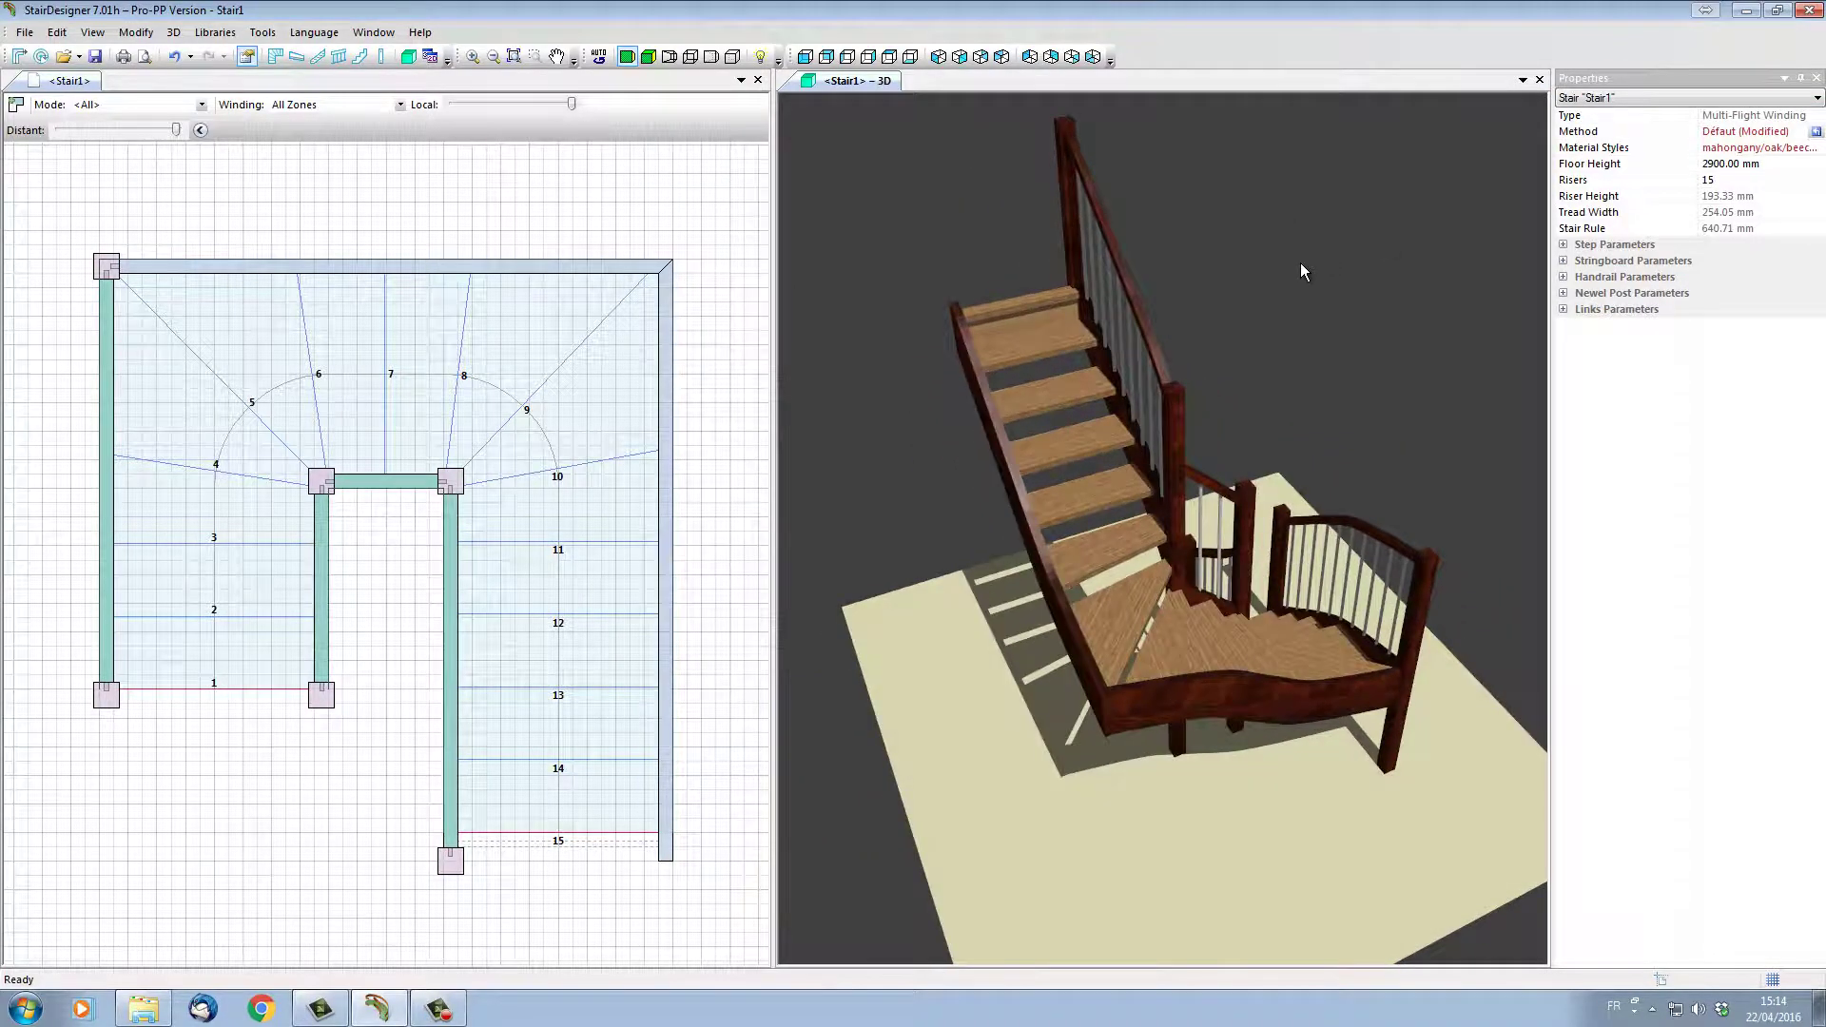
pyautogui.moveTo(1302, 272); pyautogui.dragTo(805, 566)
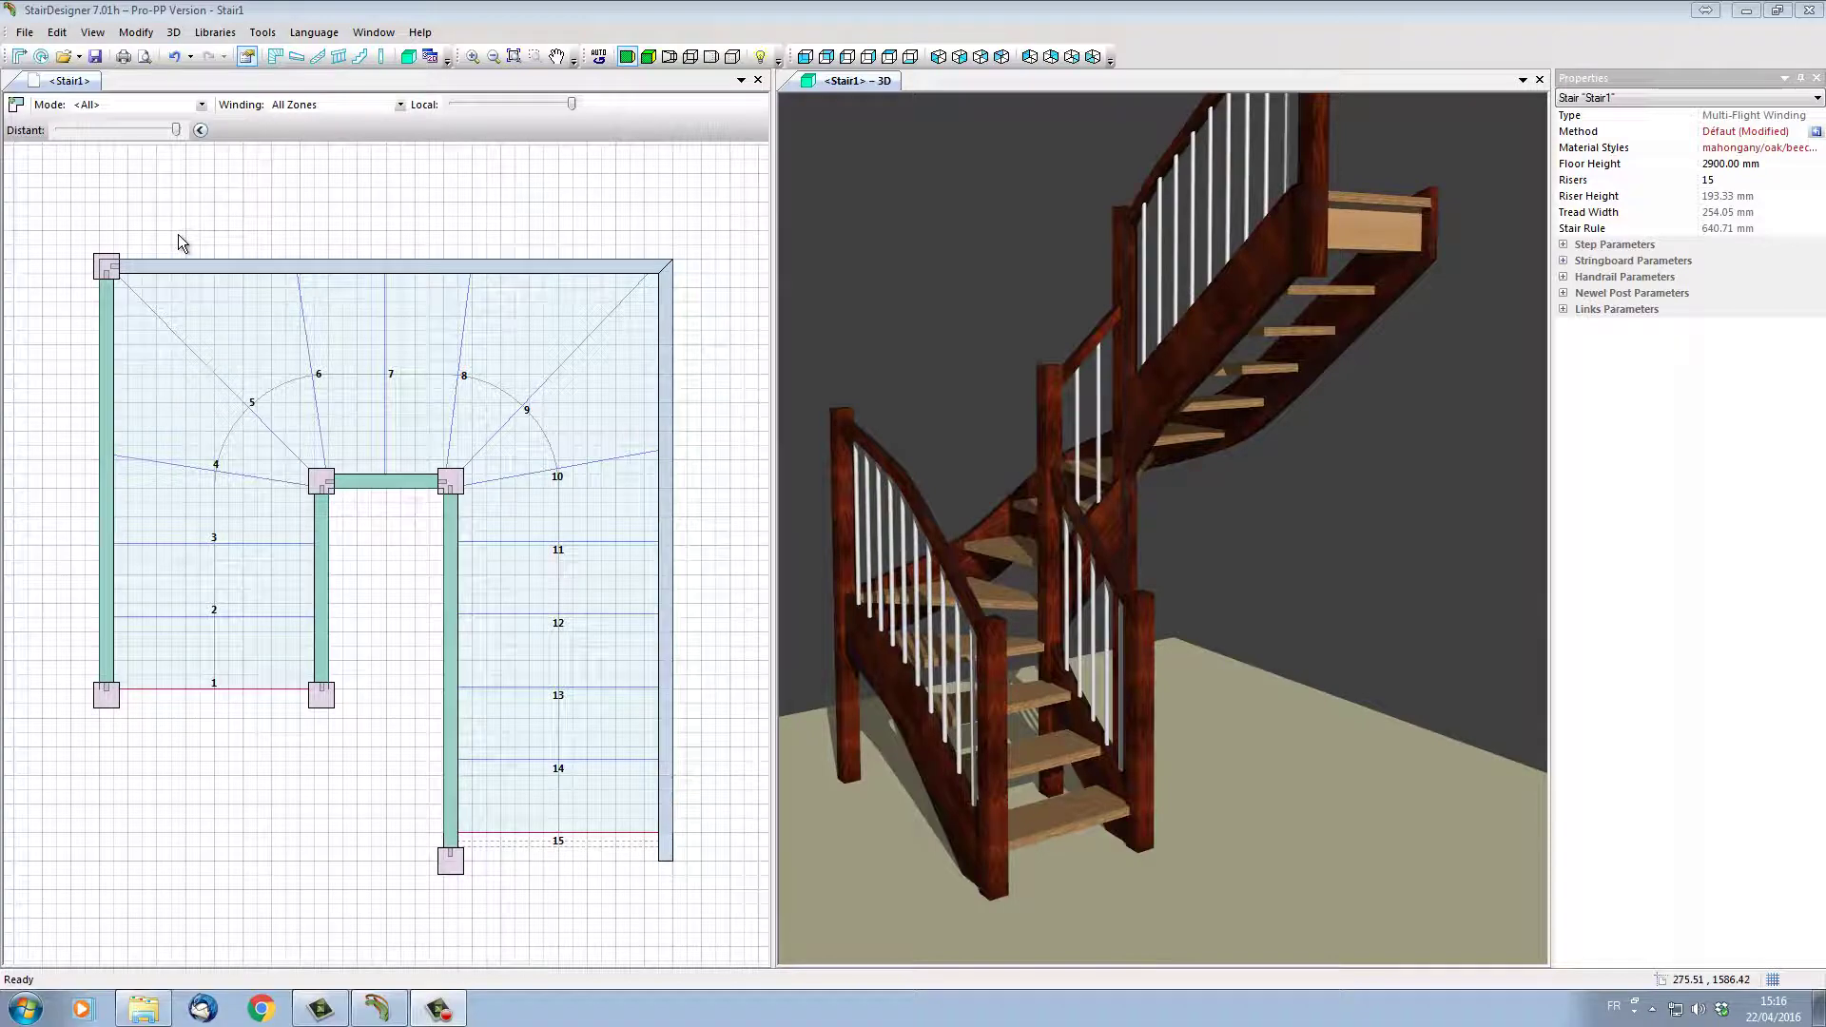
# In Stairwell mode, add vertices to the top edge and pull the top-left corner down
pyautogui.click(202, 106)
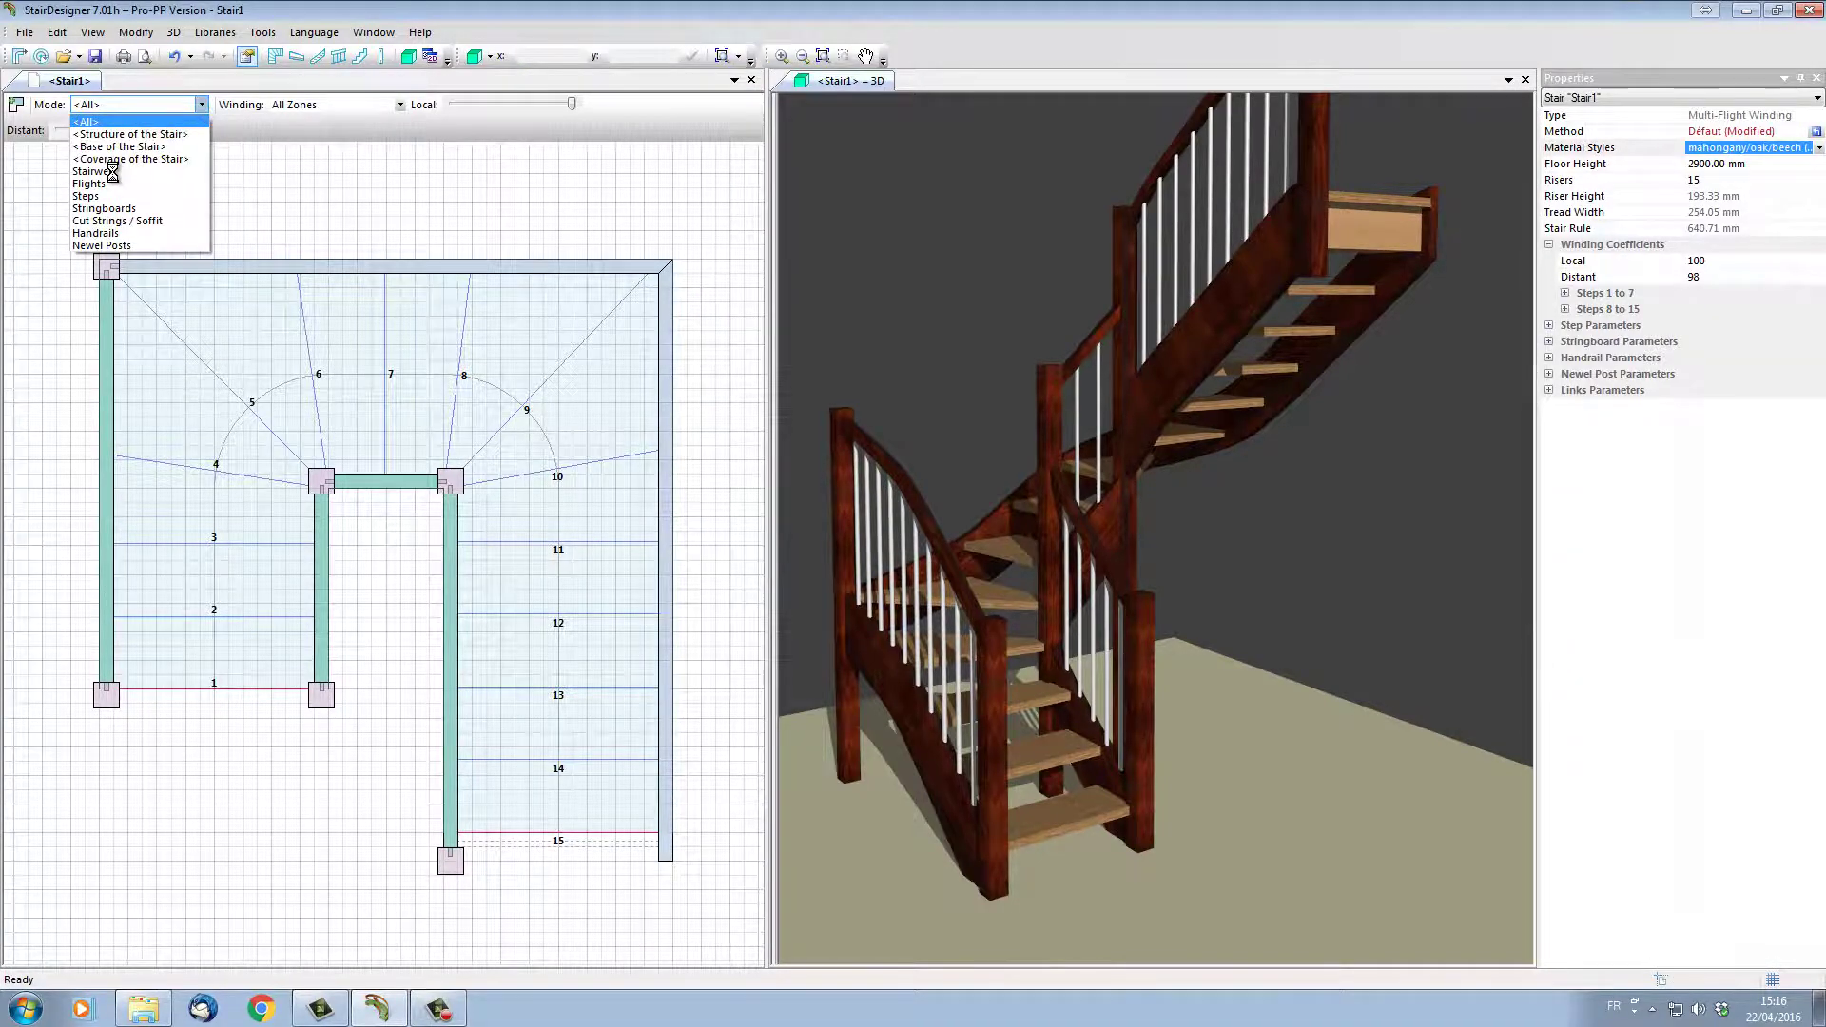
pyautogui.click(96, 171)
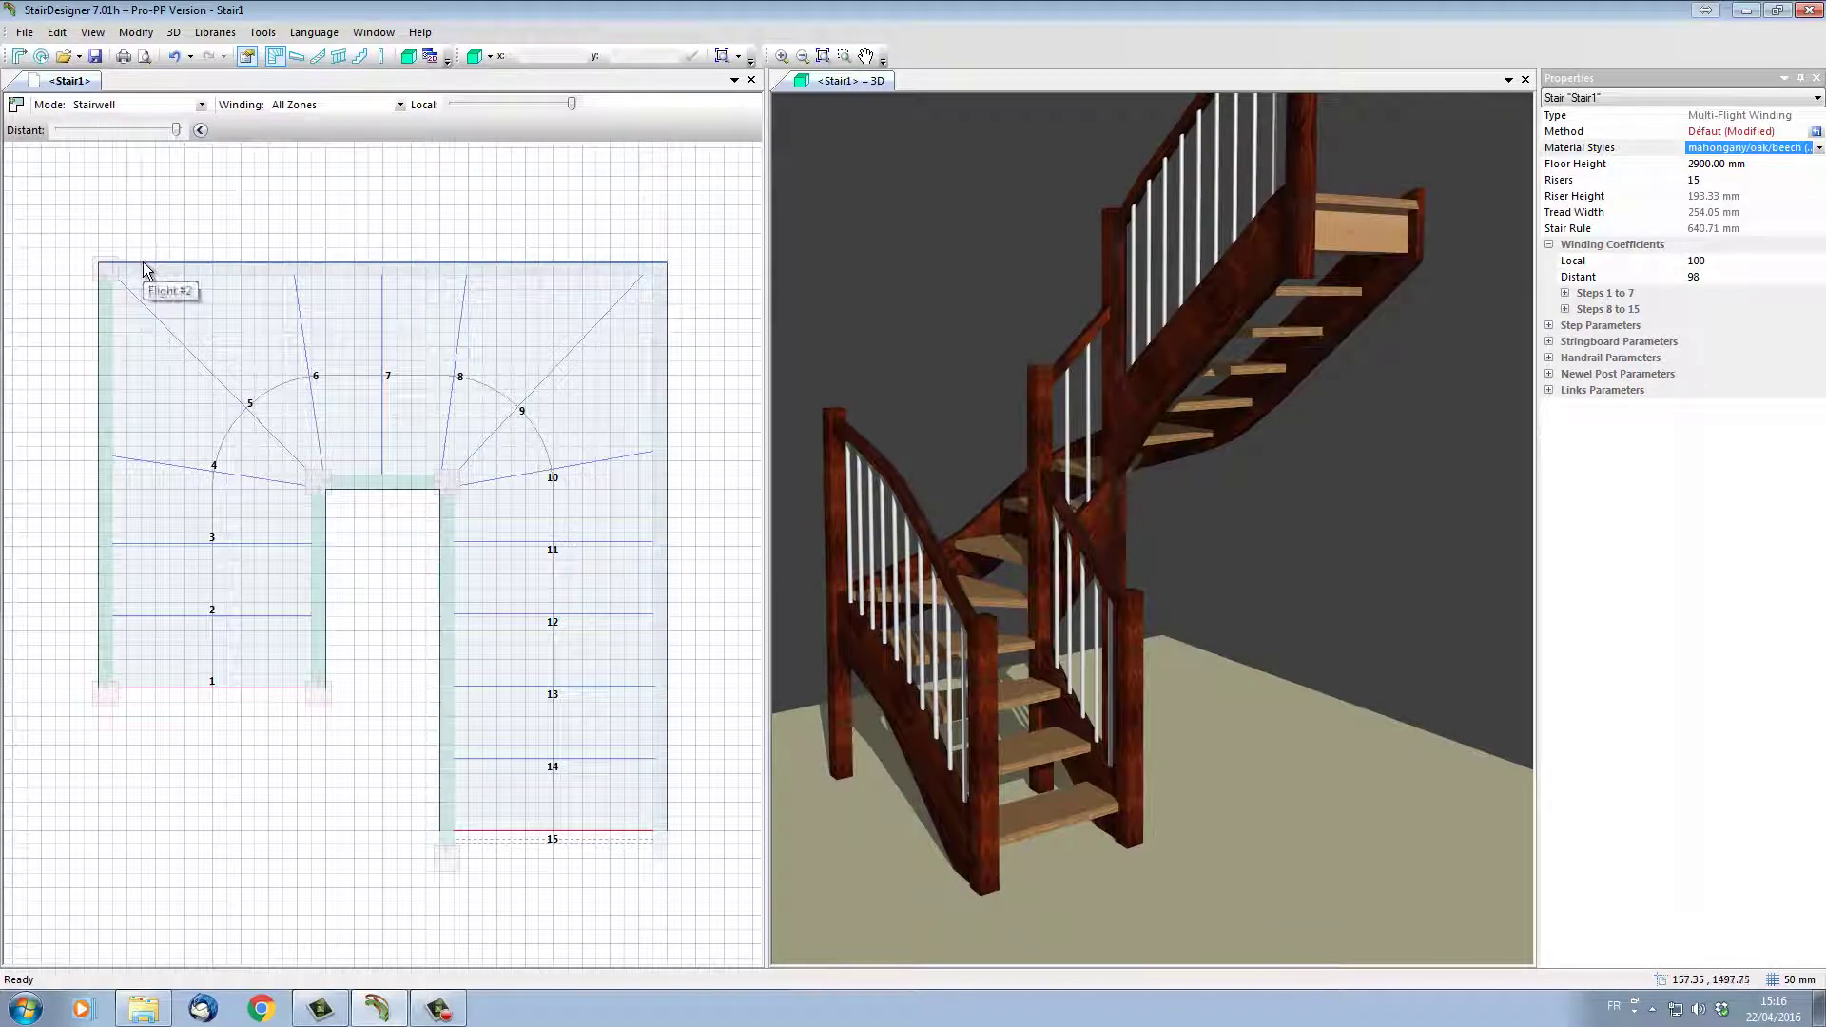
pyautogui.click(144, 263)
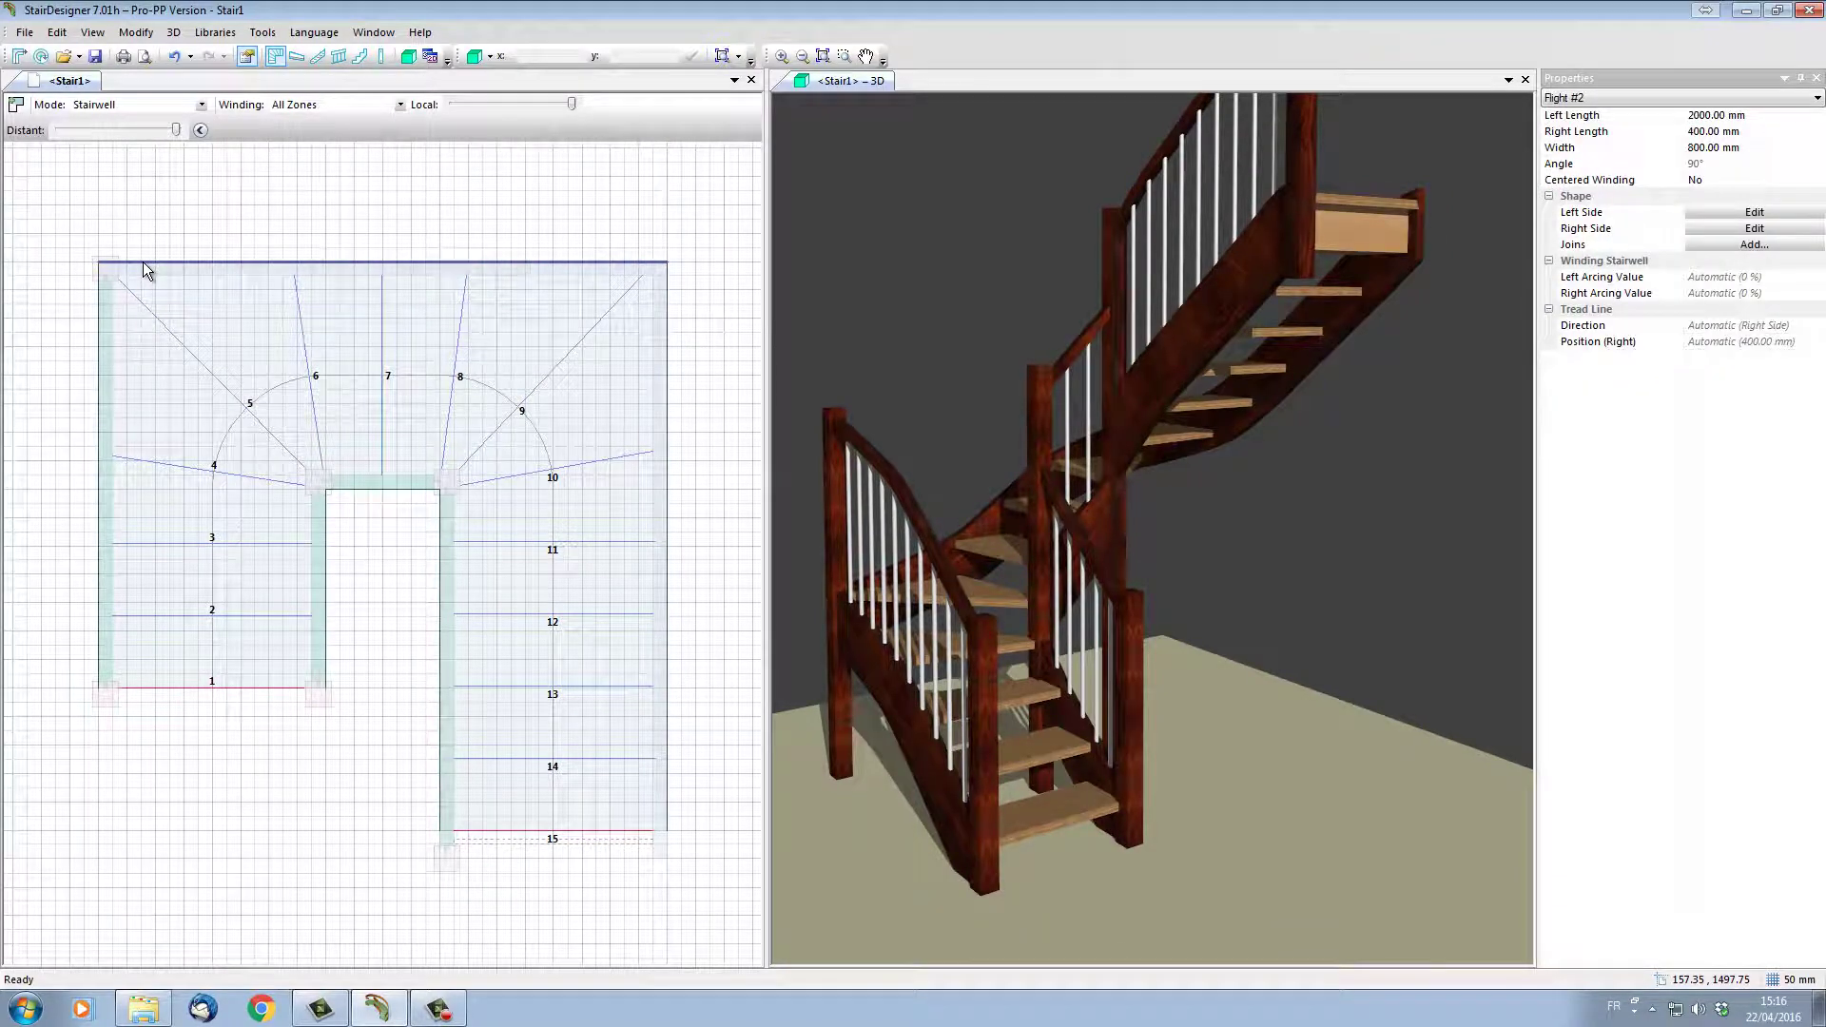
pyautogui.click(143, 262)
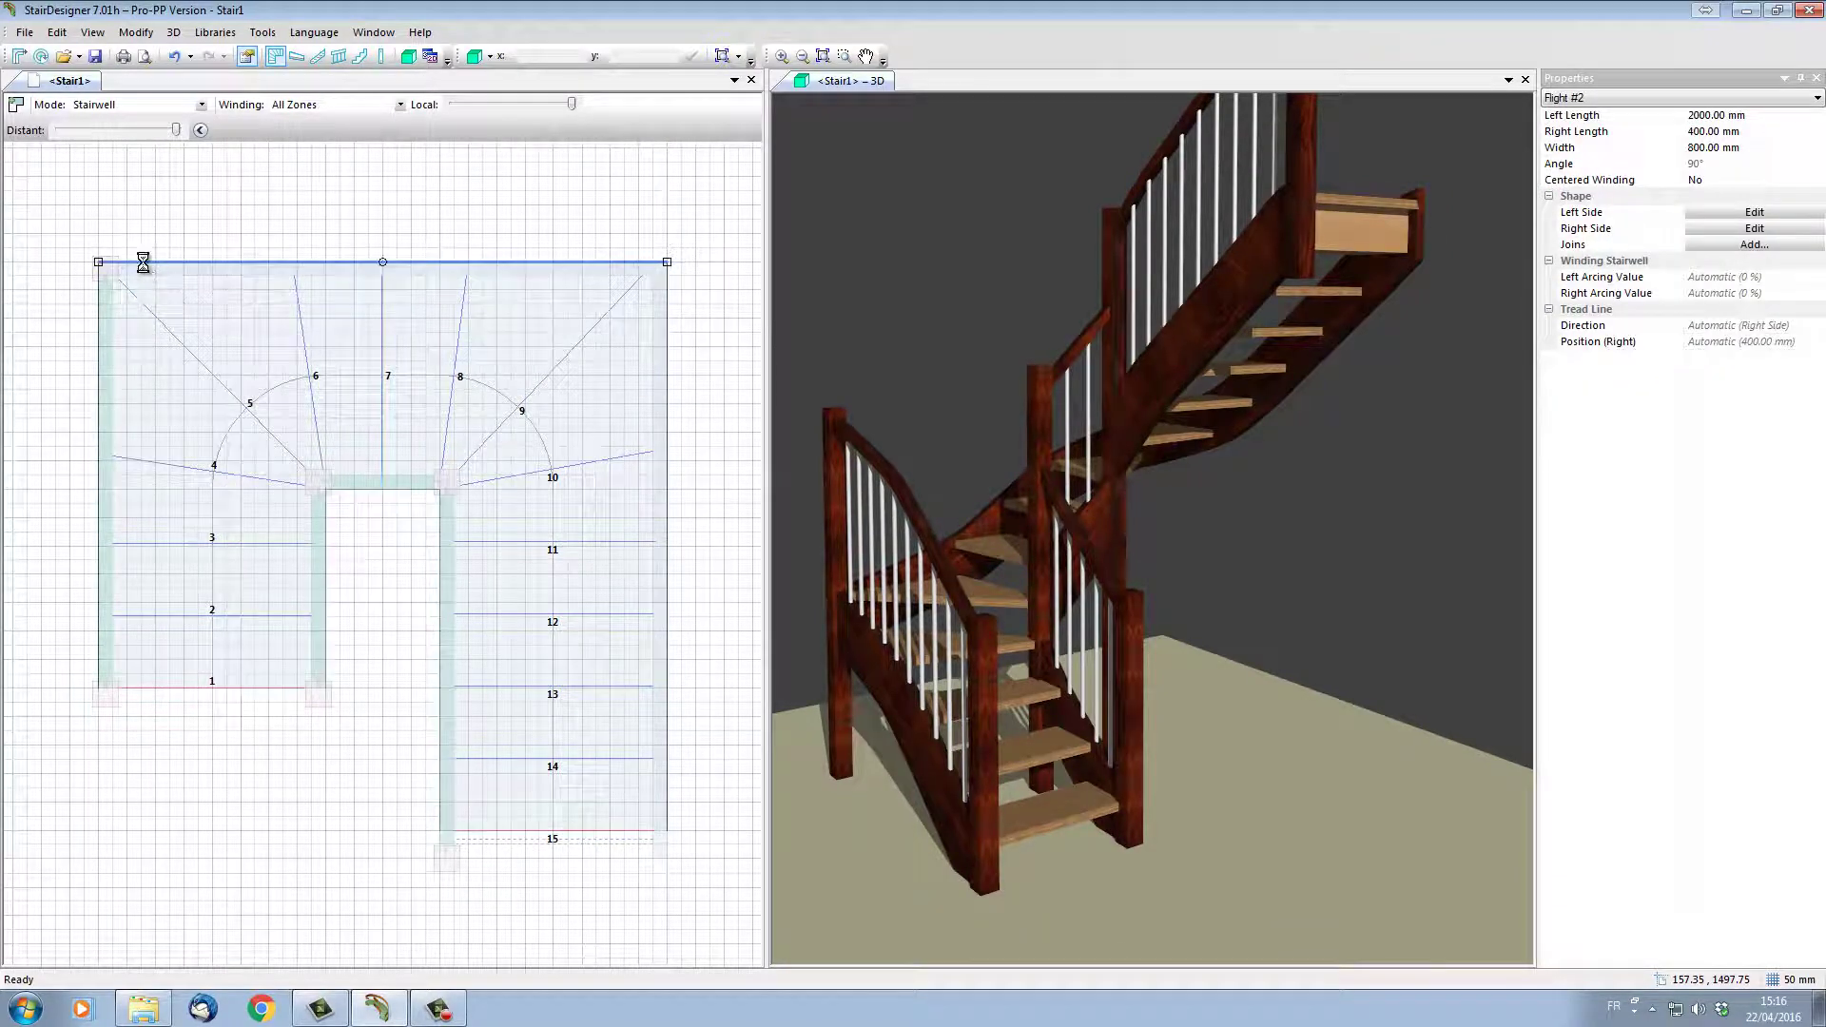
pyautogui.click(143, 263)
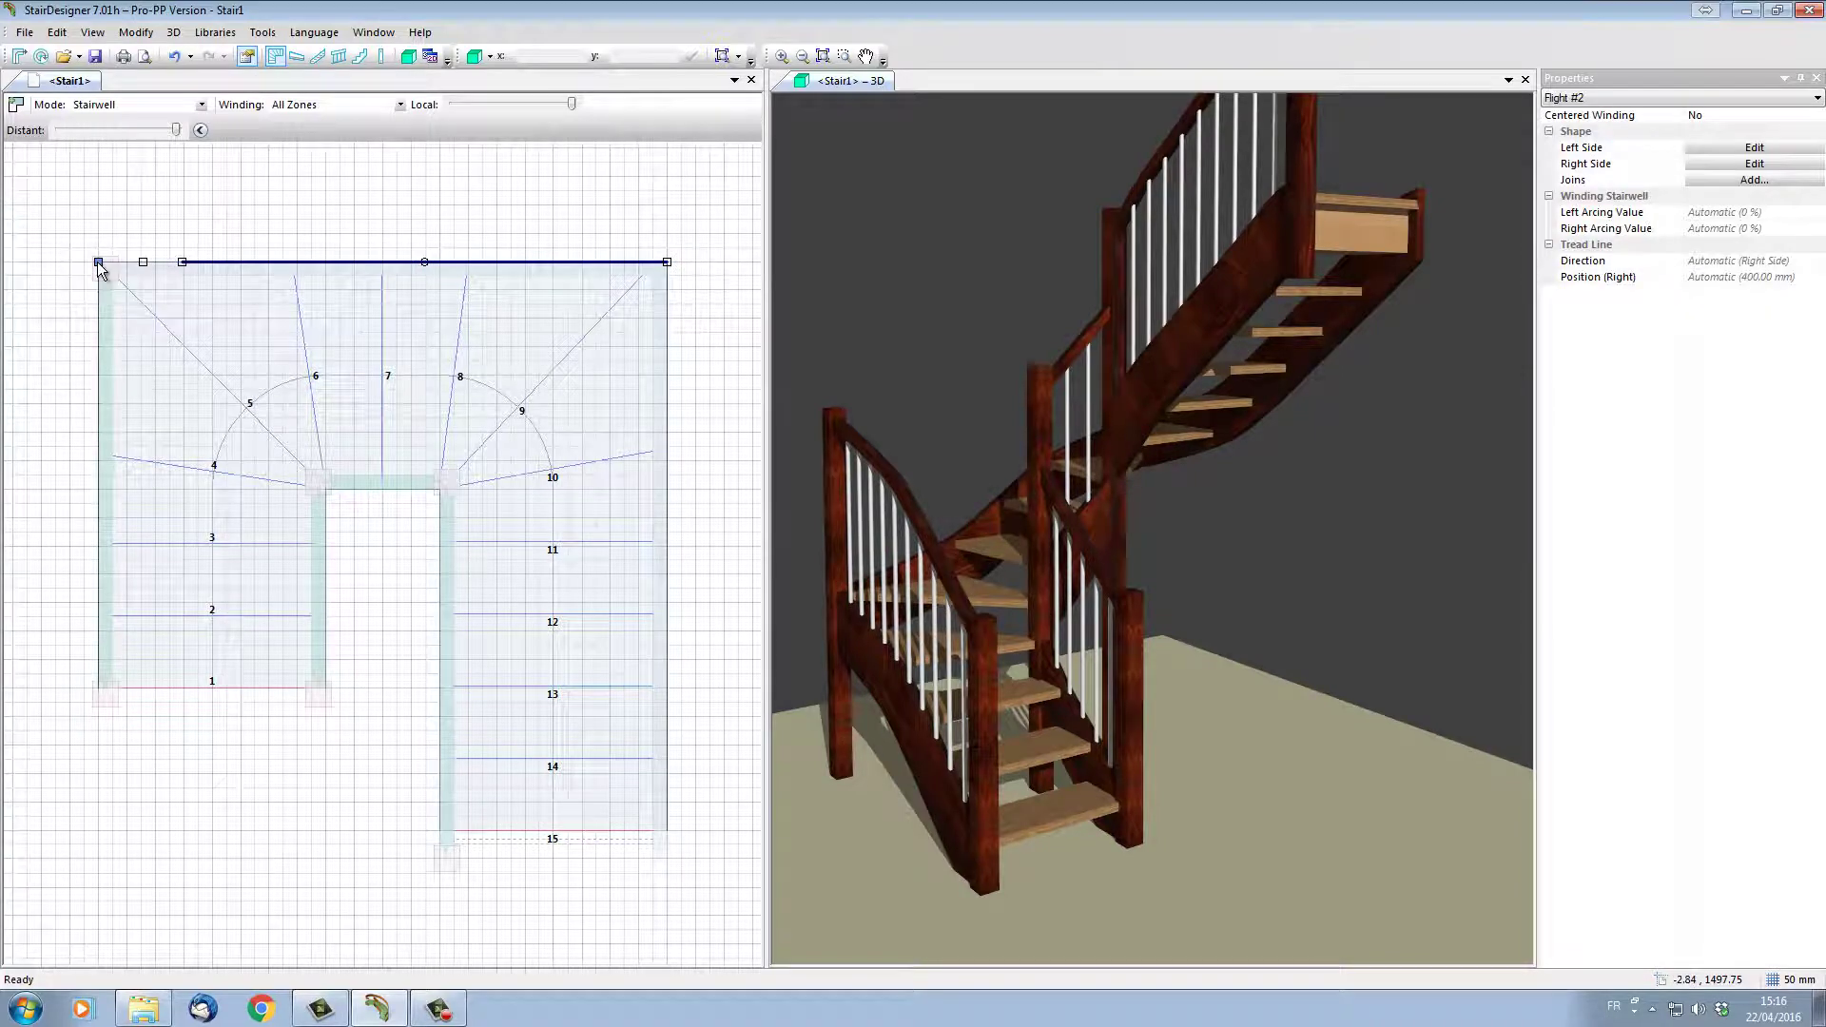
pyautogui.moveTo(99, 265); pyautogui.dragTo(99, 340)
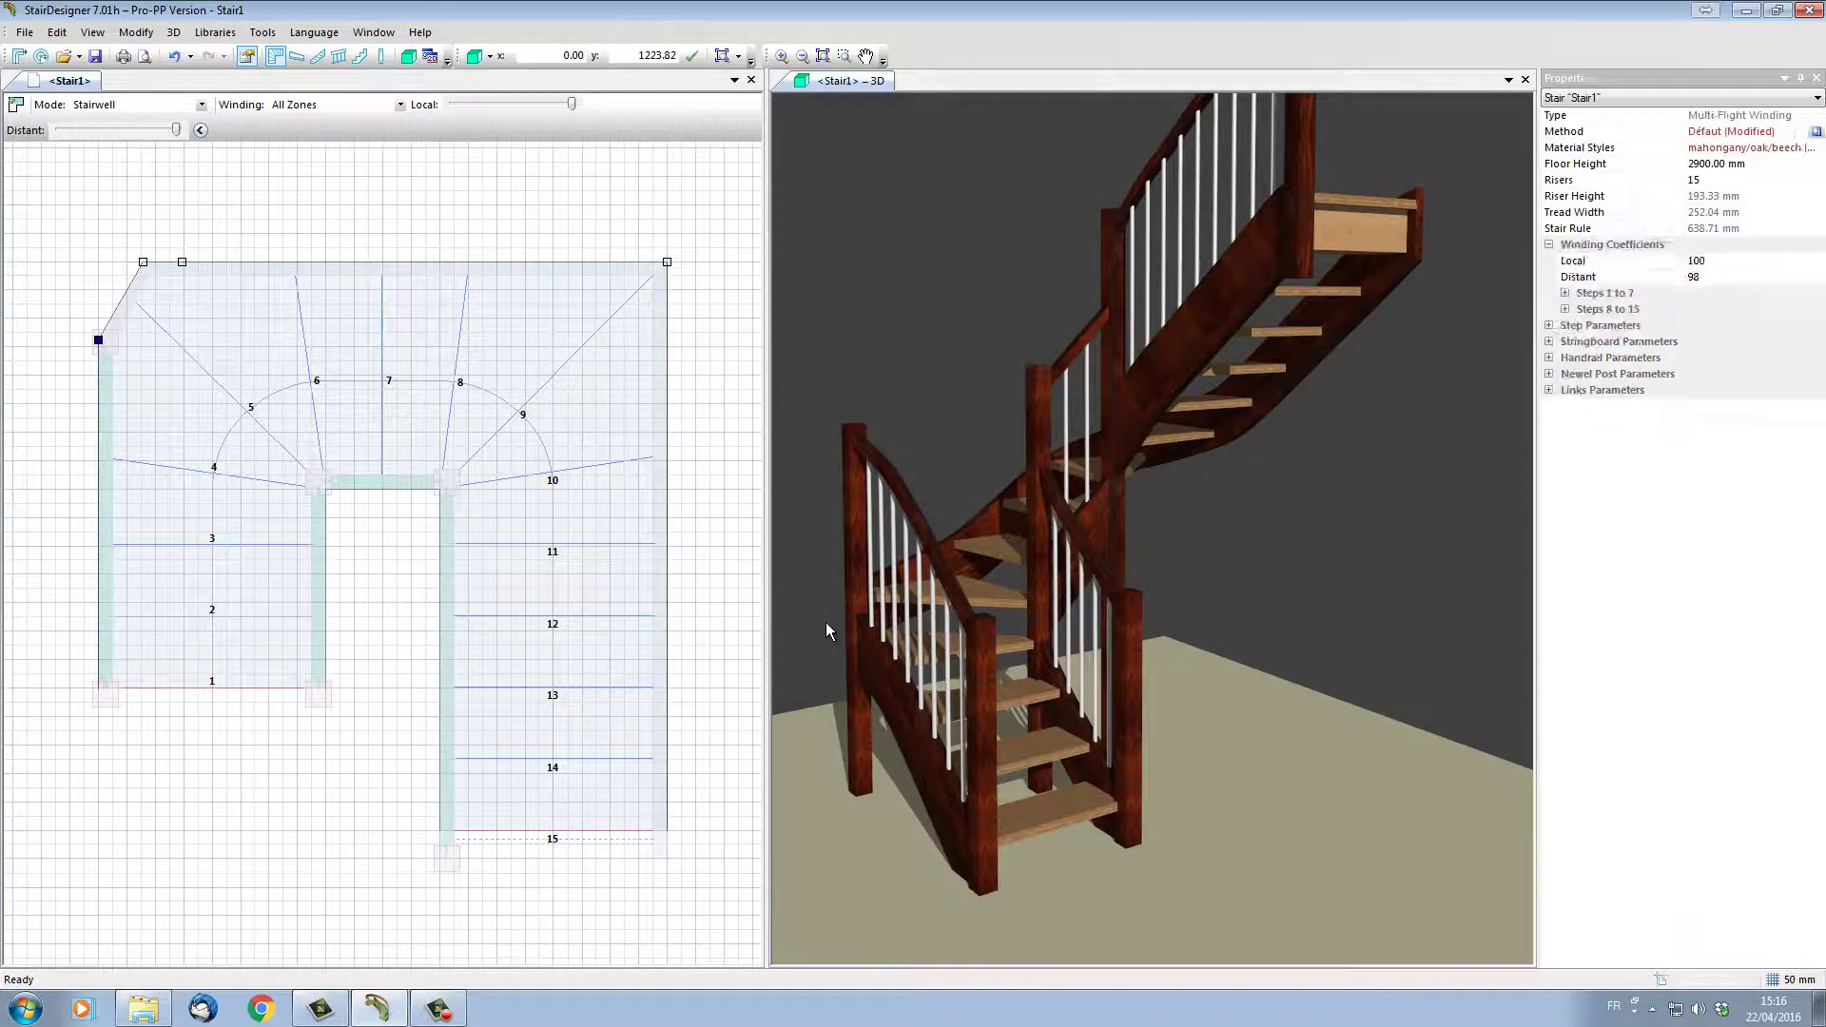
# Move the adjacent corner point across to square off the rectangular notch
pyautogui.moveTo(826, 623); pyautogui.dragTo(1189, 733)
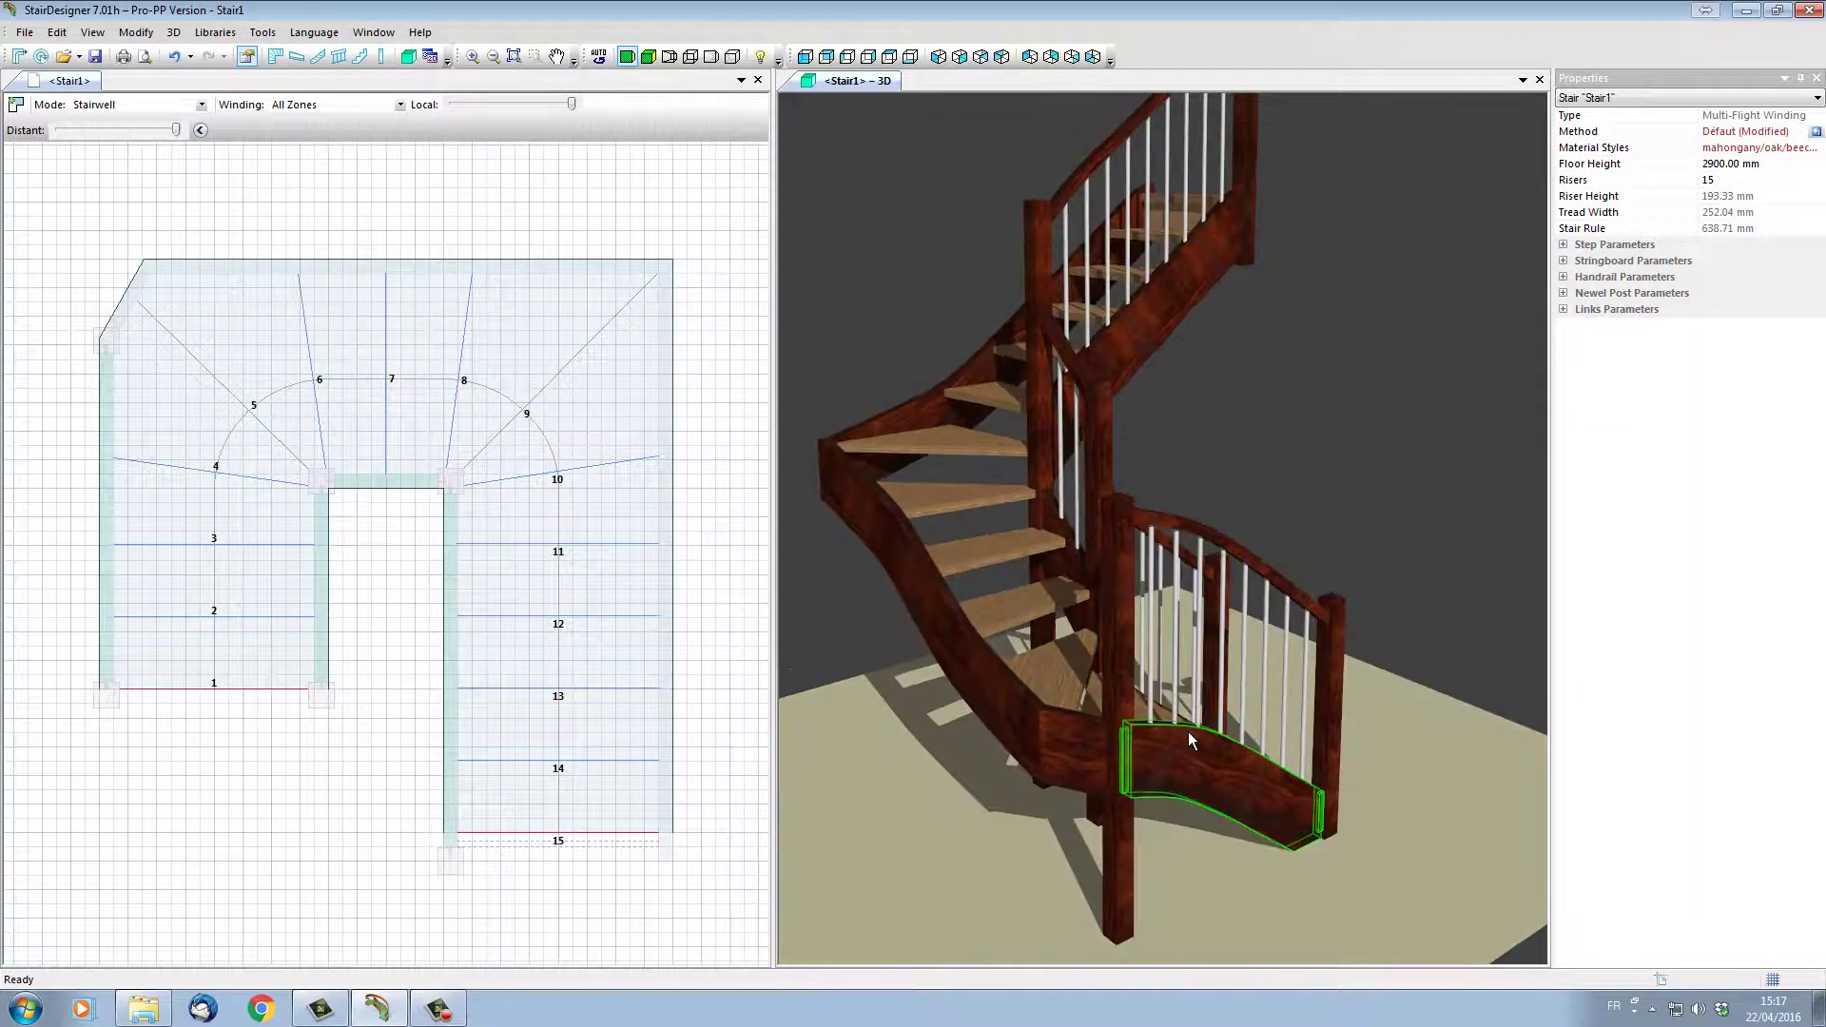
pyautogui.scroll(5, 1190, 733)
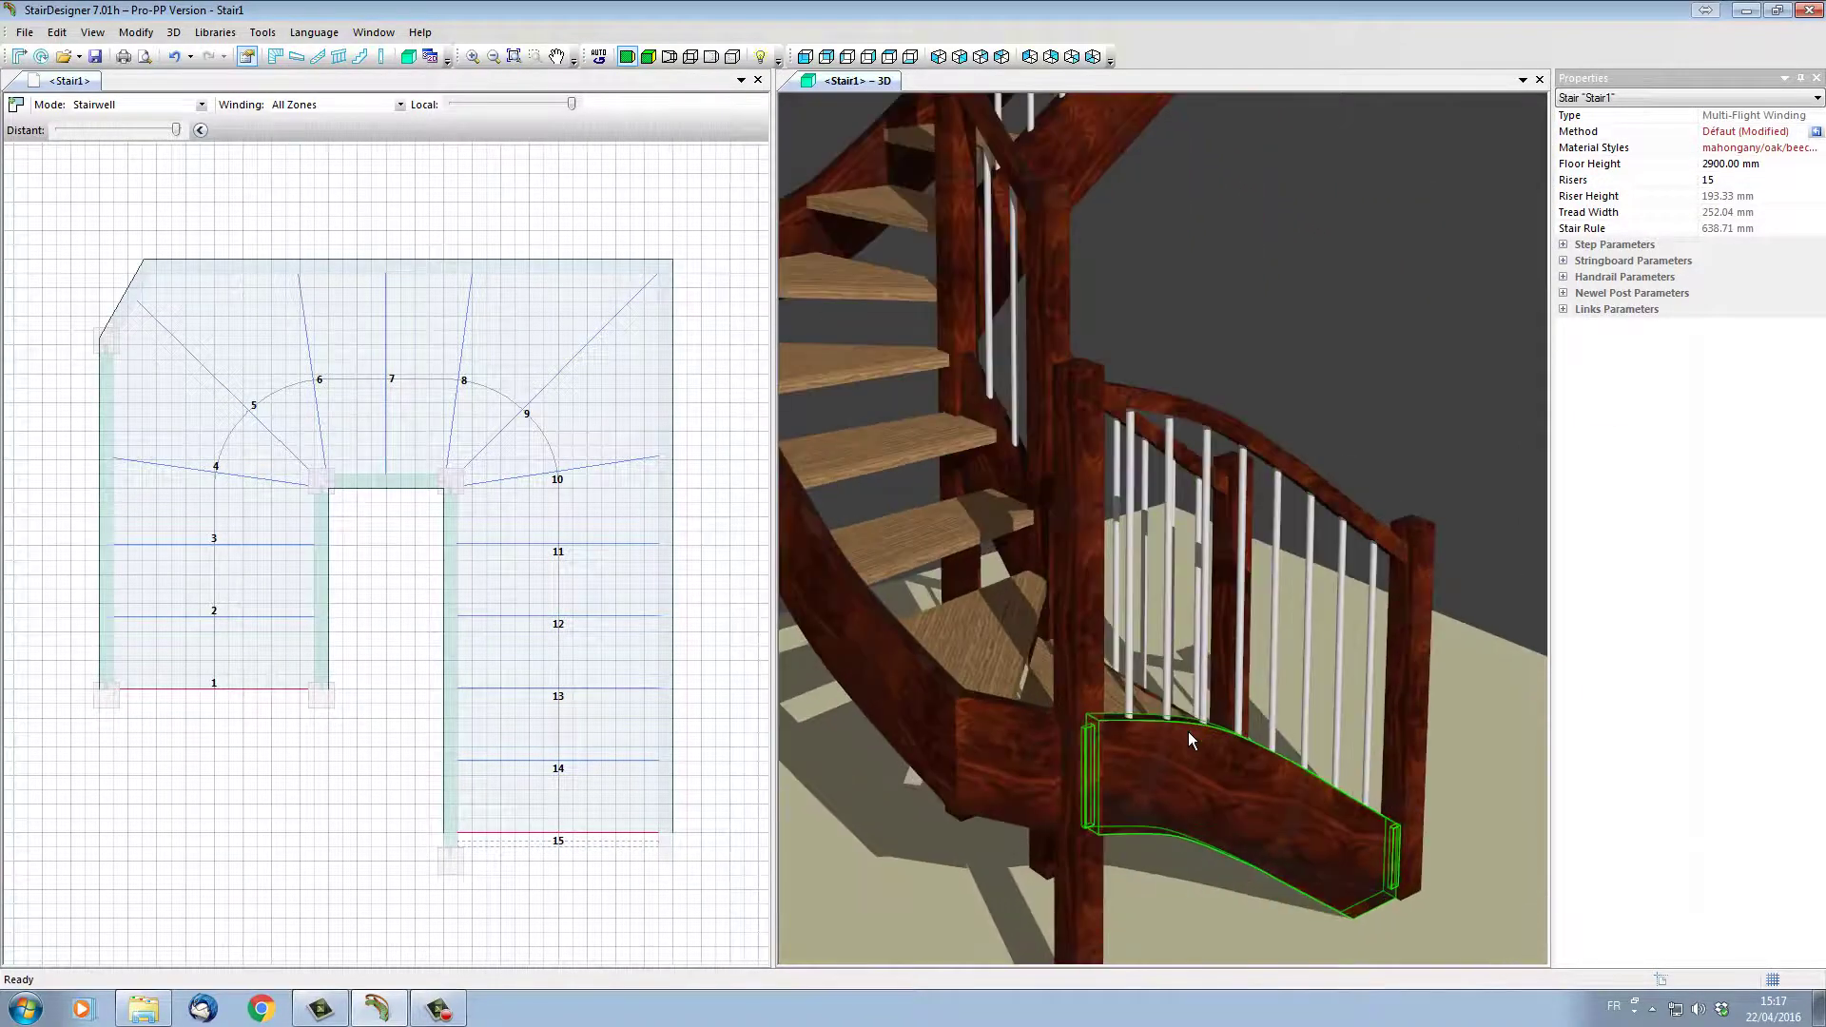
pyautogui.click(141, 263)
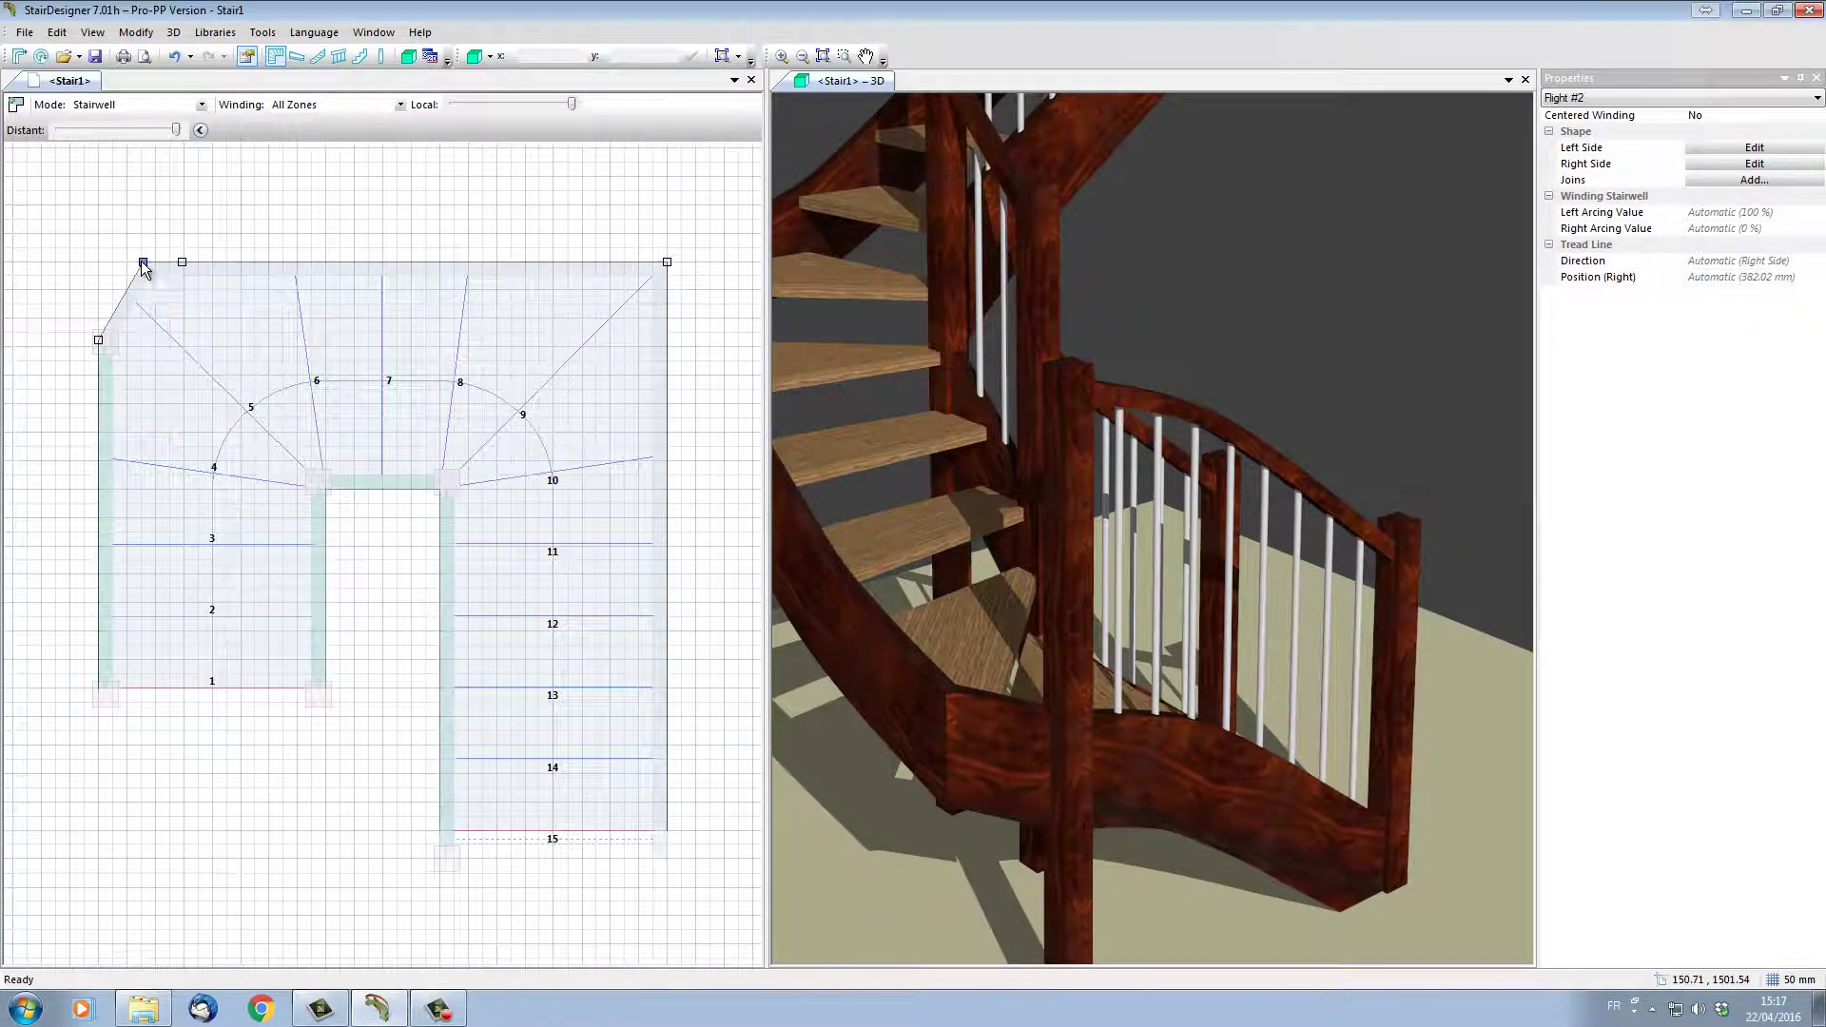
pyautogui.moveTo(143, 264); pyautogui.dragTo(185, 340)
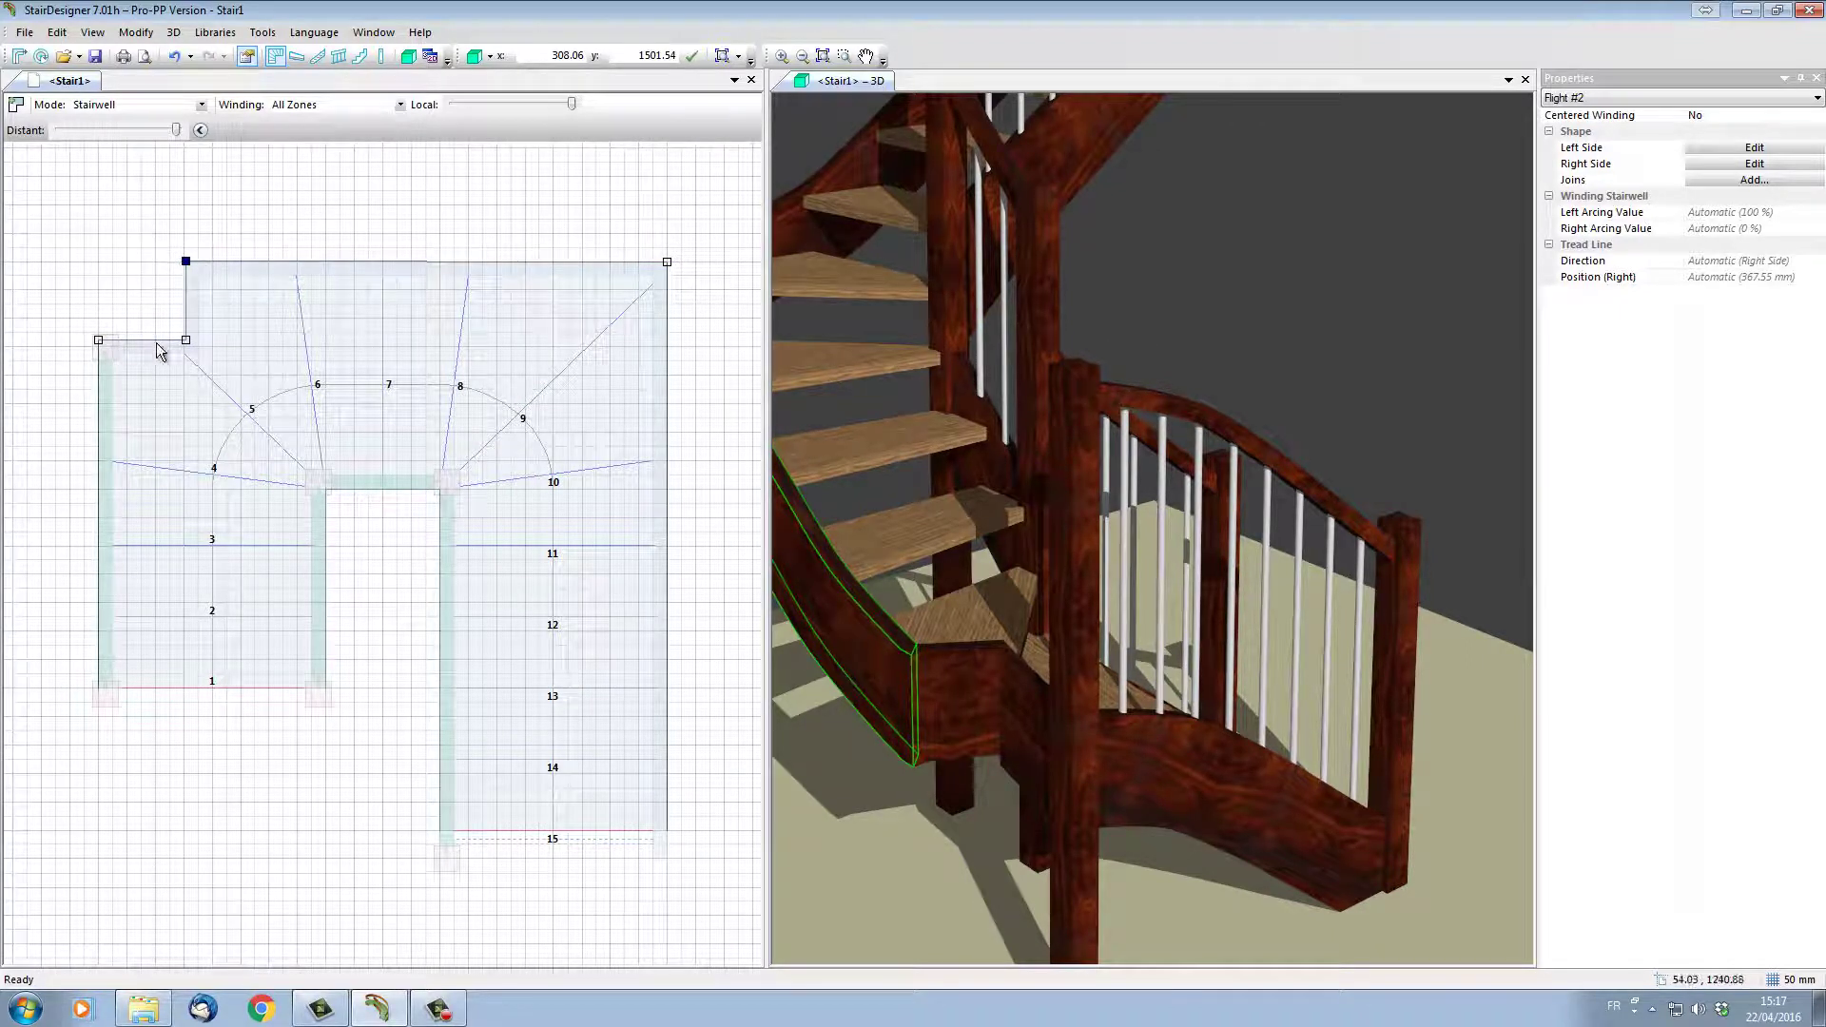
pyautogui.click(236, 193)
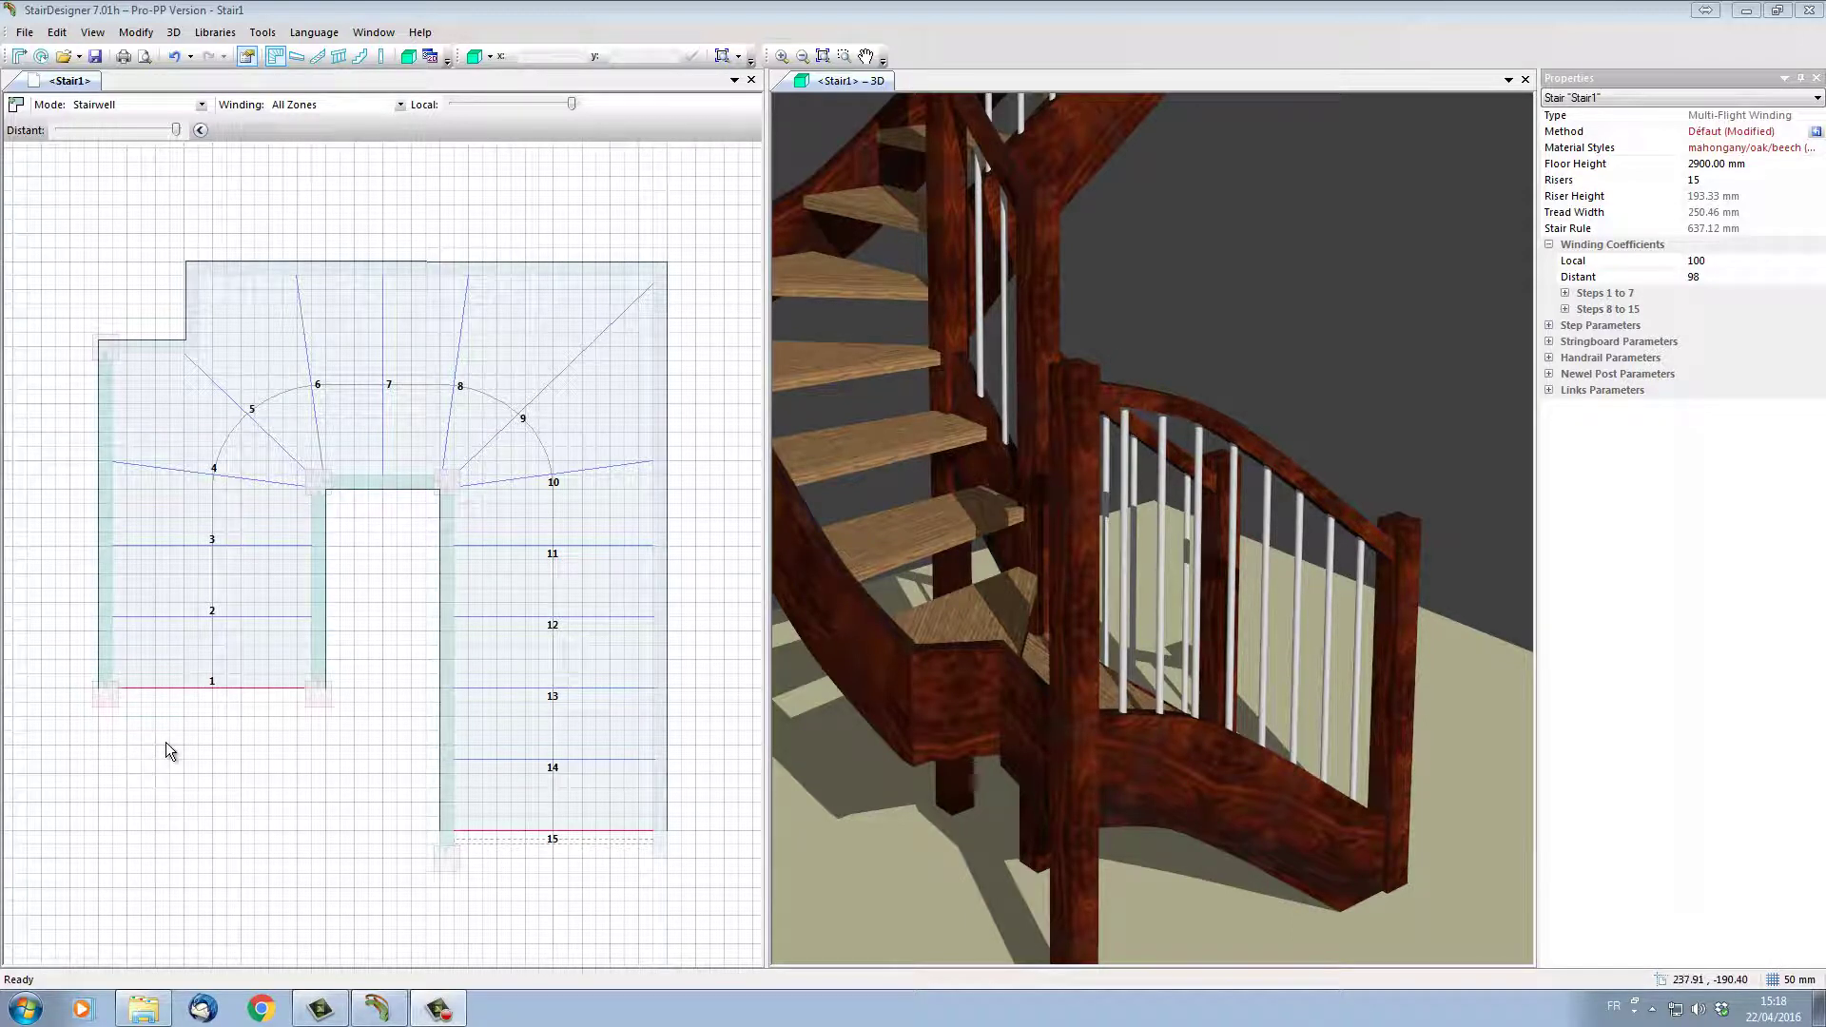
# Pull the stairwell's bottom-left corner outward, then drag the left edge's midpoint to arc it inward
pyautogui.click(99, 659)
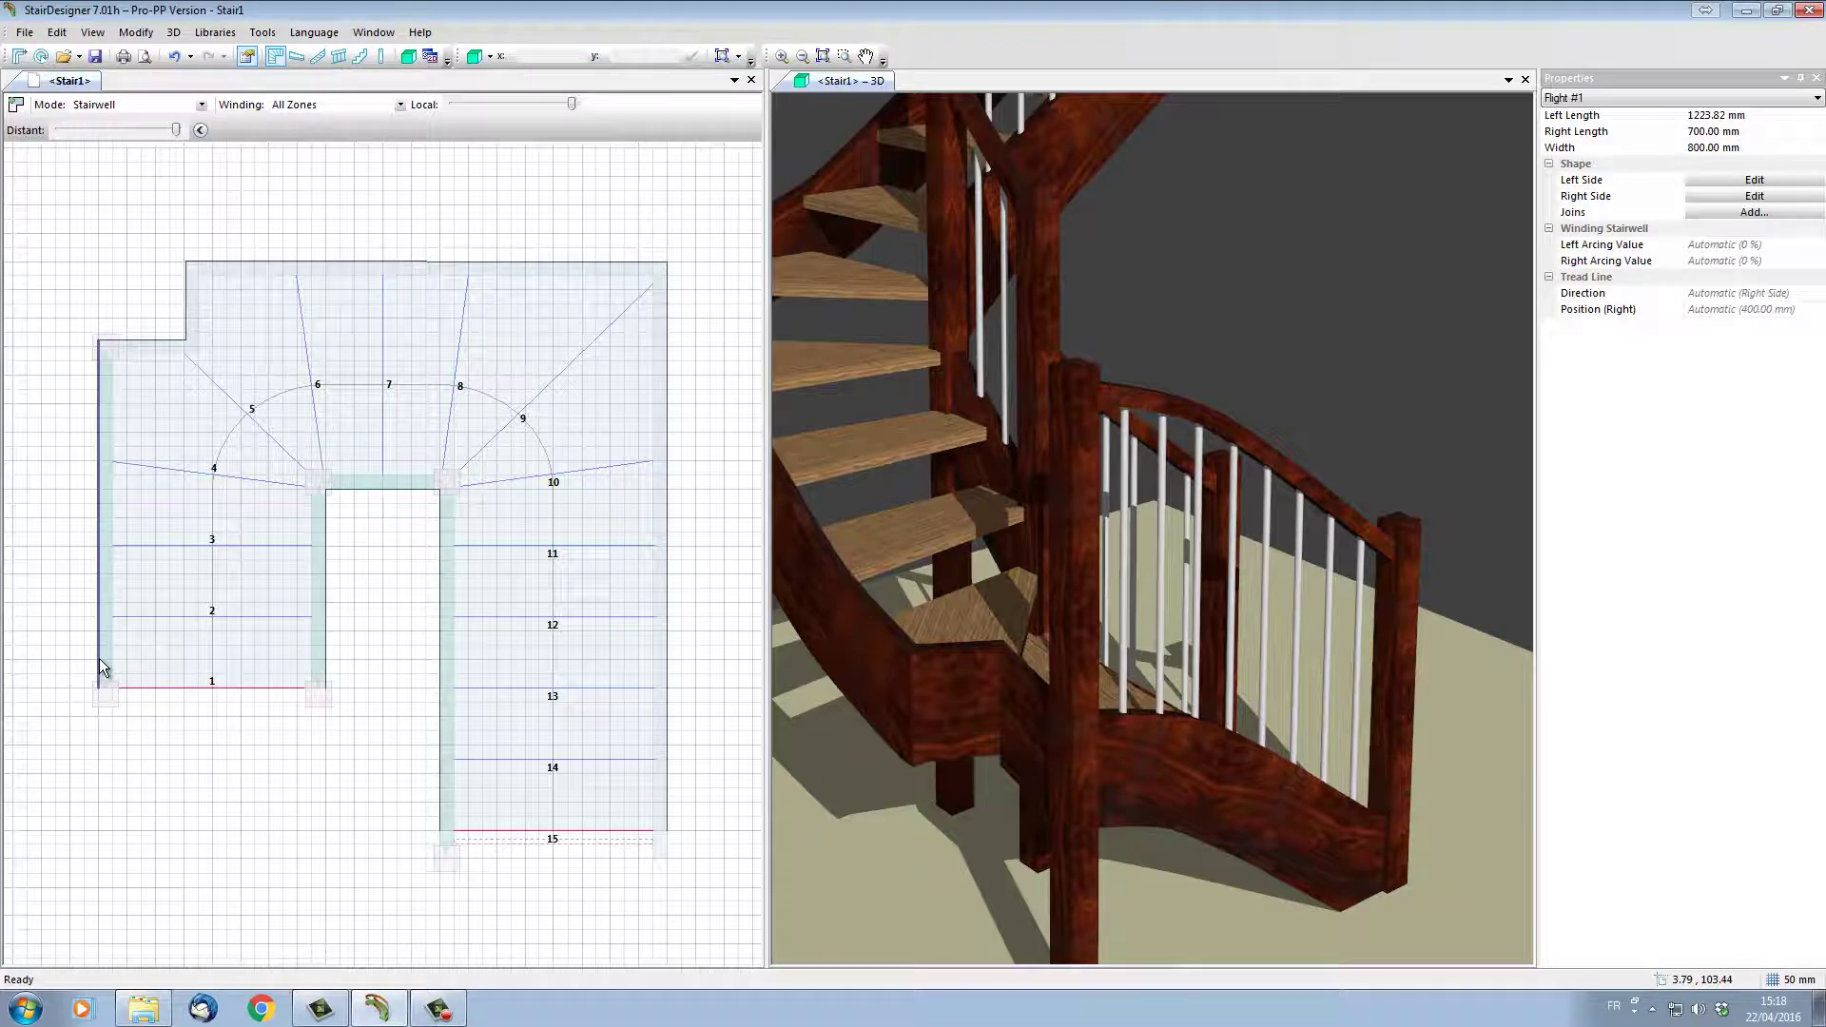
pyautogui.moveTo(99, 659)
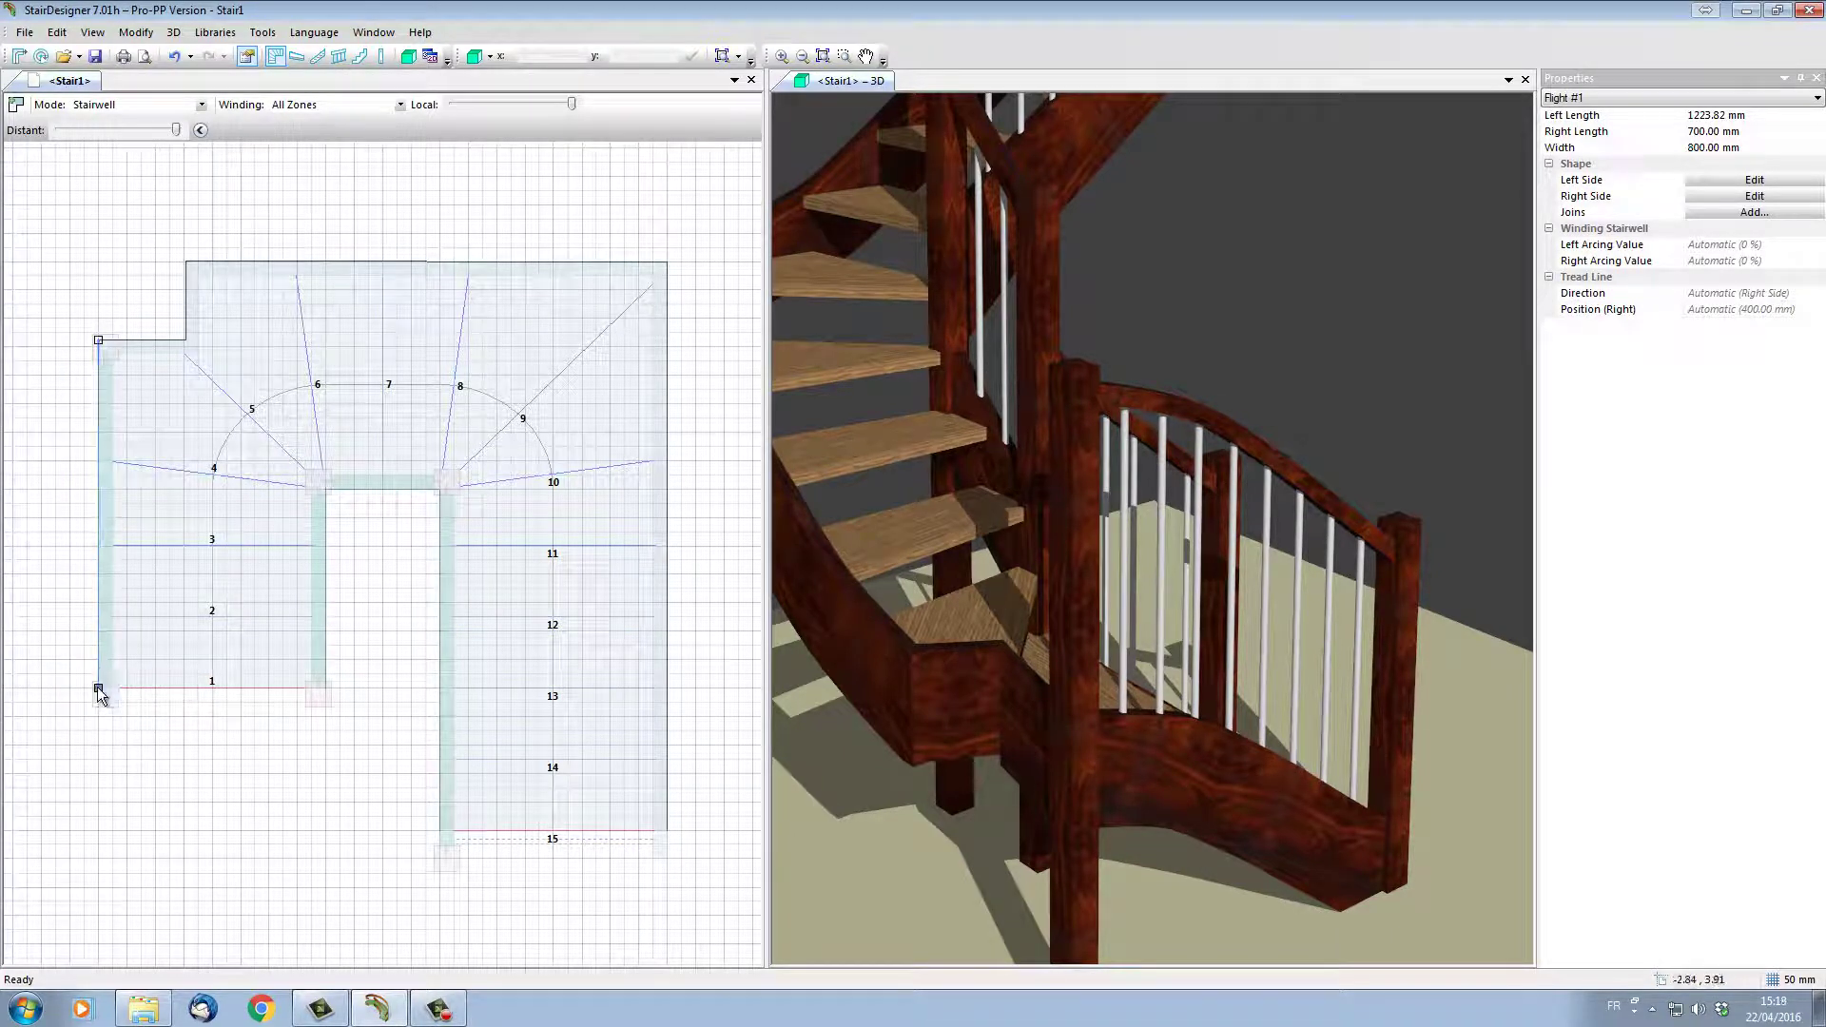
pyautogui.moveTo(97, 687); pyautogui.dragTo(18, 686)
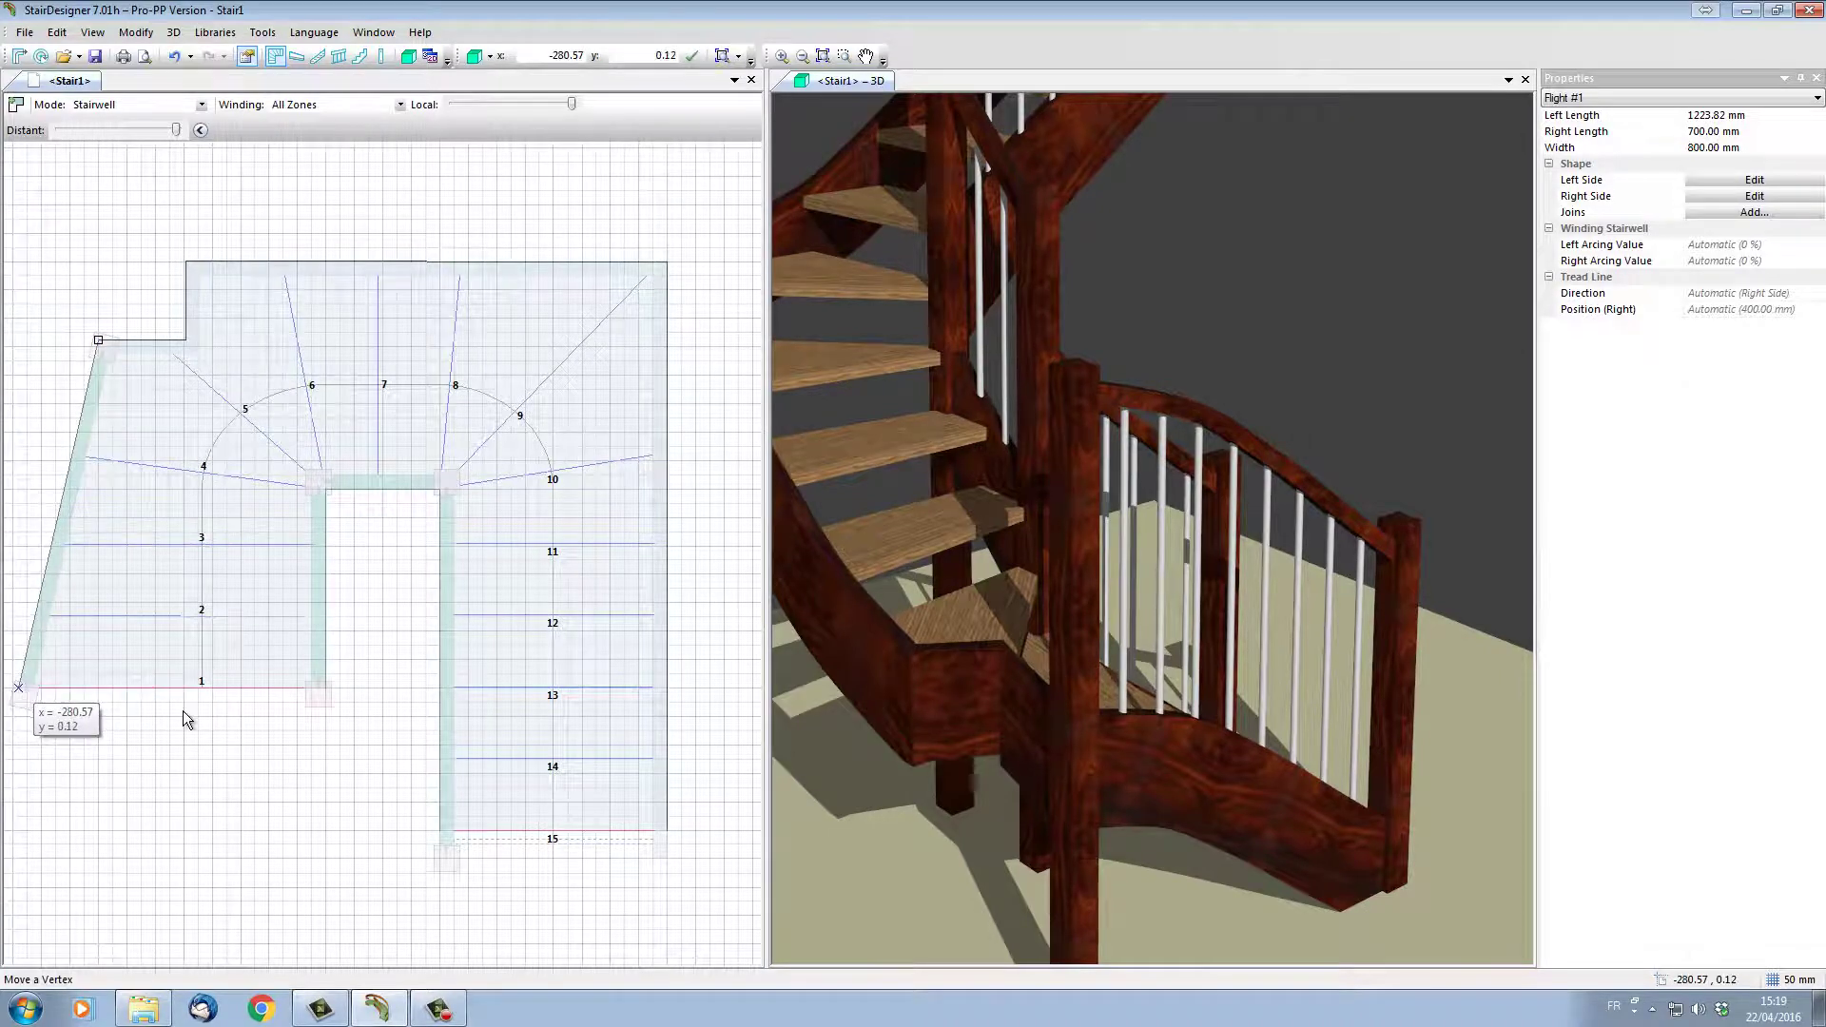
pyautogui.click(183, 711)
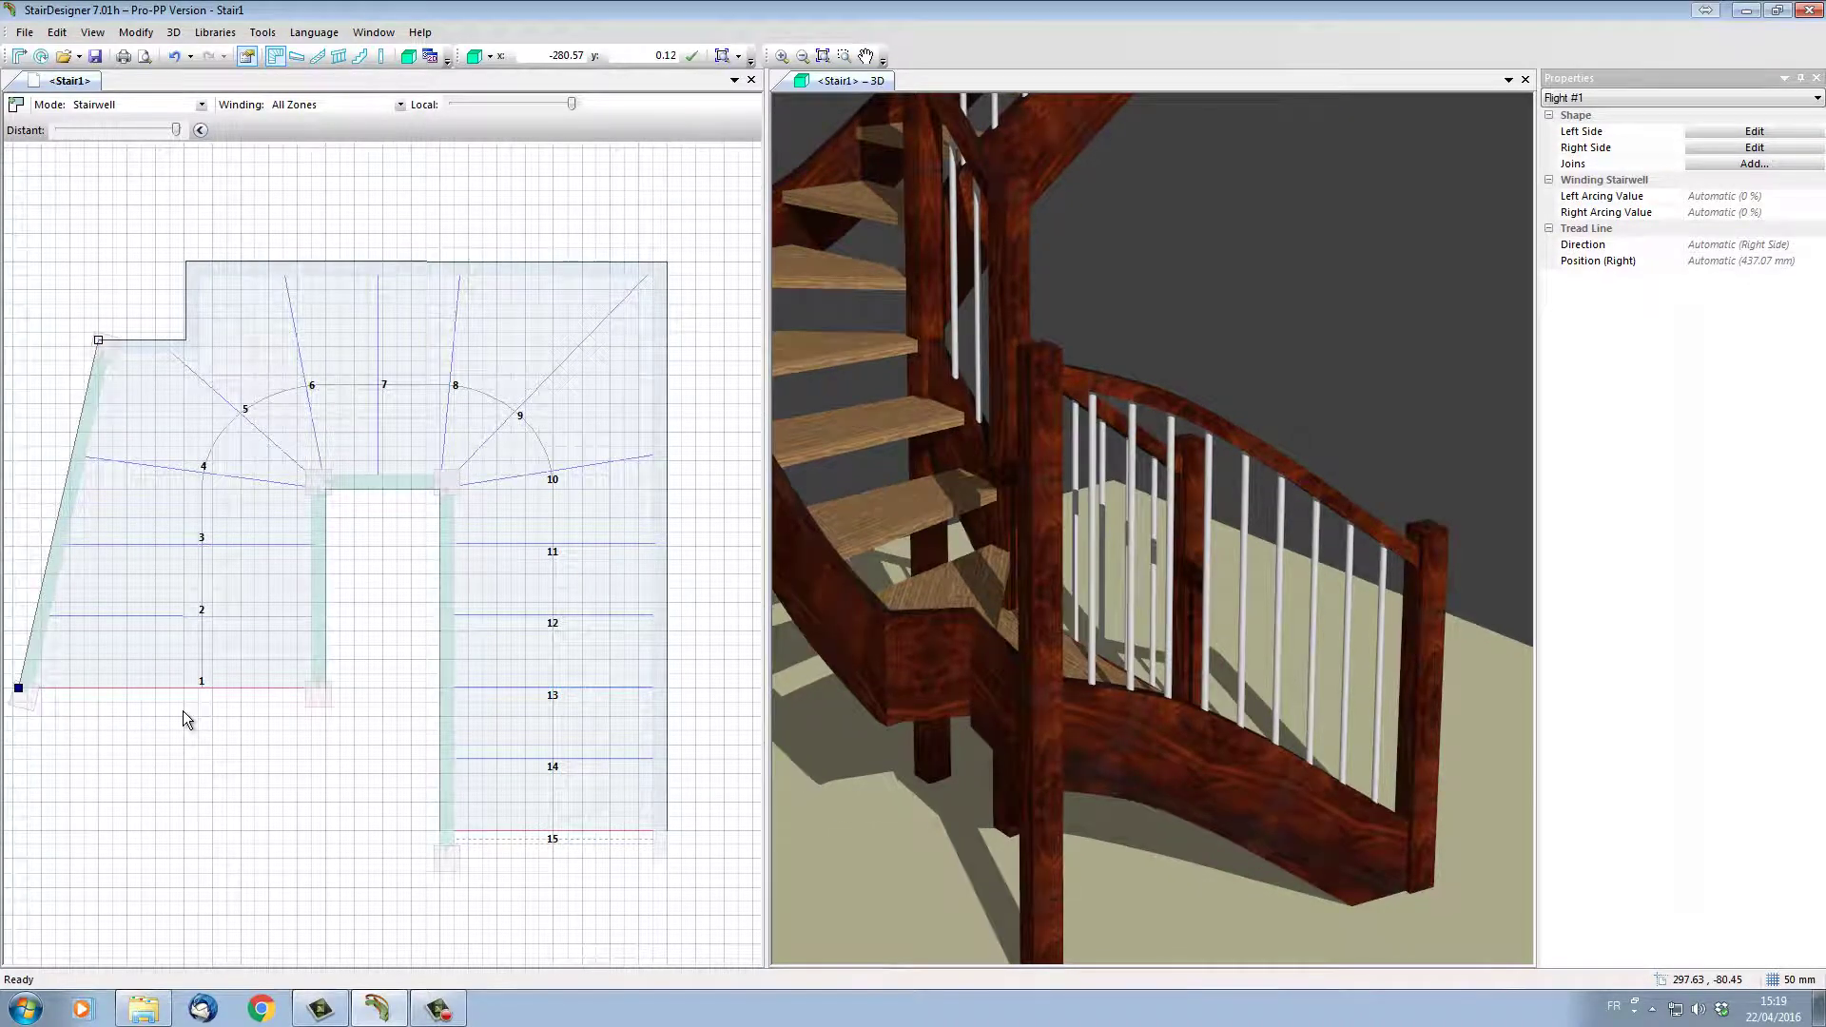
pyautogui.click(79, 519)
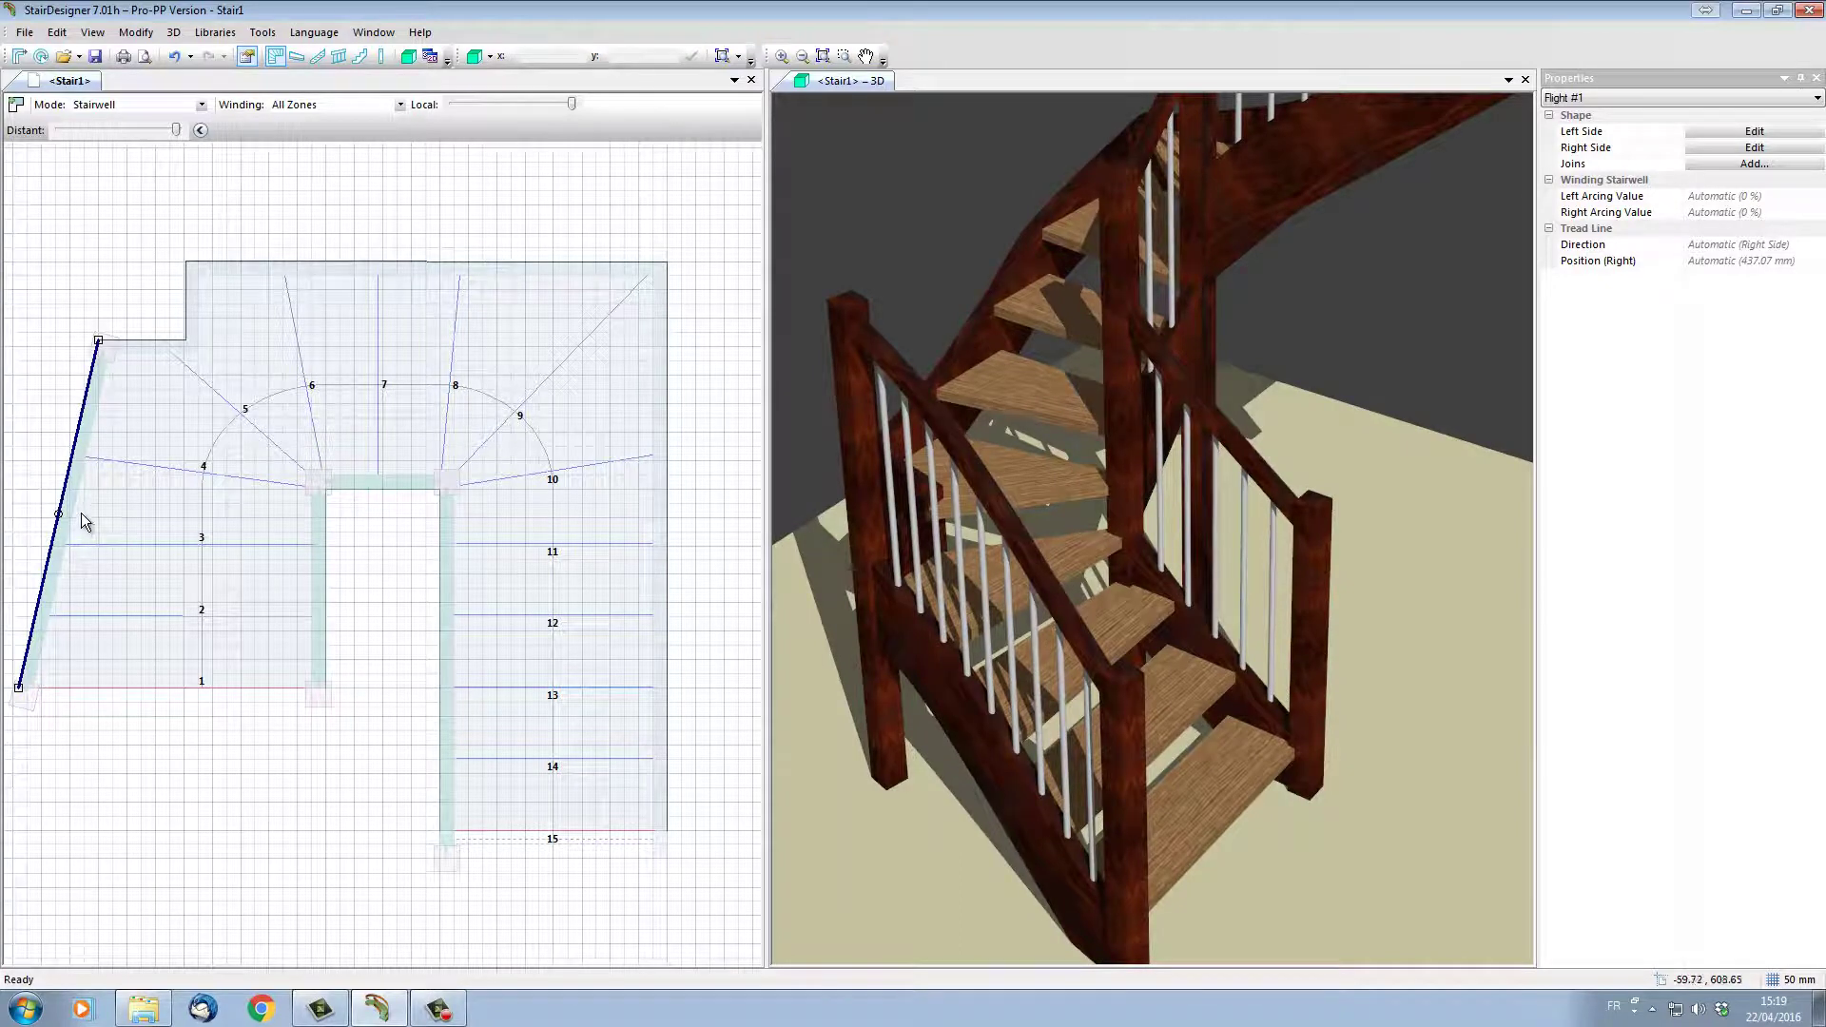
pyautogui.moveTo(58, 516); pyautogui.dragTo(113, 544)
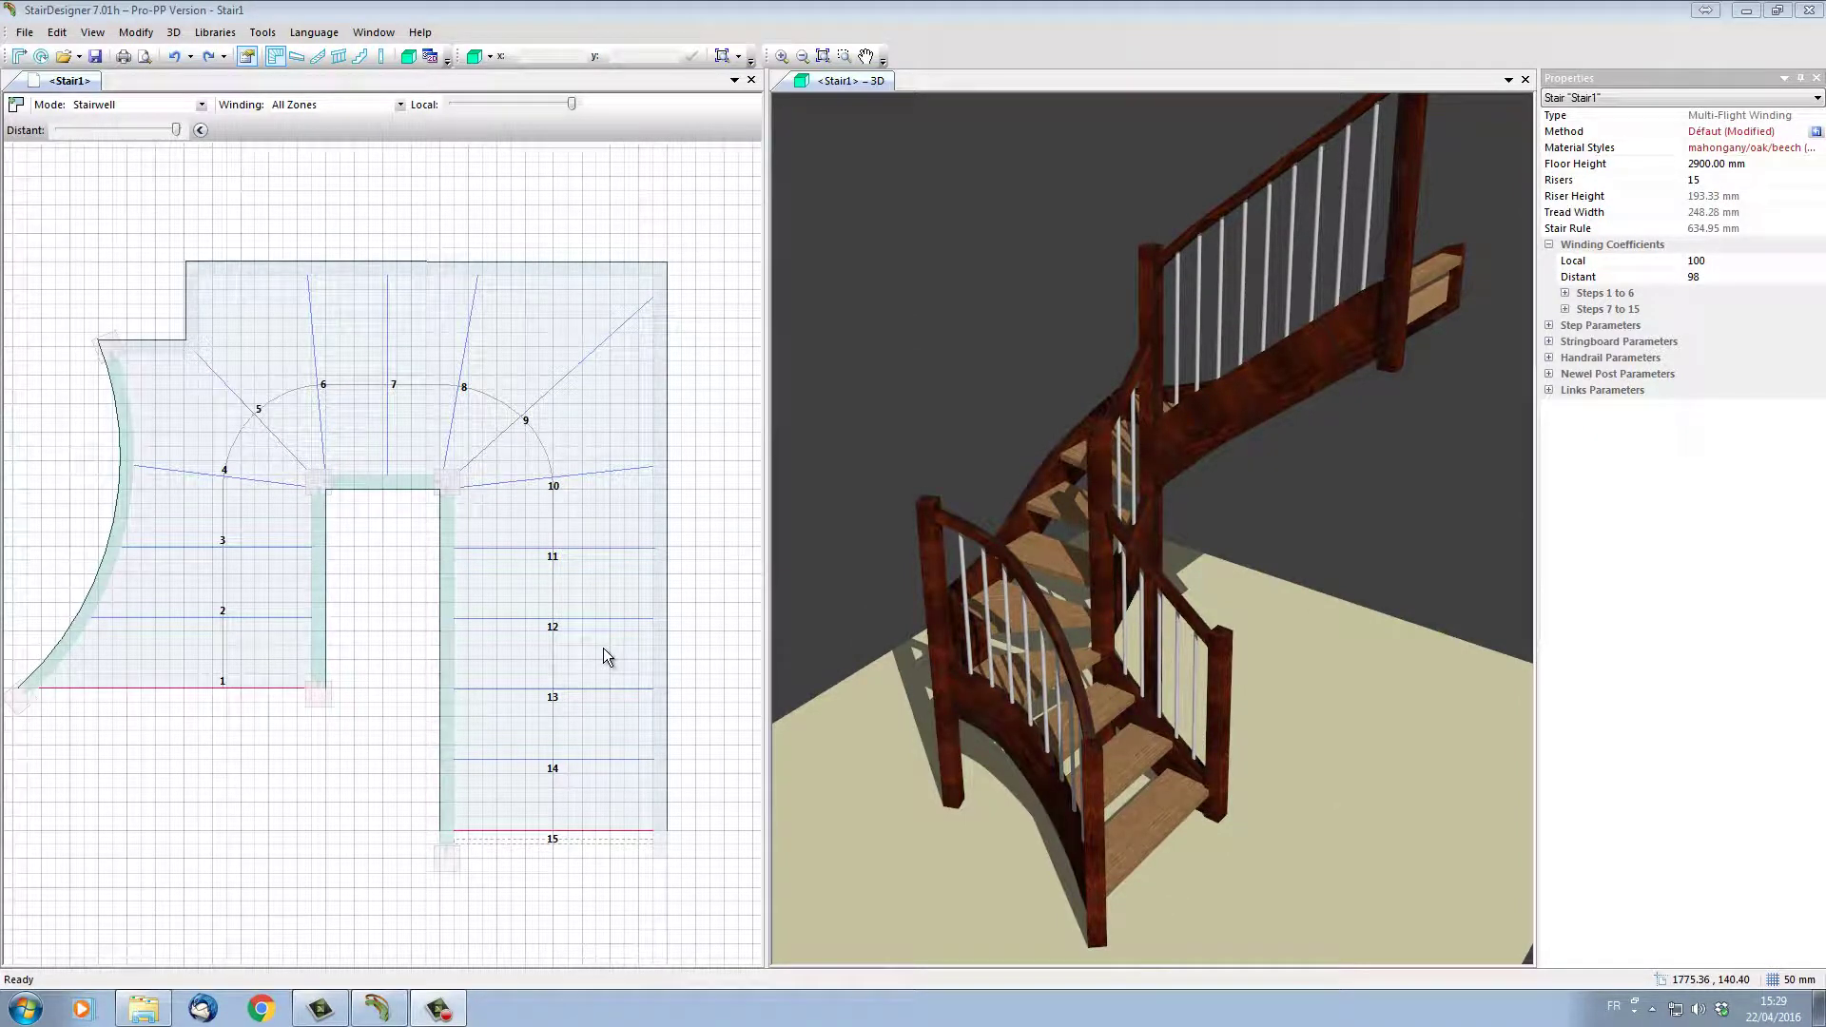
# Add a Smooth Join with 200 mm recess at each inner corner of the central well
pyautogui.rightClick(314, 191)
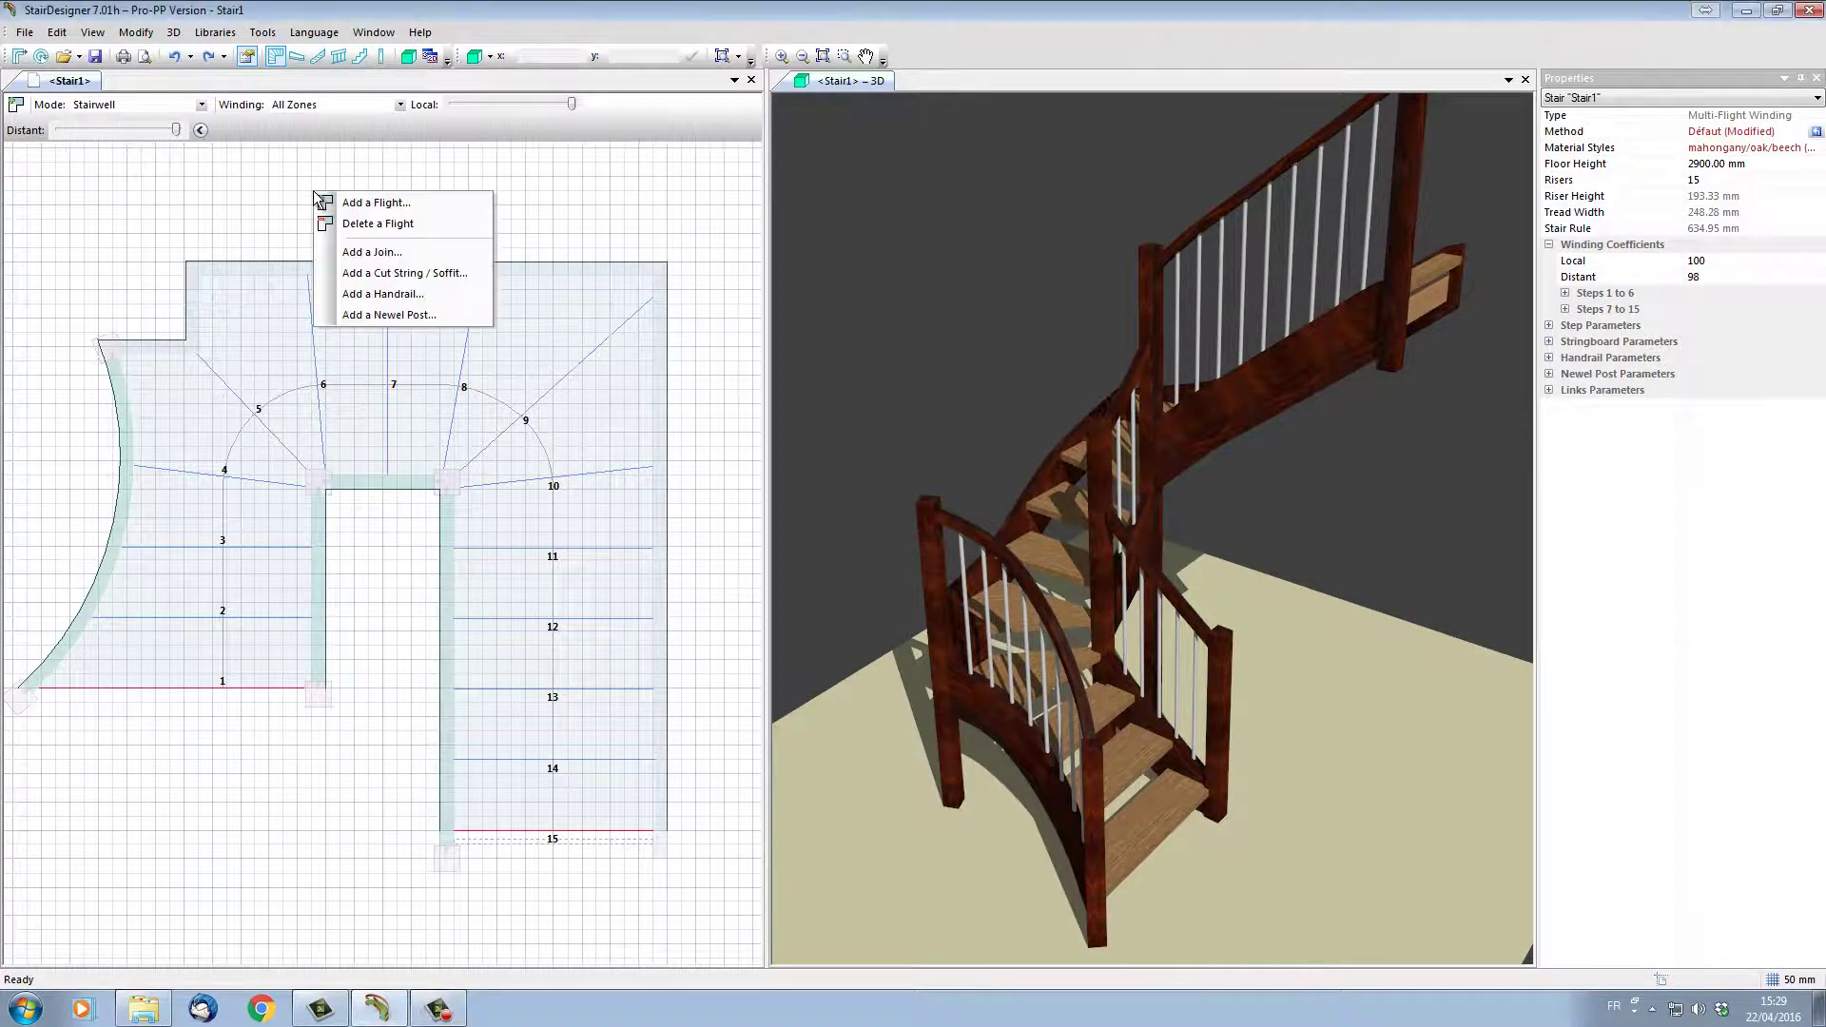
pyautogui.click(361, 253)
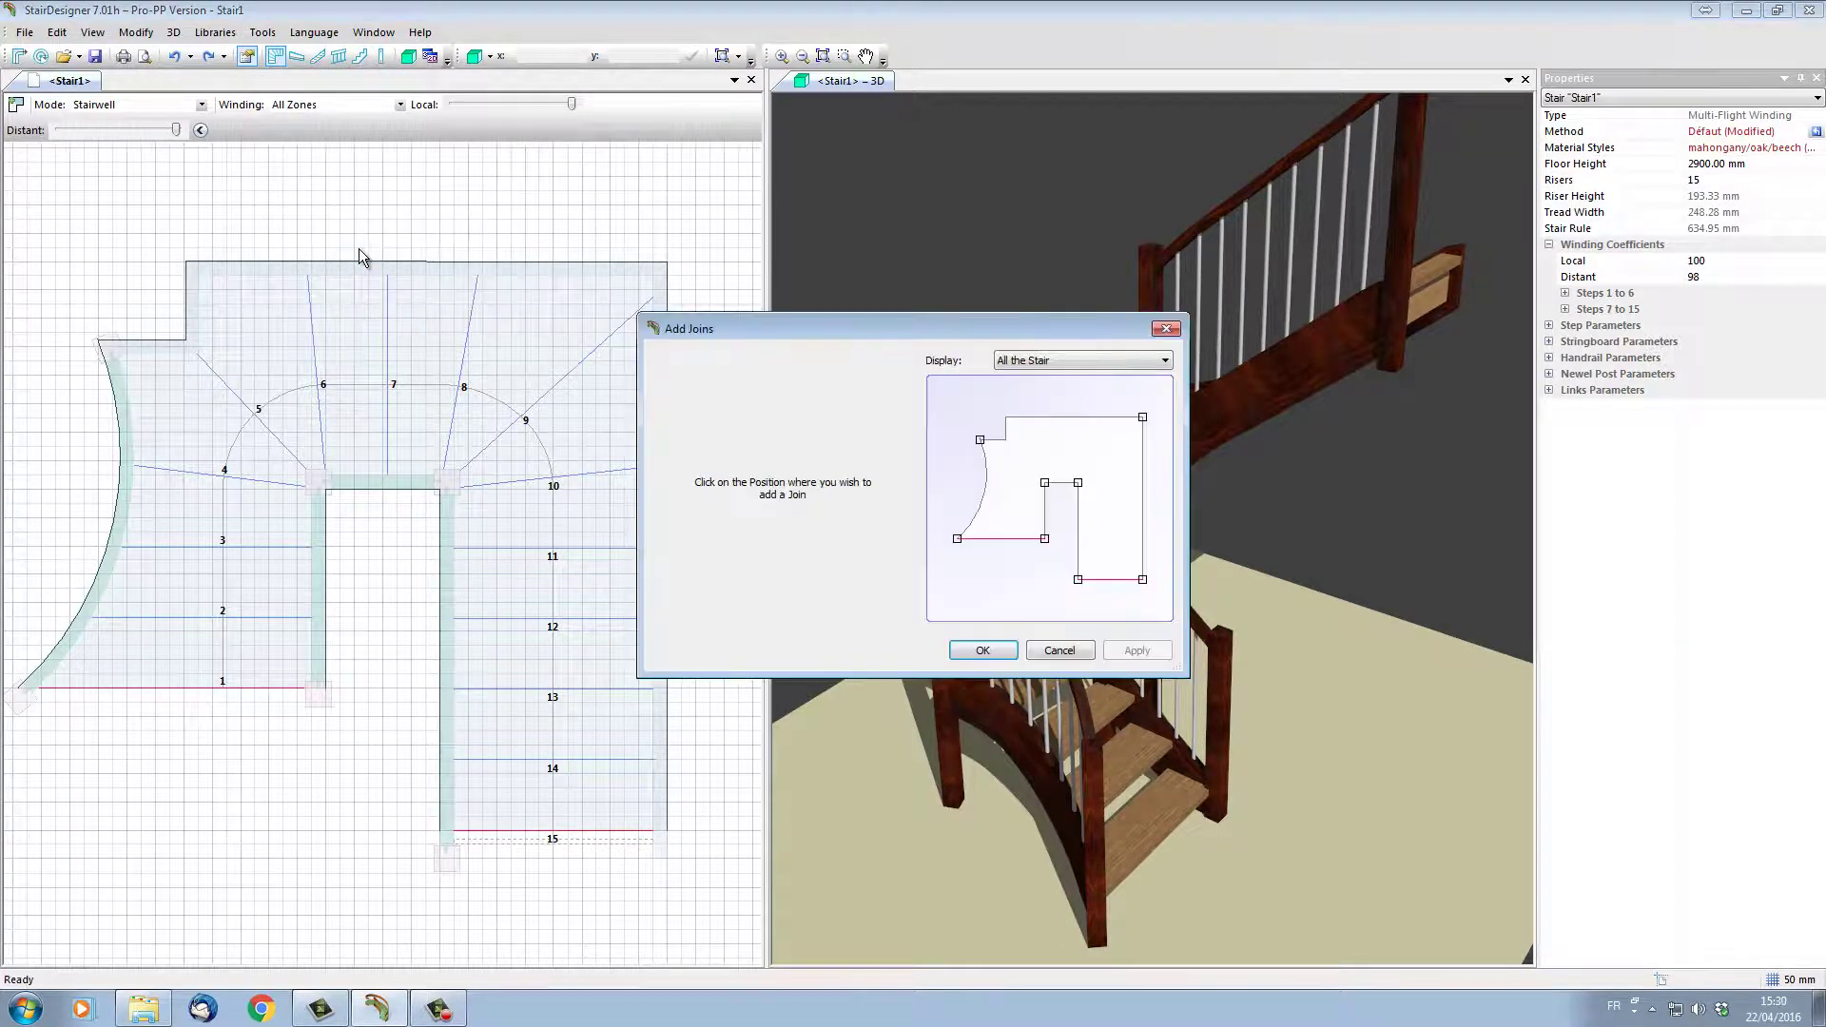
pyautogui.click(1048, 488)
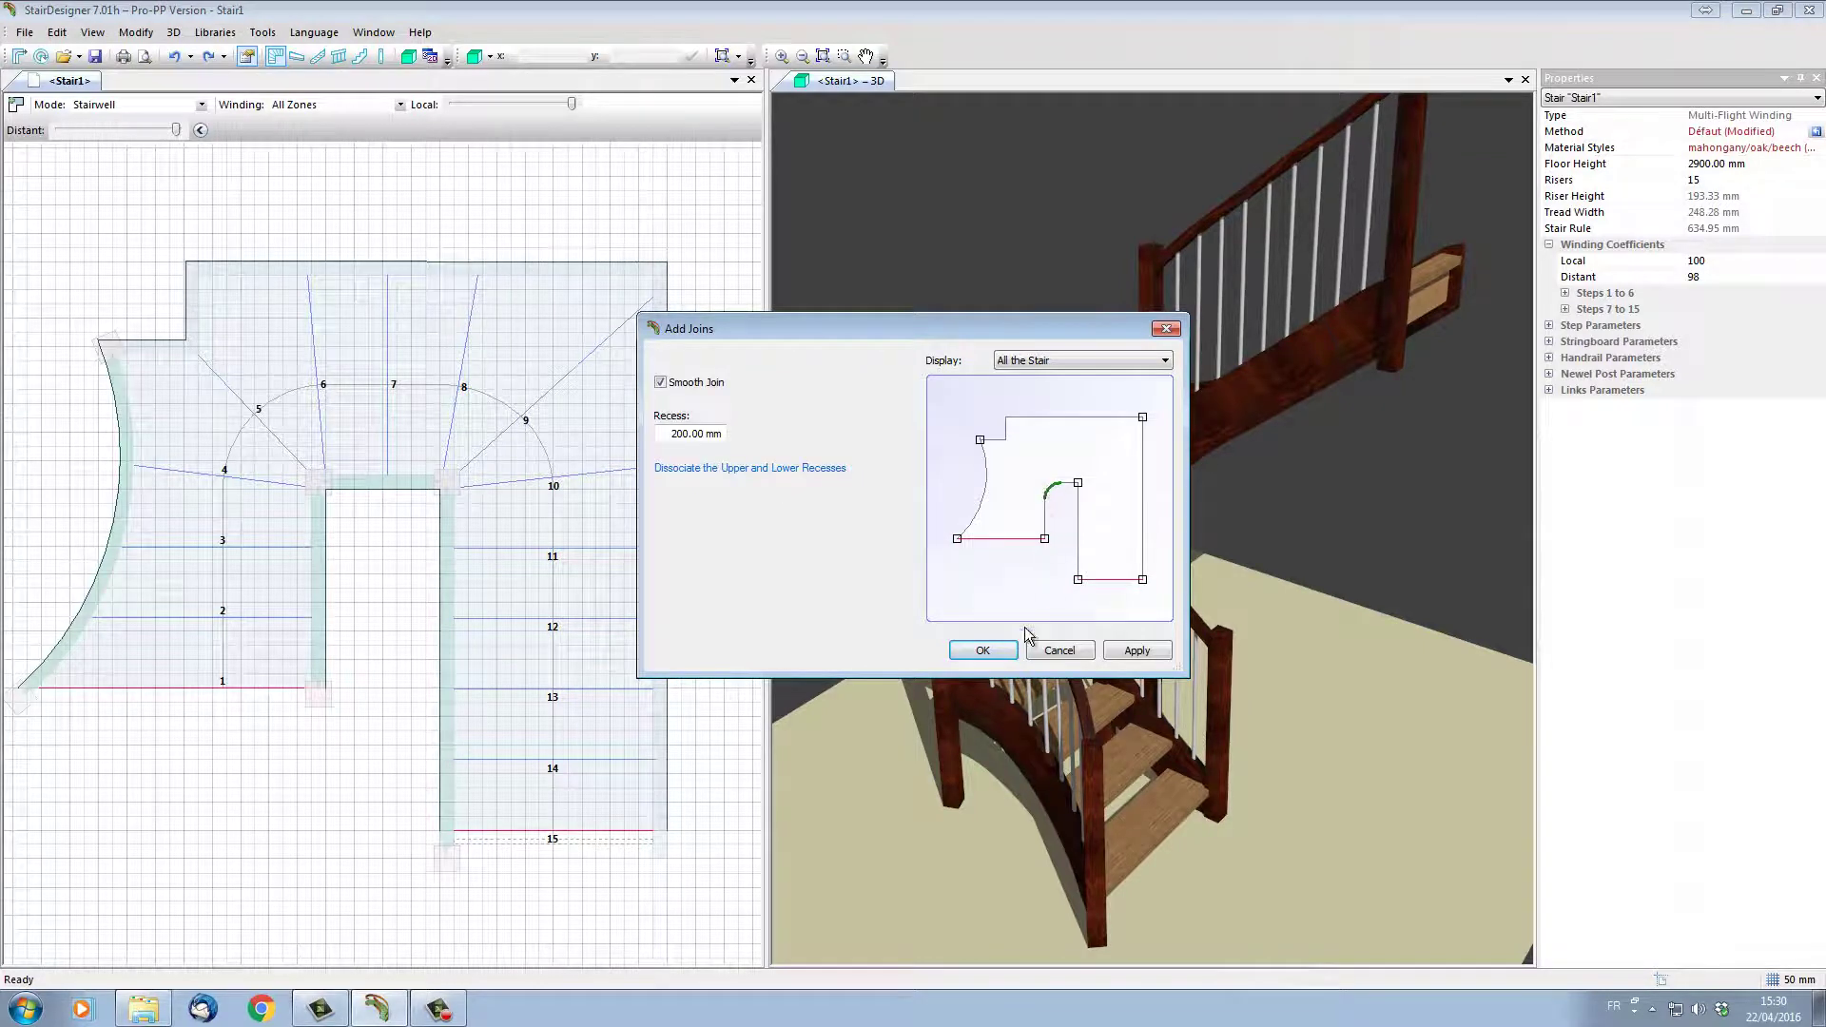
pyautogui.click(983, 650)
pyautogui.rightClick(515, 223)
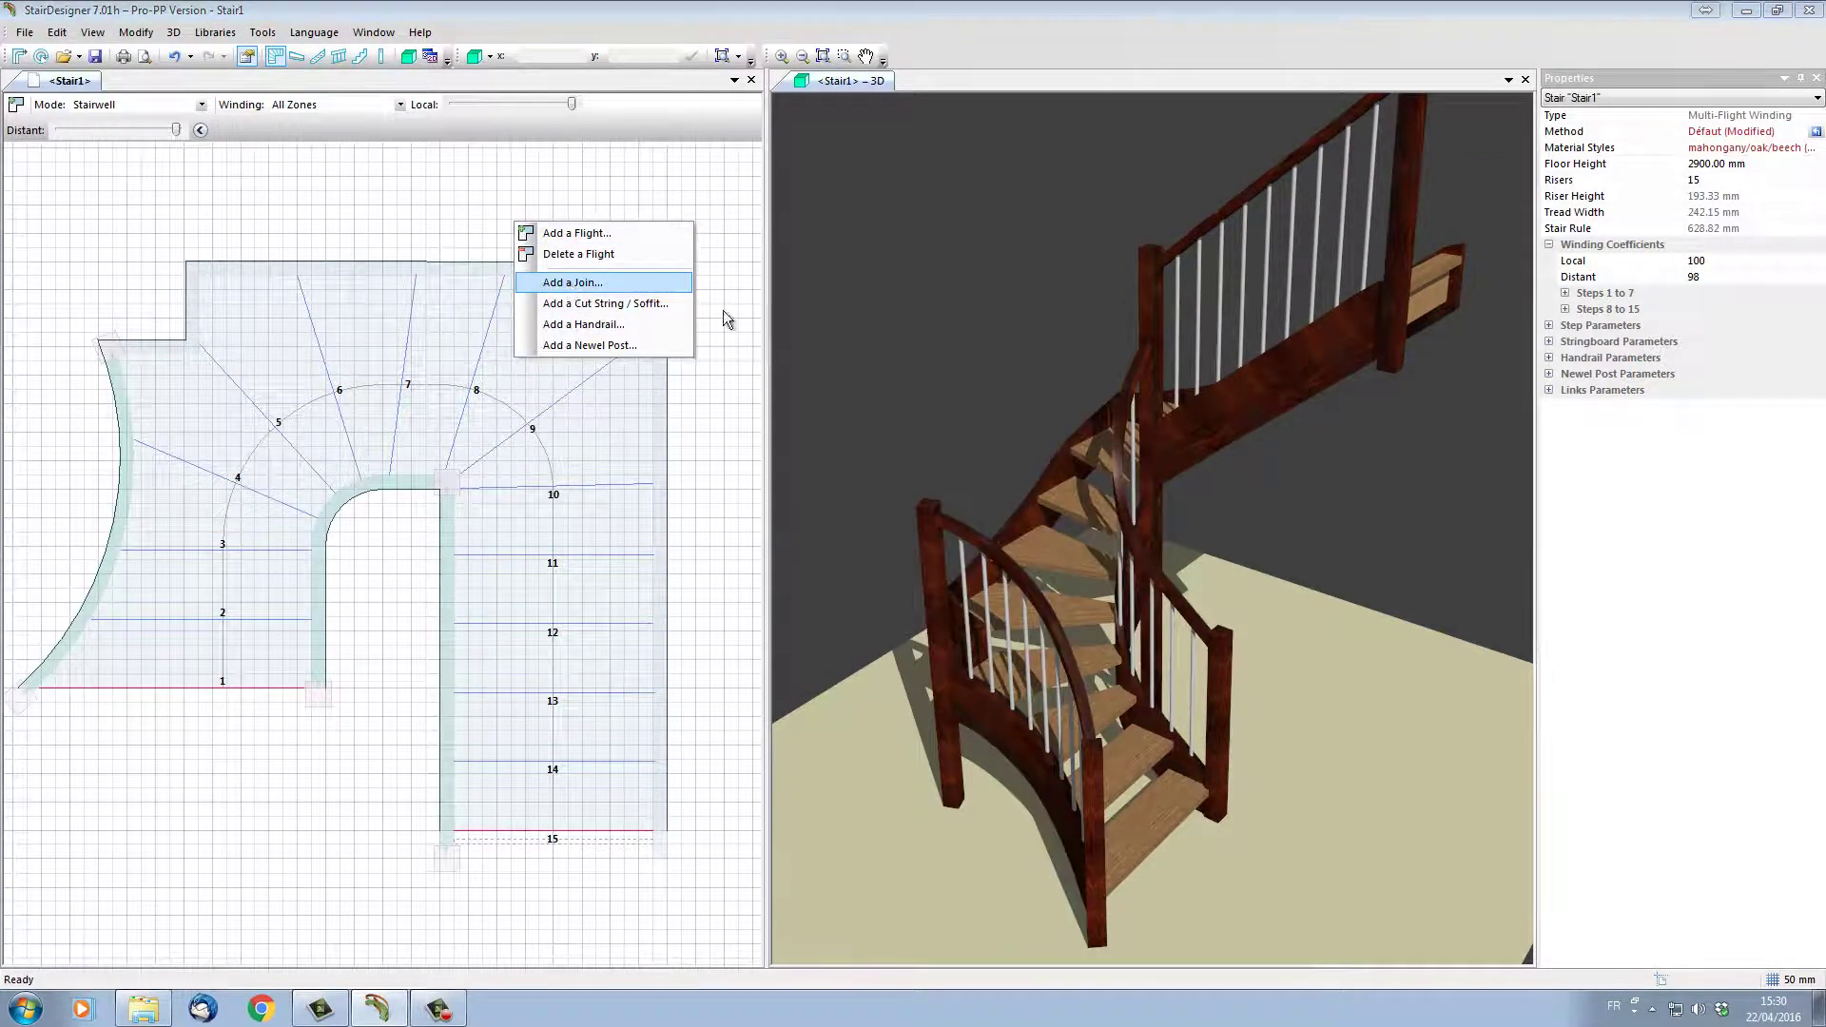
pyautogui.click(572, 282)
pyautogui.click(1079, 481)
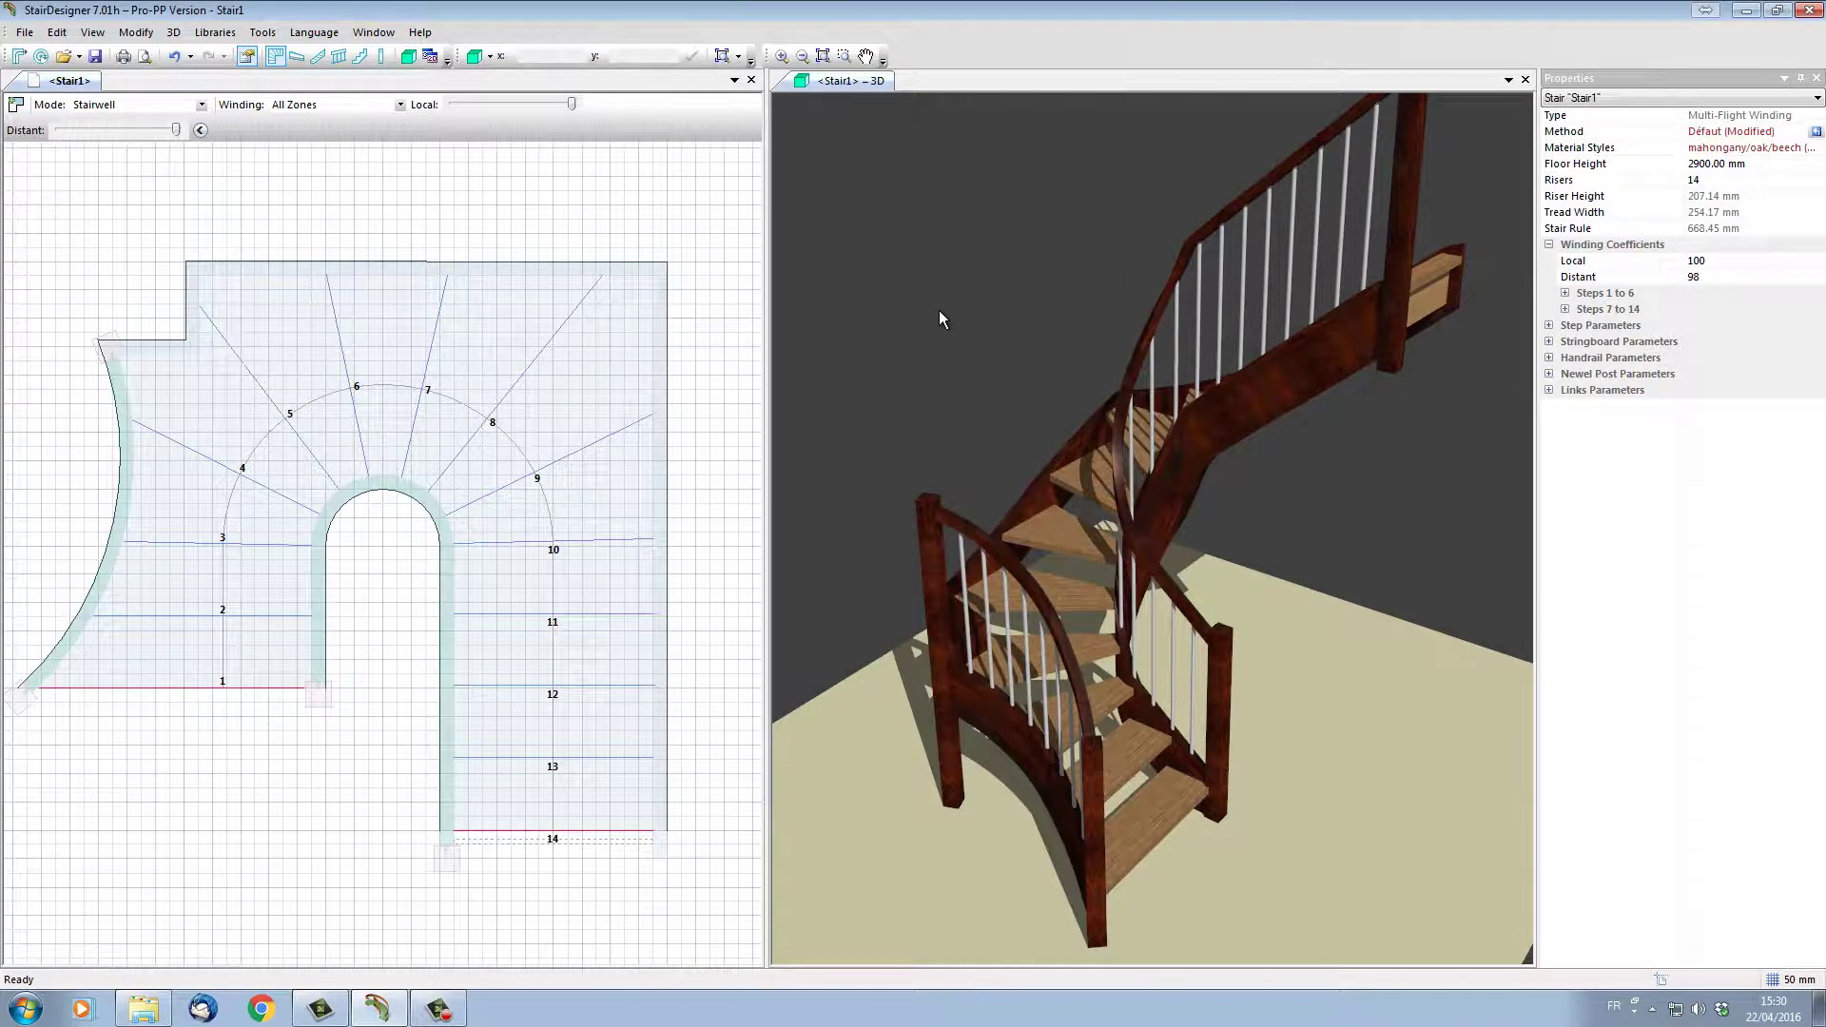
pyautogui.moveTo(1297, 702)
pyautogui.mouseDown()
pyautogui.moveTo(962, 555)
pyautogui.moveTo(1277, 638)
pyautogui.moveTo(1386, 603)
pyautogui.moveTo(1298, 598)
pyautogui.moveTo(1157, 775)
pyautogui.moveTo(1321, 623)
pyautogui.moveTo(1219, 608)
pyautogui.moveTo(951, 497)
pyautogui.moveTo(1304, 710)
pyautogui.mouseUp()
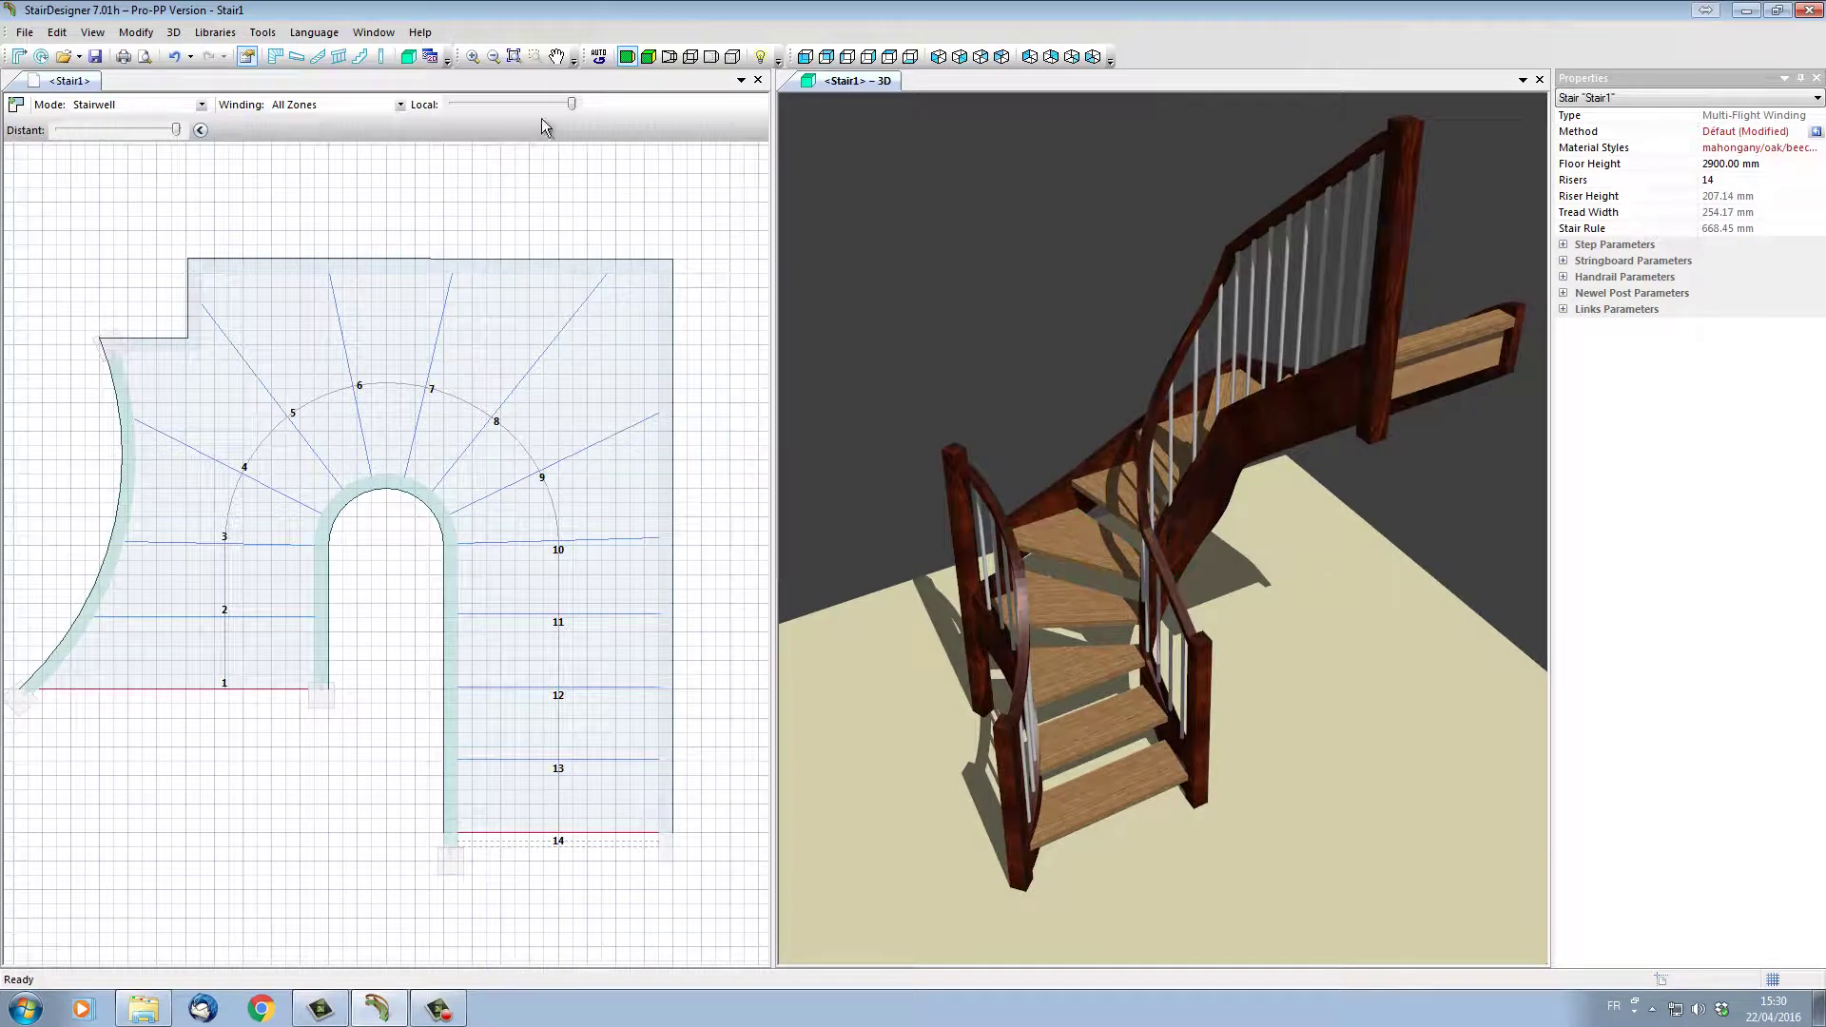
# Slide the Local winding coefficient down from 100 and check the spread winders in 3D
pyautogui.click(573, 104)
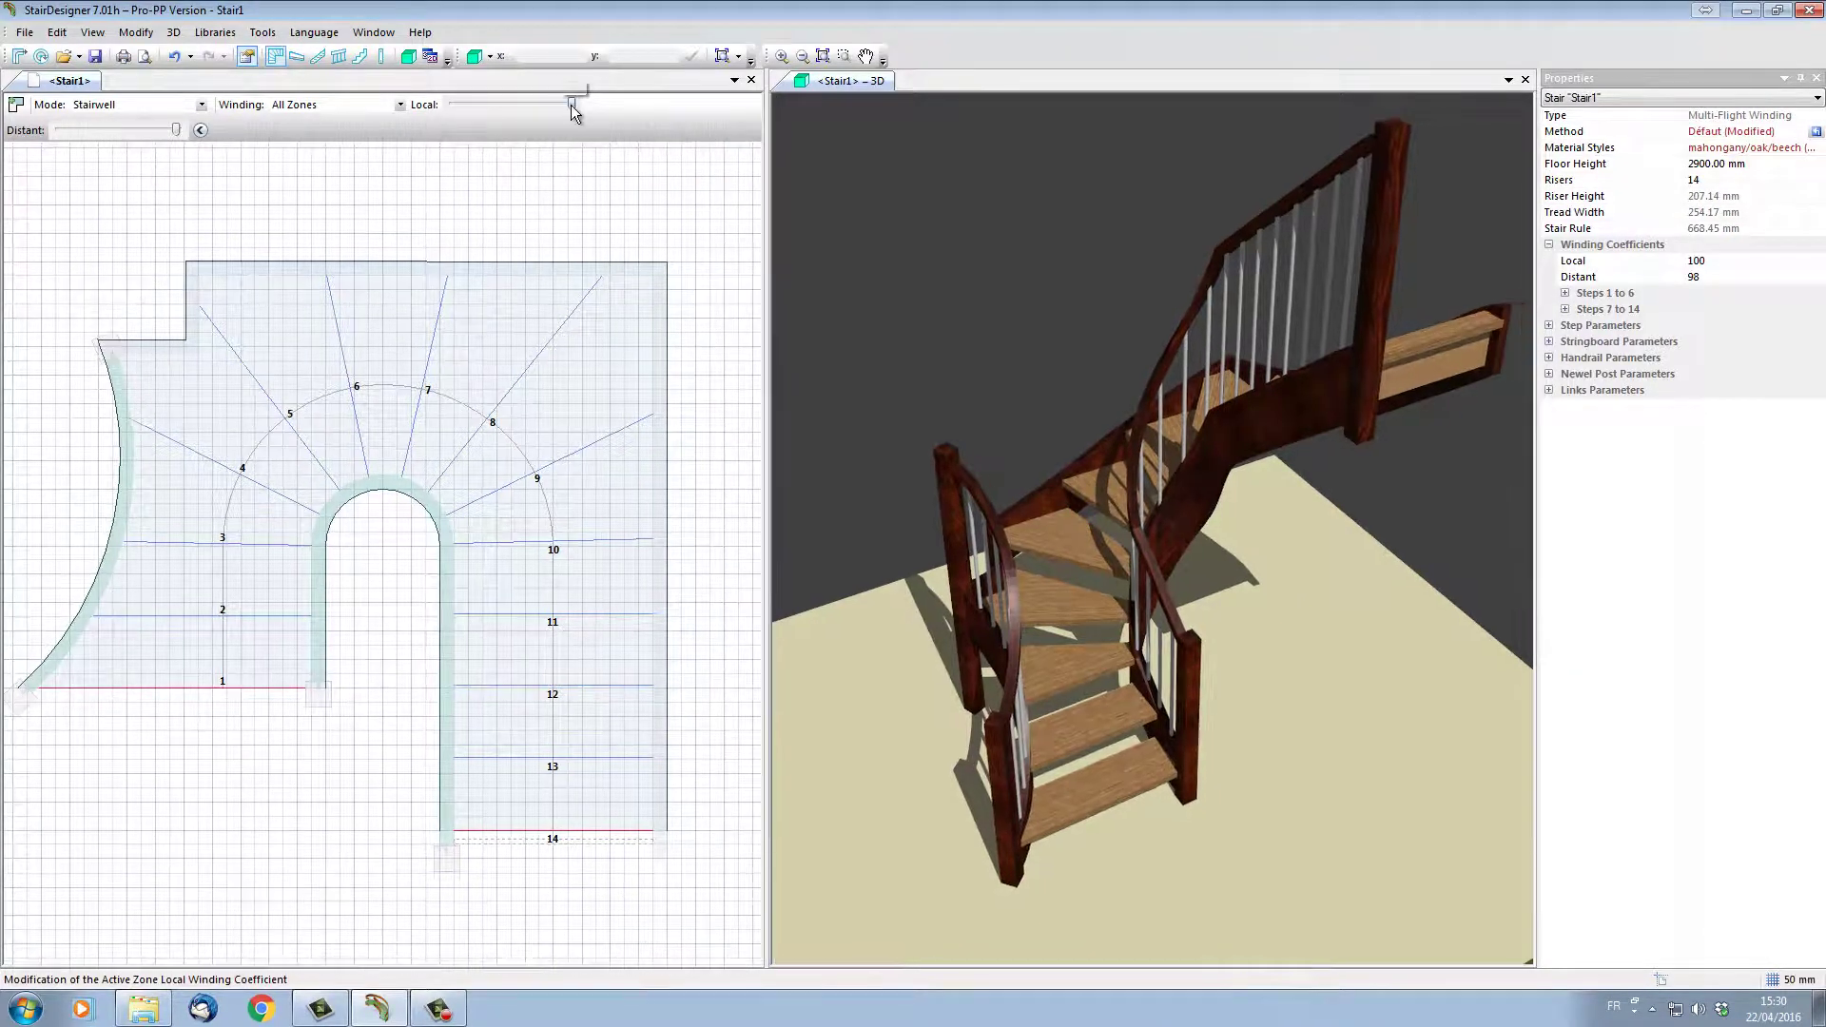
pyautogui.moveTo(571, 105); pyautogui.dragTo(470, 101)
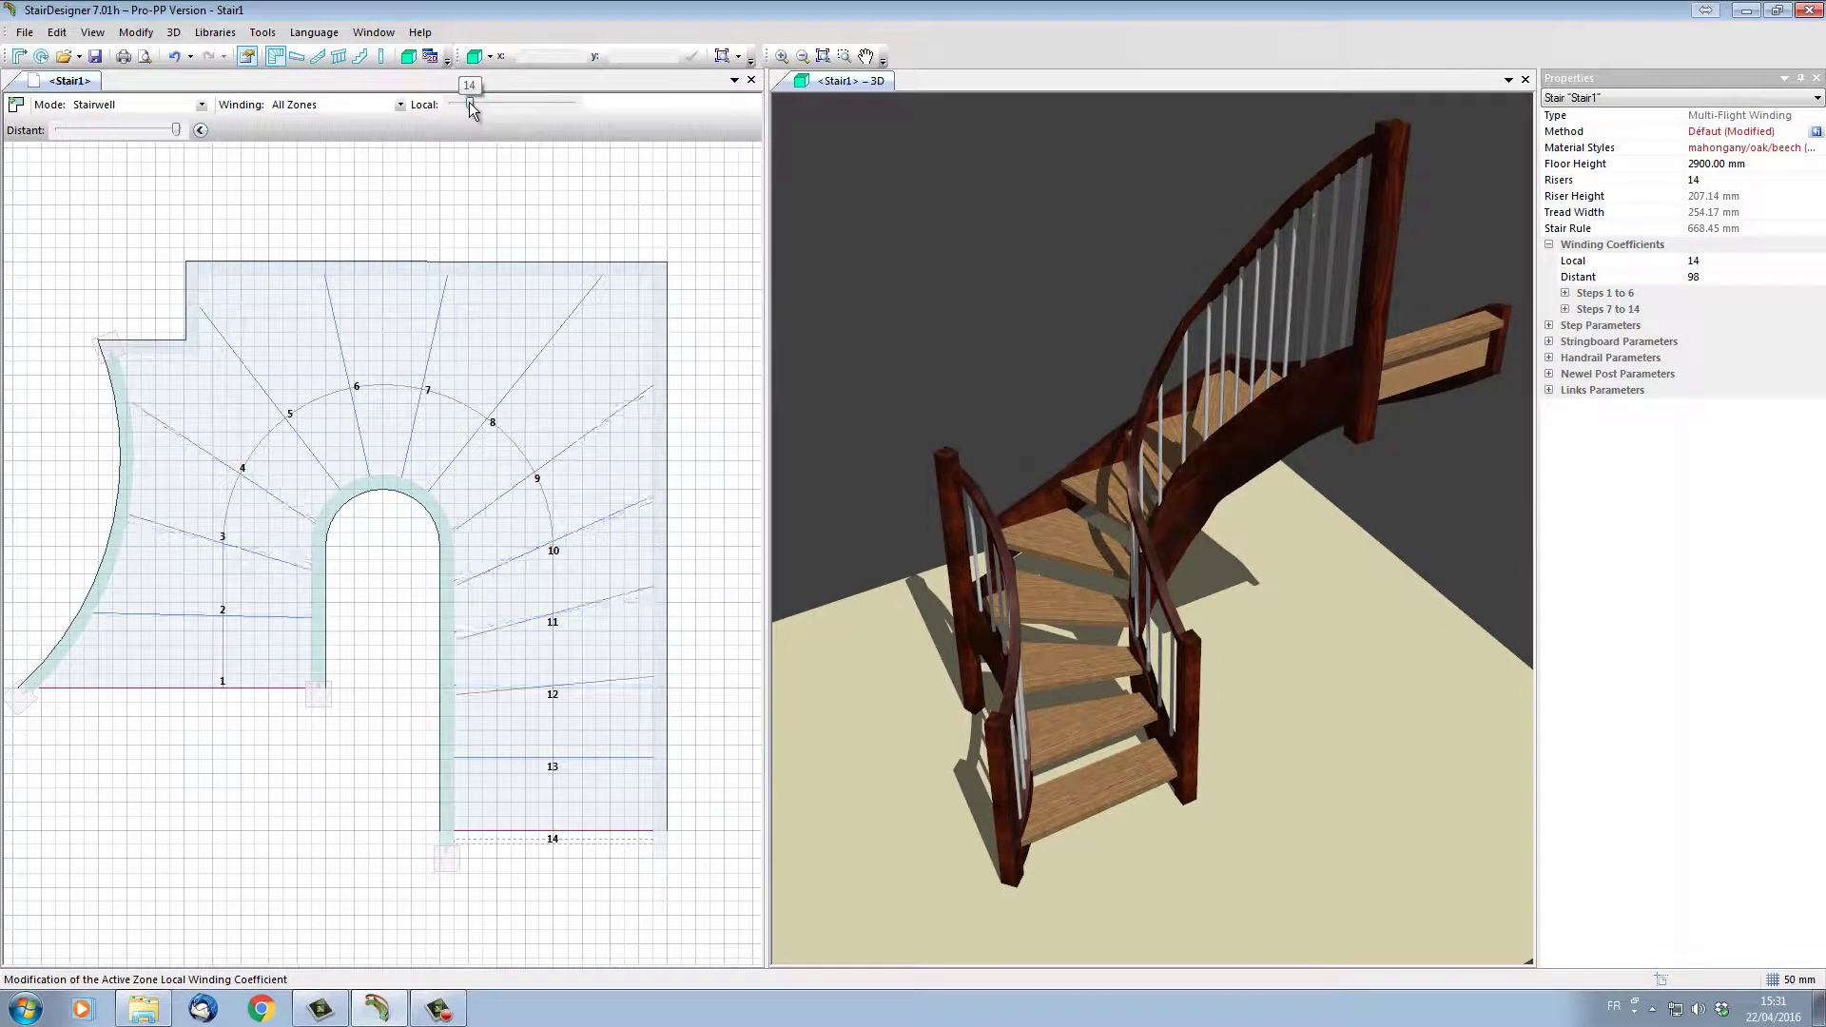
pyautogui.moveTo(1334, 594); pyautogui.dragTo(1020, 501)
pyautogui.moveTo(1413, 640)
pyautogui.mouseDown()
pyautogui.moveTo(1010, 582)
pyautogui.moveTo(1366, 676)
pyautogui.moveTo(1330, 683)
pyautogui.moveTo(1008, 632)
pyautogui.moveTo(1398, 635)
pyautogui.mouseUp()
pyautogui.moveTo(1300, 519); pyautogui.dragTo(1393, 554)
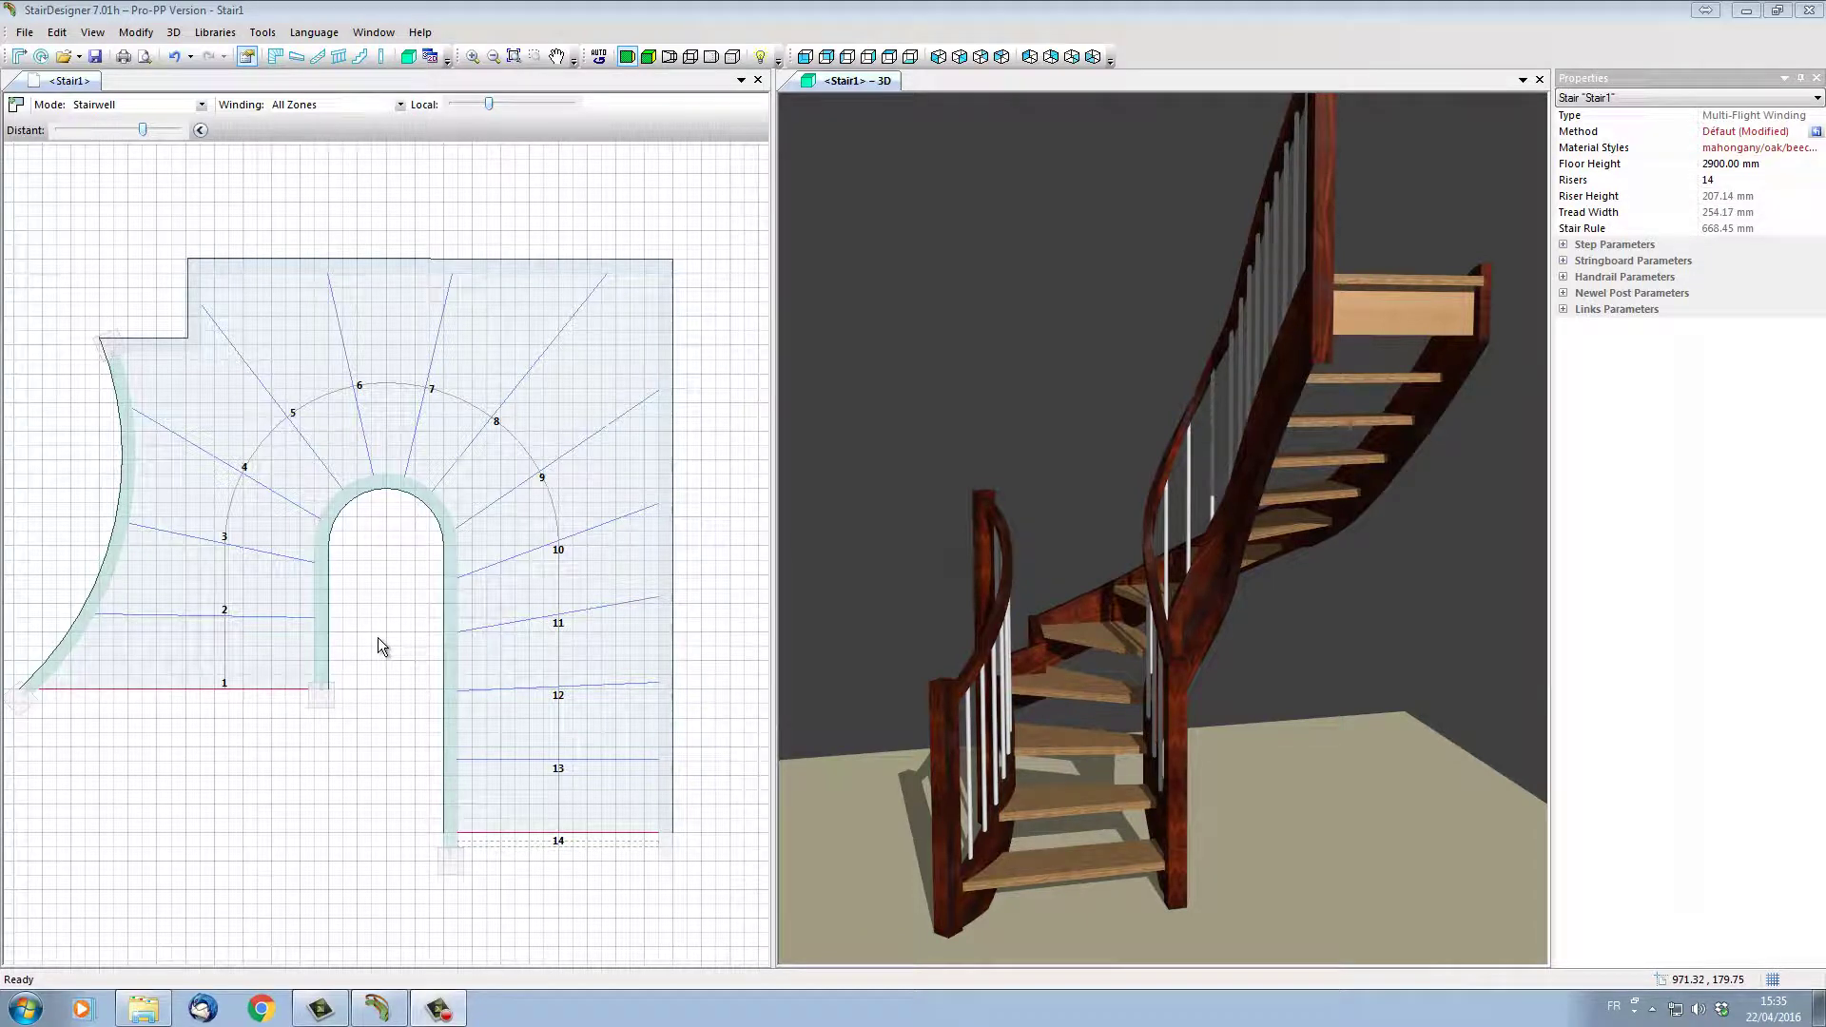
# Bend the left and right sides of the central well into curves
pyautogui.click(327, 613)
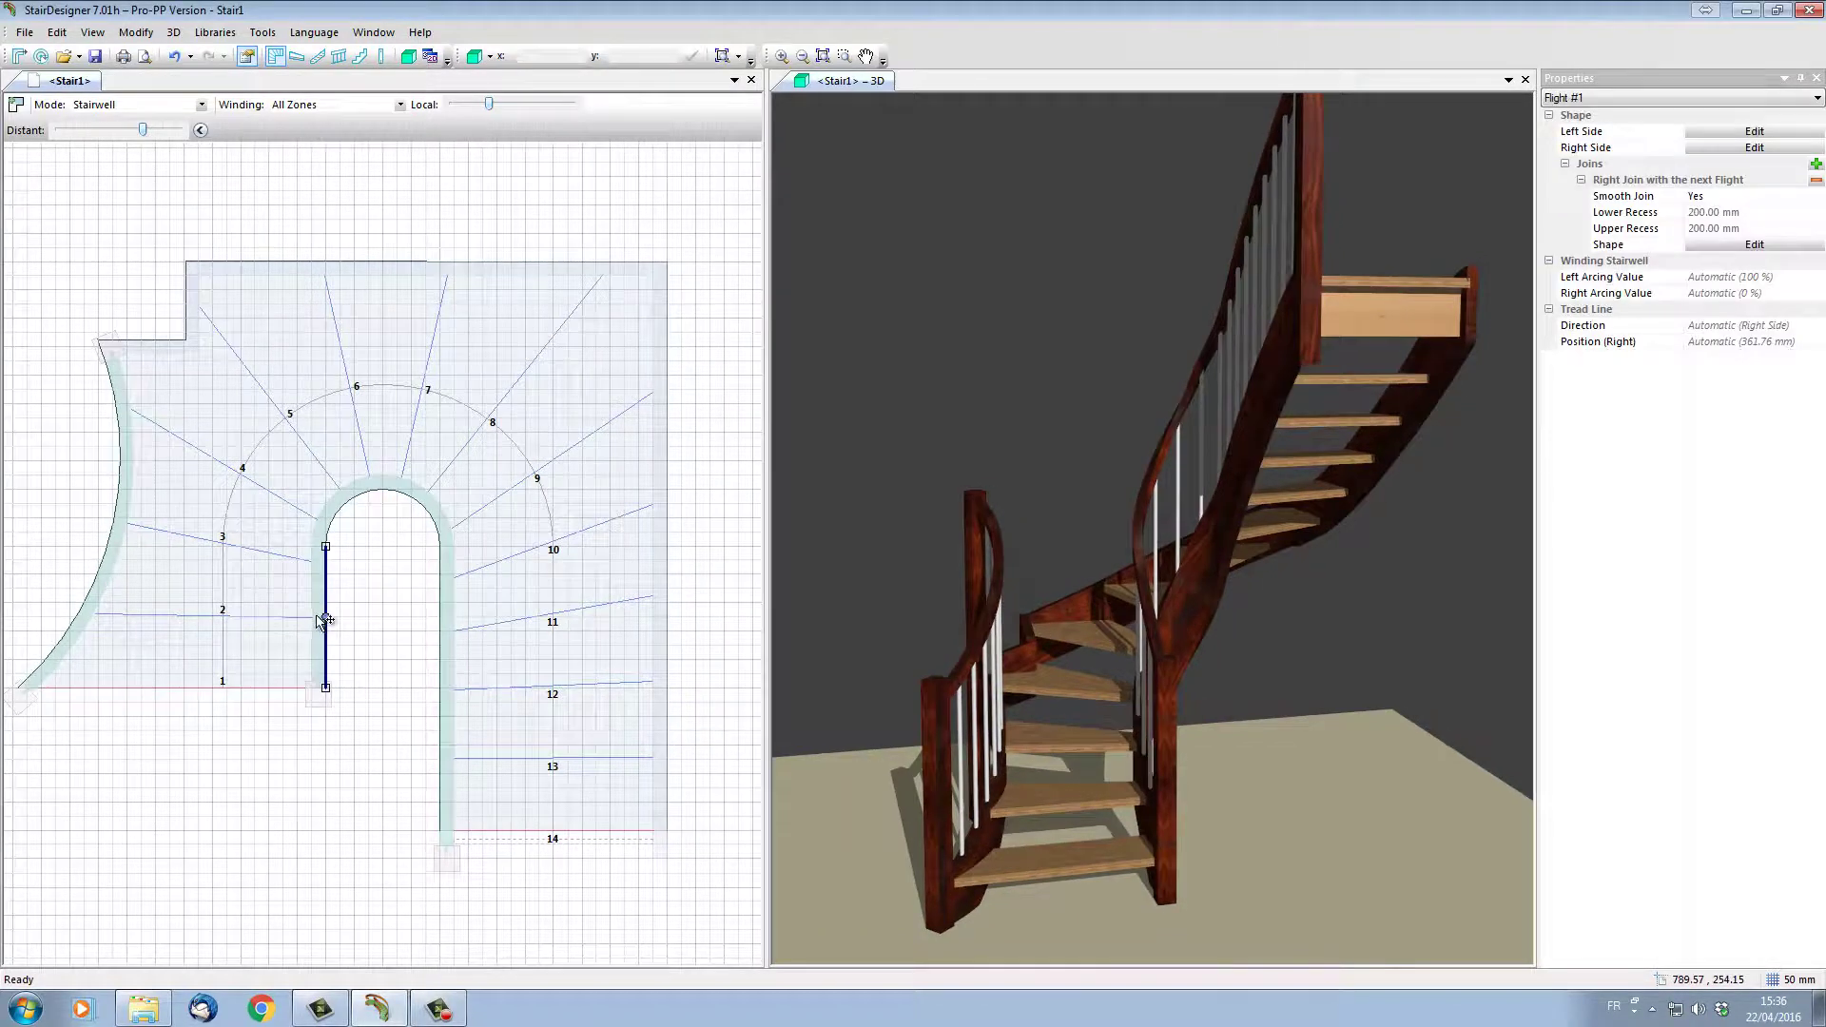
pyautogui.moveTo(319, 619); pyautogui.dragTo(308, 618)
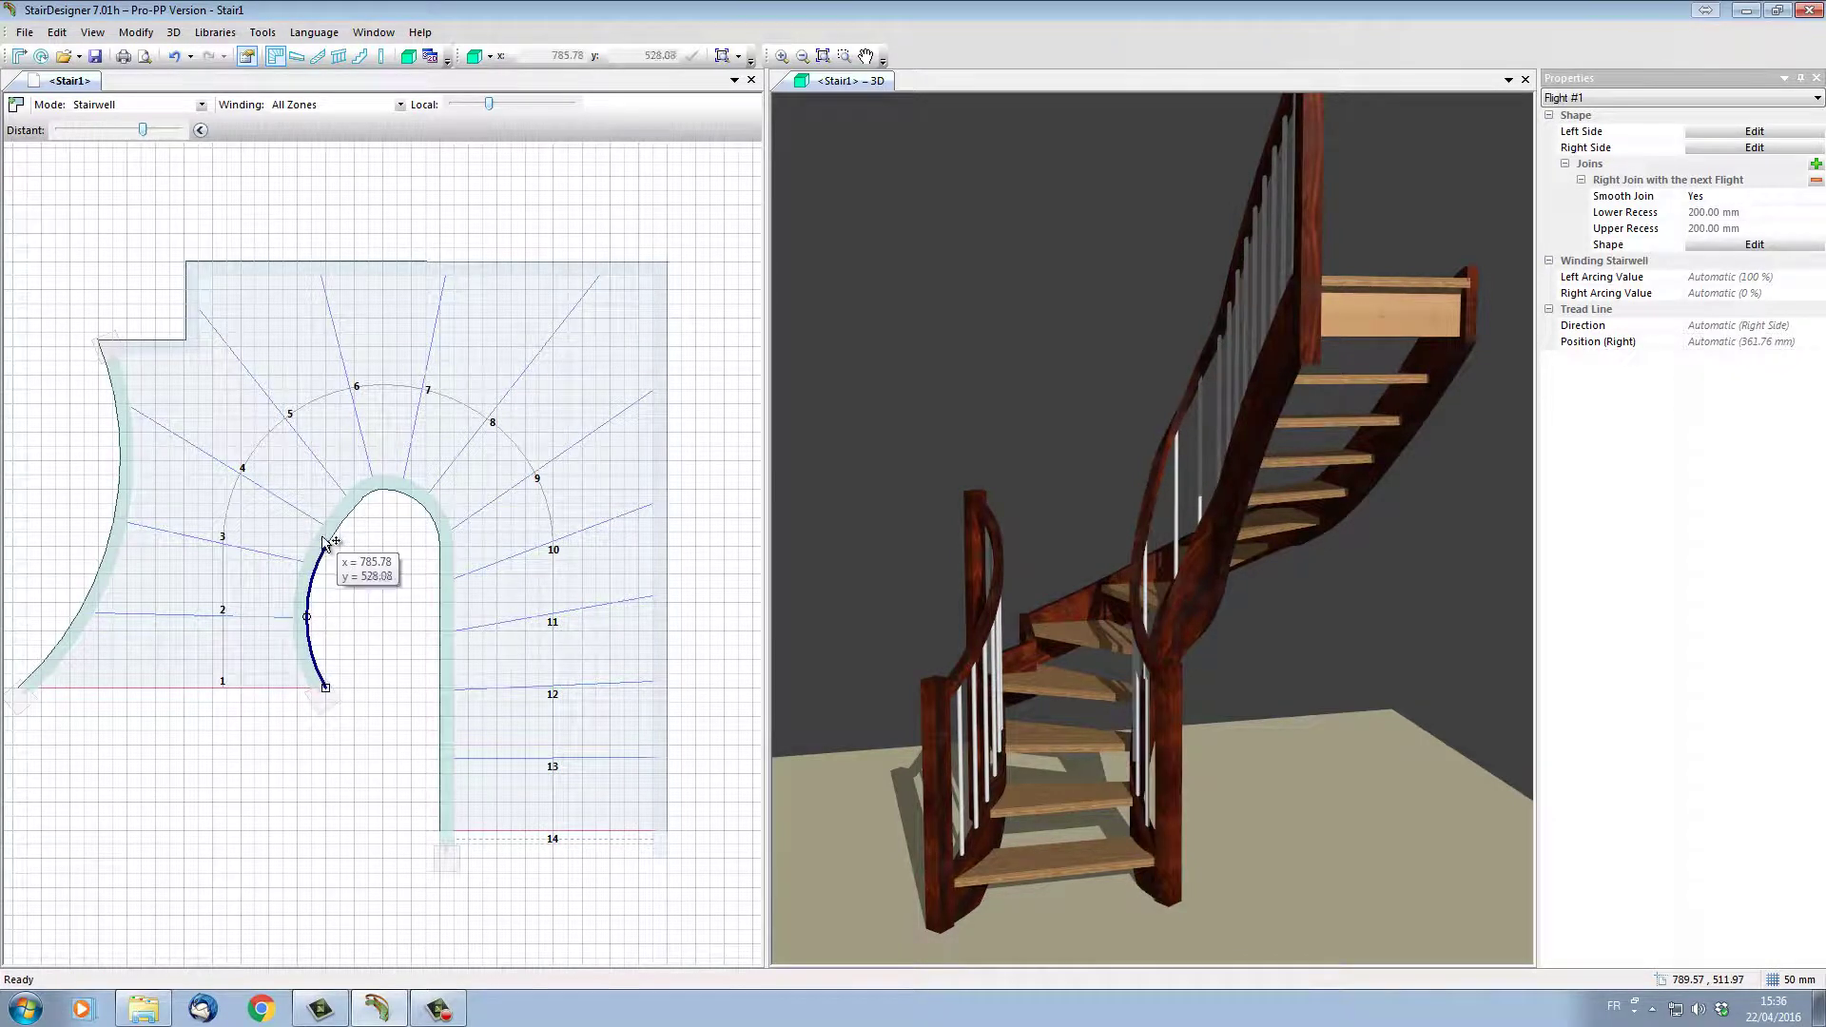
pyautogui.moveTo(323, 542); pyautogui.dragTo(320, 523)
pyautogui.click(452, 689)
pyautogui.moveTo(453, 689); pyautogui.dragTo(461, 692)
# Flatten the stairwell's outer left arc to a larger radius
pyautogui.click(108, 529)
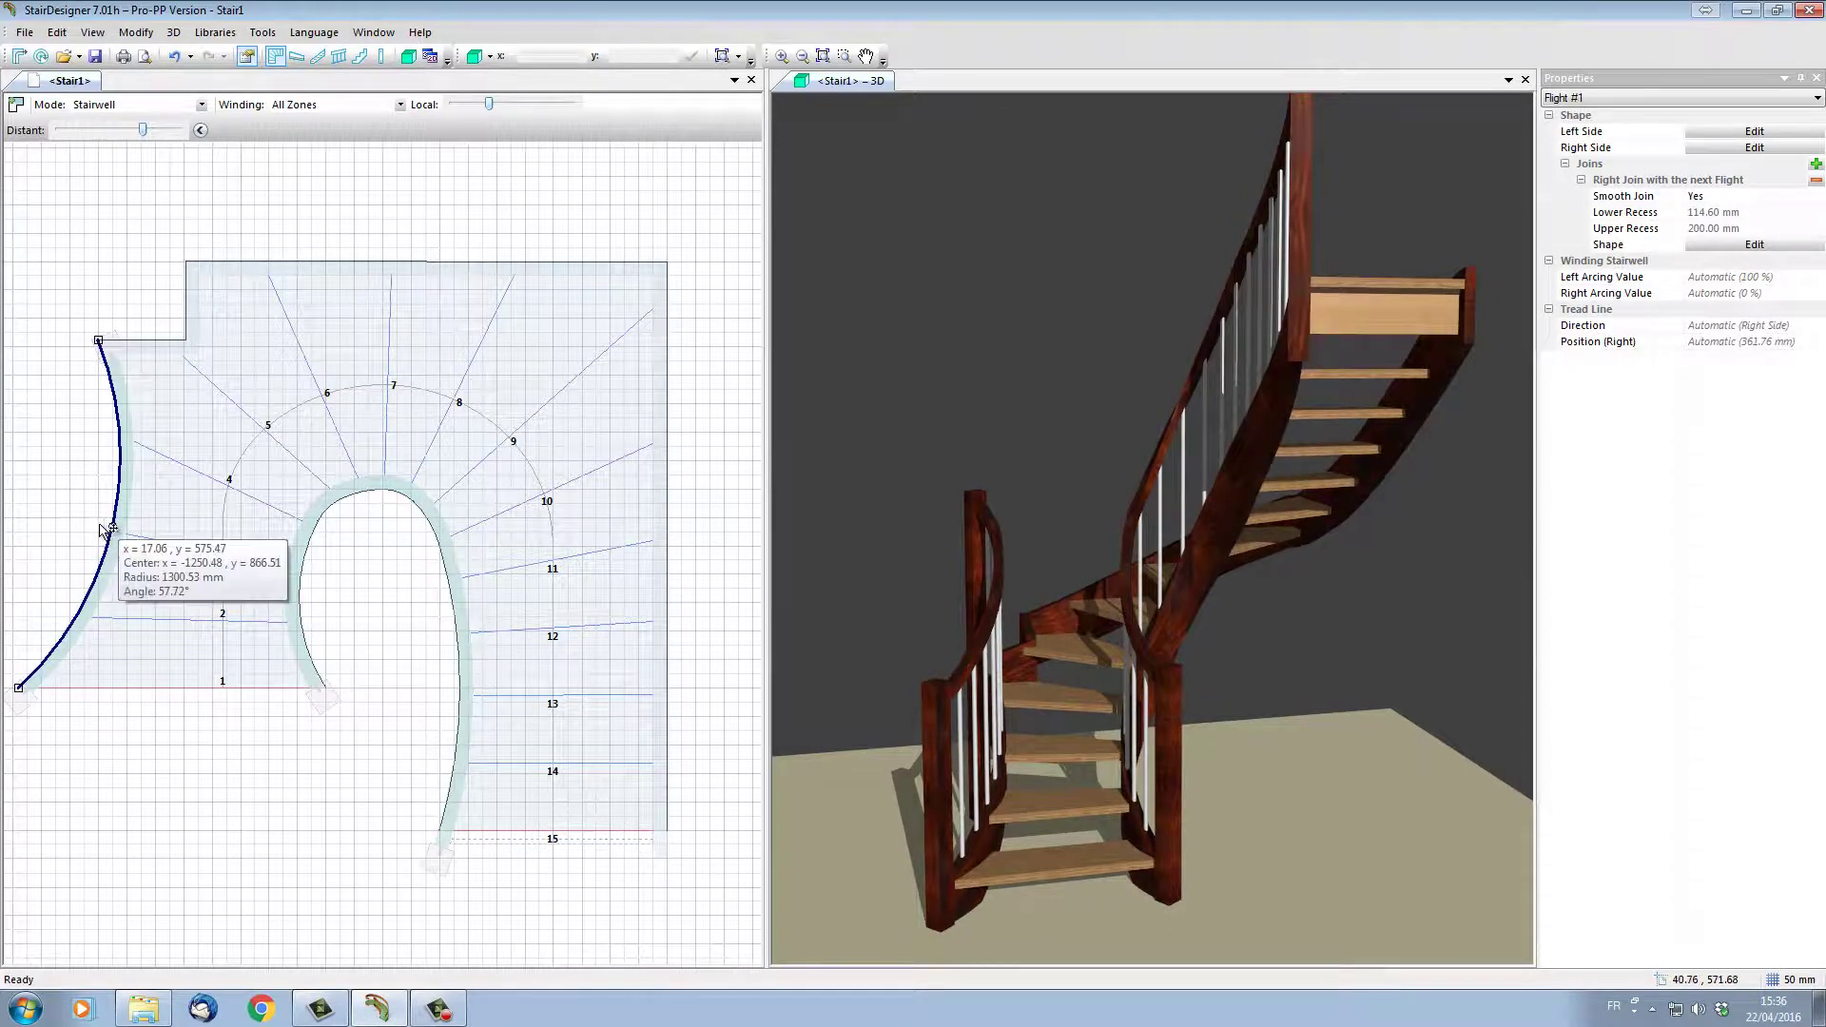
pyautogui.moveTo(107, 529); pyautogui.dragTo(86, 524)
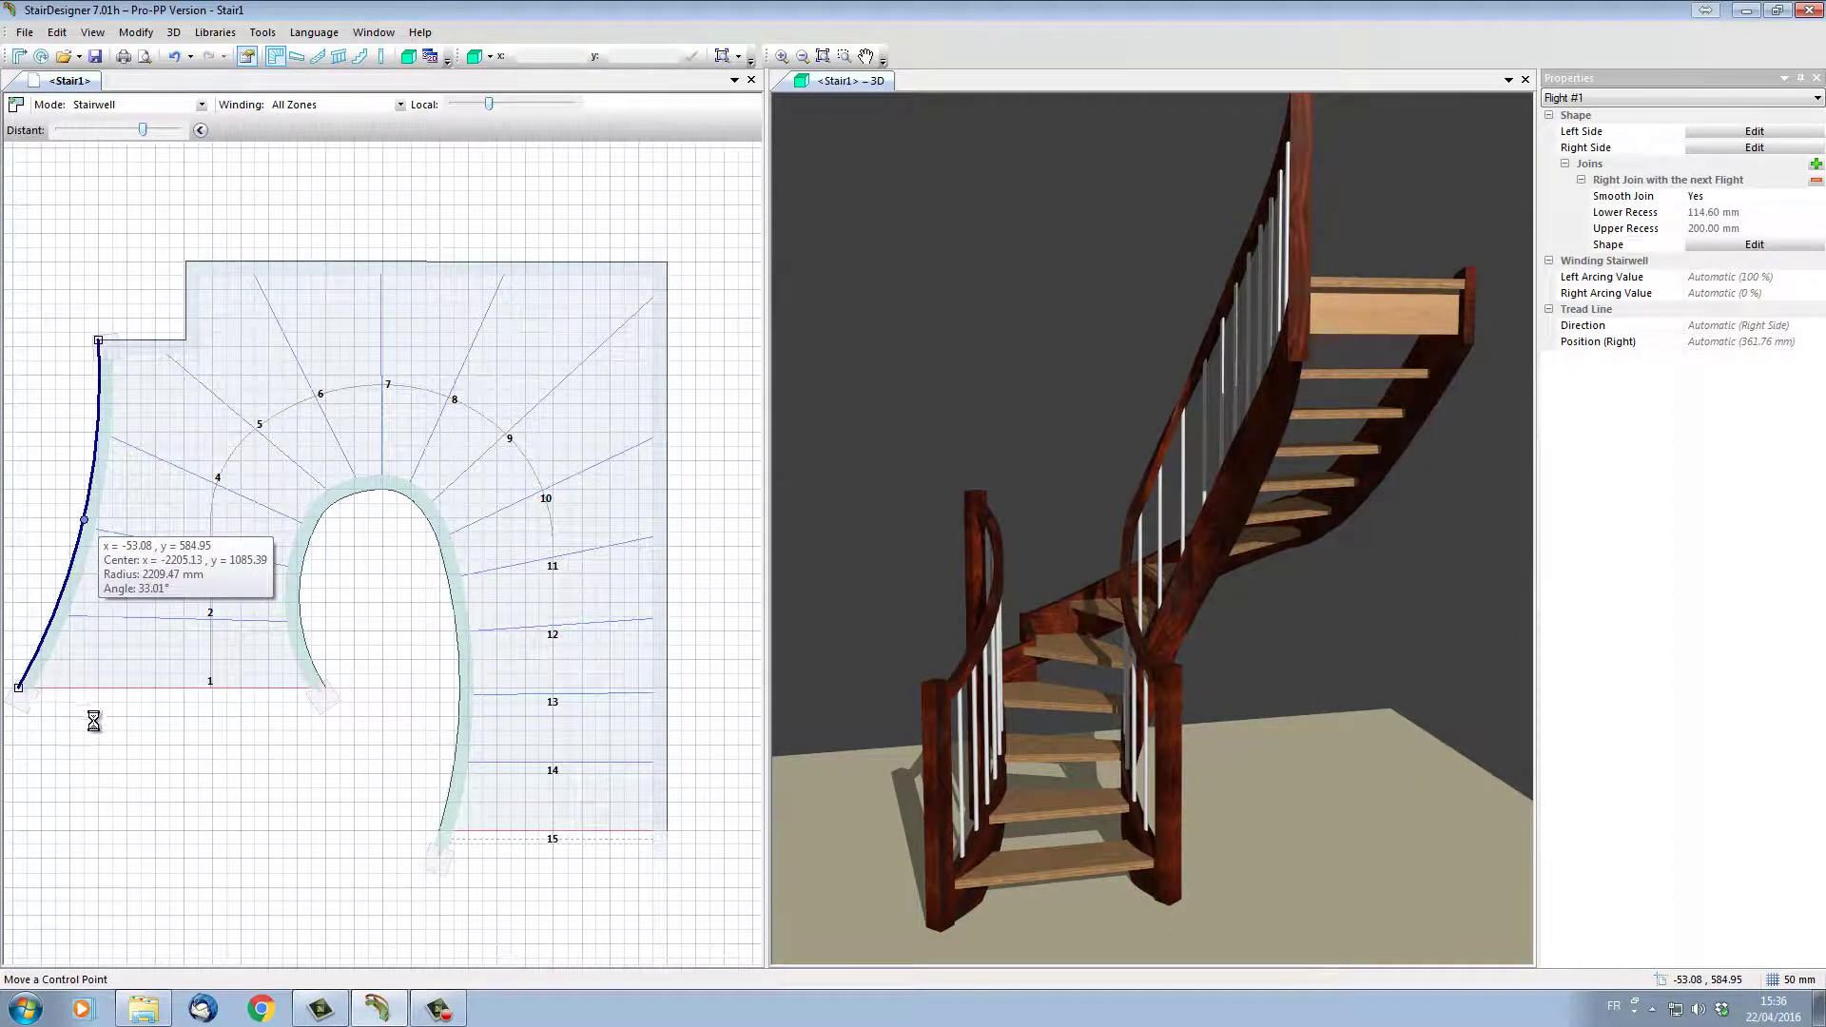
pyautogui.click(340, 499)
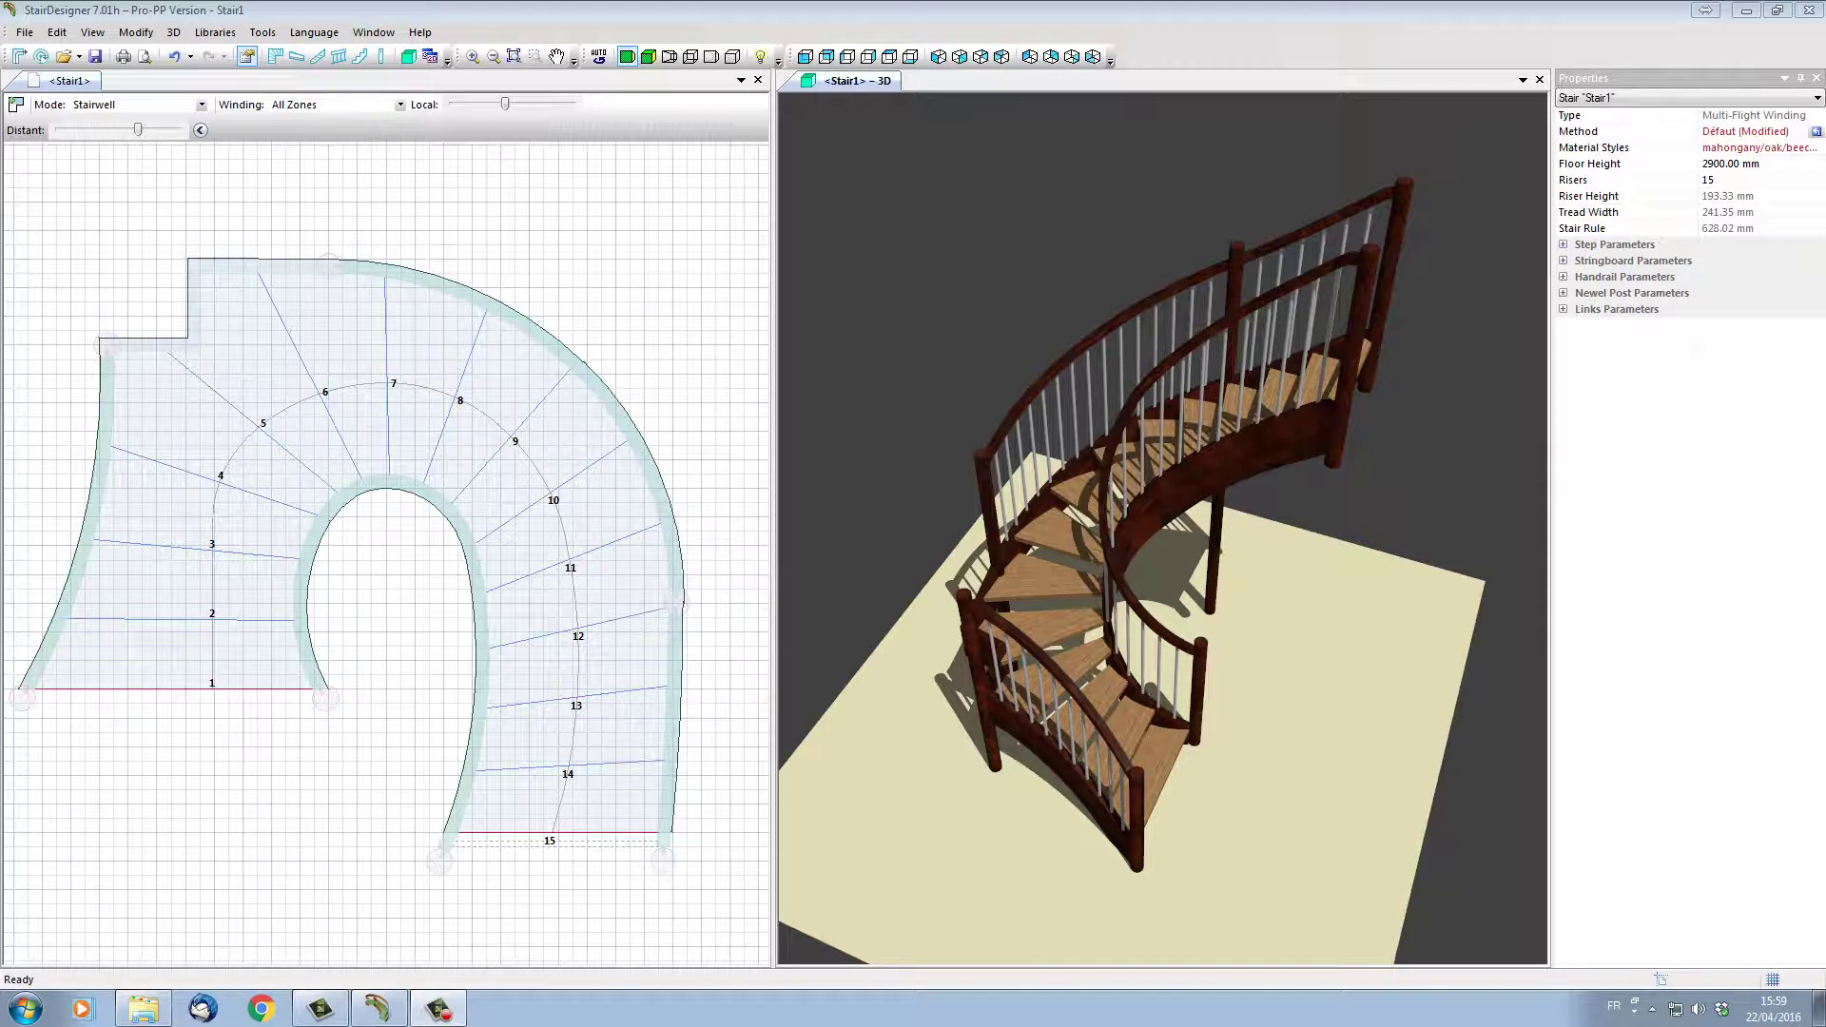
pyautogui.click(131, 164)
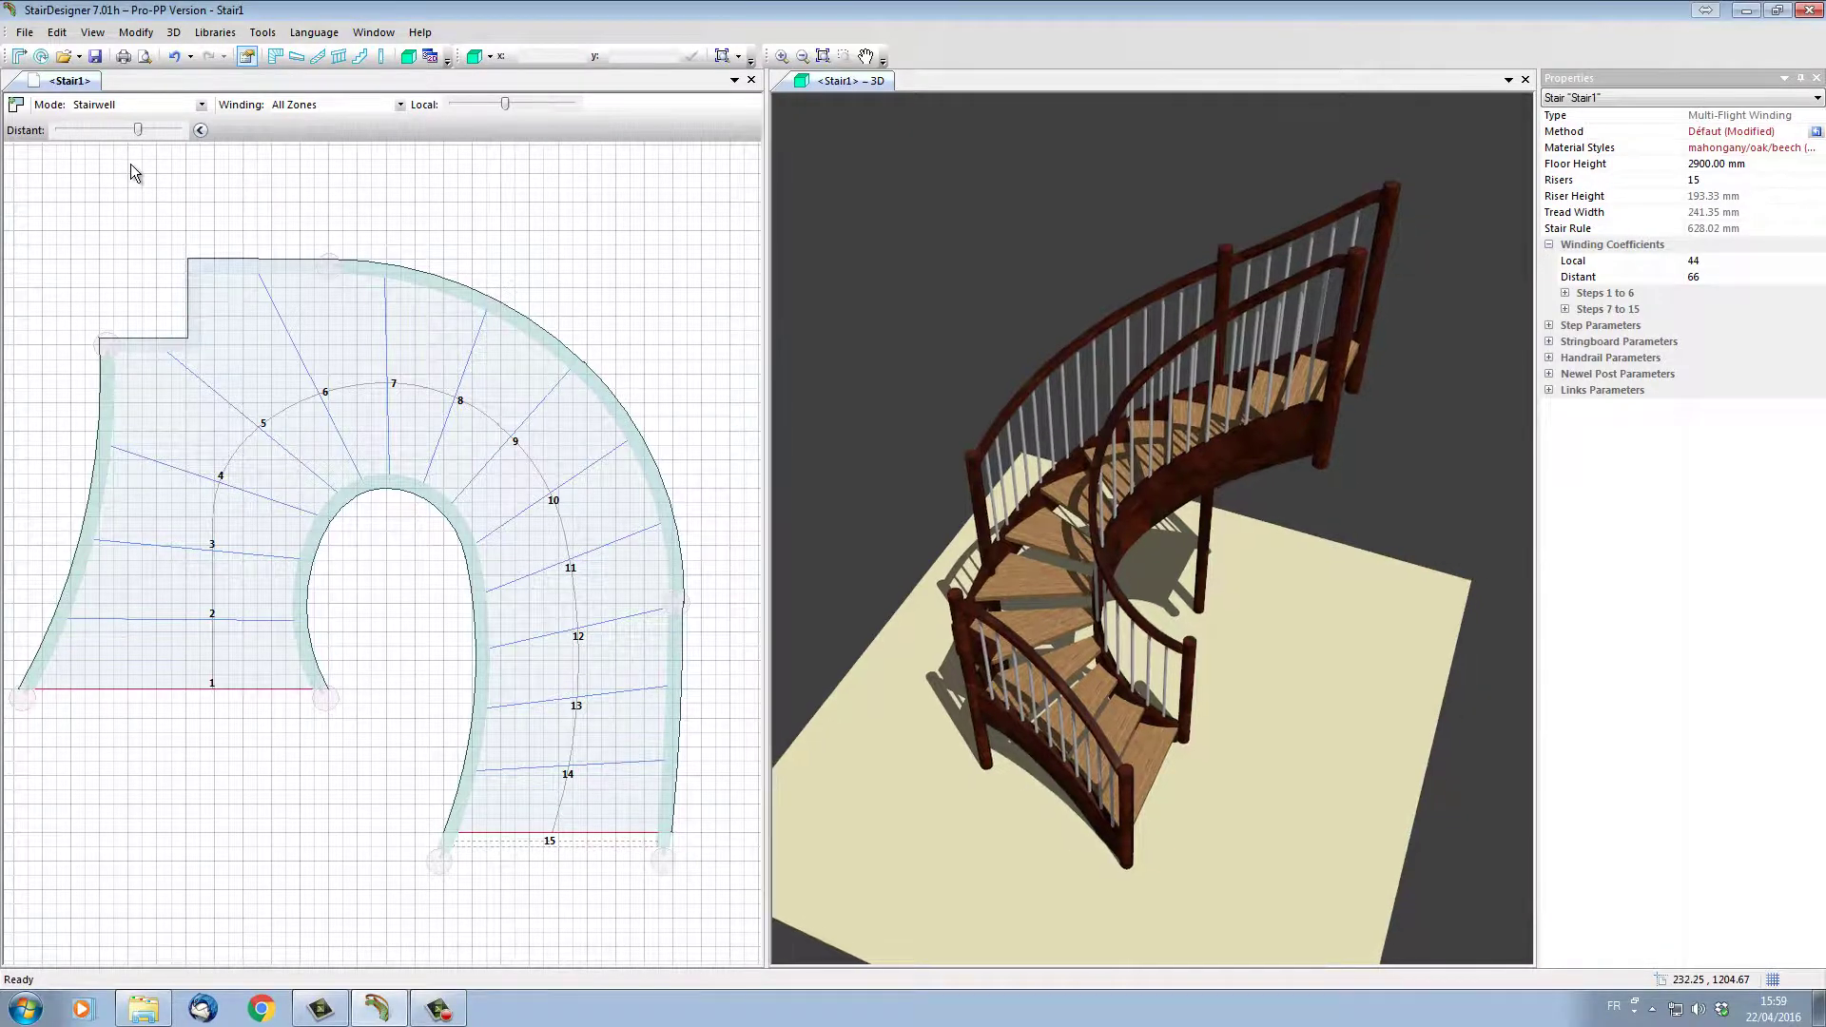
# Open the Print Preview and page through the stair plans and step drawings to Step #12
pyautogui.click(25, 31)
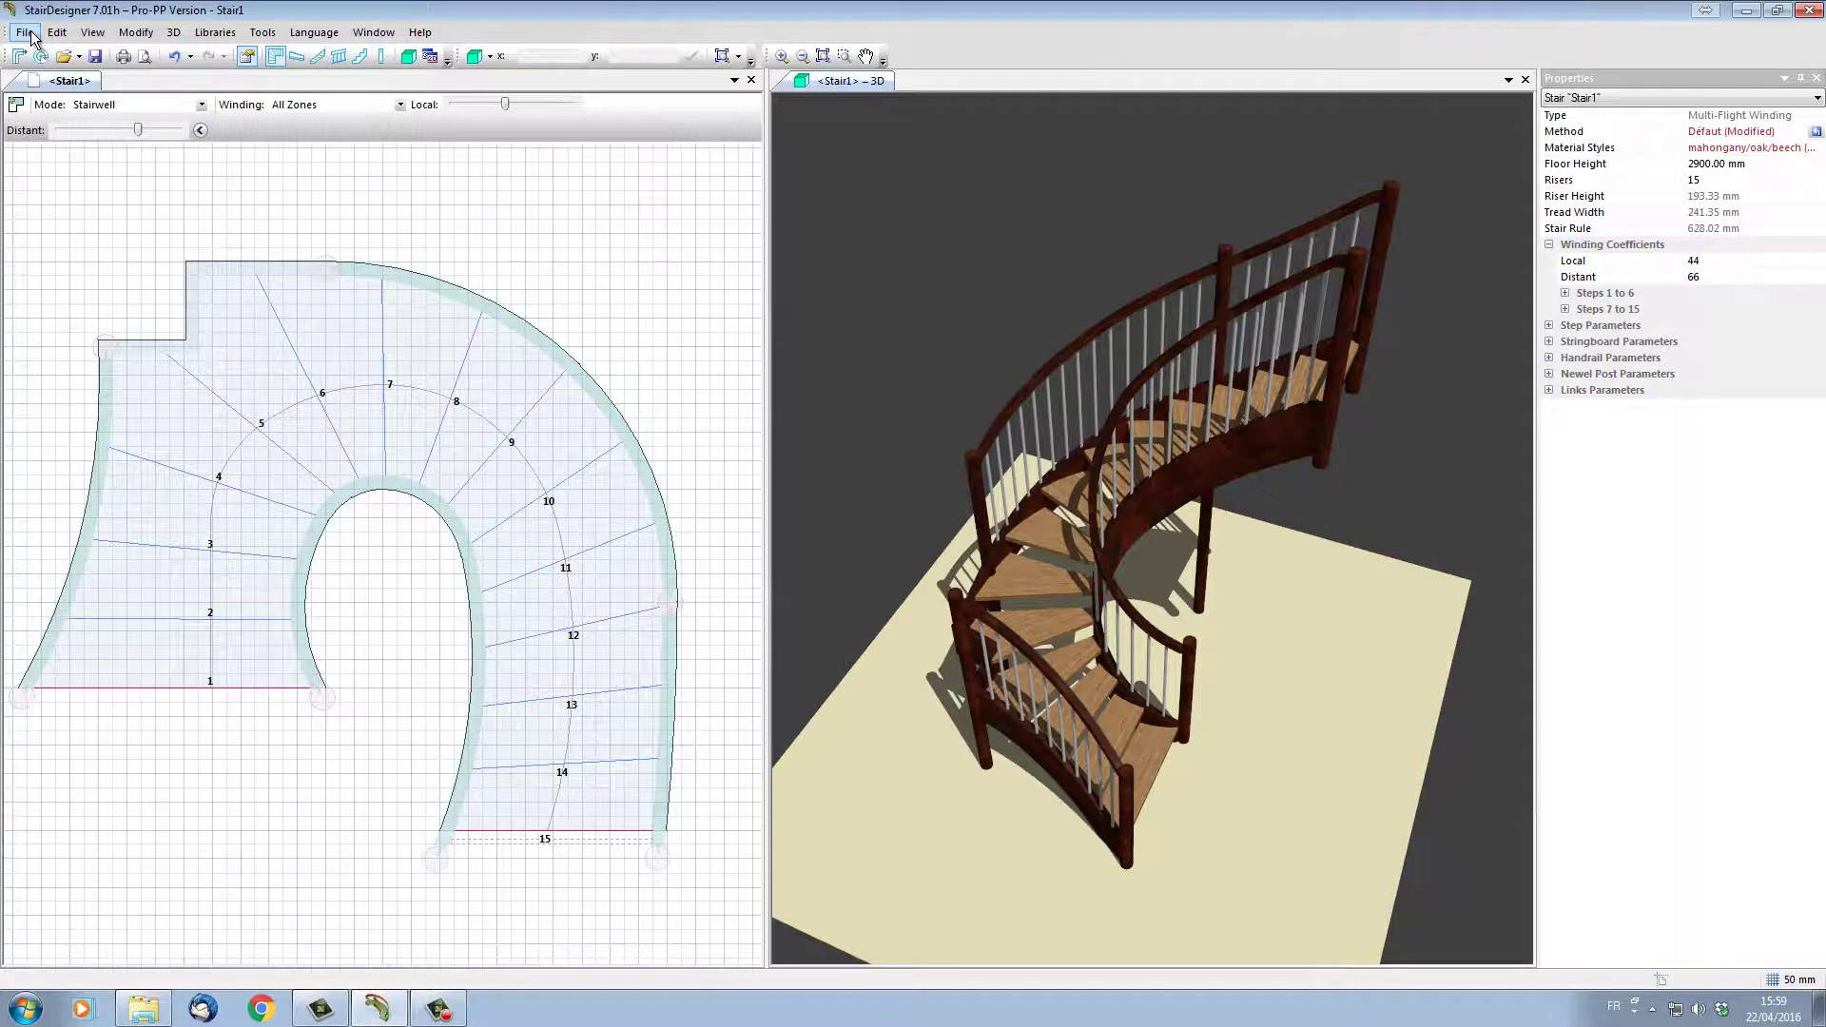
pyautogui.click(67, 195)
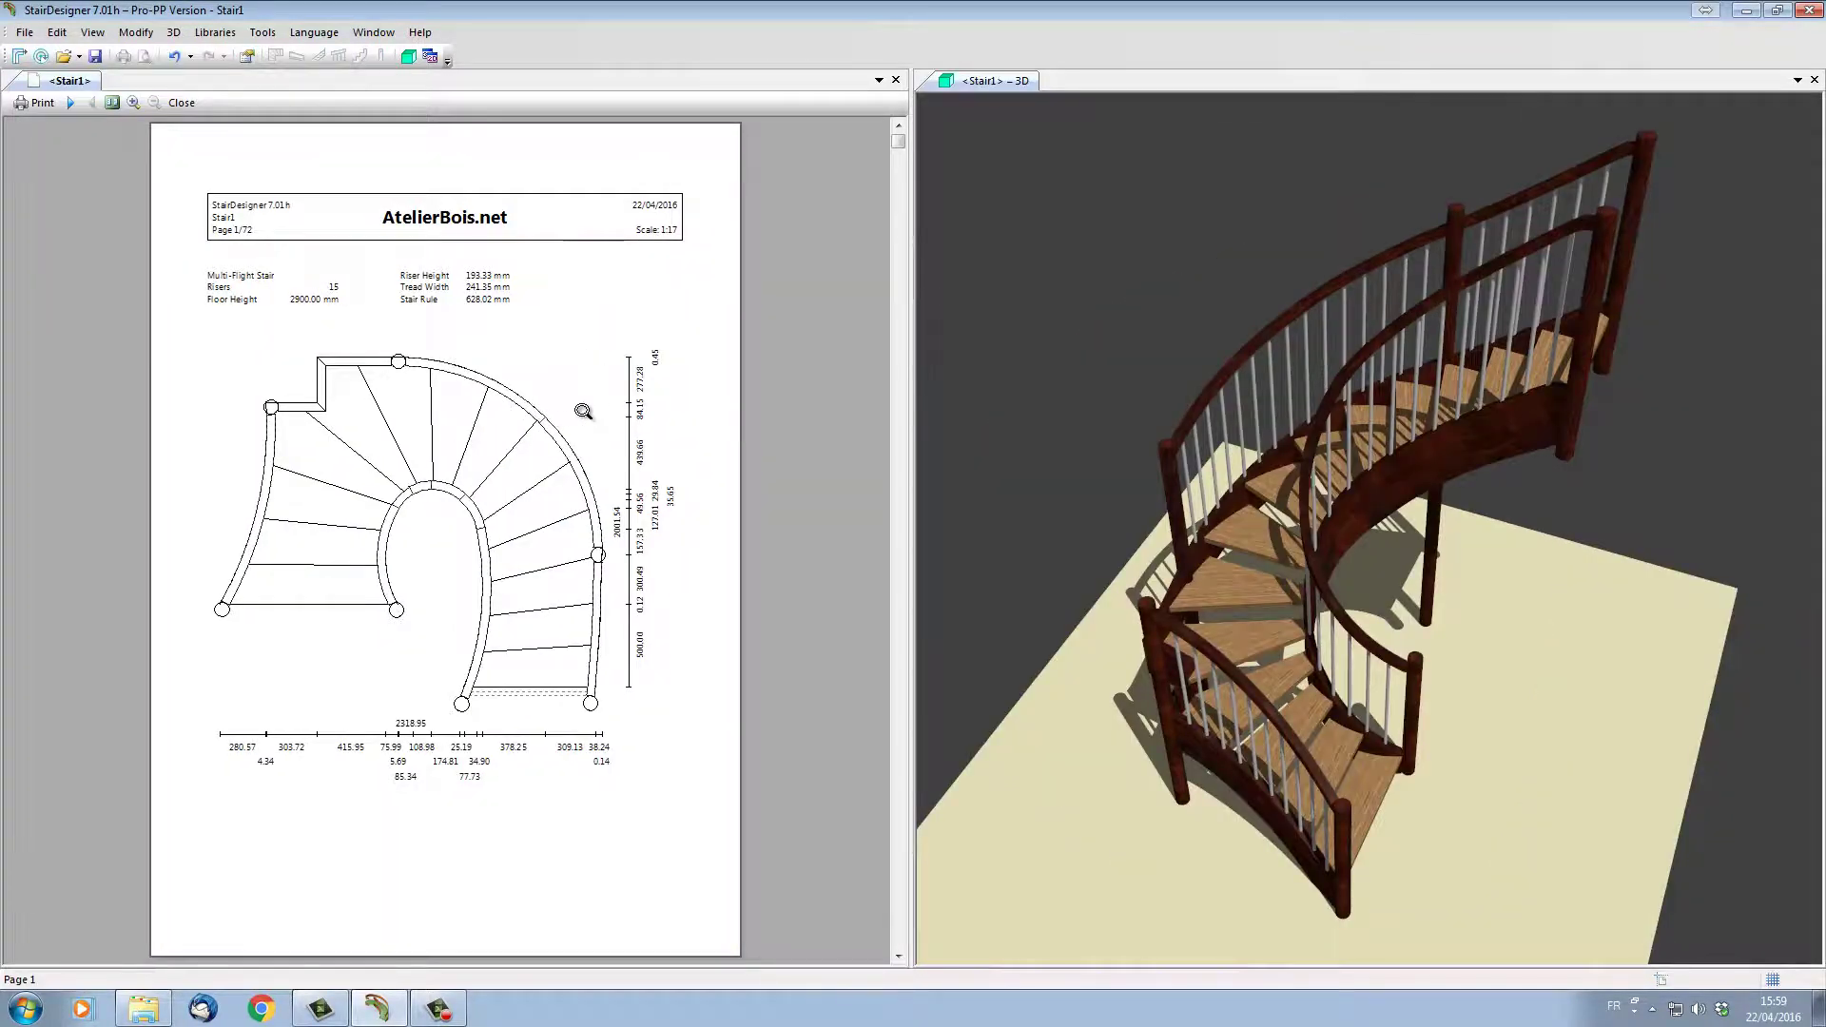
pyautogui.click(70, 103)
pyautogui.click(70, 103)
pyautogui.click(71, 104)
pyautogui.click(71, 104)
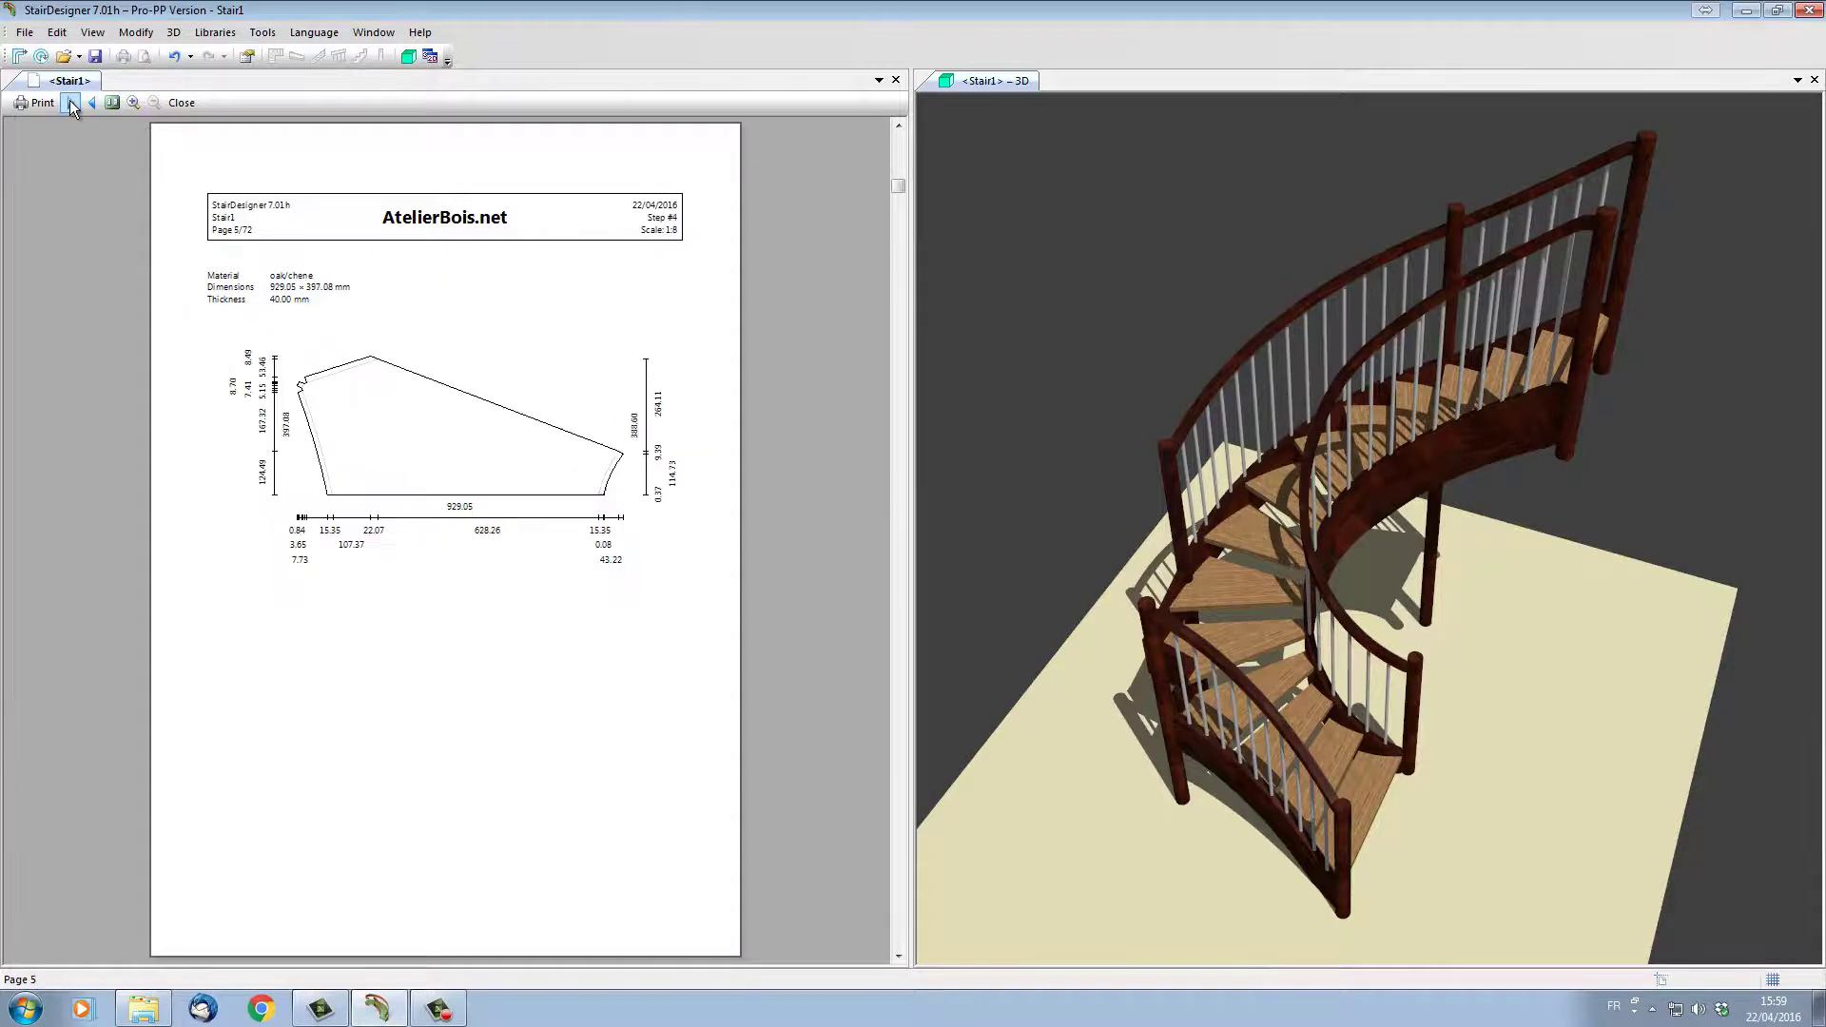
pyautogui.click(72, 103)
pyautogui.click(71, 103)
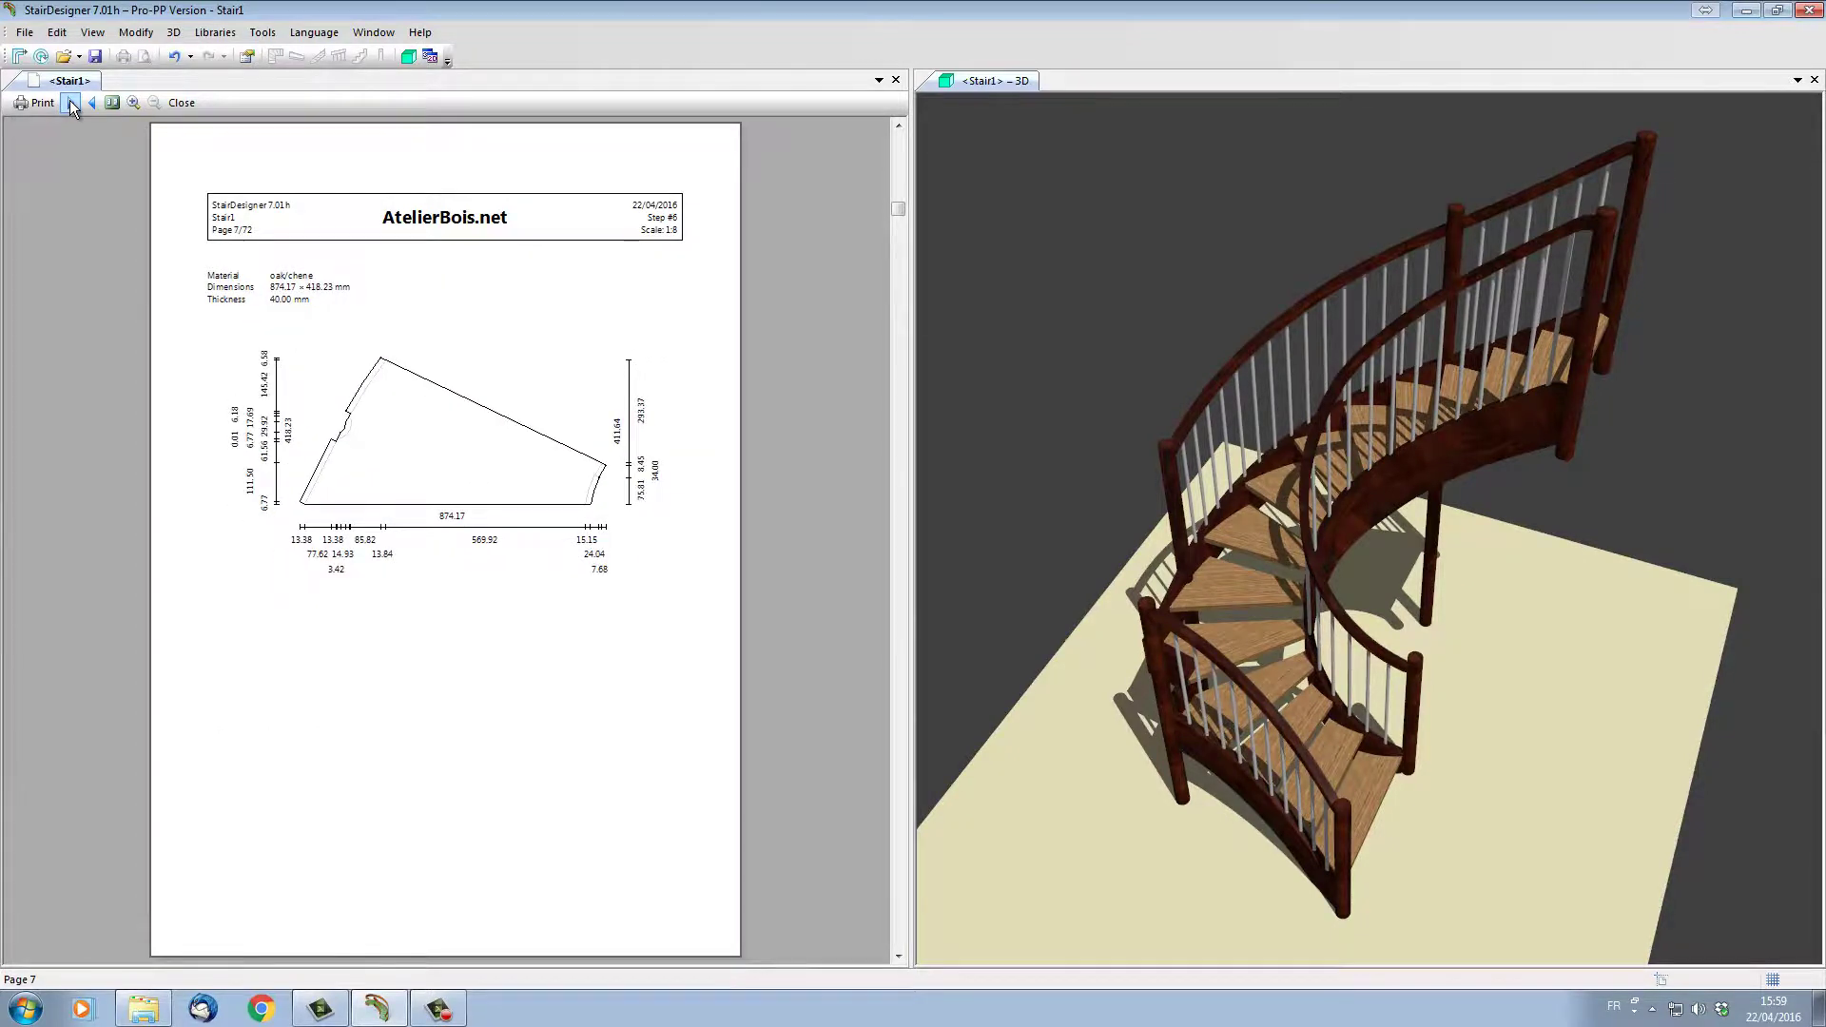
pyautogui.click(71, 103)
pyautogui.click(71, 104)
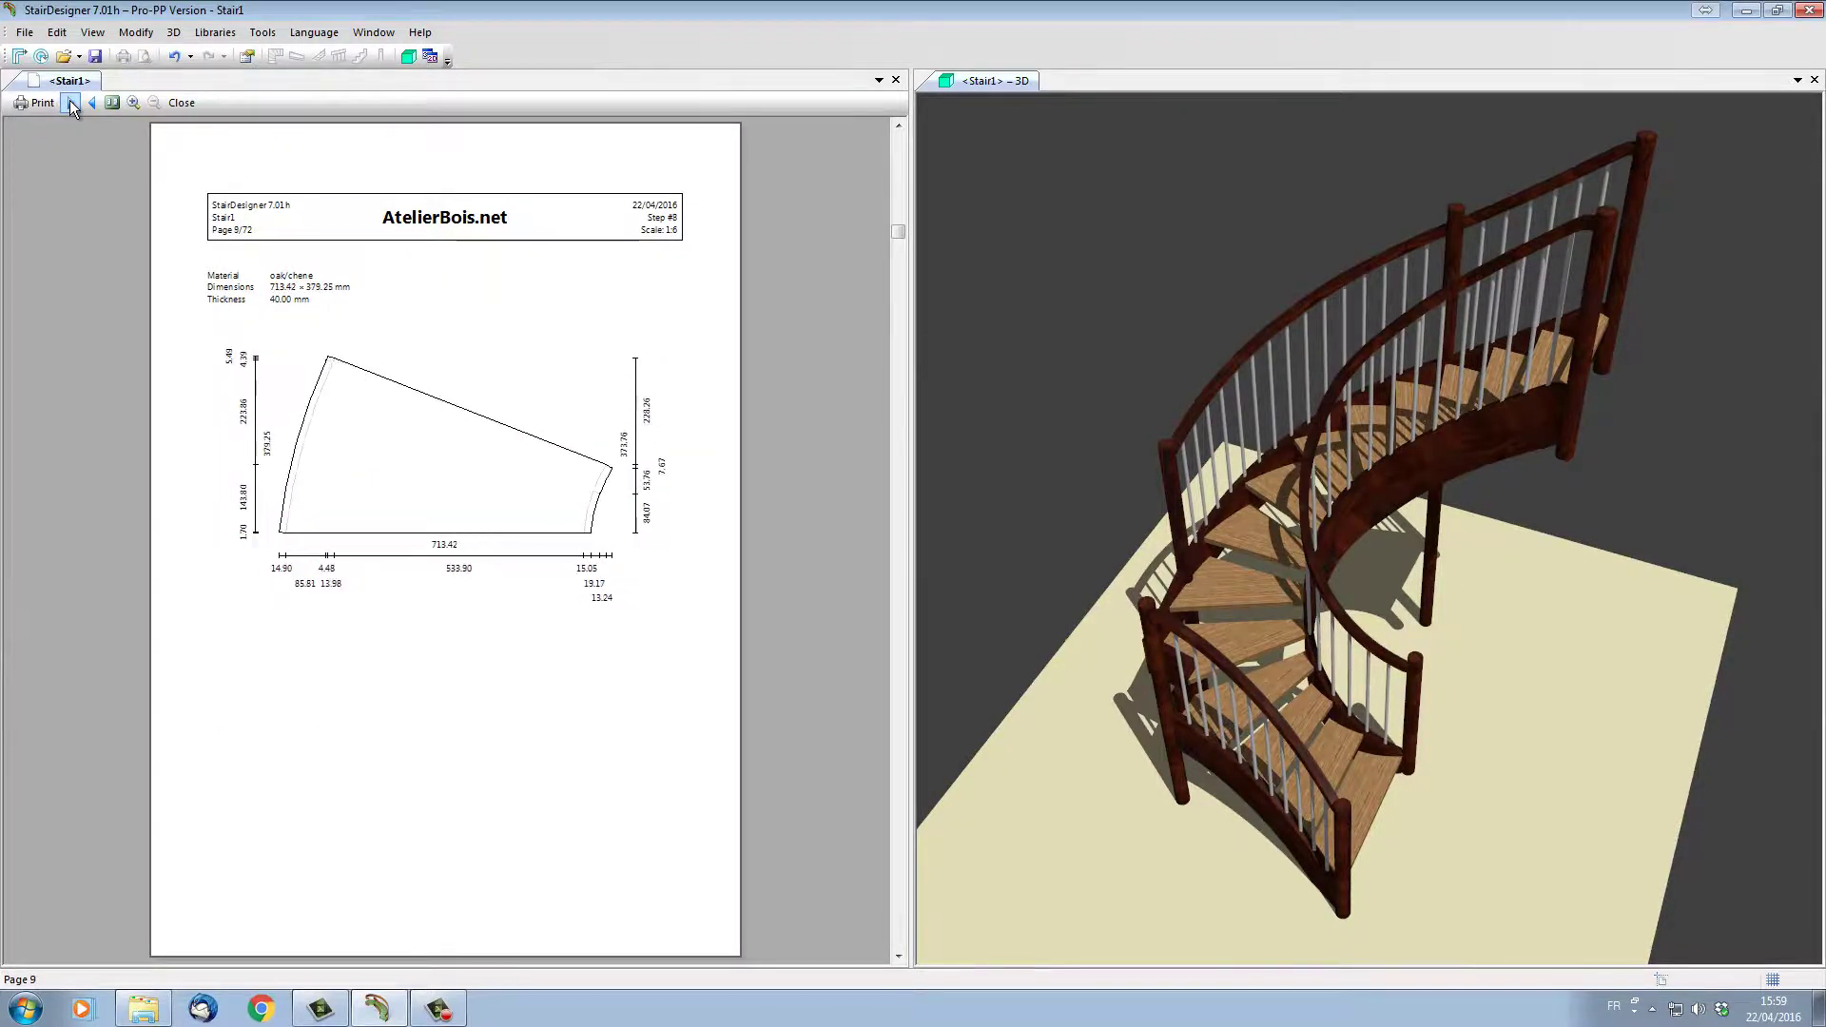
pyautogui.click(71, 103)
pyautogui.click(71, 103)
pyautogui.click(72, 103)
pyautogui.click(71, 104)
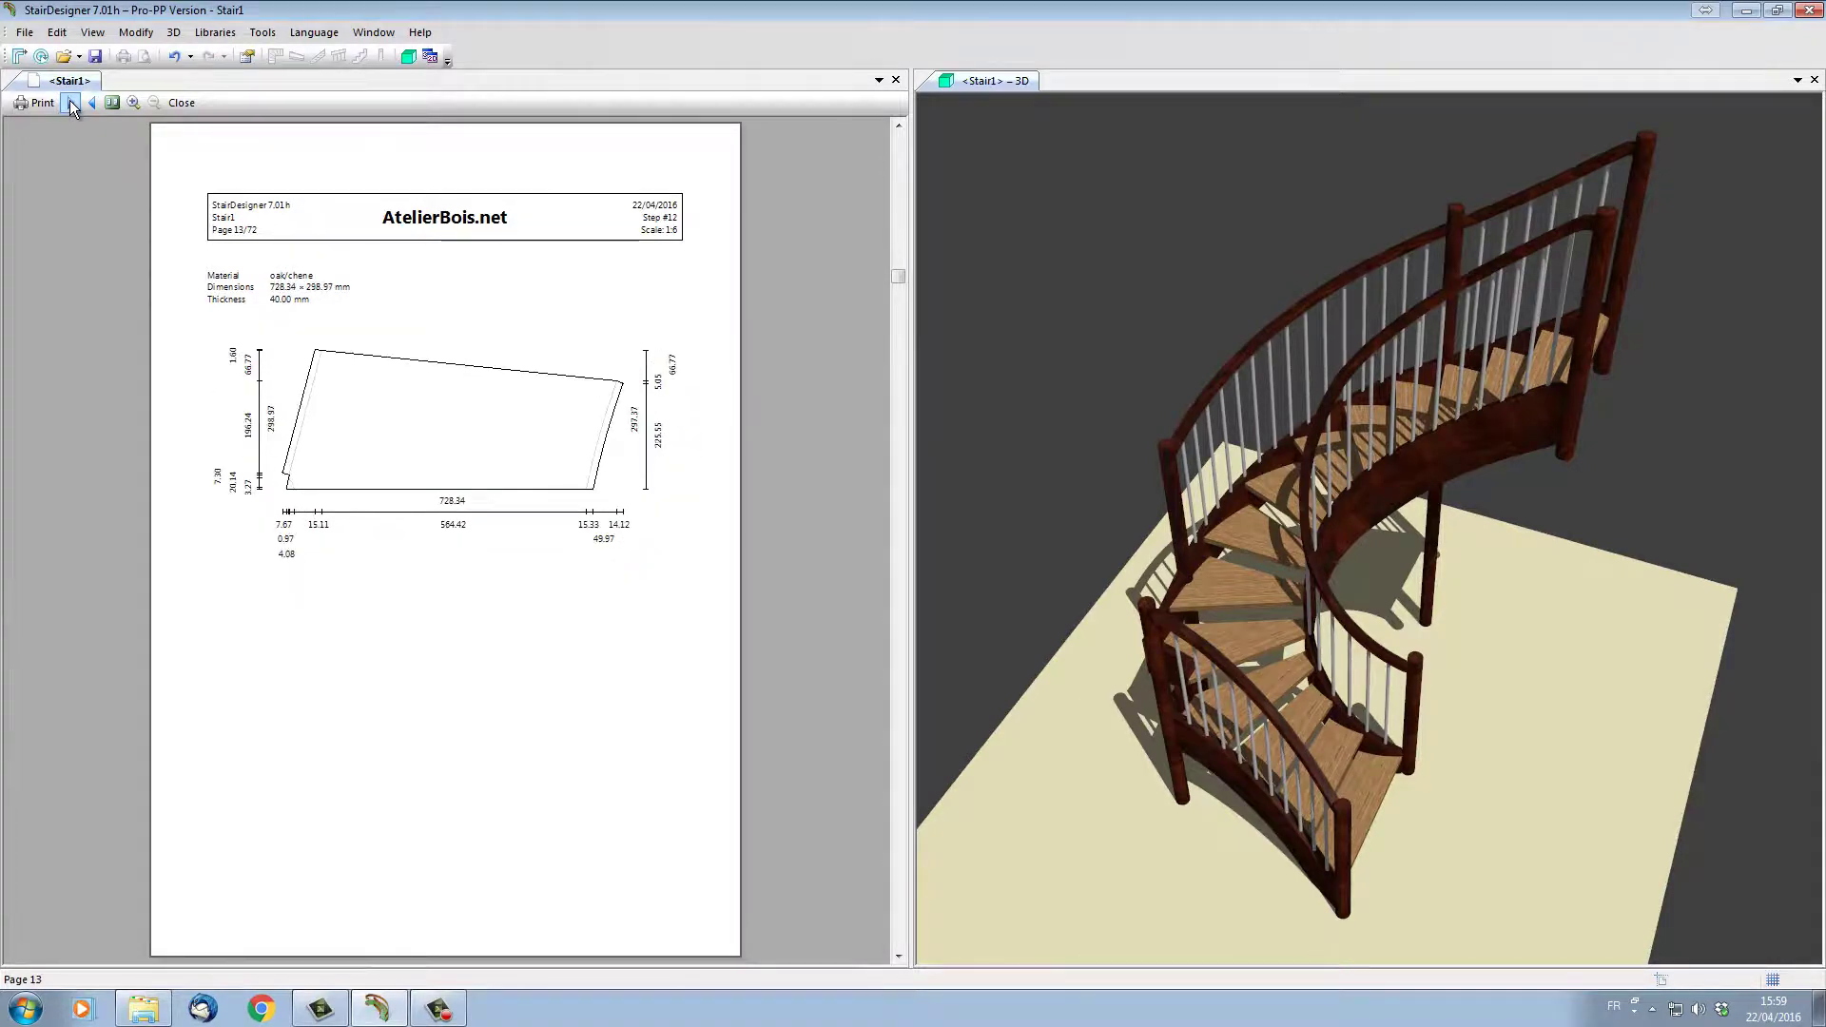
# Page on through the stringboard drawings to the Summary page 72/72
pyautogui.click(71, 104)
pyautogui.click(71, 104)
pyautogui.click(72, 103)
pyautogui.click(71, 104)
pyautogui.click(71, 104)
pyautogui.click(71, 104)
pyautogui.click(72, 104)
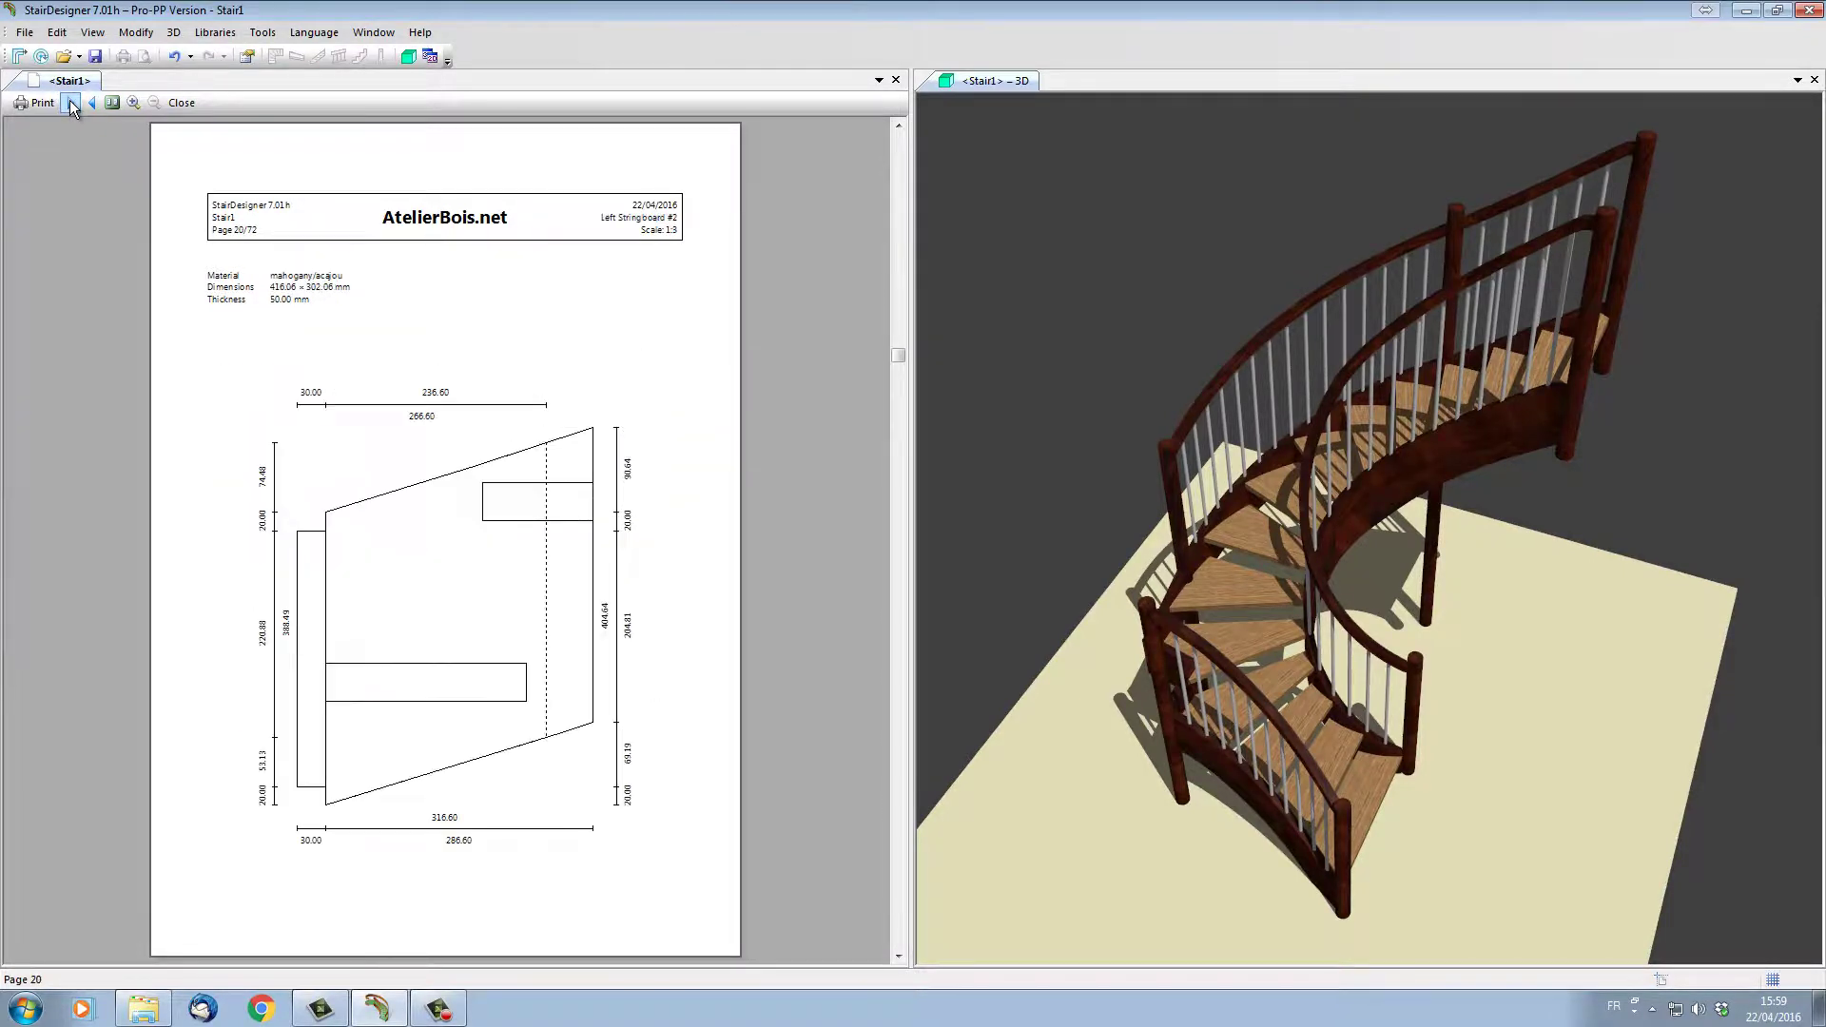
pyautogui.click(71, 104)
pyautogui.click(72, 103)
pyautogui.click(71, 104)
pyautogui.click(72, 104)
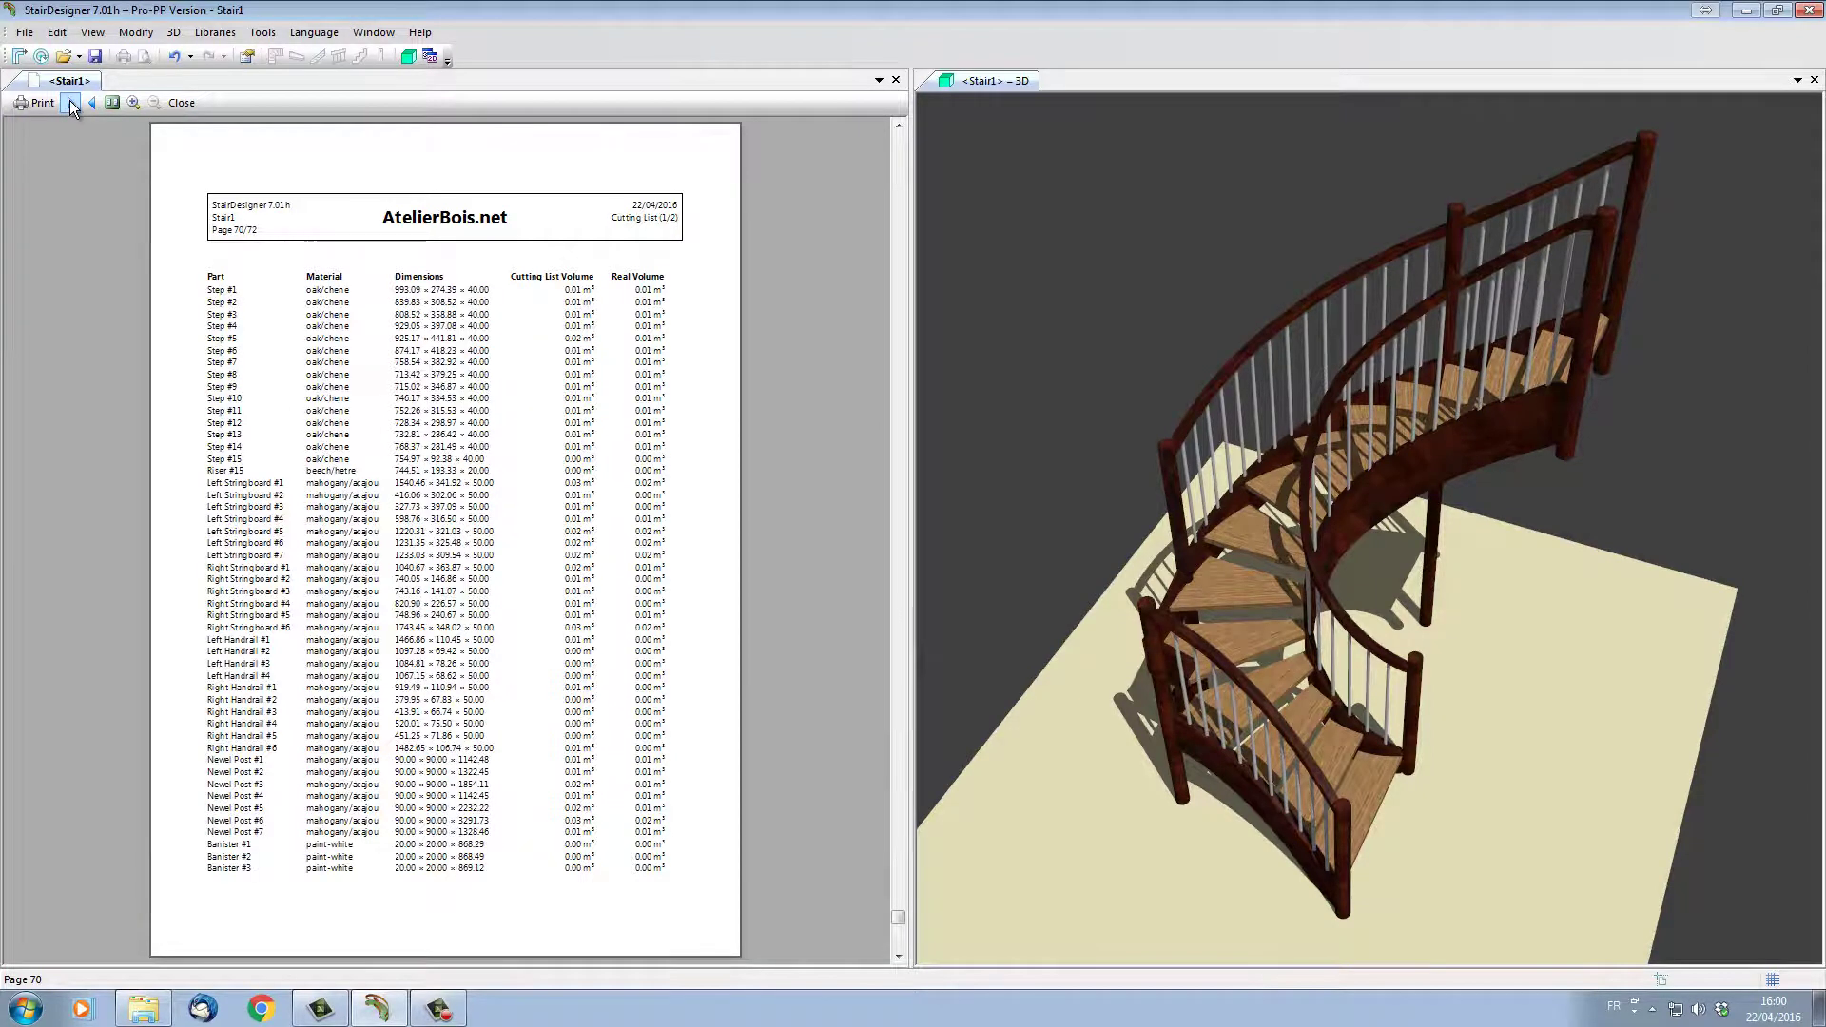
pyautogui.click(72, 104)
pyautogui.click(71, 104)
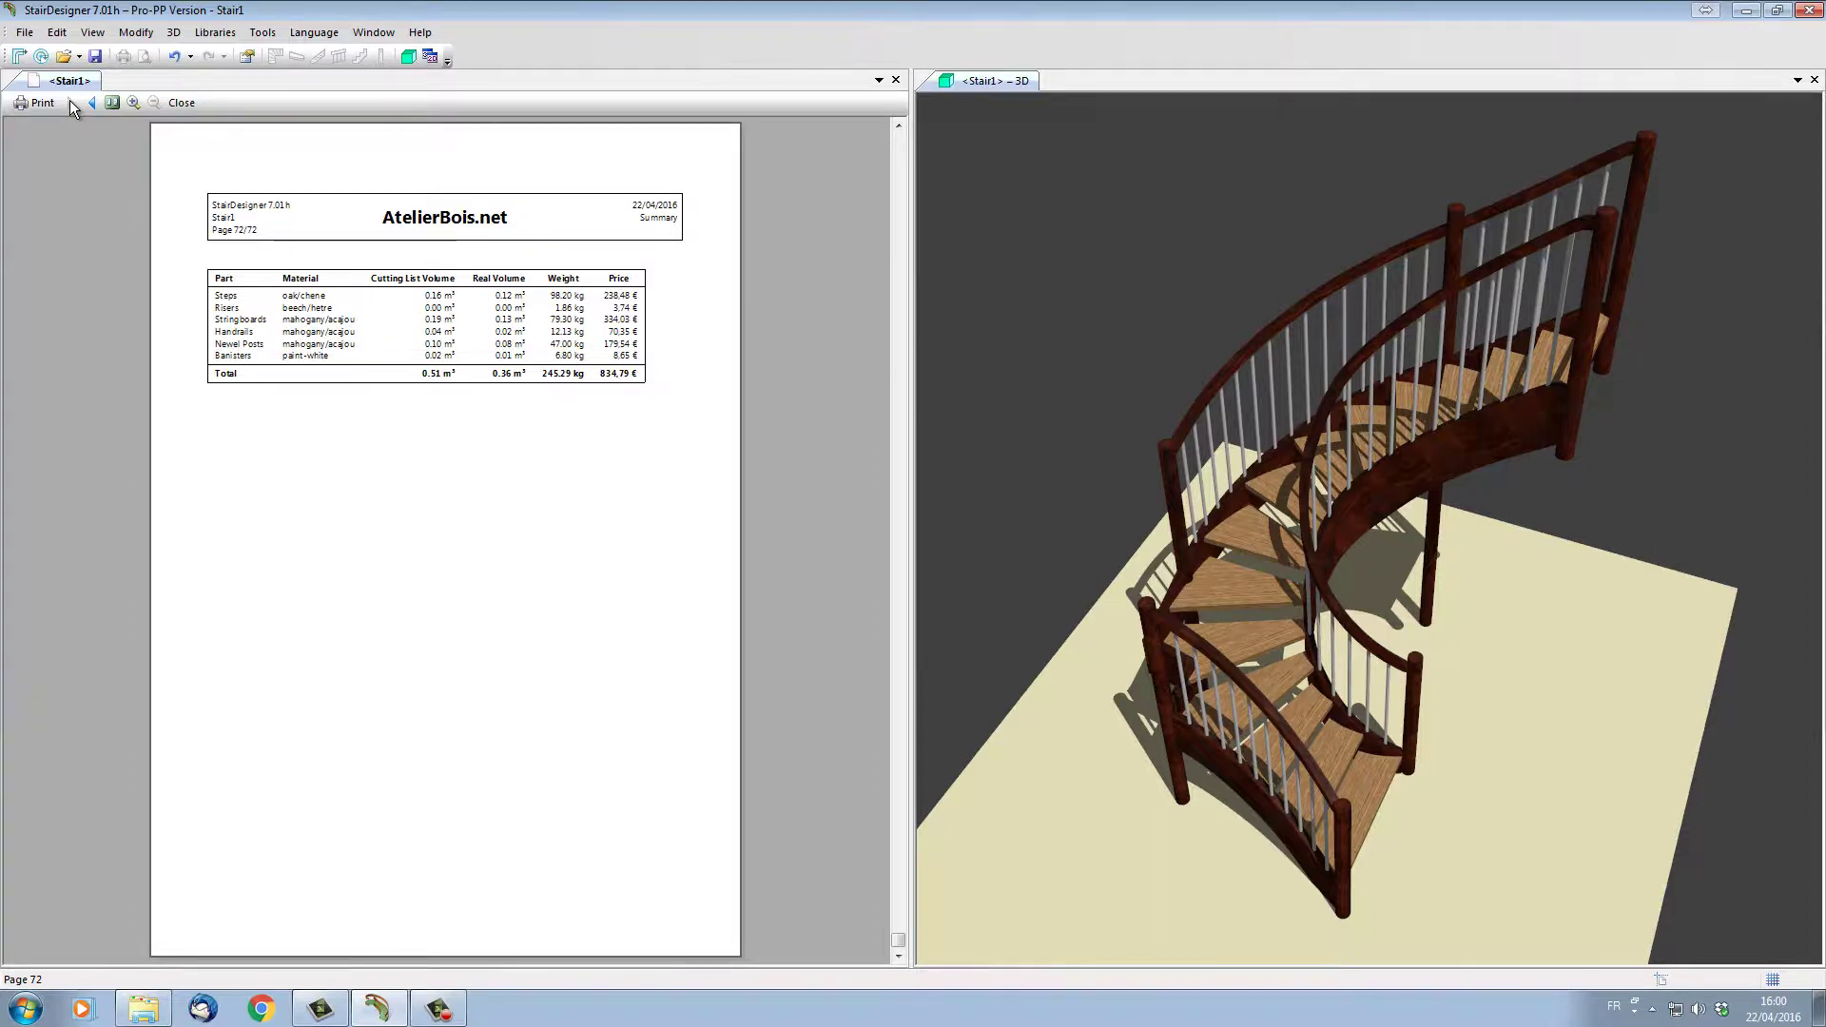
pyautogui.click(31, 36)
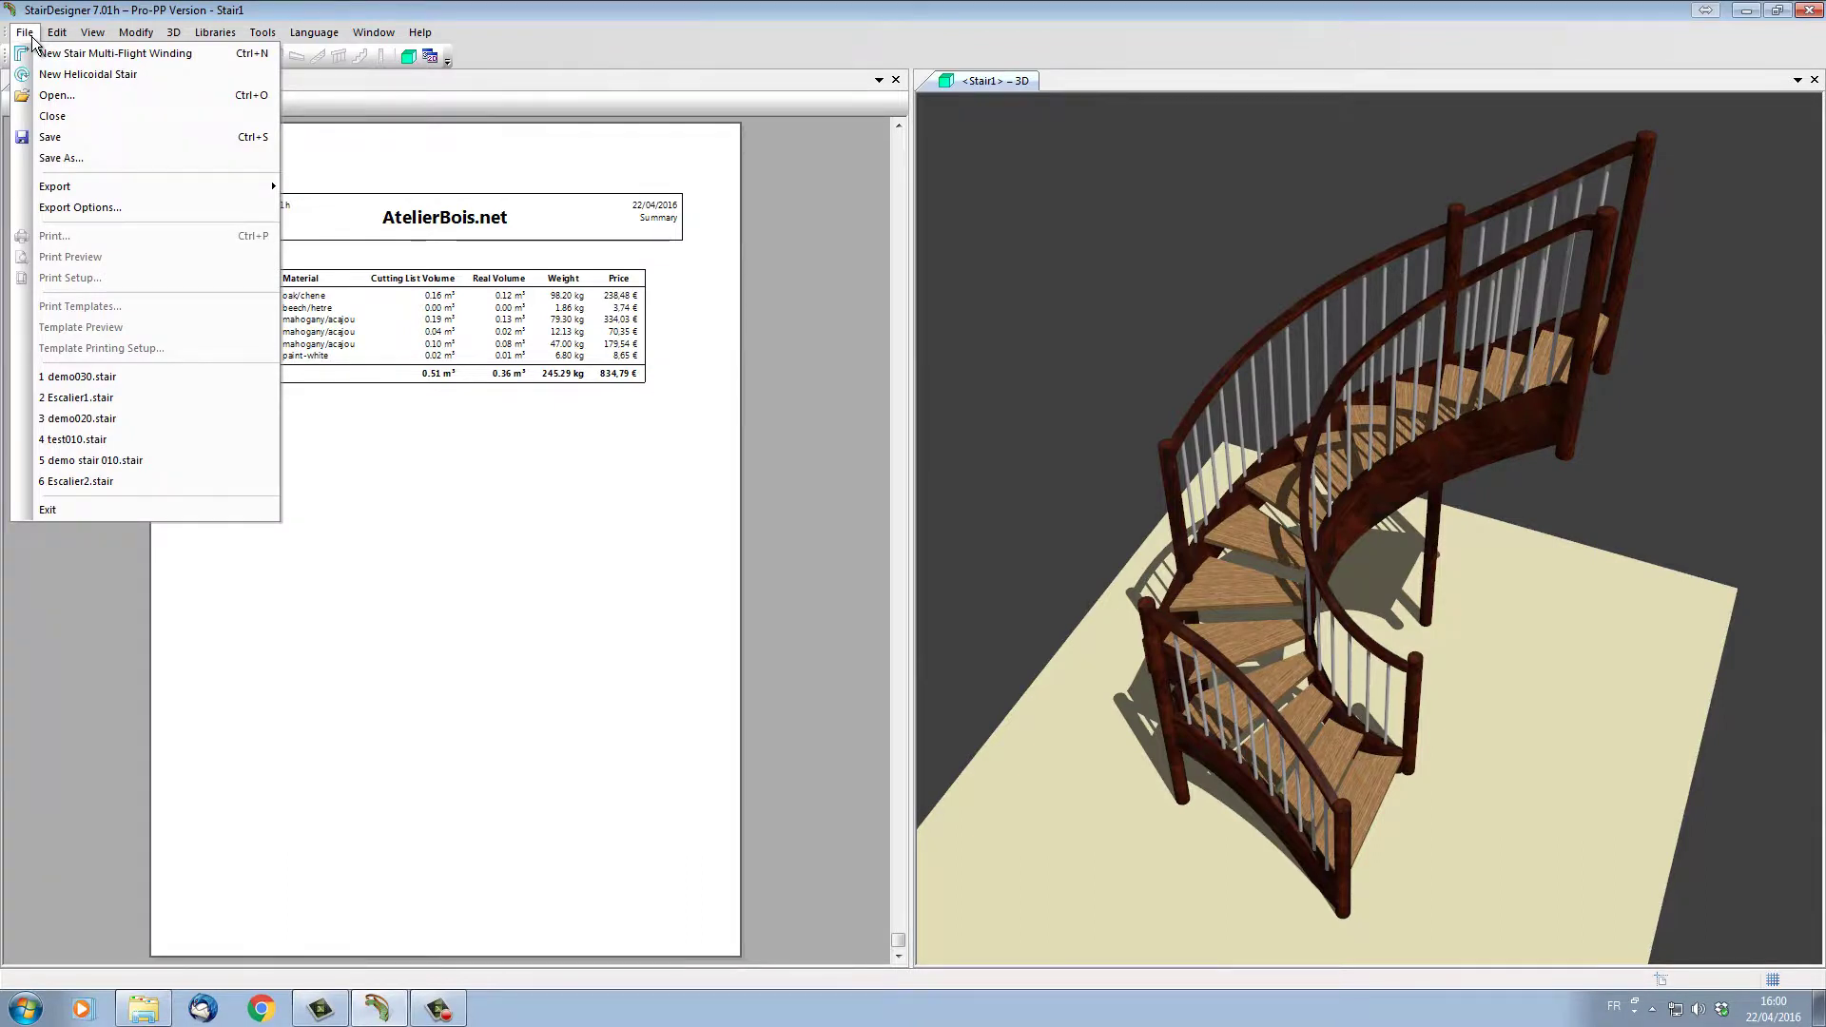
pyautogui.click(80, 208)
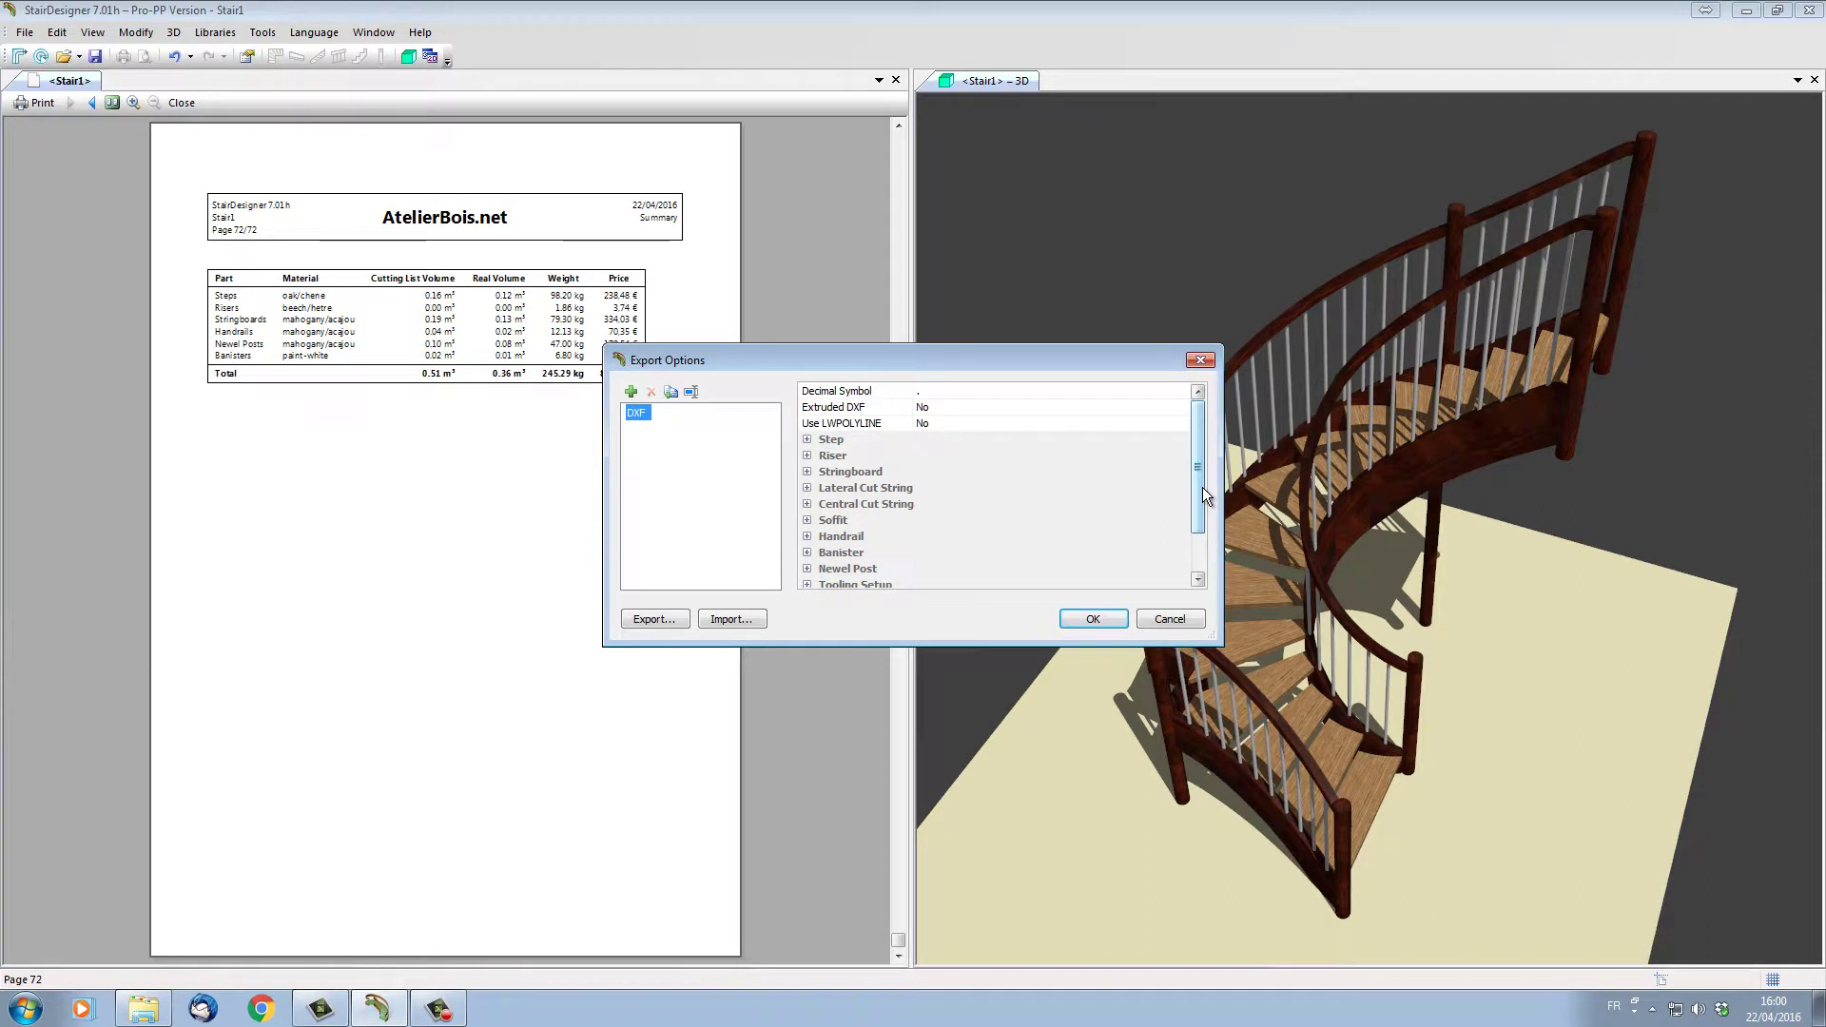
pyautogui.moveTo(1202, 488); pyautogui.dragTo(1200, 534)
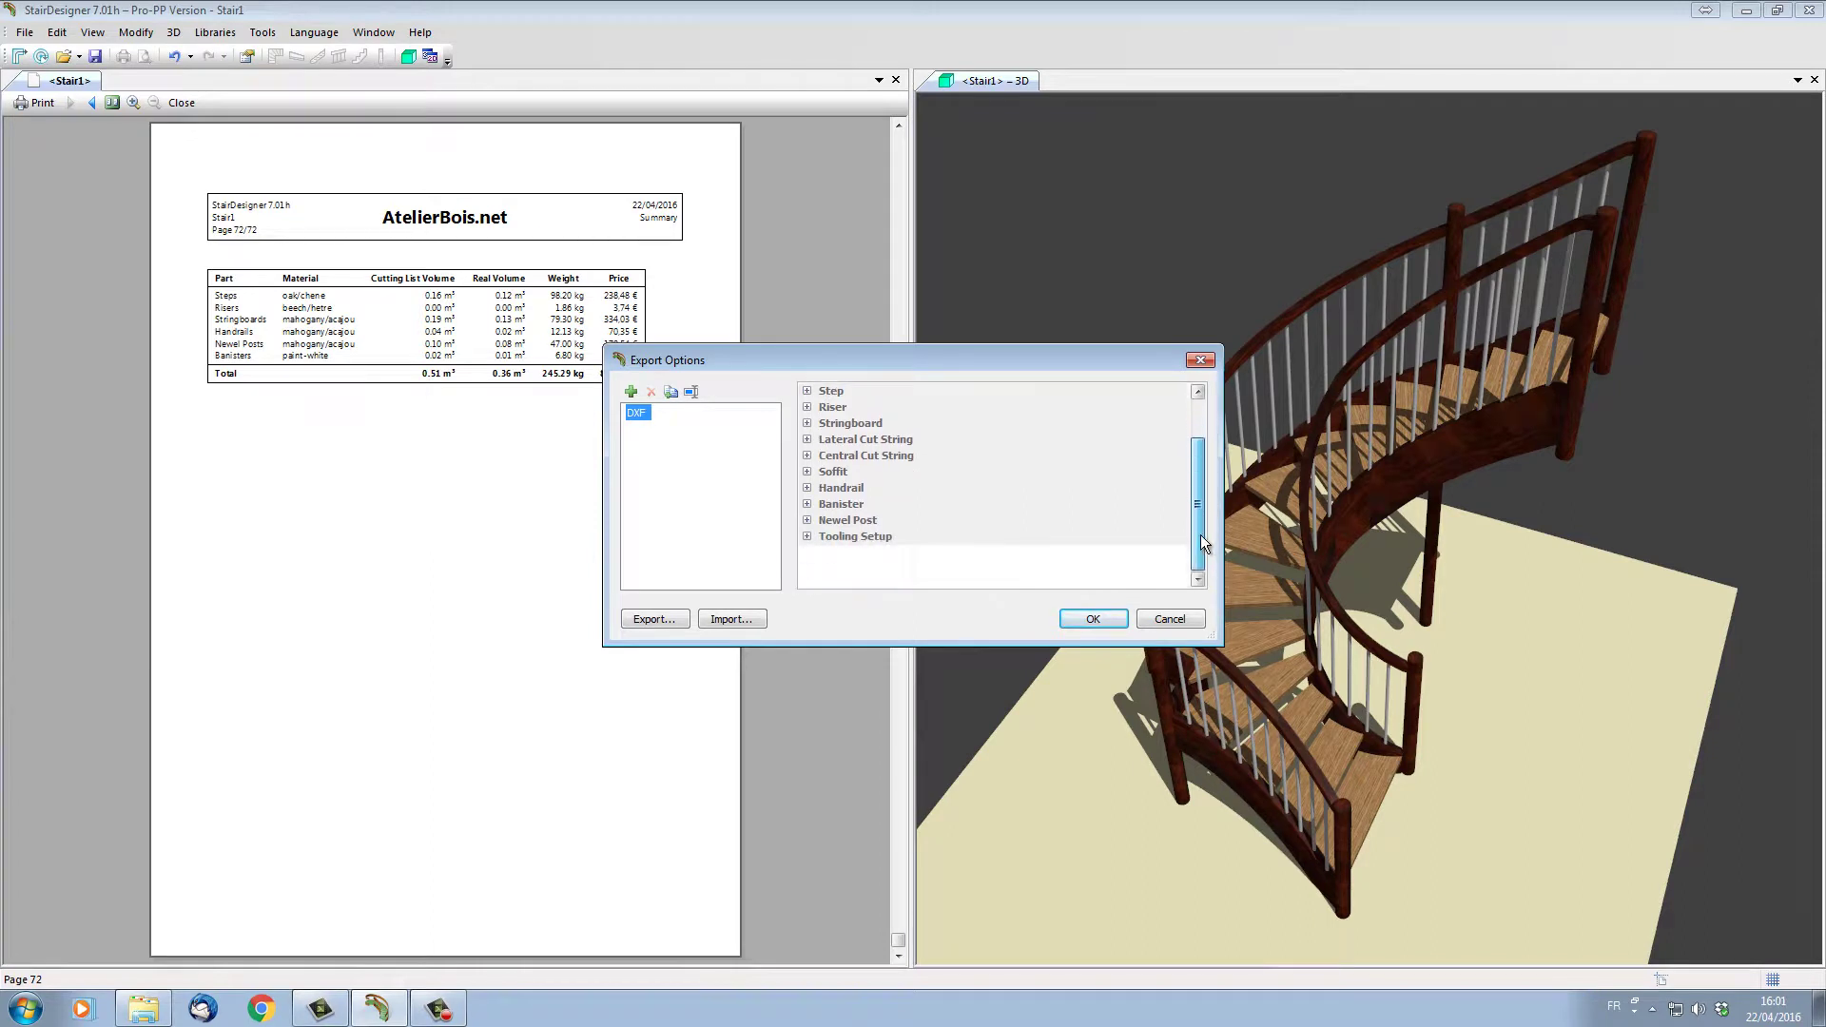
pyautogui.press('Escape')
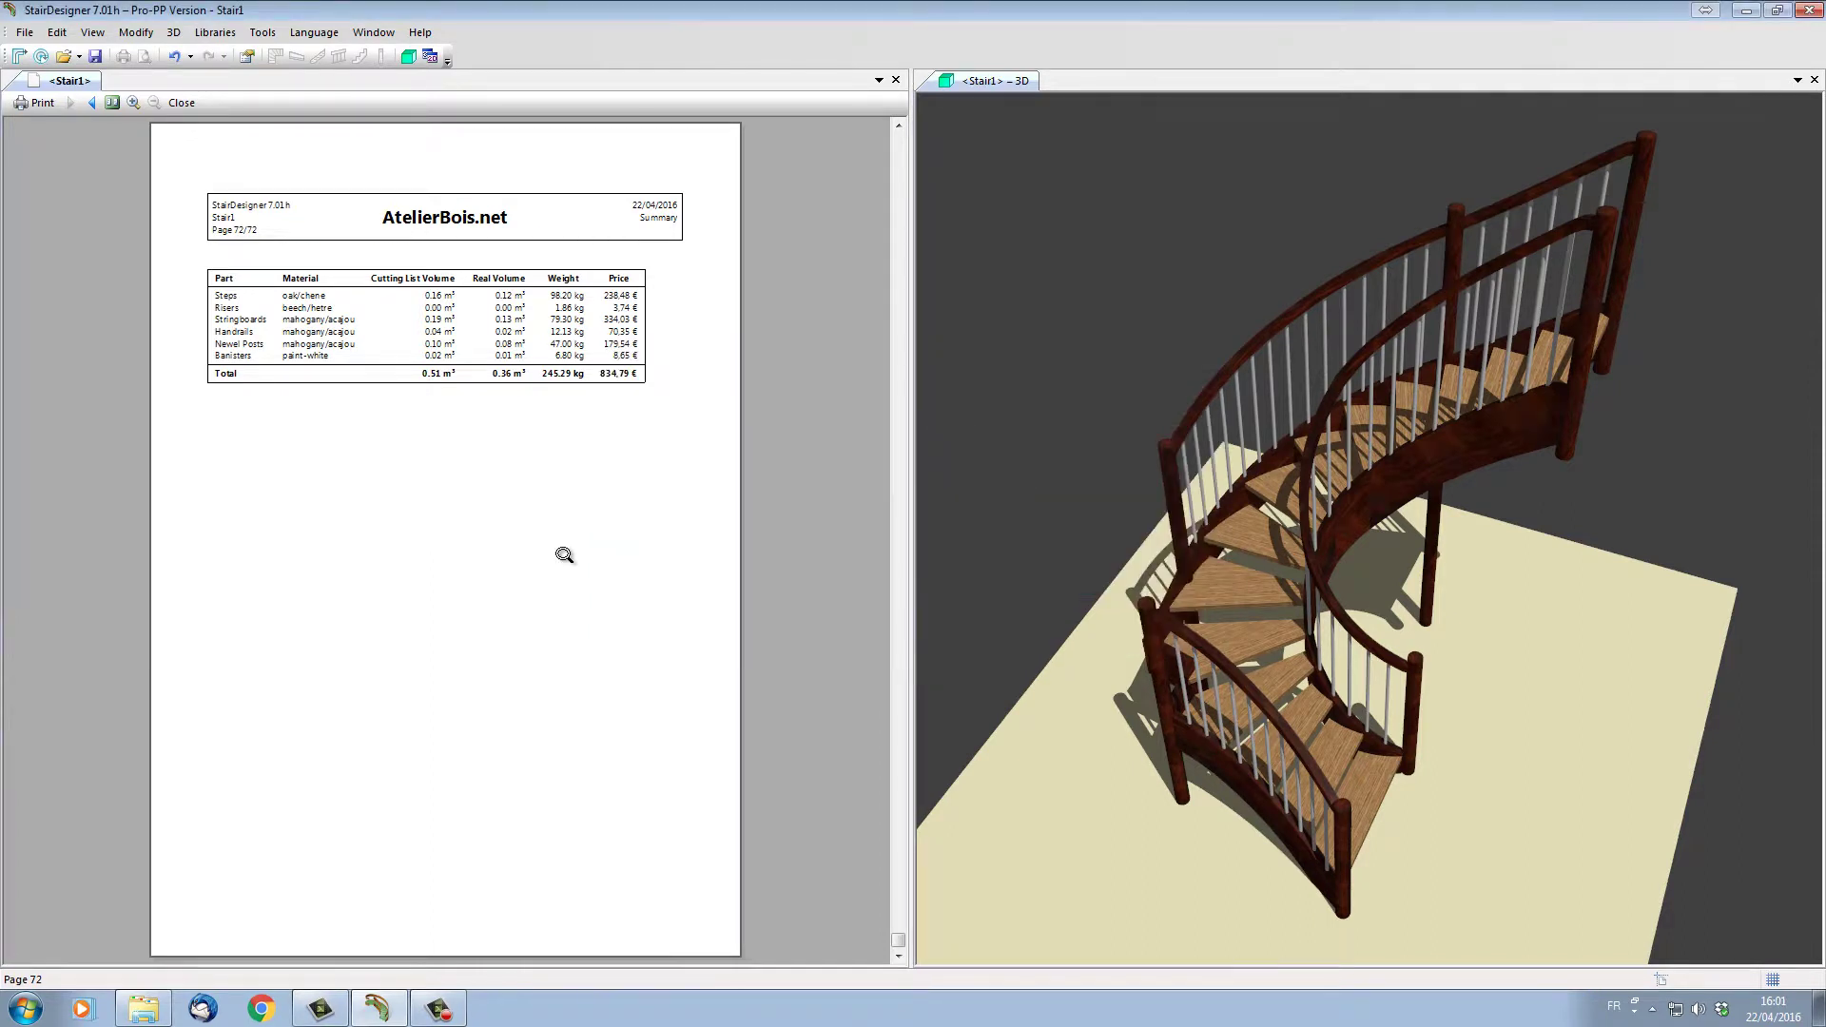